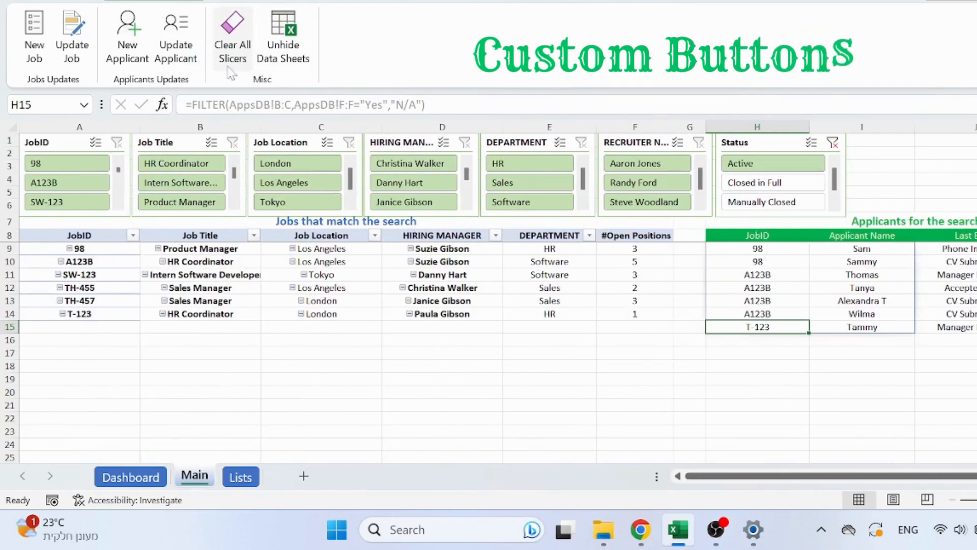
# - Unhide the workbook's data sheets and open the JobsDB sheet
pyautogui.click(283, 36)
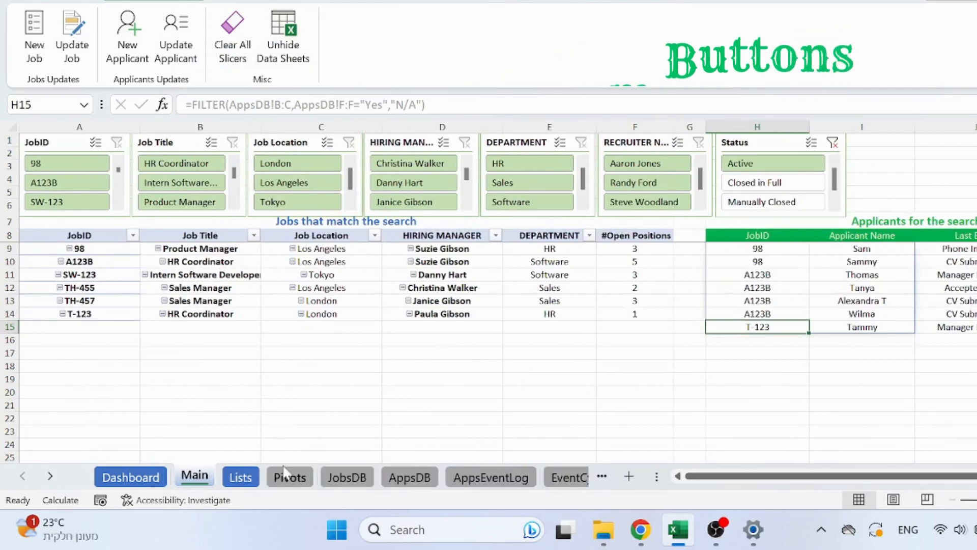
pyautogui.click(286, 477)
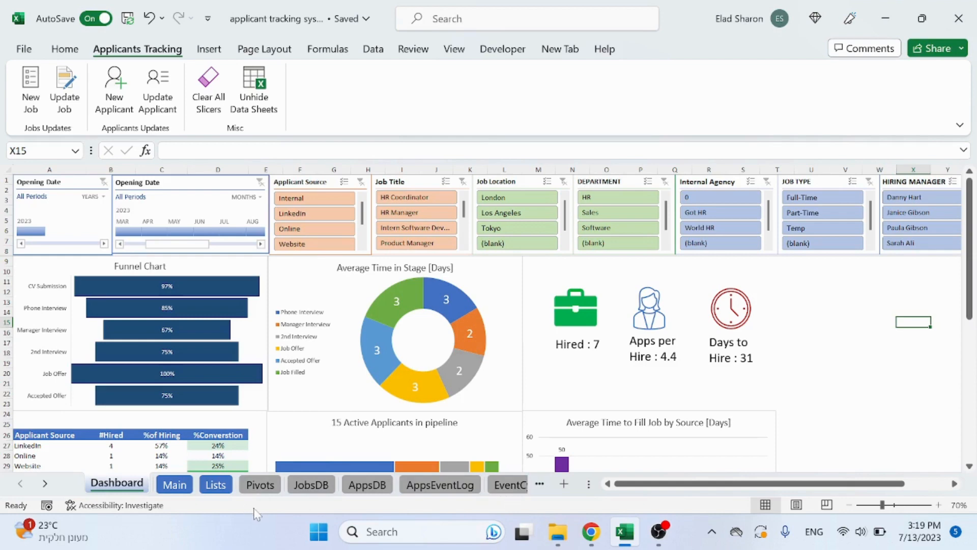
pyautogui.click(262, 109)
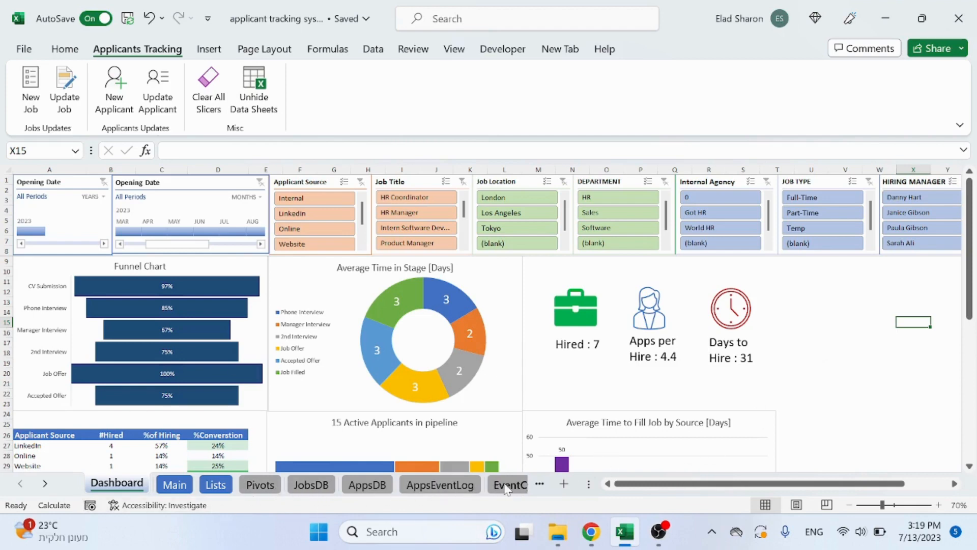
pyautogui.click(311, 484)
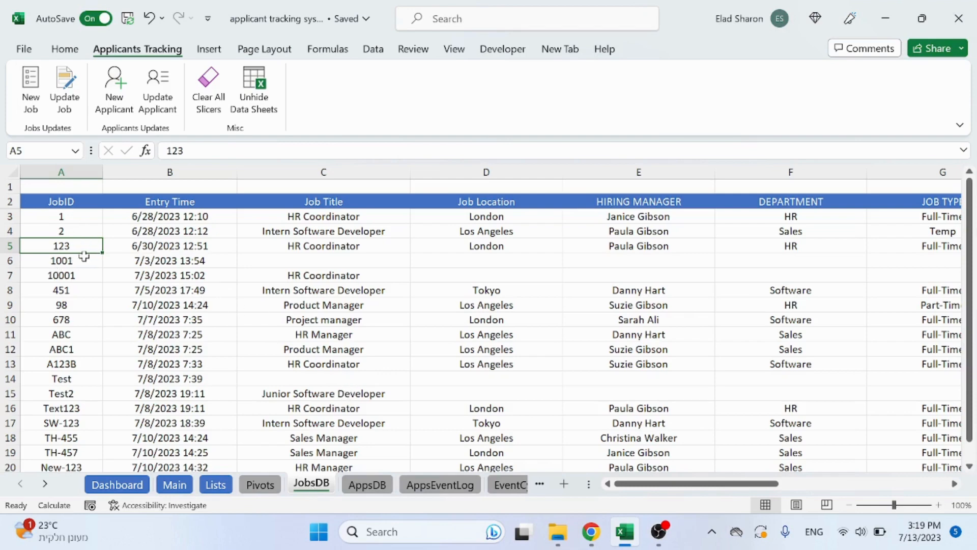
# - Review the JobsDB columns from JobID through Entry Time, Job Title, Job Location and Hiring Manager to Department
pyautogui.click(68, 172)
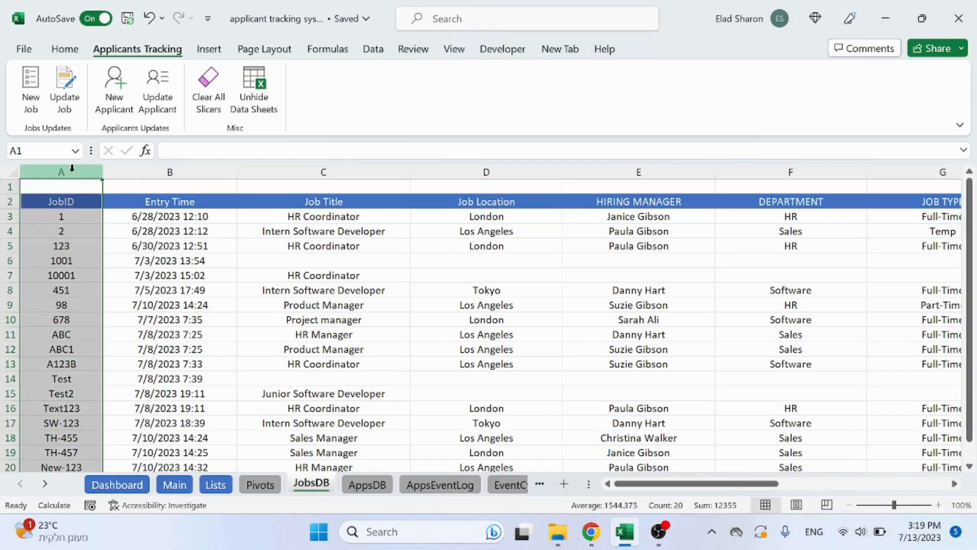
pyautogui.click(87, 230)
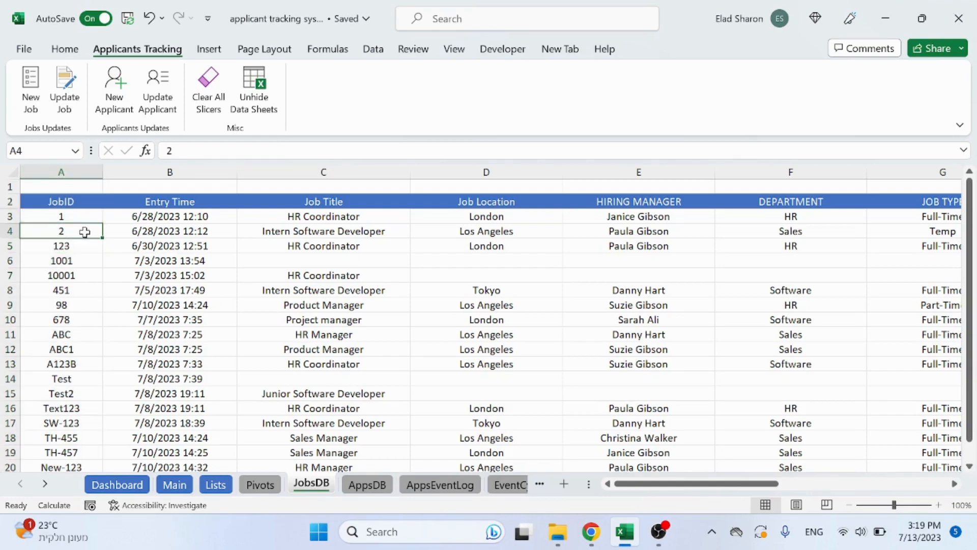
pyautogui.click(202, 202)
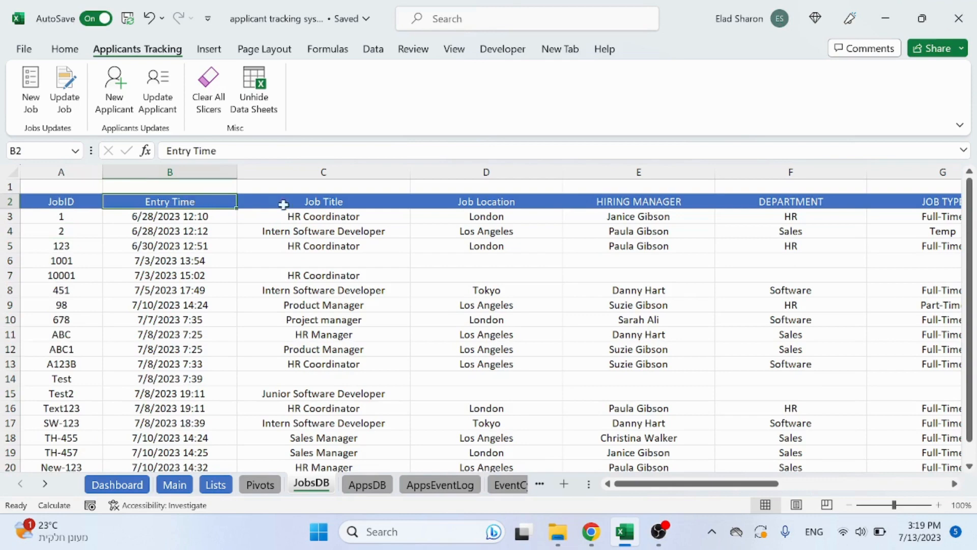
pyautogui.click(341, 202)
pyautogui.click(509, 202)
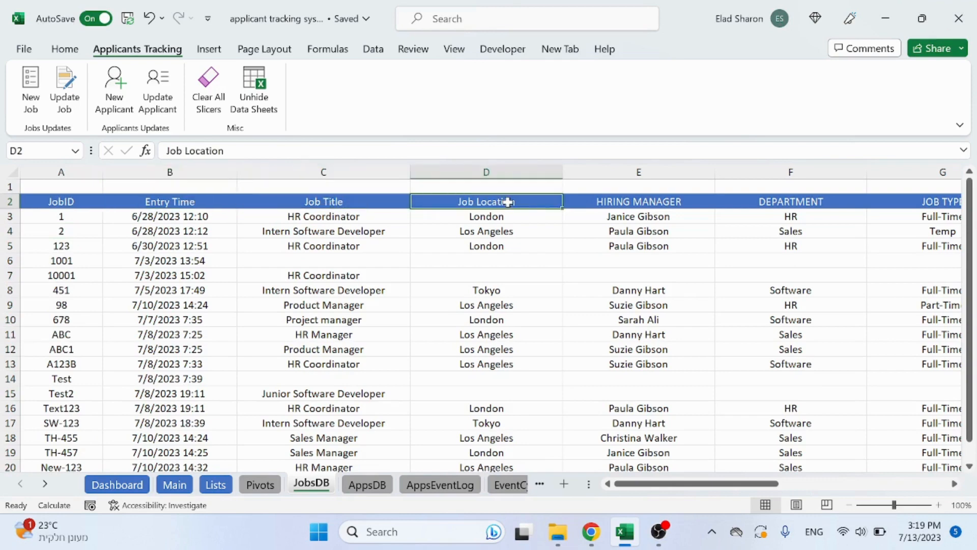
pyautogui.click(664, 202)
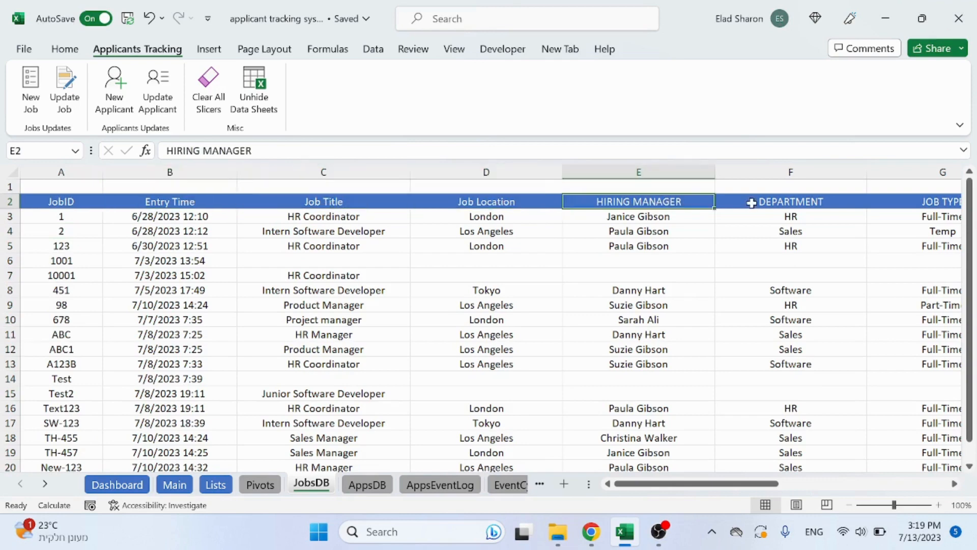
pyautogui.click(747, 202)
# - Review the remaining blue JobsDB columns from Job Type through Recruiter Name, Internal Agency and Opening Date to #Of Positions
pyautogui.moveTo(680, 483); pyautogui.dragTo(785, 483)
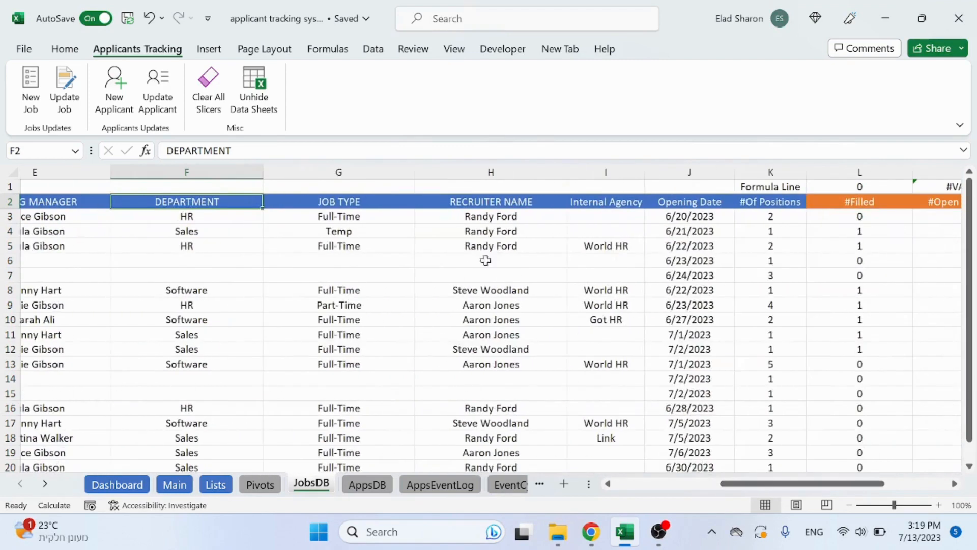
pyautogui.click(390, 203)
pyautogui.click(523, 203)
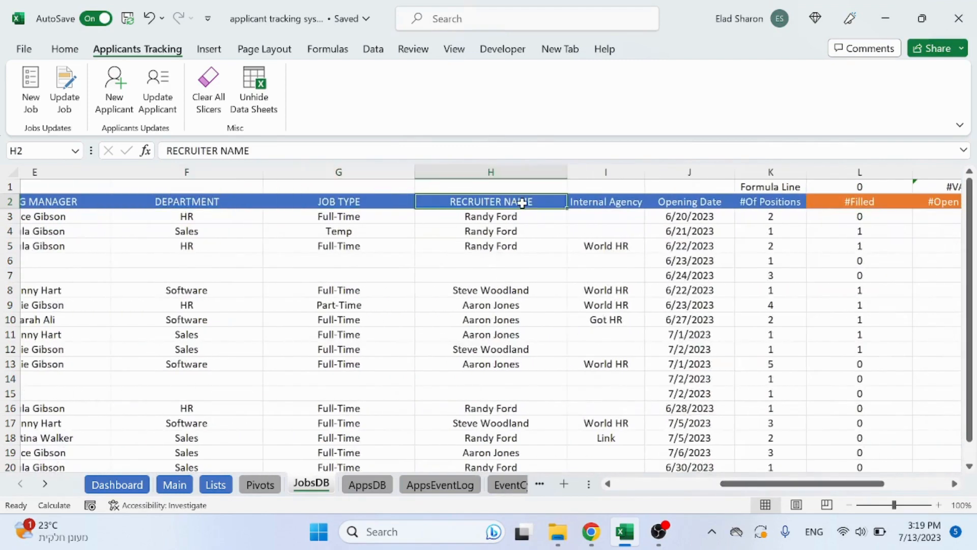
pyautogui.click(628, 203)
pyautogui.click(704, 204)
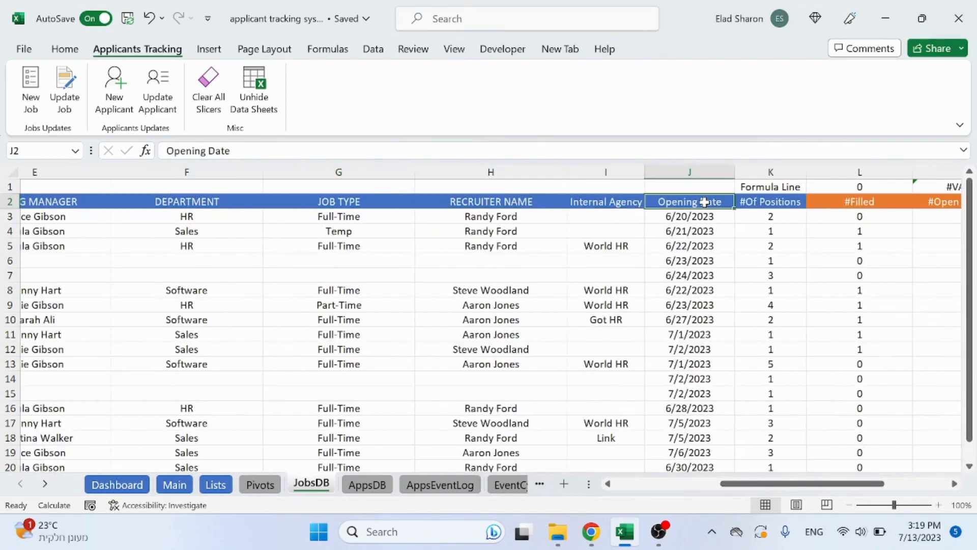
pyautogui.click(778, 202)
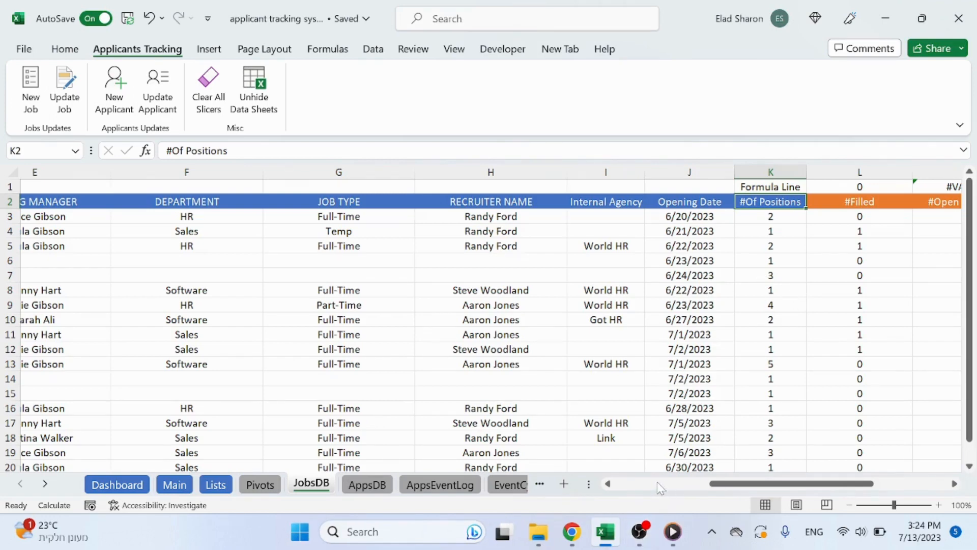
# - Examine the orange calculated columns of JobsDB and the formula line in L1:P1 above them
pyautogui.click(656, 484)
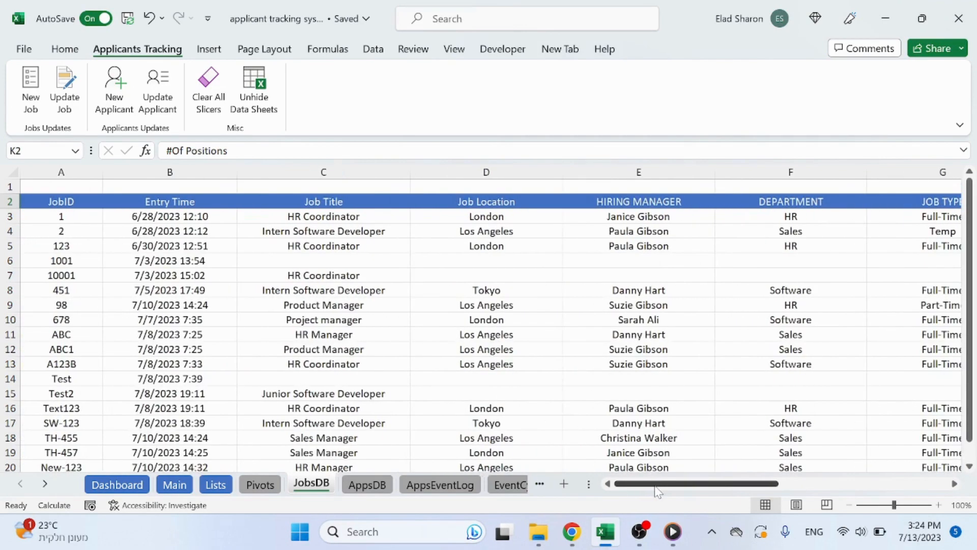
pyautogui.moveTo(657, 489); pyautogui.dragTo(826, 485)
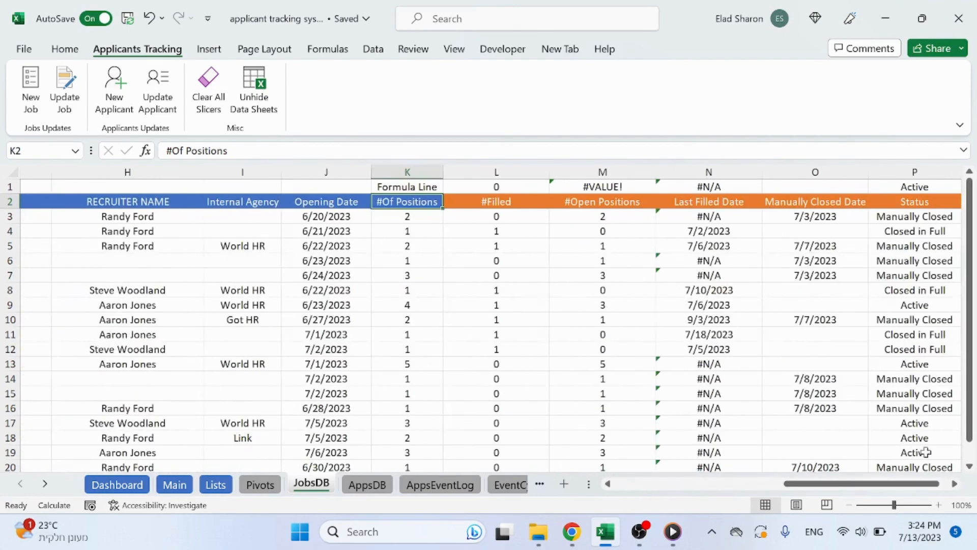
pyautogui.click(955, 484)
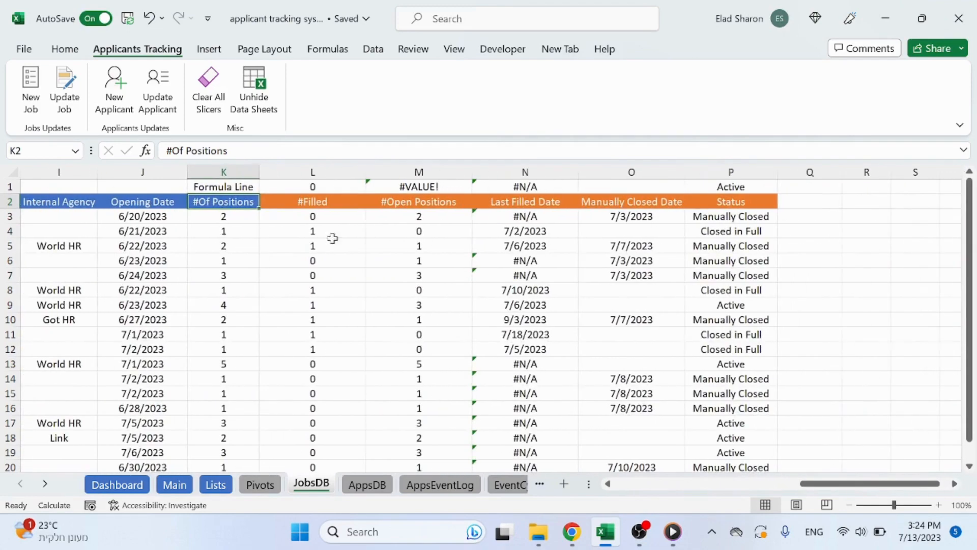
pyautogui.click(313, 203)
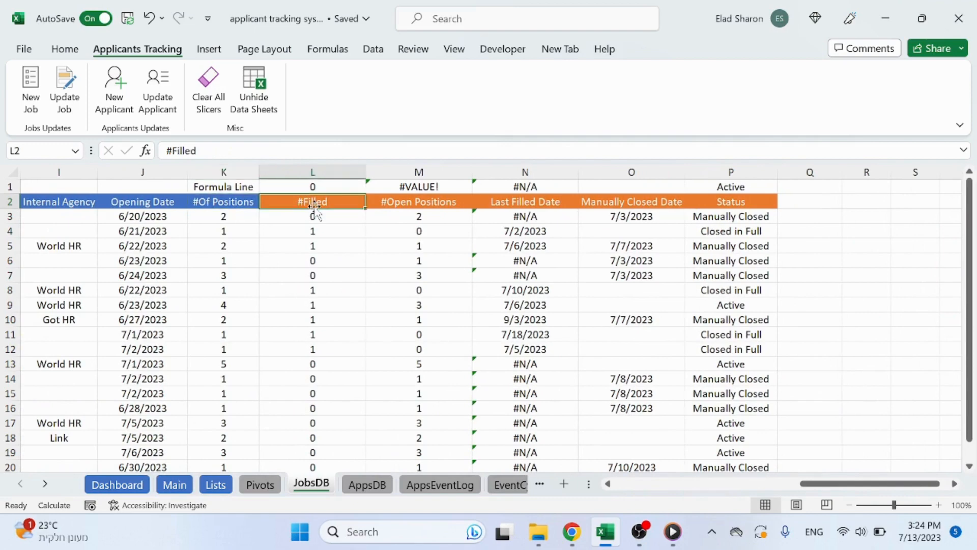
pyautogui.click(252, 202)
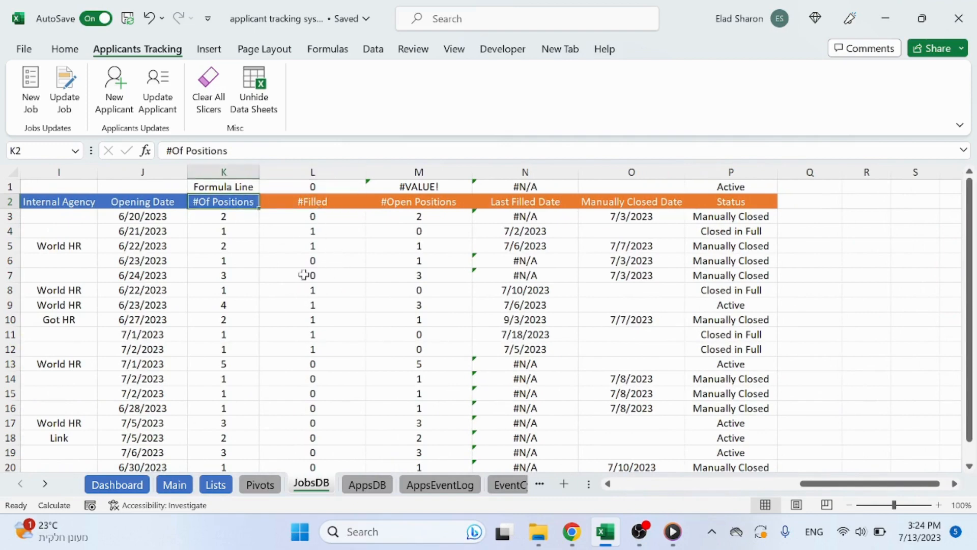
pyautogui.click(326, 230)
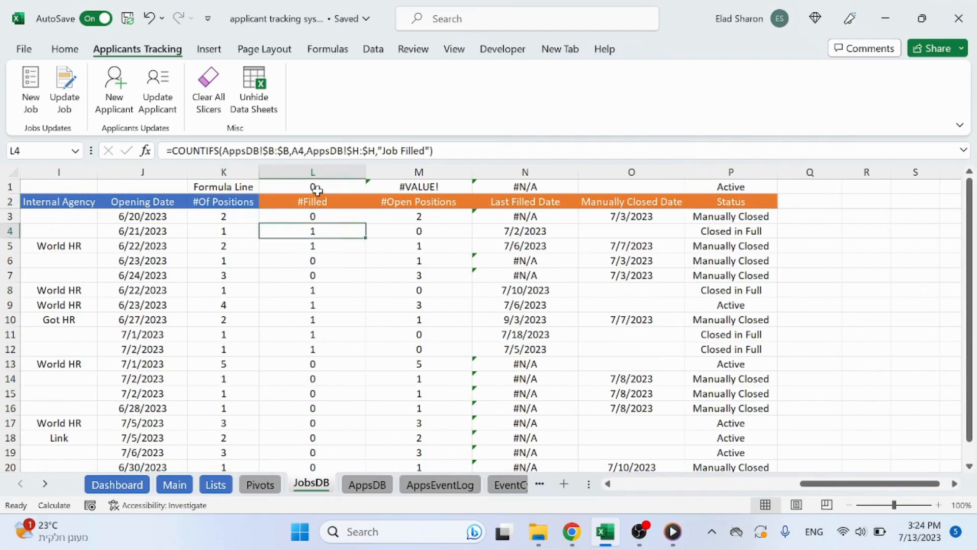
pyautogui.moveTo(317, 189); pyautogui.dragTo(737, 183)
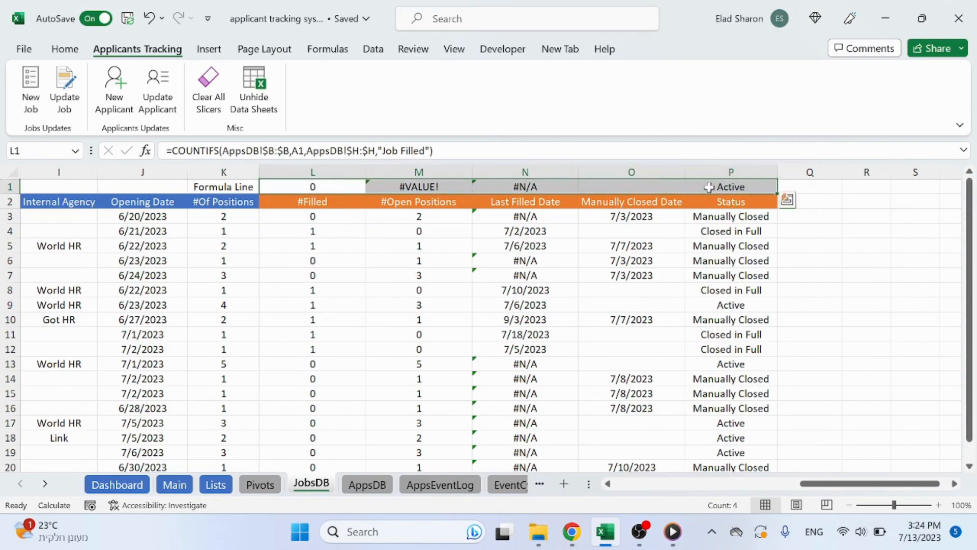
pyautogui.click(346, 378)
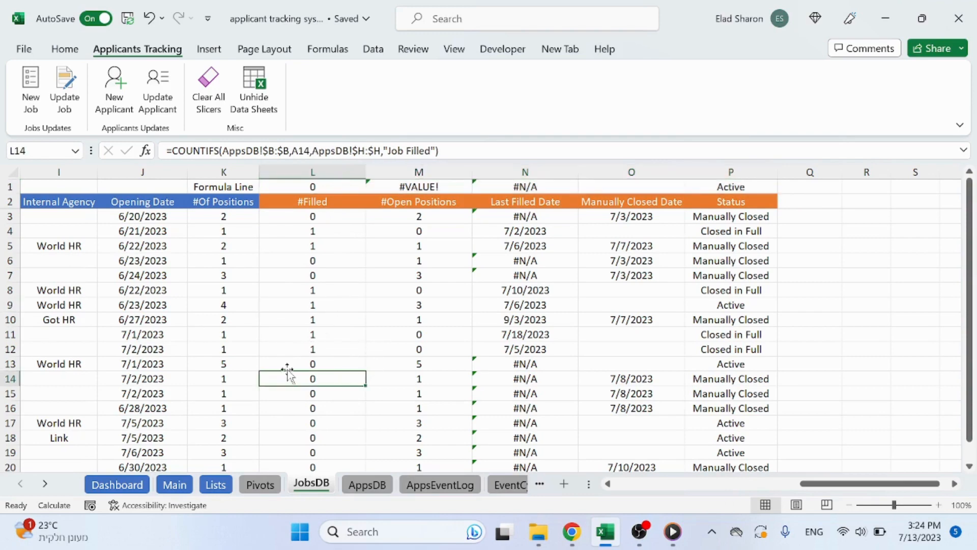
# - Inspect the #Filled formula in L3 of JobsDB and check the AppsDB columns it refers to
pyautogui.click(335, 201)
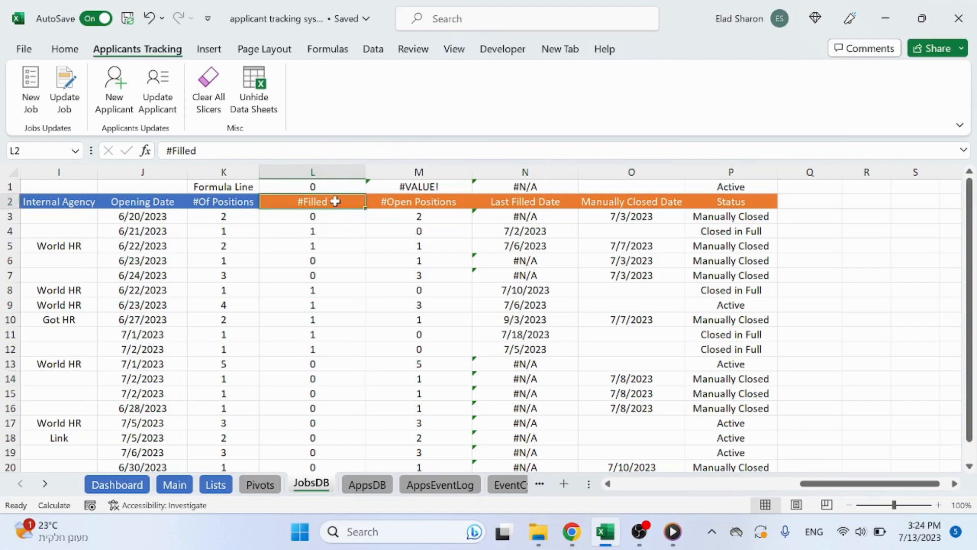
pyautogui.click(335, 213)
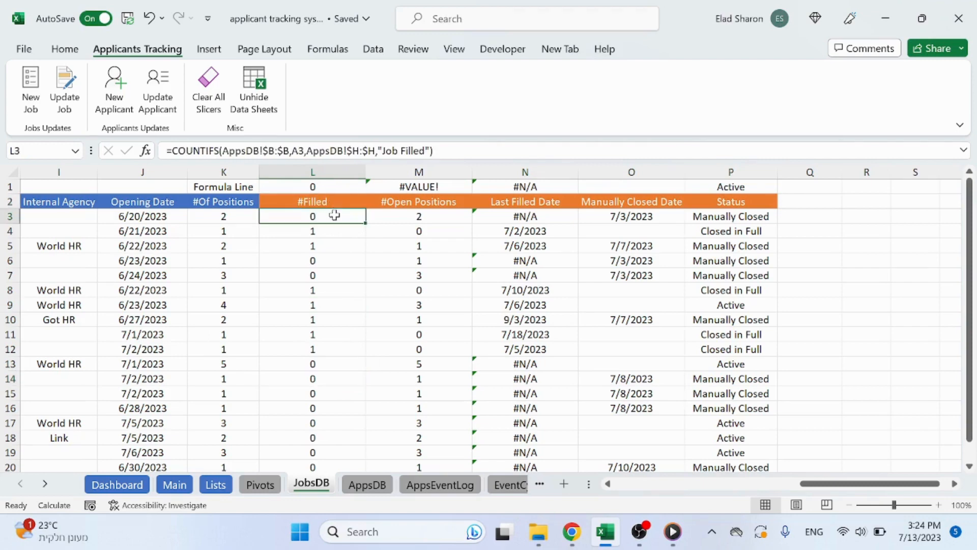
pyautogui.click(434, 151)
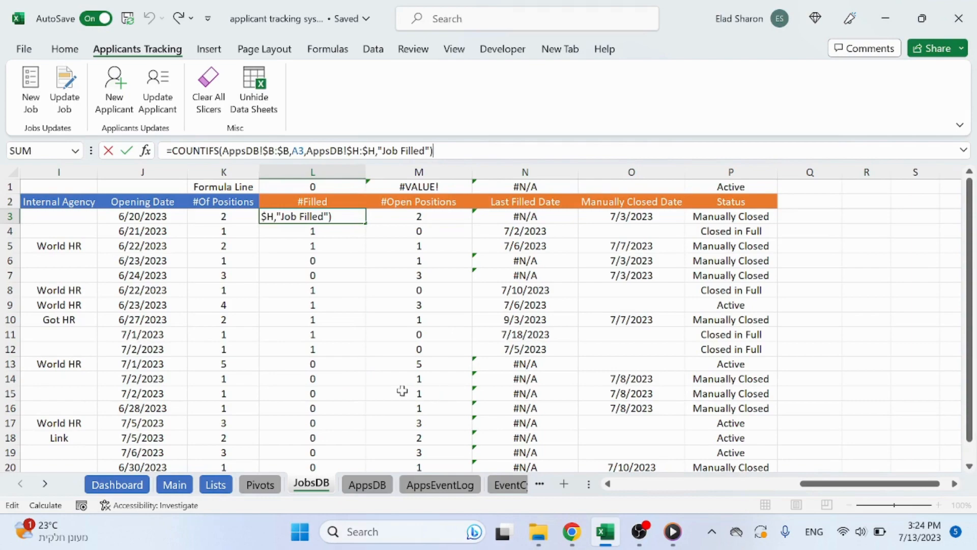
pyautogui.moveTo(815, 483); pyautogui.dragTo(873, 469)
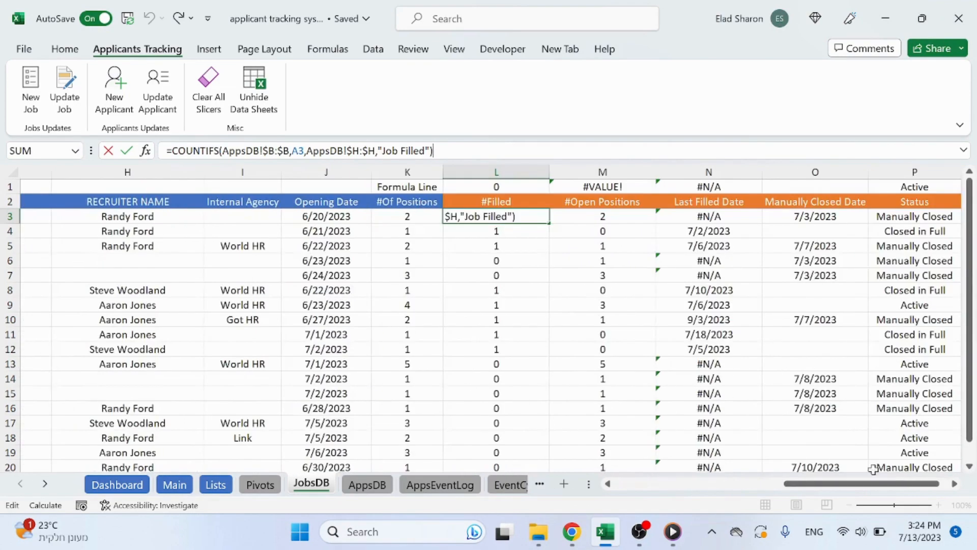
pyautogui.press('Escape')
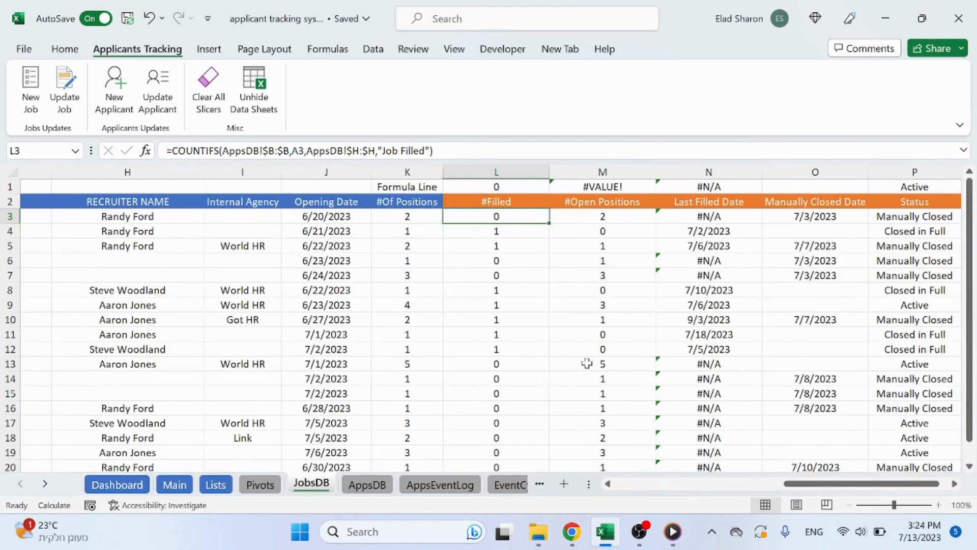
pyautogui.click(367, 485)
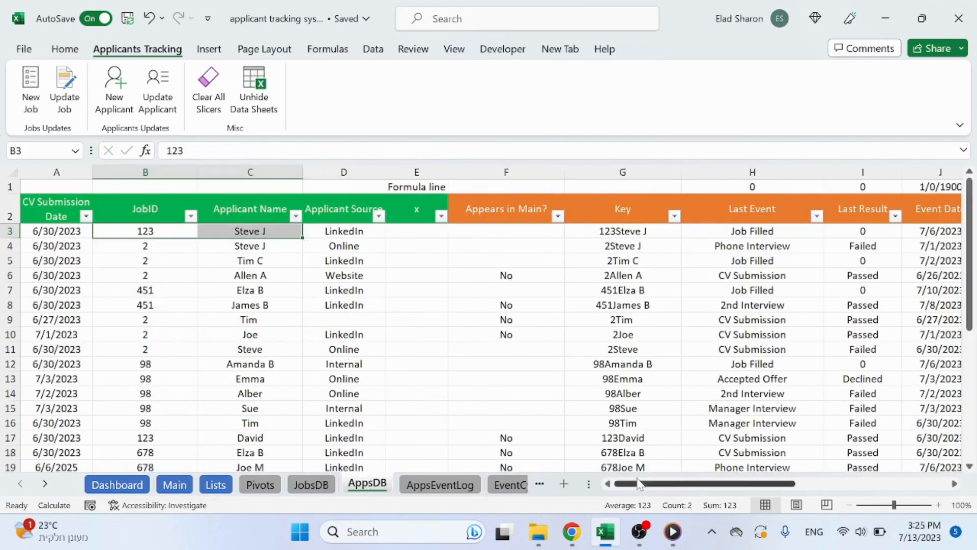
pyautogui.moveTo(637, 484); pyautogui.dragTo(551, 447)
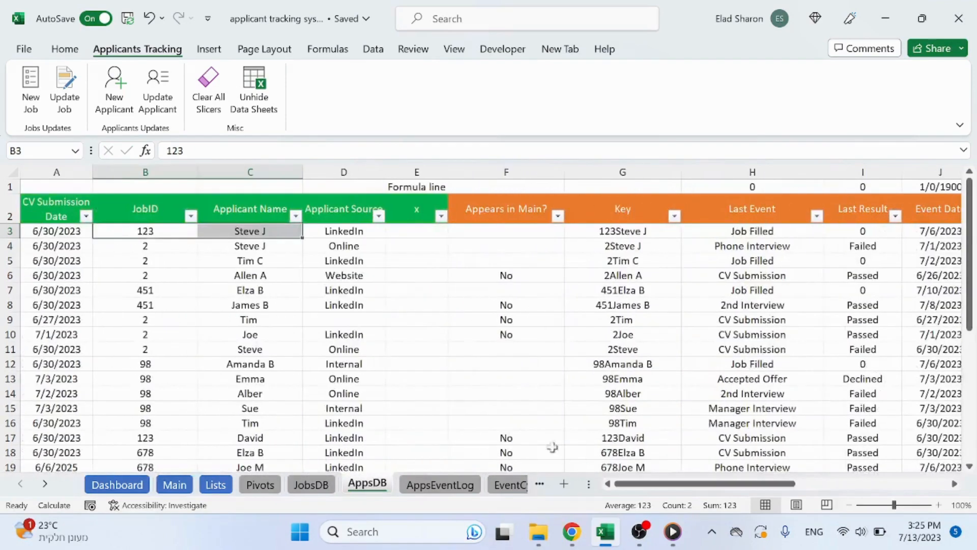
# - Return to JobsDB and inspect the #Open Positions formula in M3 and the Last Filled Date formula in N3
pyautogui.click(311, 484)
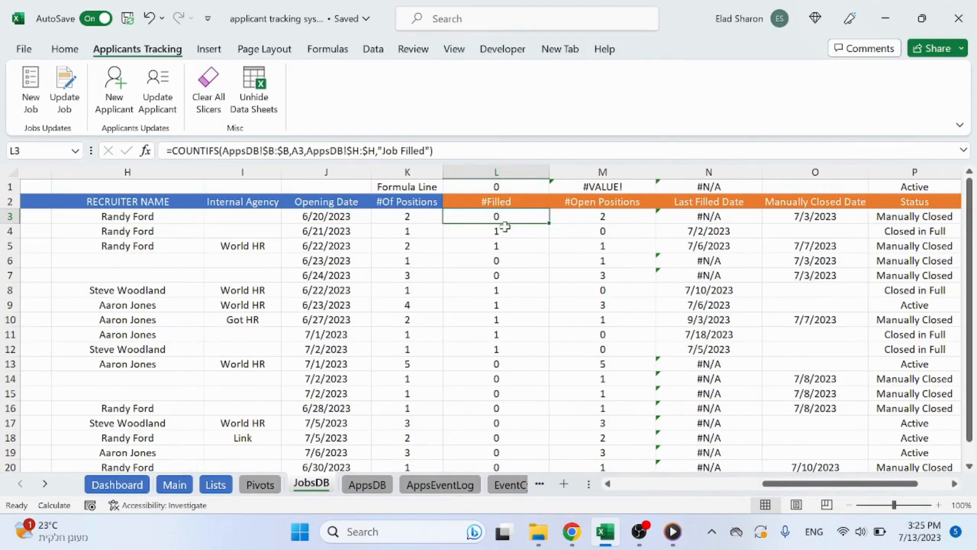
pyautogui.press('Right')
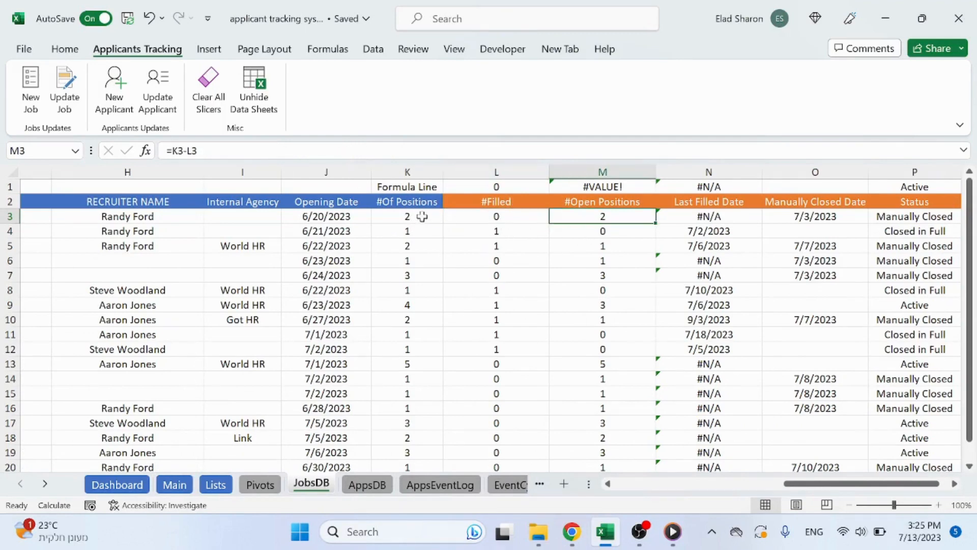
pyautogui.press('Right')
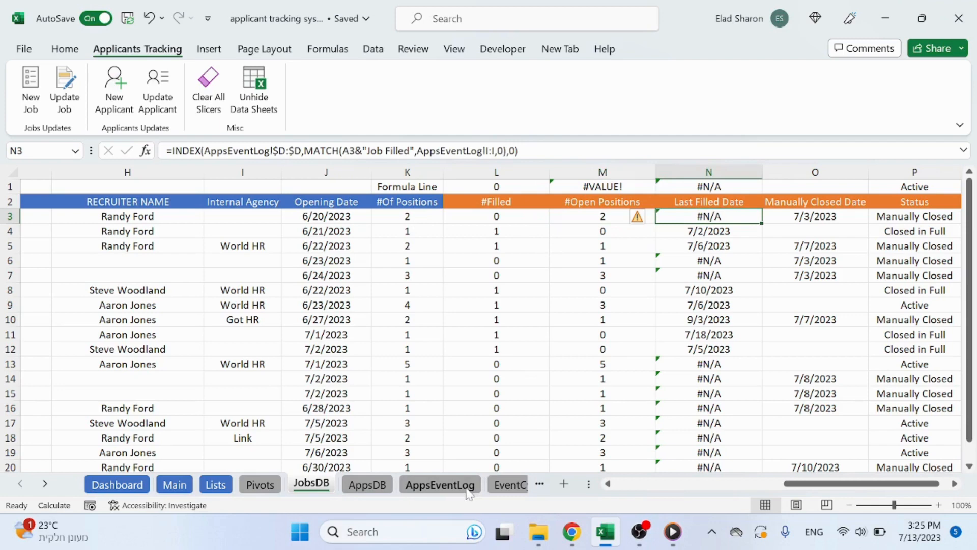
pyautogui.click(533, 148)
pyautogui.hotkey('ctrl', 'Return')
# - Open the AppsEventLog sheet and examine its Date and Last Filled Key columns from the first records
pyautogui.click(460, 485)
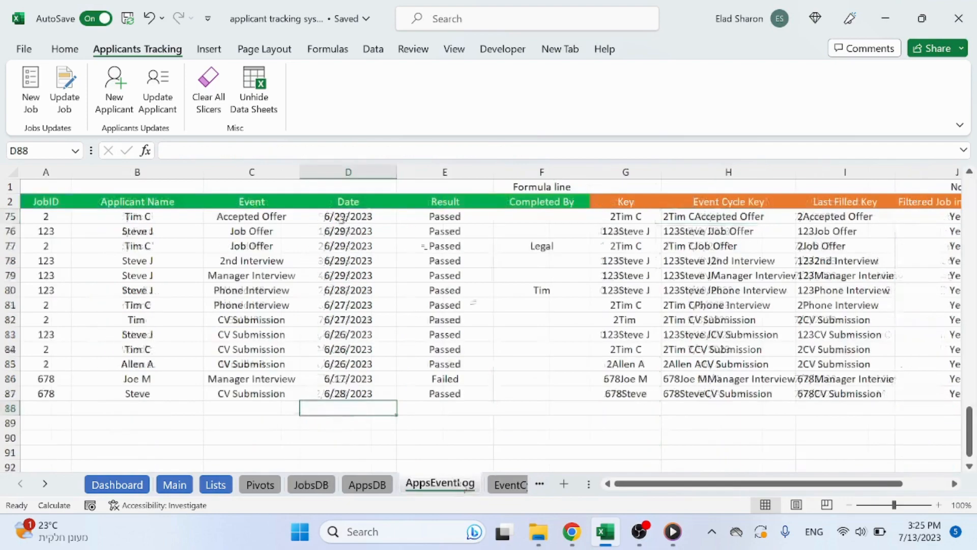
pyautogui.scroll(8, 424, 240)
pyautogui.scroll(14, 422, 234)
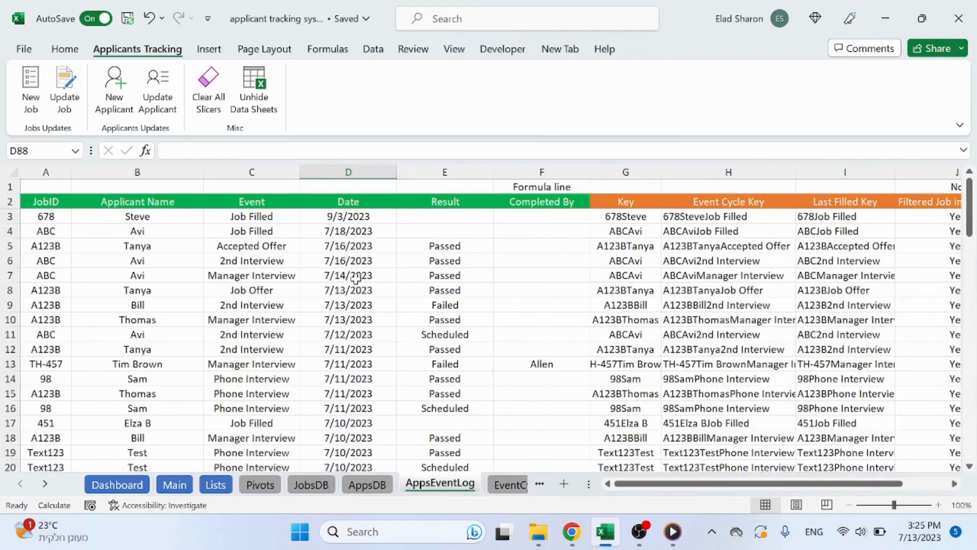
# - Return to JobsDB and inspect the Last Filled Date formula in N3, tracing its MATCH lookup value to the JobID in A3
pyautogui.click(373, 484)
pyautogui.click(312, 484)
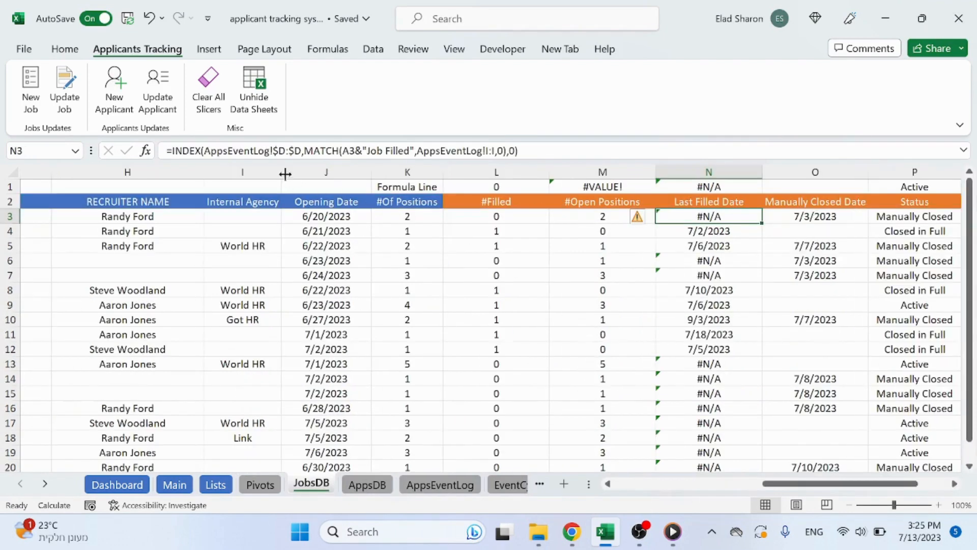
pyautogui.press('F2')
pyautogui.moveTo(770, 483); pyautogui.dragTo(621, 483)
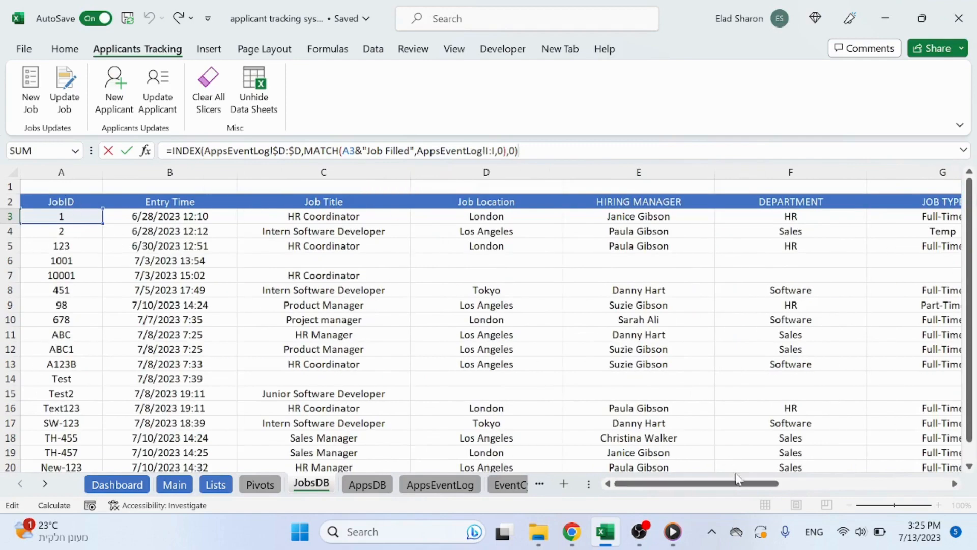
pyautogui.moveTo(740, 481); pyautogui.dragTo(902, 469)
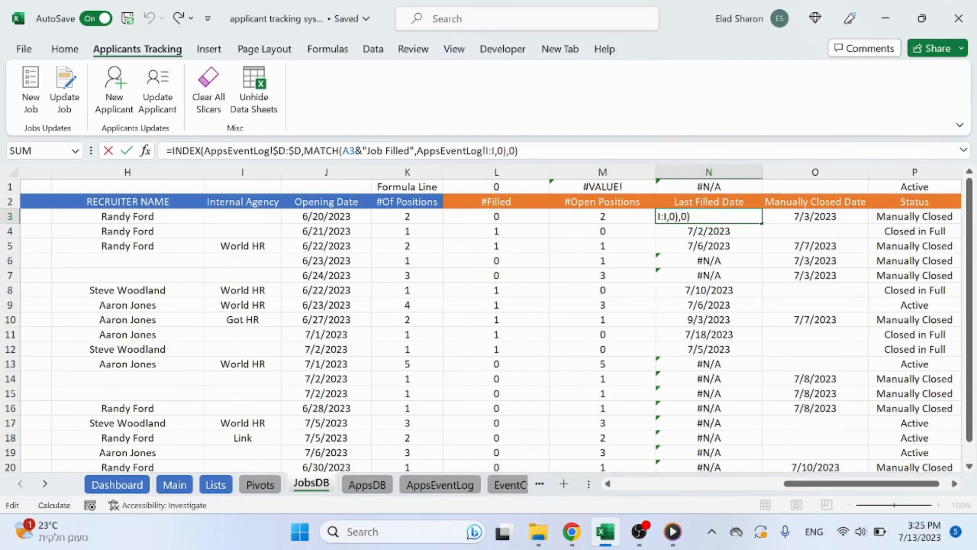
pyautogui.moveTo(303, 150); pyautogui.dragTo(504, 150)
pyautogui.press('Escape')
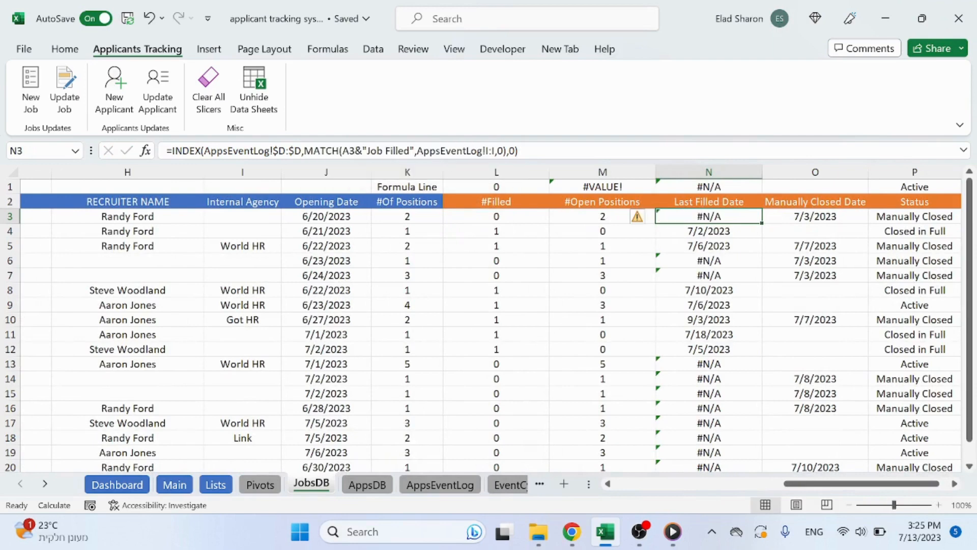
# - Open AppsEventLog and inspect the Last Filled Key formula in I3
pyautogui.click(468, 490)
pyautogui.moveTo(715, 487); pyautogui.dragTo(741, 490)
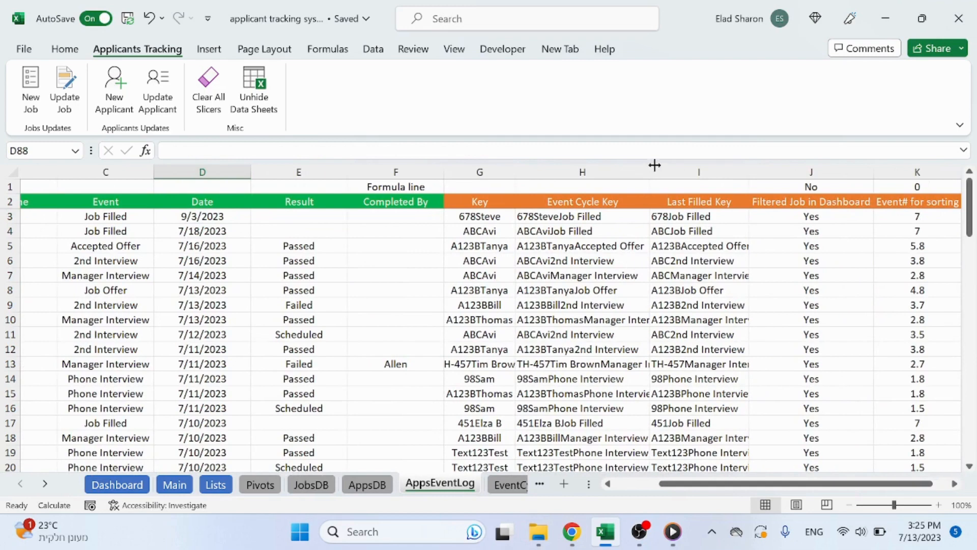
pyautogui.click(708, 167)
pyautogui.click(673, 218)
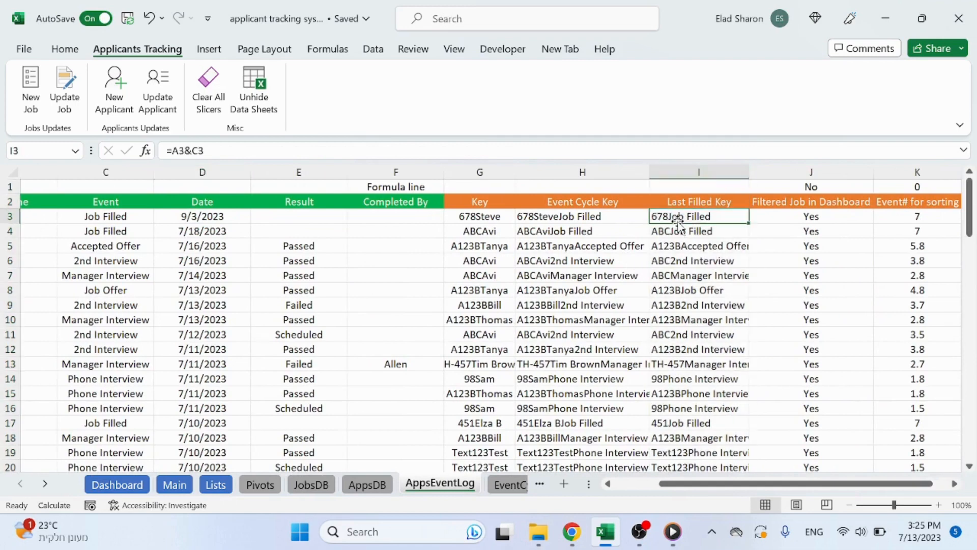
# - Return to JobsDB and inspect the Manually Closed Date entry in O3
pyautogui.click(387, 488)
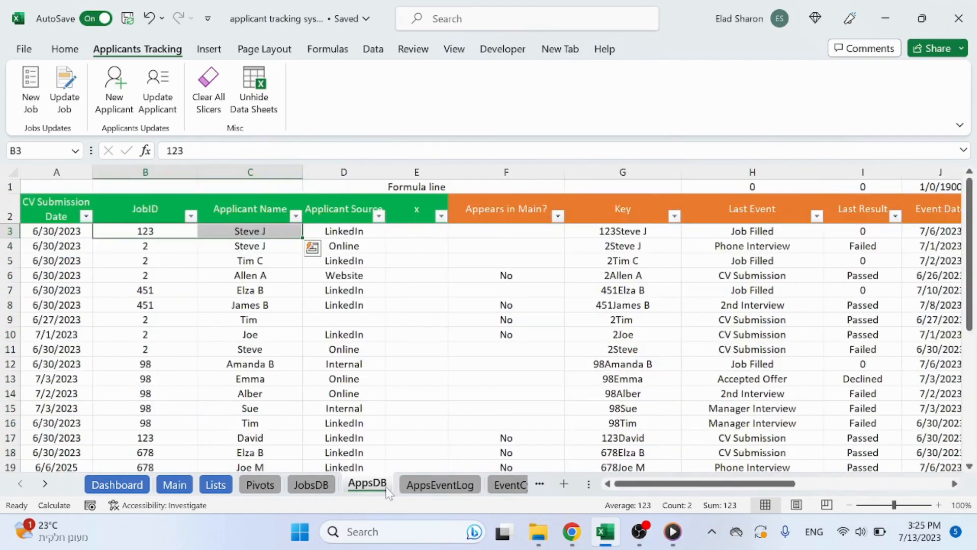
pyautogui.click(311, 484)
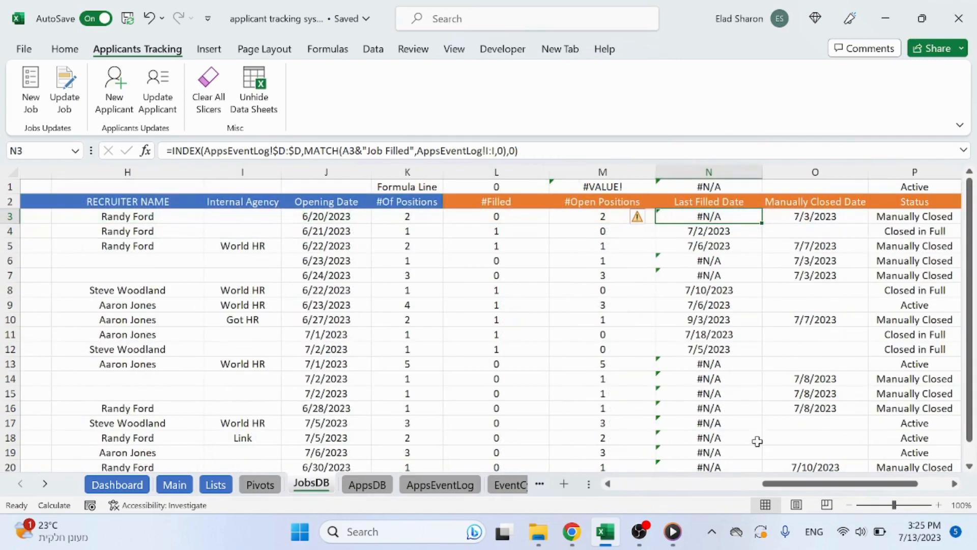
pyautogui.moveTo(833, 484); pyautogui.dragTo(863, 483)
pyautogui.click(766, 216)
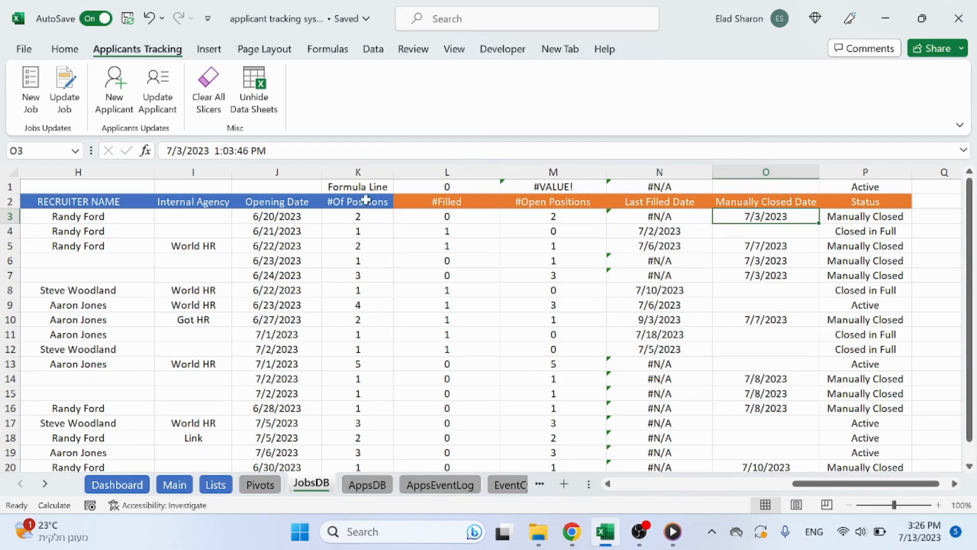
# - Inspect the Status IFS formula in P3 of JobsDB and the cells it refers to
pyautogui.click(866, 202)
pyautogui.click(873, 214)
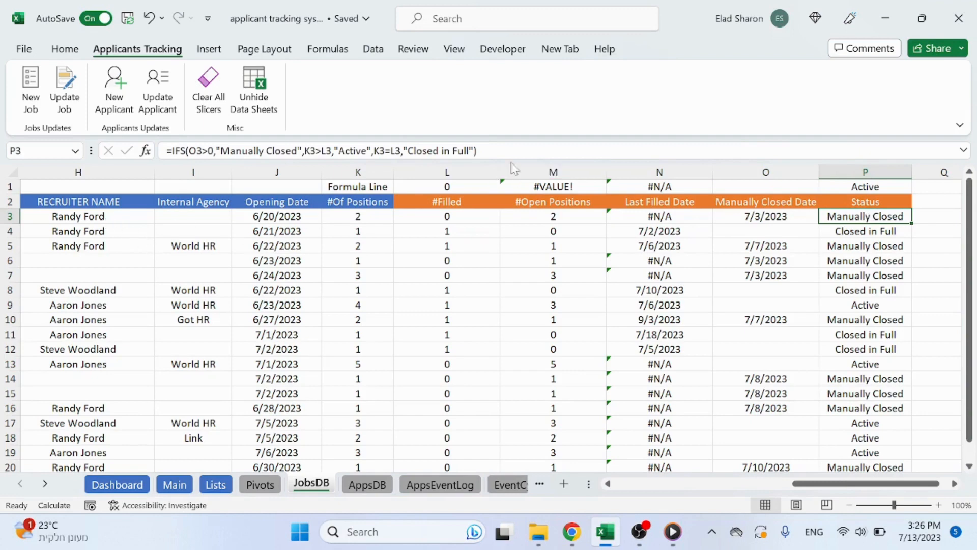
pyautogui.click(477, 151)
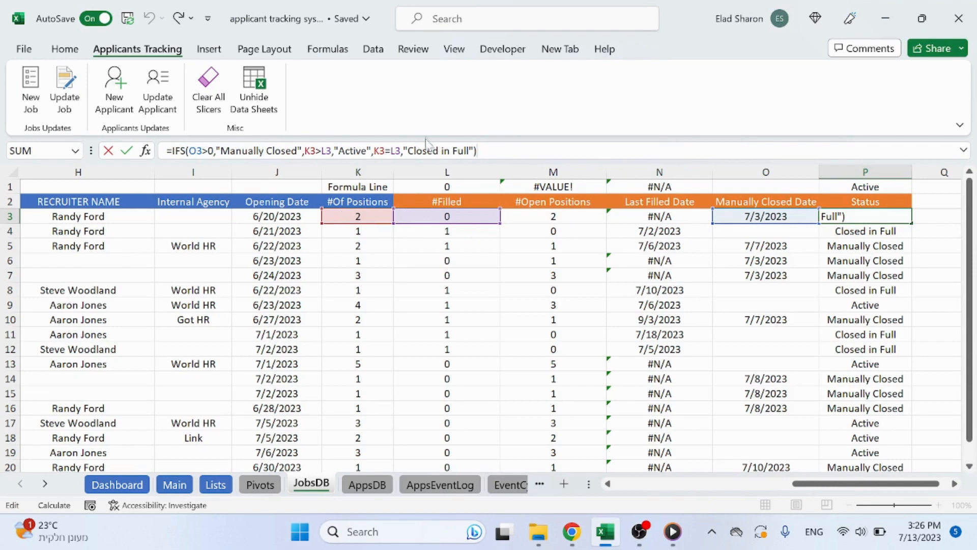
pyautogui.hotkey('ctrl', 'Return')
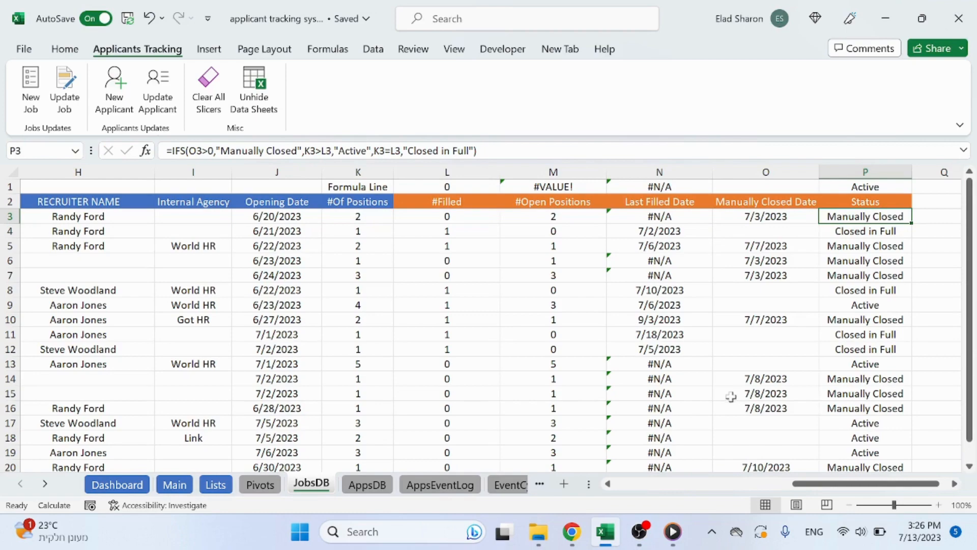
# - Compare the blue JobsDB columns from JobID to #Of Positions with the fields of the New Job form, and close the form
pyautogui.click(627, 483)
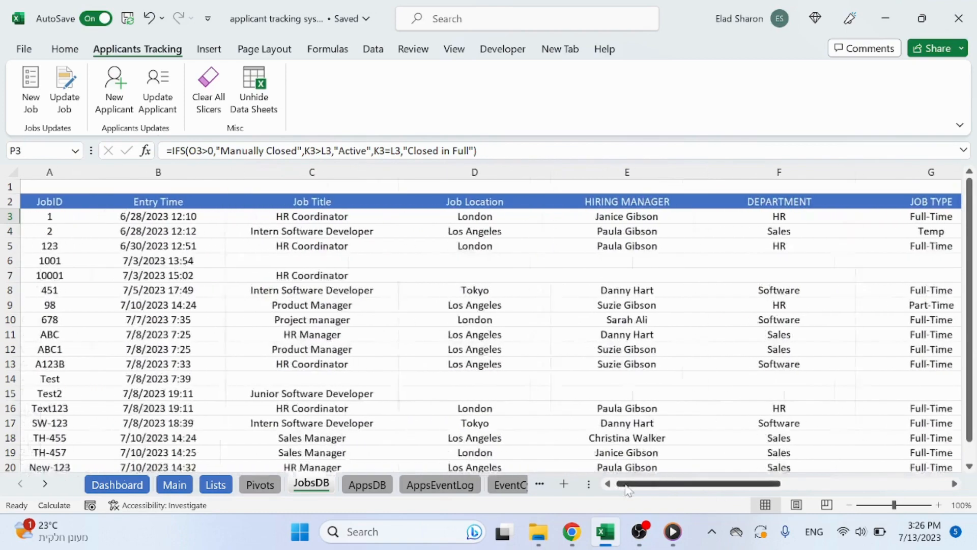
pyautogui.click(61, 201)
pyautogui.moveTo(174, 200); pyautogui.dragTo(829, 217)
pyautogui.click(829, 217)
pyautogui.click(30, 90)
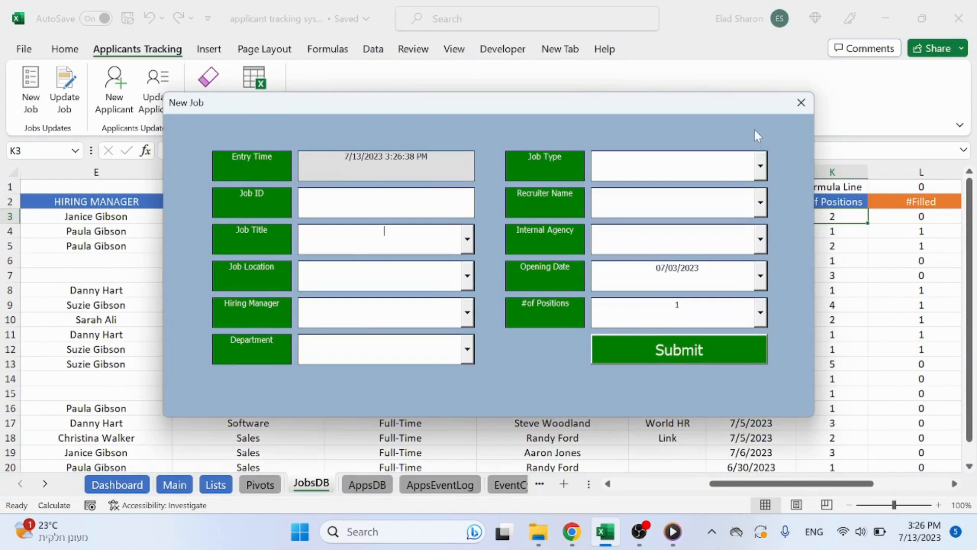
pyautogui.click(800, 104)
# - Open AppsDB and examine its green data columns, from CV Submission Date to Applicant Source and the x column
pyautogui.click(352, 486)
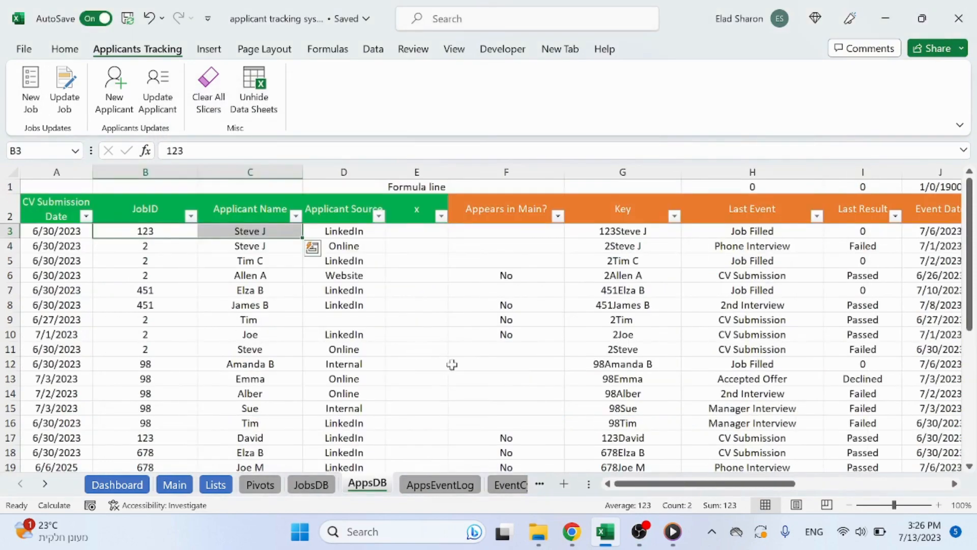
pyautogui.click(149, 277)
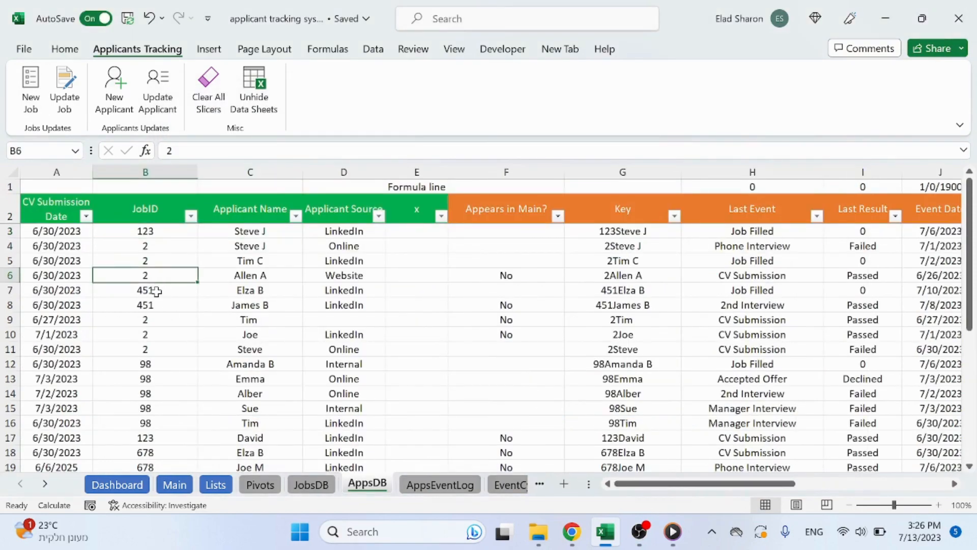
pyautogui.click(62, 211)
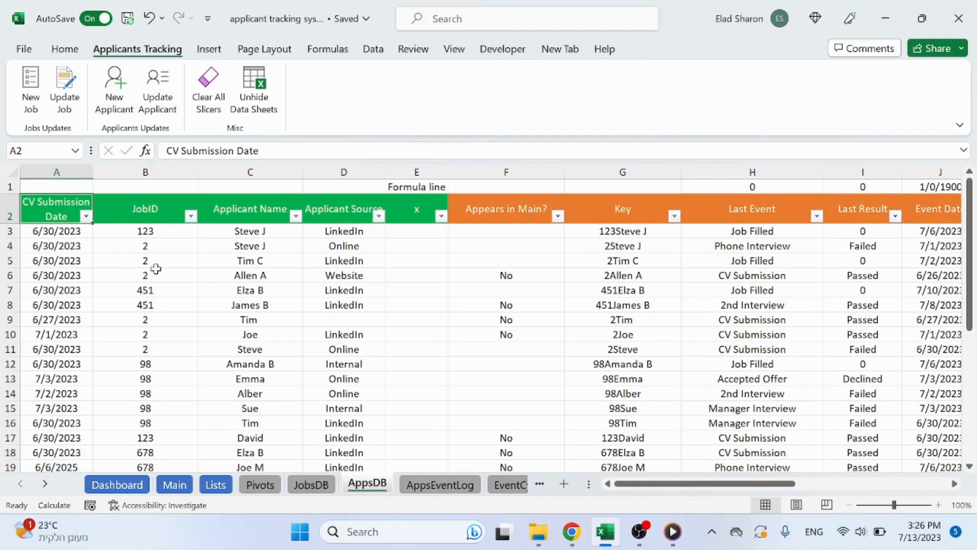
pyautogui.click(80, 231)
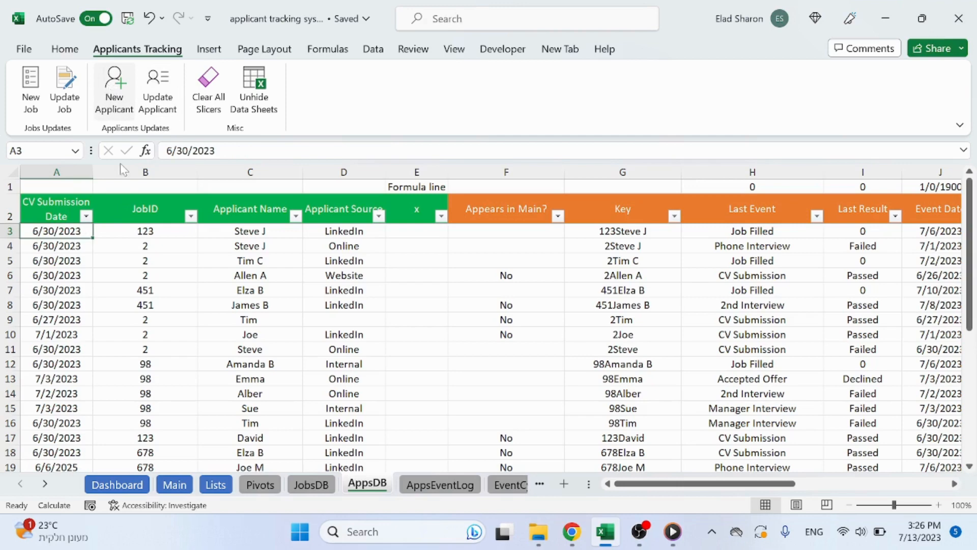
pyautogui.click(152, 231)
pyautogui.click(239, 230)
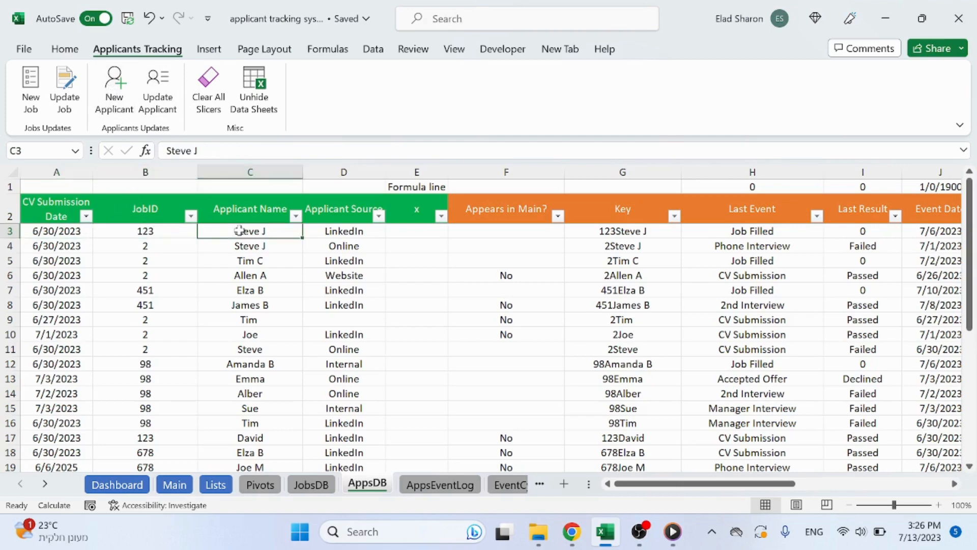
pyautogui.click(342, 231)
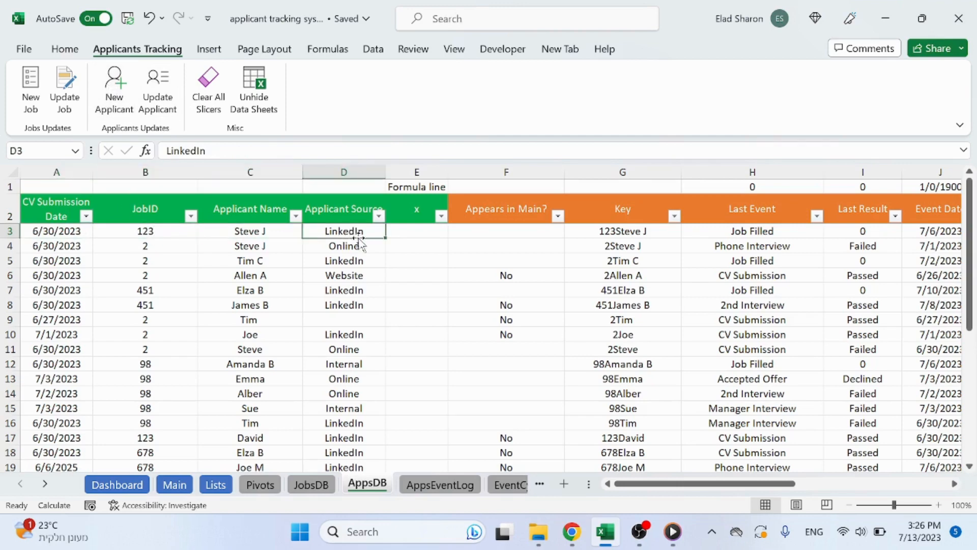
pyautogui.click(414, 226)
pyautogui.click(379, 242)
pyautogui.click(371, 230)
# - Examine the orange calculated columns of AppsDB in row 3, starting from Appears in Main?
pyautogui.click(495, 236)
pyautogui.press('Right')
pyautogui.press('Right')
pyautogui.press('Right')
pyautogui.press('Right')
pyautogui.press('Right')
pyautogui.press('Right')
pyautogui.press('Right')
pyautogui.press('Right')
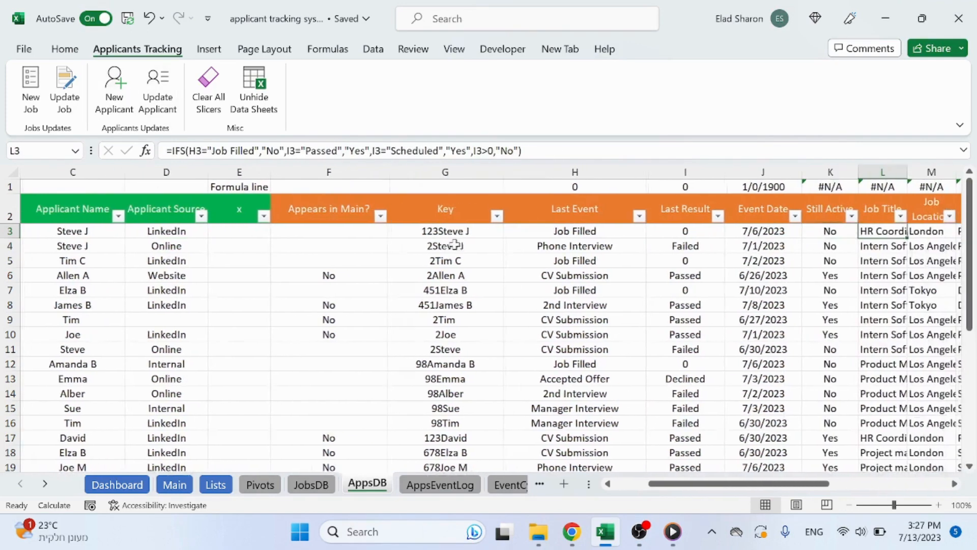
# - Inspect the Appears in Main? formula in F3 of AppsDB and open the Still Active formula in K3 that it refers to
pyautogui.click(248, 230)
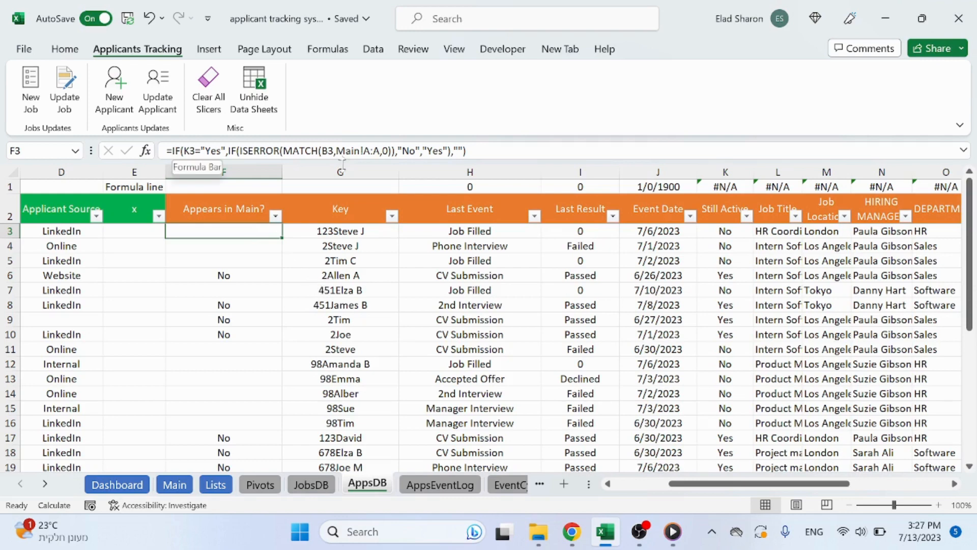
pyautogui.press('F2')
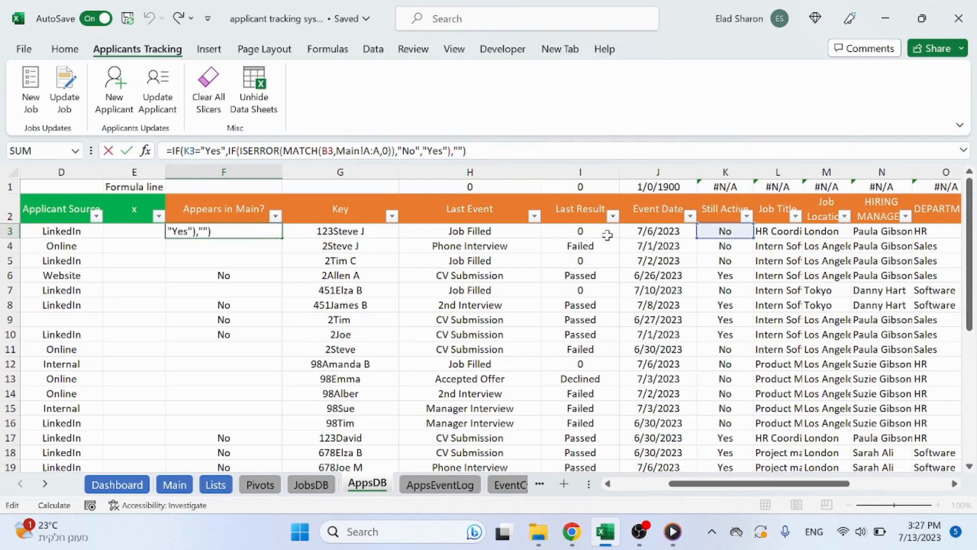
pyautogui.doubleClick(731, 231)
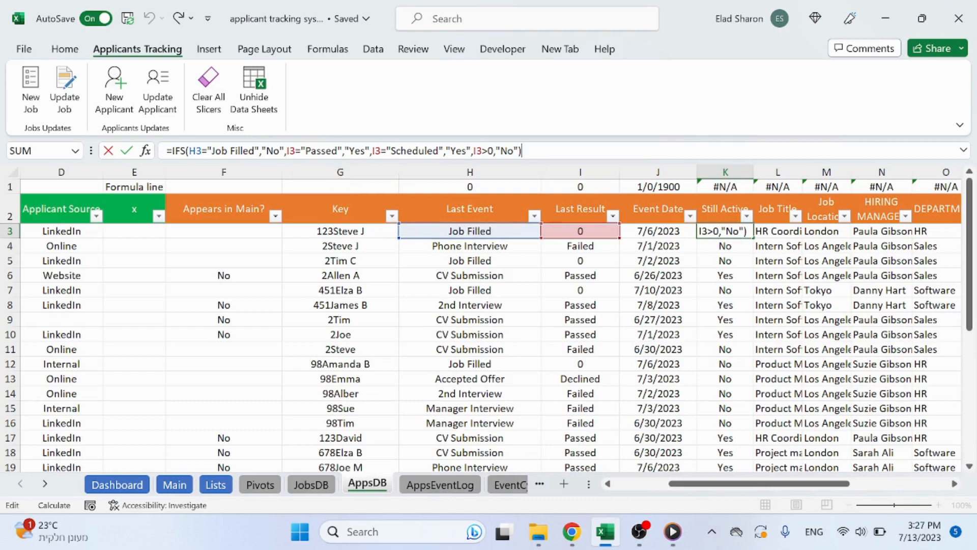
# - Examine the IFS conditions of the Still Active formula in K3 and the list of possible Last Result values
pyautogui.click(202, 151)
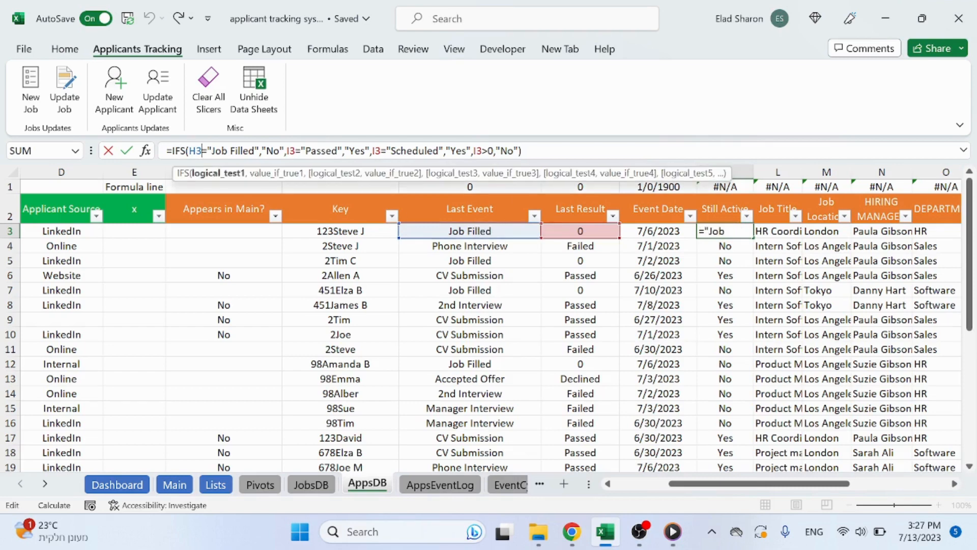
pyautogui.click(274, 151)
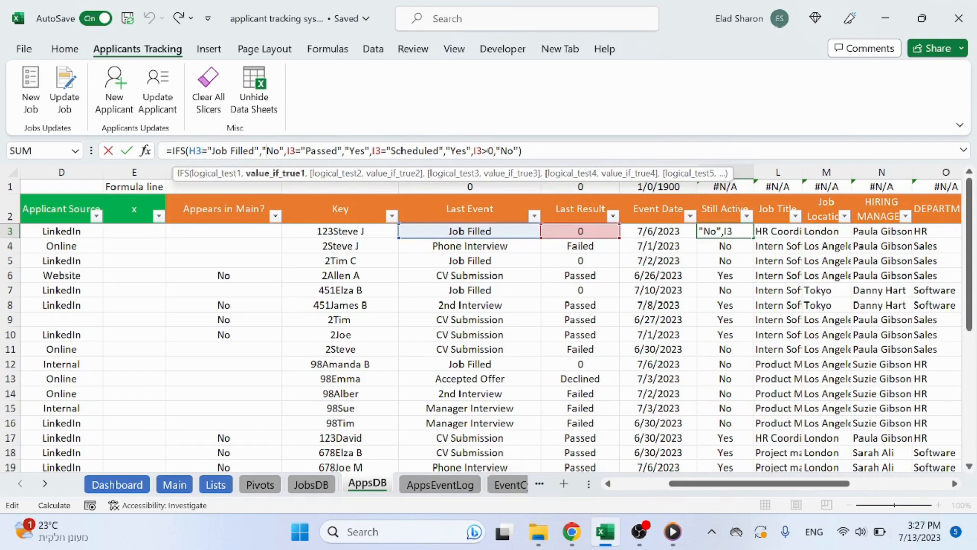
pyautogui.click(294, 151)
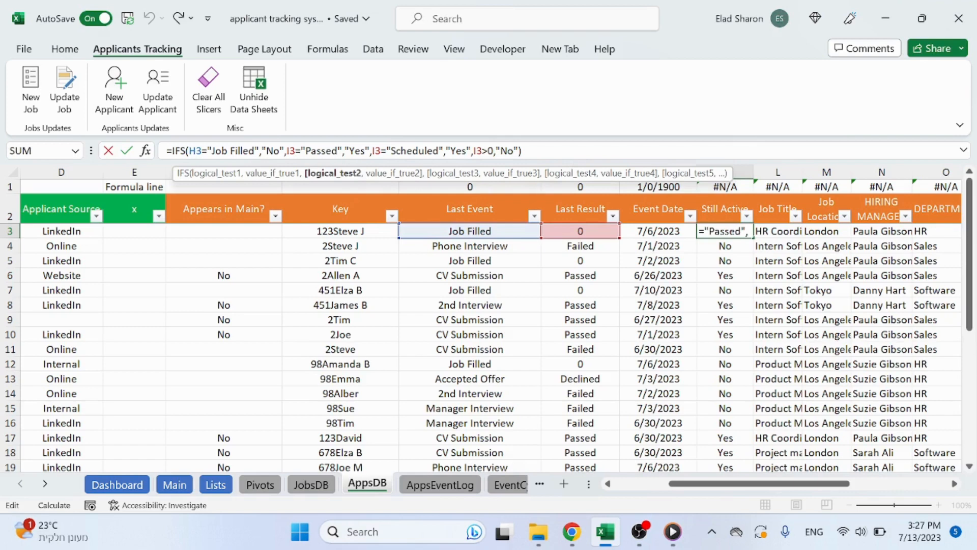
pyautogui.click(457, 151)
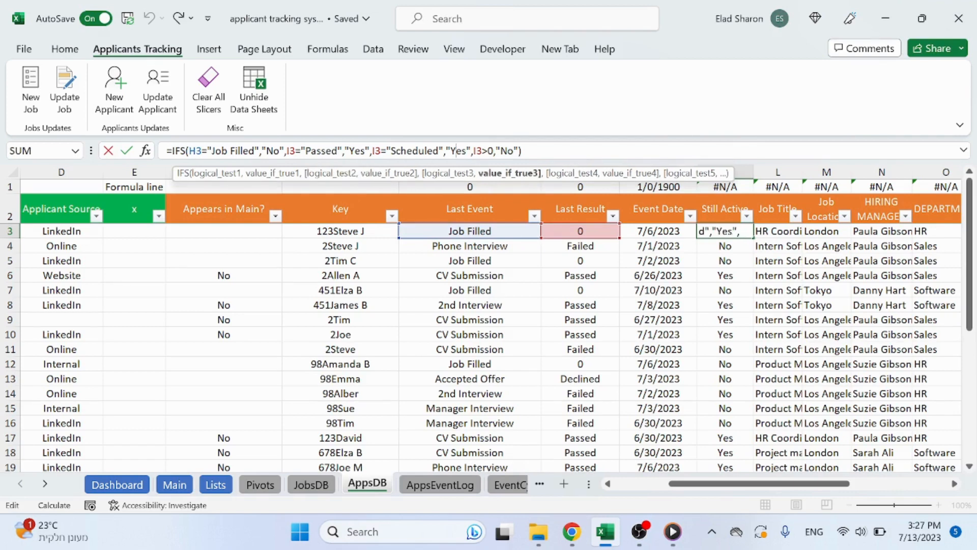
pyautogui.press('Escape')
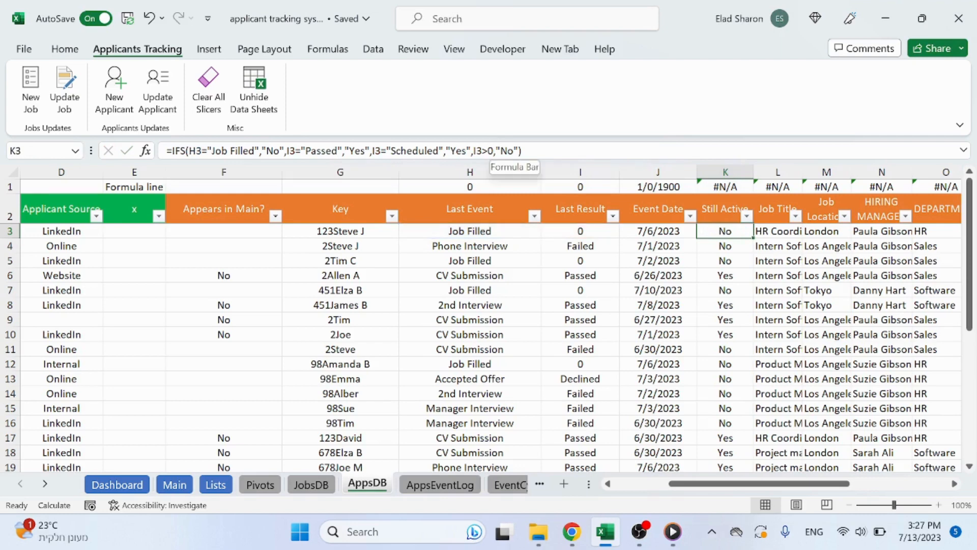
pyautogui.click(613, 215)
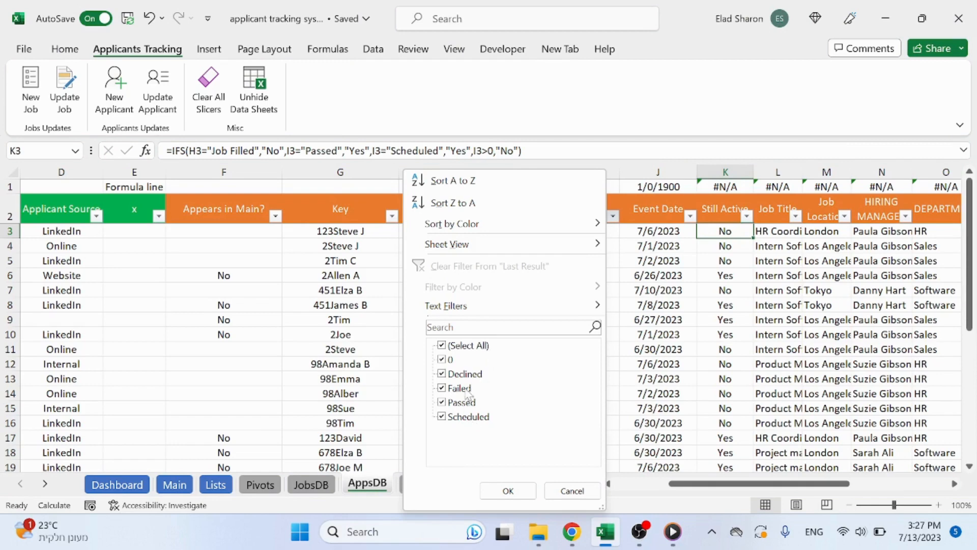
pyautogui.click(508, 490)
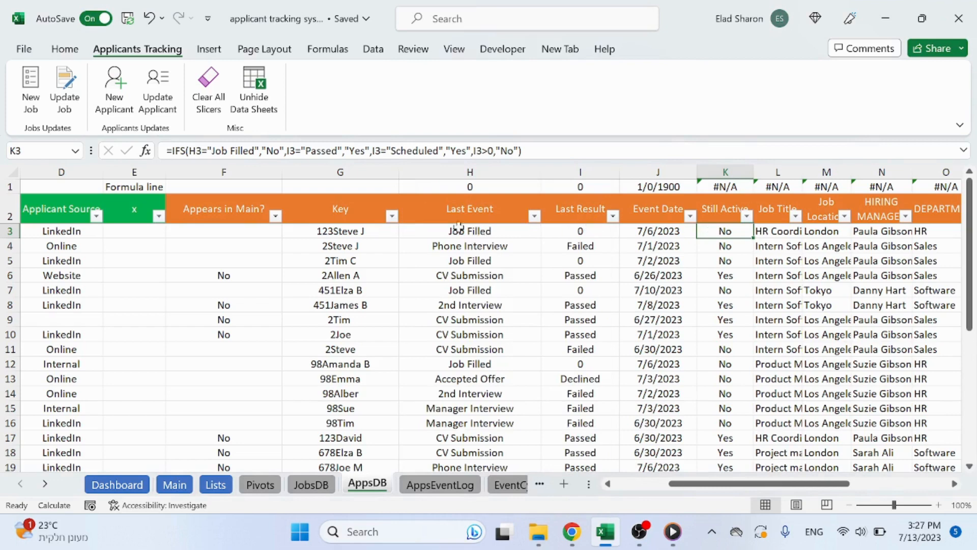
# - Trace the MATCH part of the Appears in Main? formula in F3 to the JobID in B3 and to column A of Main
pyautogui.click(241, 232)
pyautogui.click(325, 150)
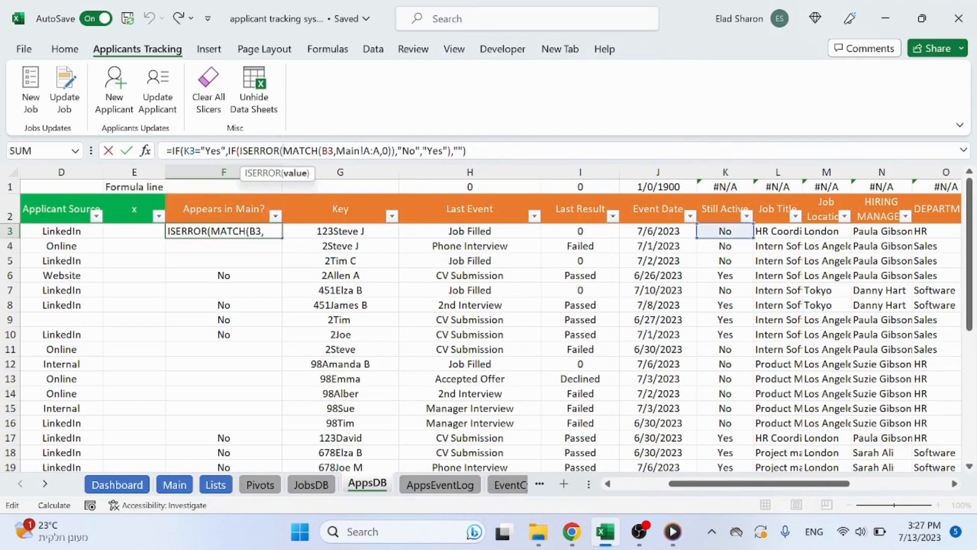
pyautogui.moveTo(717, 484); pyautogui.dragTo(543, 456)
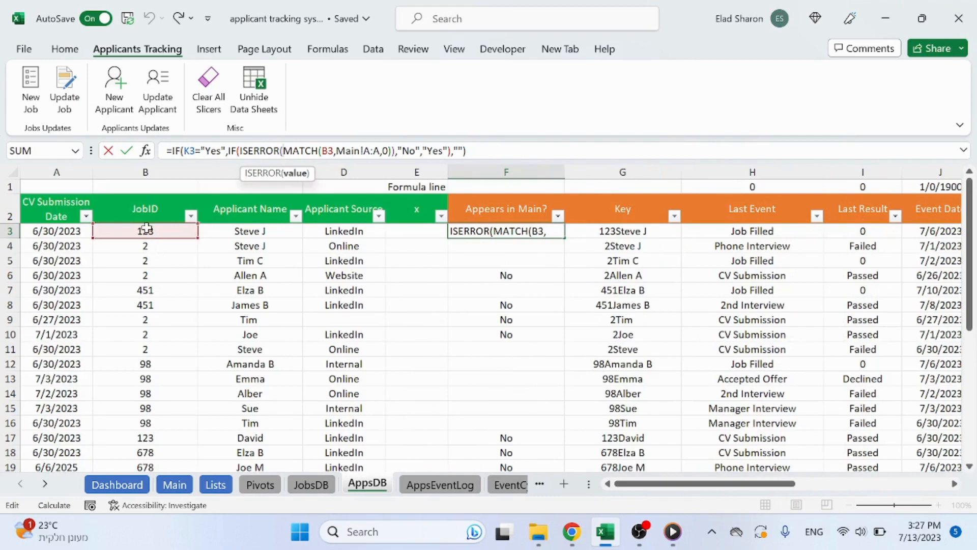
pyautogui.press('Escape')
pyautogui.click(178, 484)
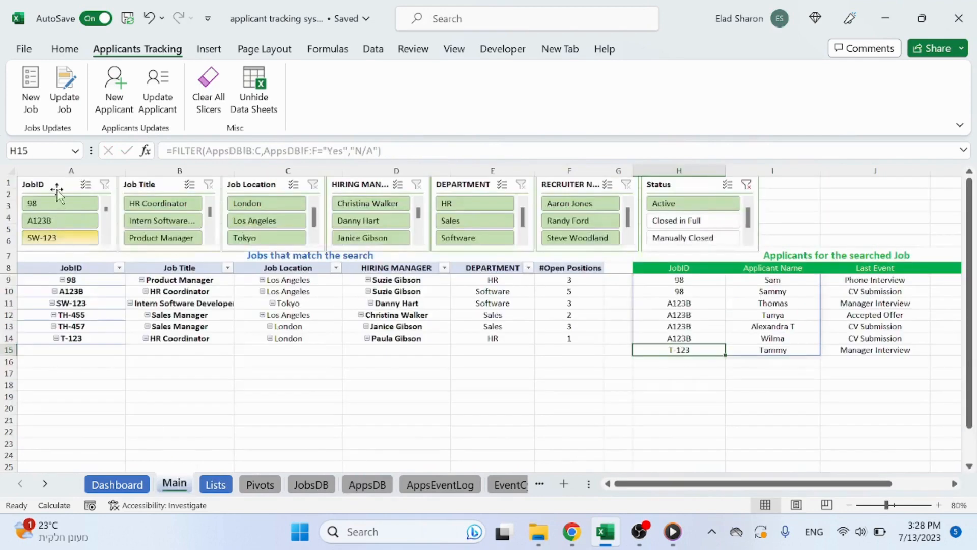
pyautogui.click(71, 170)
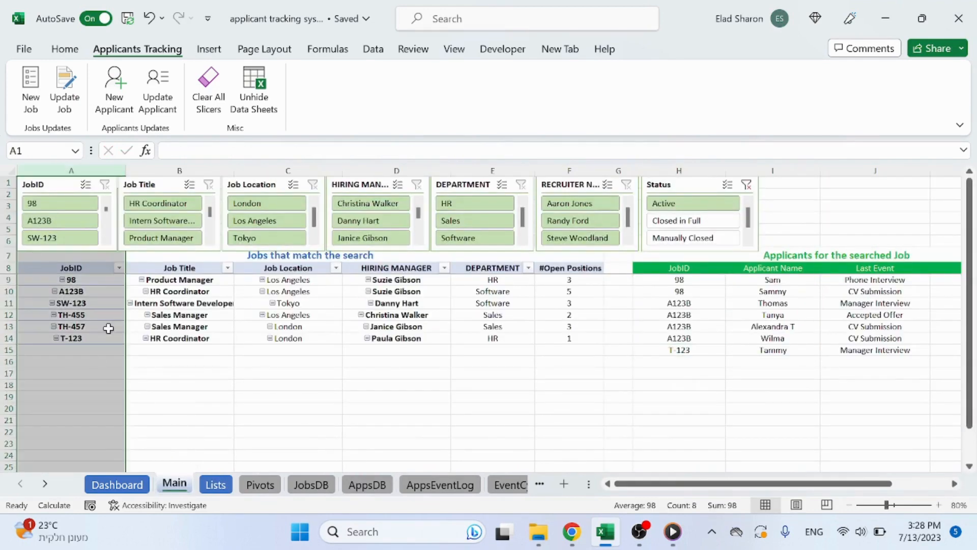
# - Return from Main to AppsDB and inspect the Key formula in G3 that joins the JobID and the applicant name
pyautogui.click(180, 396)
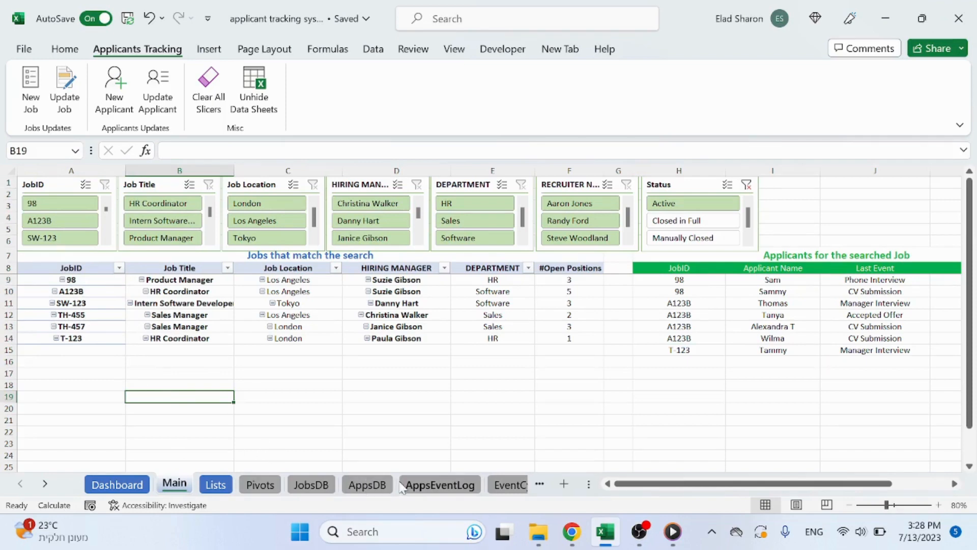
pyautogui.click(367, 484)
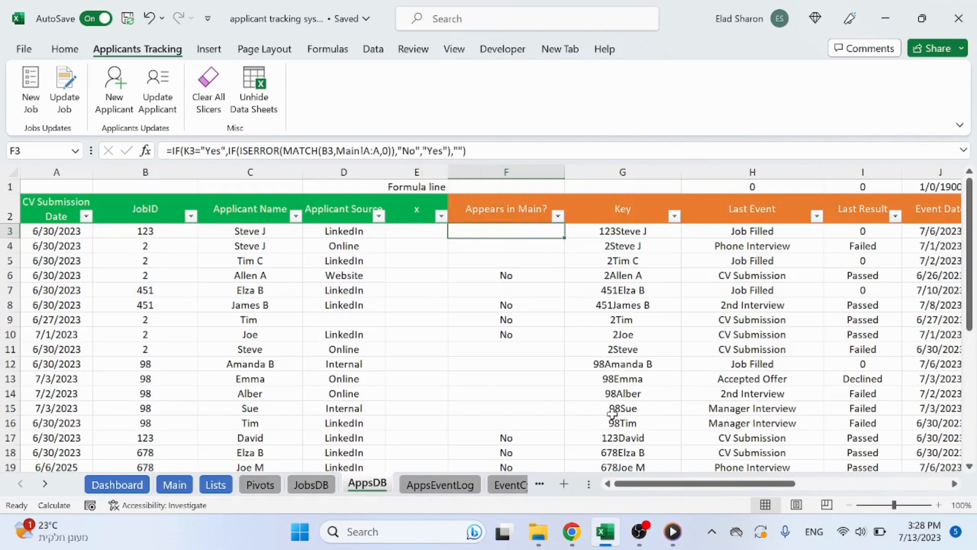
pyautogui.moveTo(659, 483); pyautogui.dragTo(704, 482)
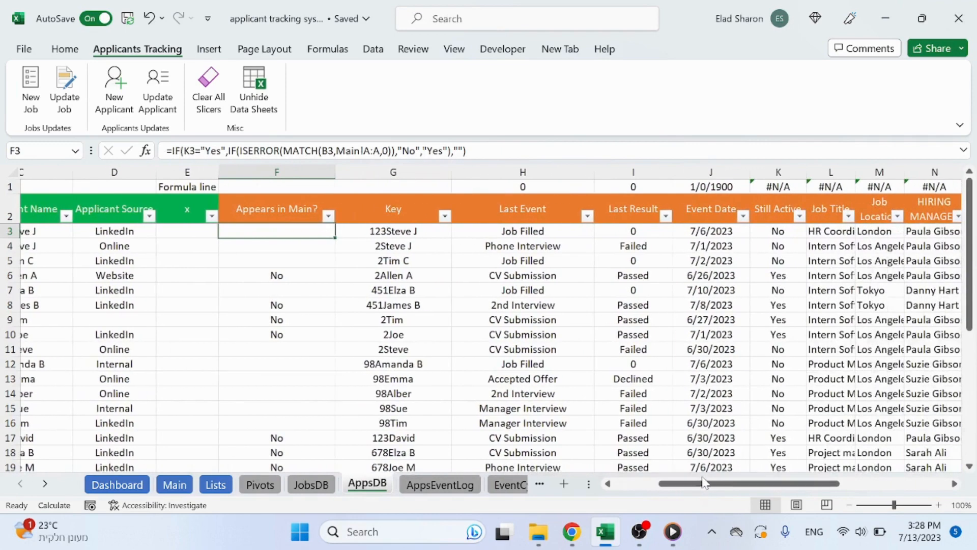
pyautogui.click(412, 229)
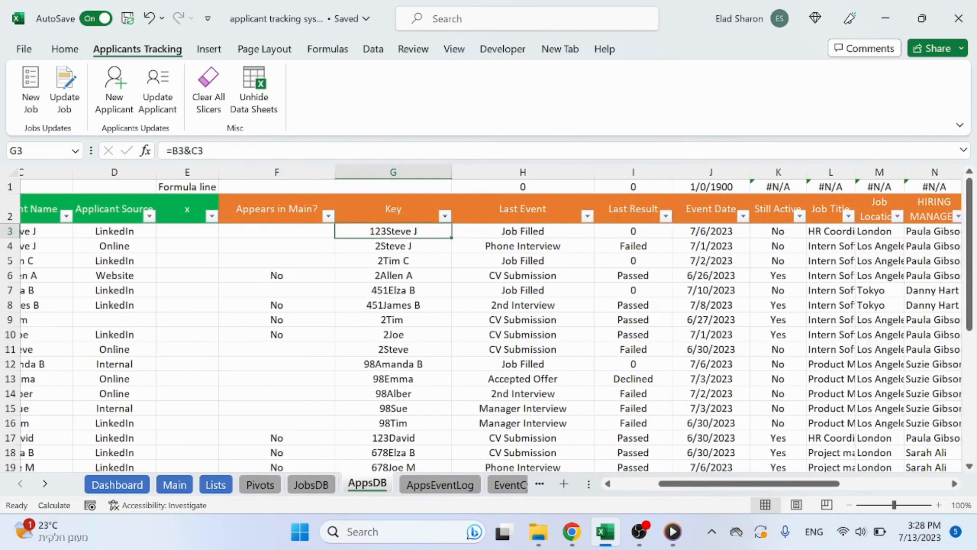
pyautogui.press('F2')
pyautogui.press('Escape')
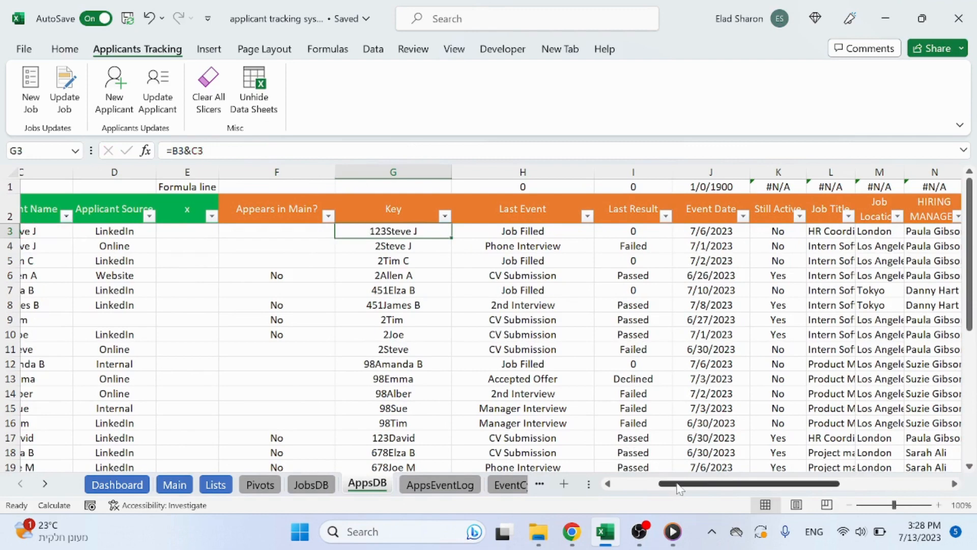
# - Inspect the Last Event formula in H3 of AppsDB and view the AppsEventLog sheet it looks up
pyautogui.click(543, 232)
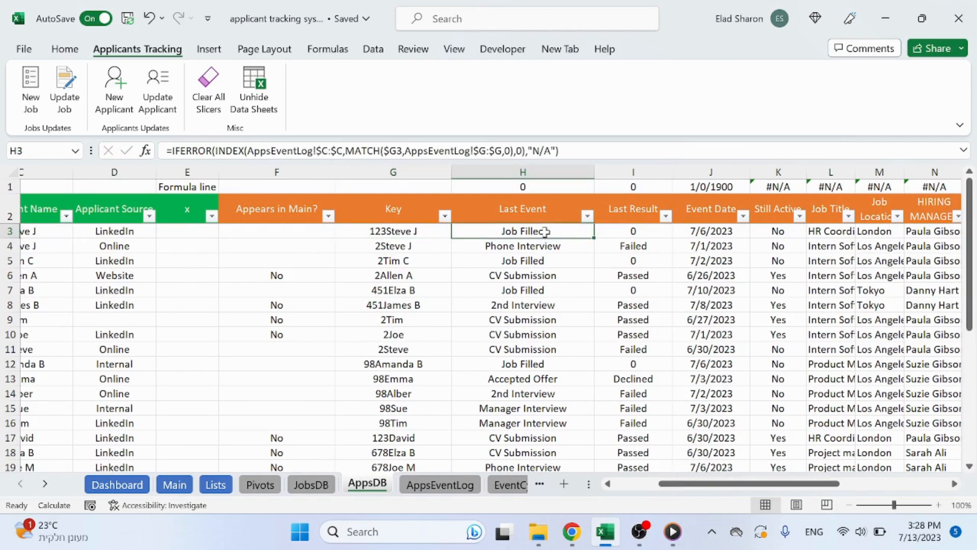
pyautogui.press('F2')
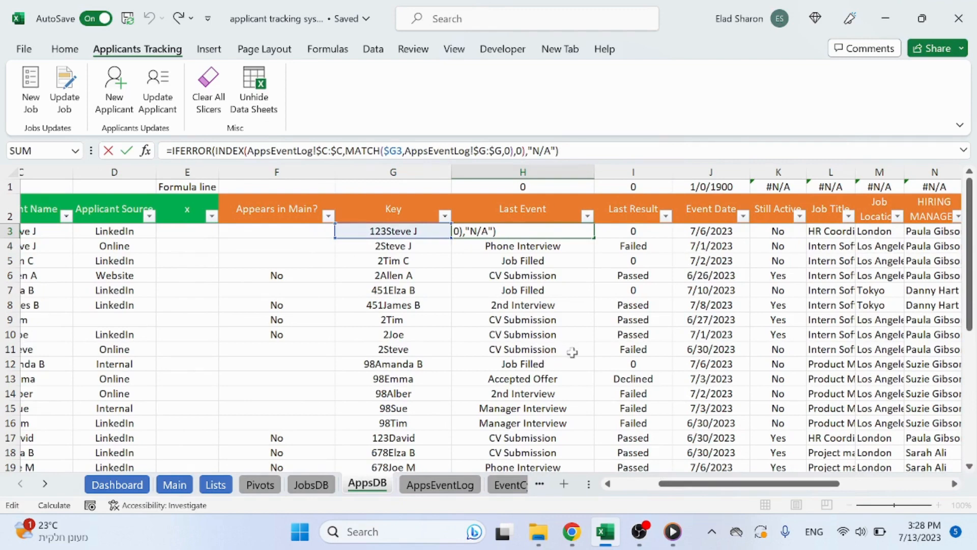
pyautogui.press('Escape')
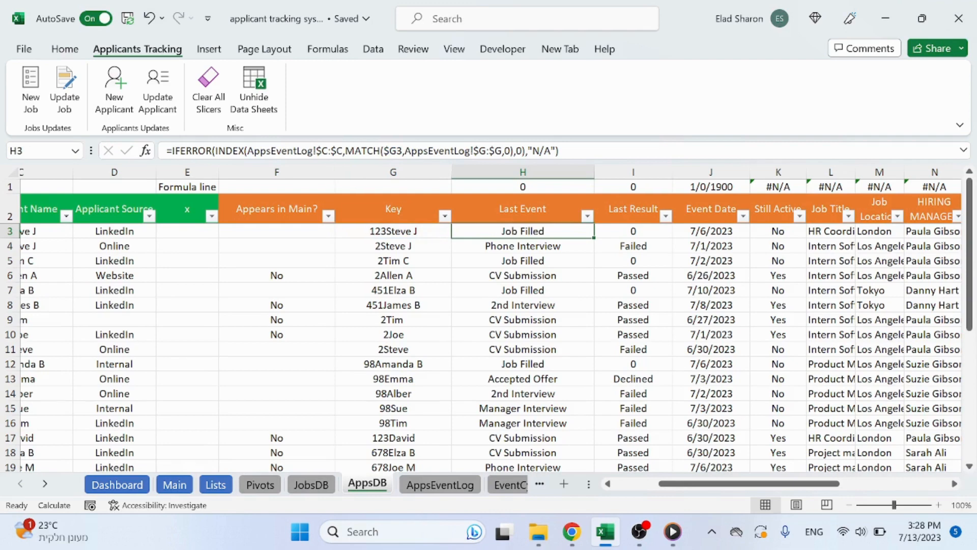
pyautogui.click(559, 150)
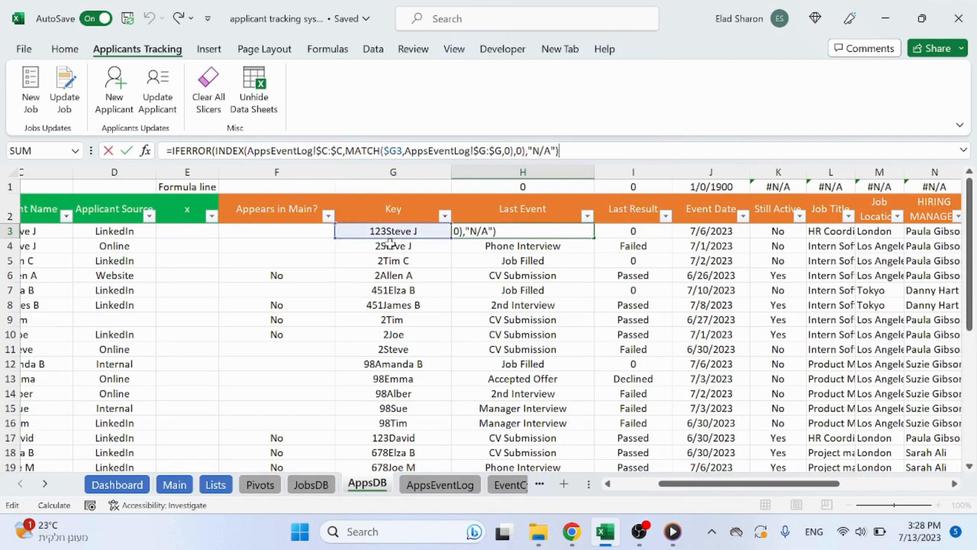
pyautogui.press('Escape')
pyautogui.click(449, 486)
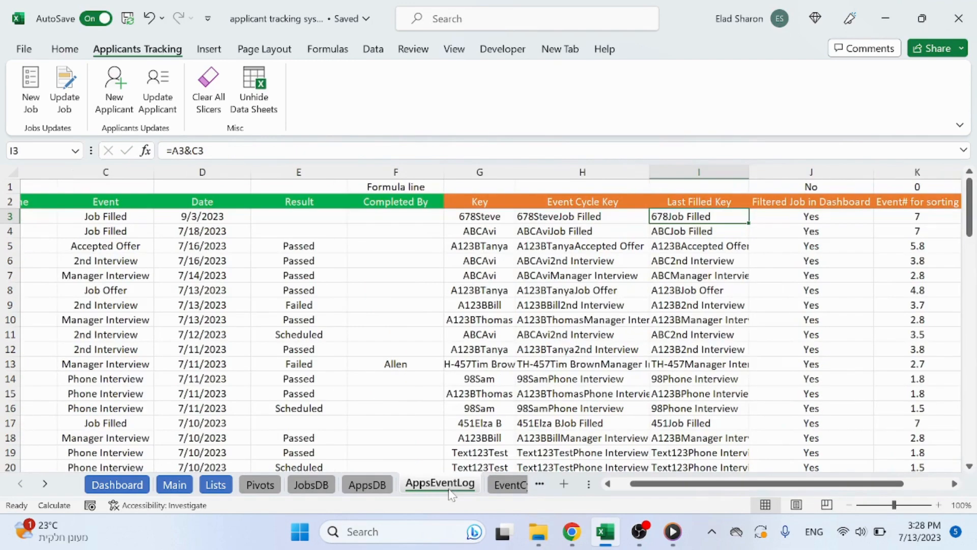
# - Inspect the Last Result formula in I3 of AppsDB and compare the Event and Result columns of AppsEventLog it draws on
pyautogui.click(367, 483)
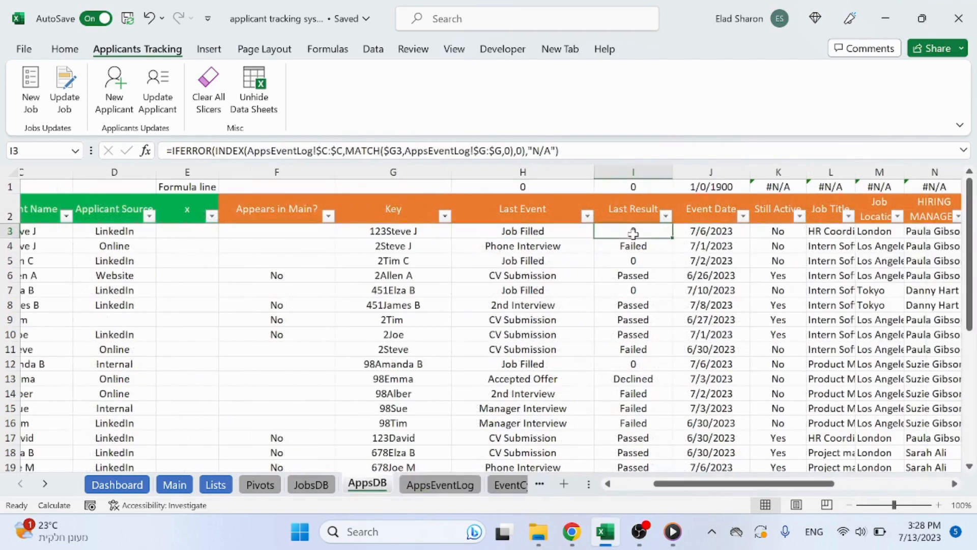
pyautogui.press('F2')
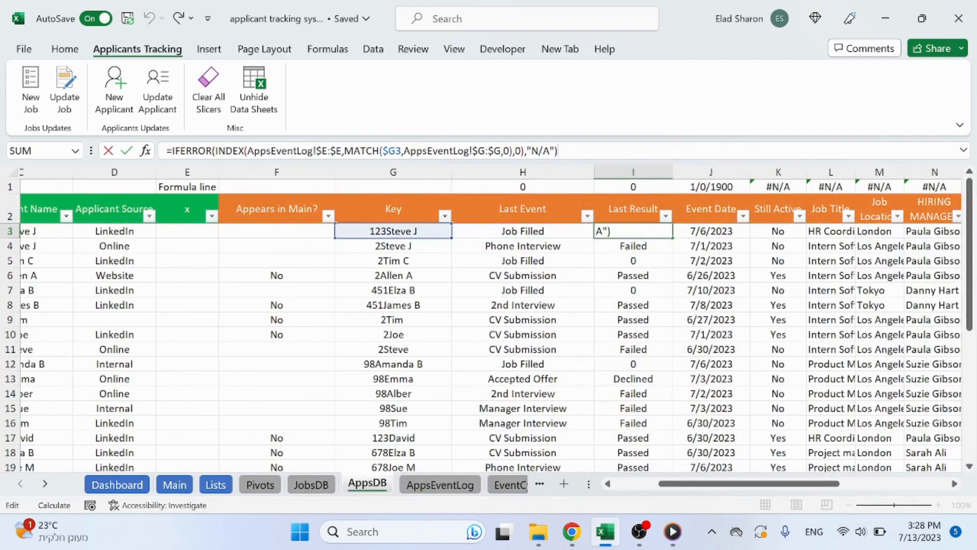
pyautogui.press('Escape')
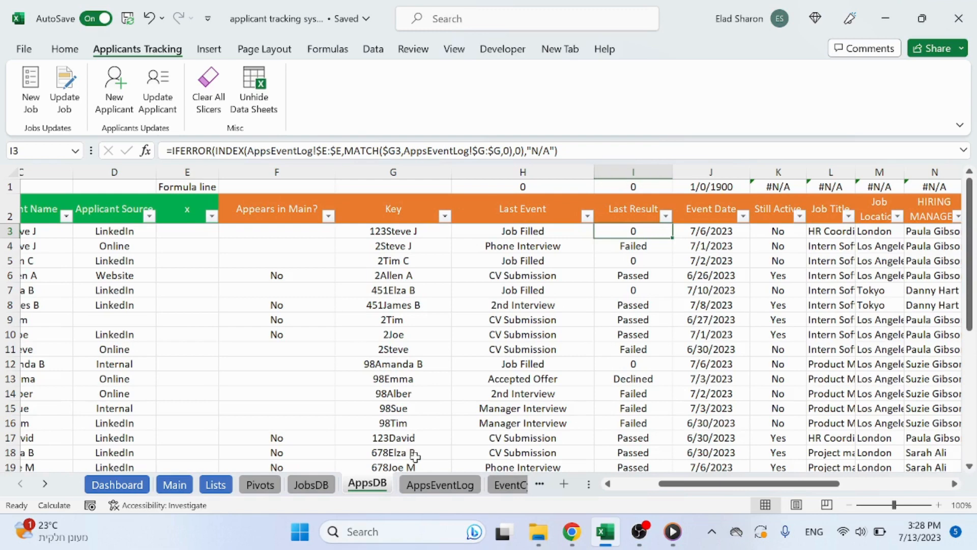
pyautogui.click(424, 484)
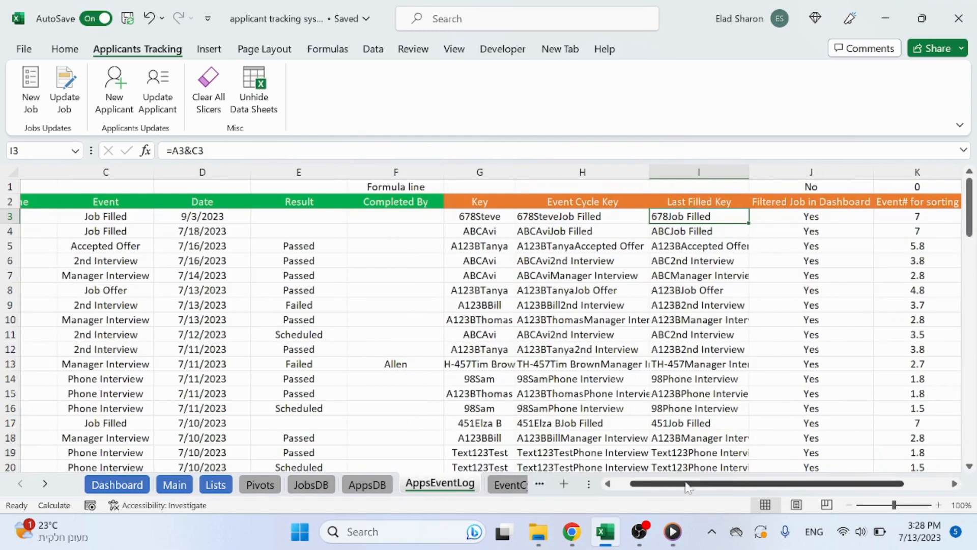
pyautogui.click(324, 168)
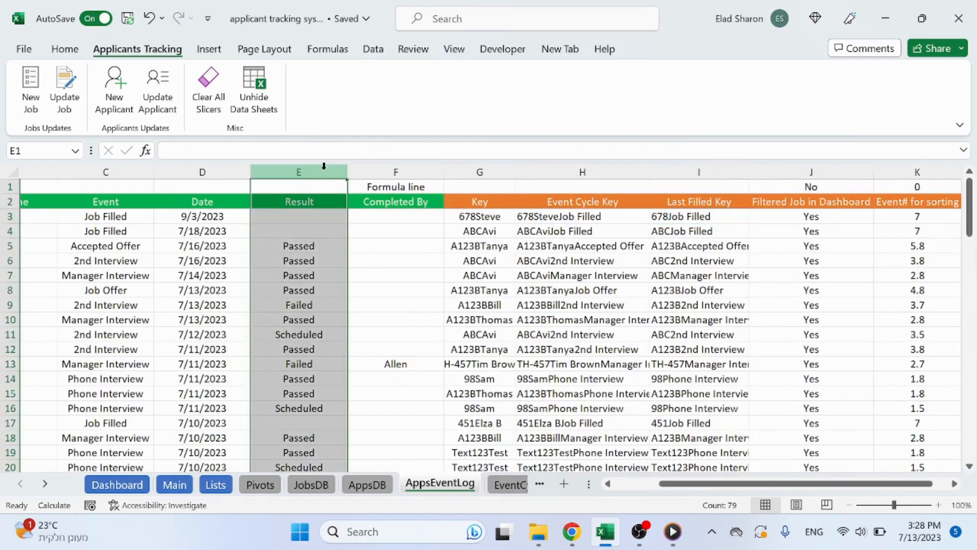
pyautogui.click(112, 170)
pyautogui.click(290, 173)
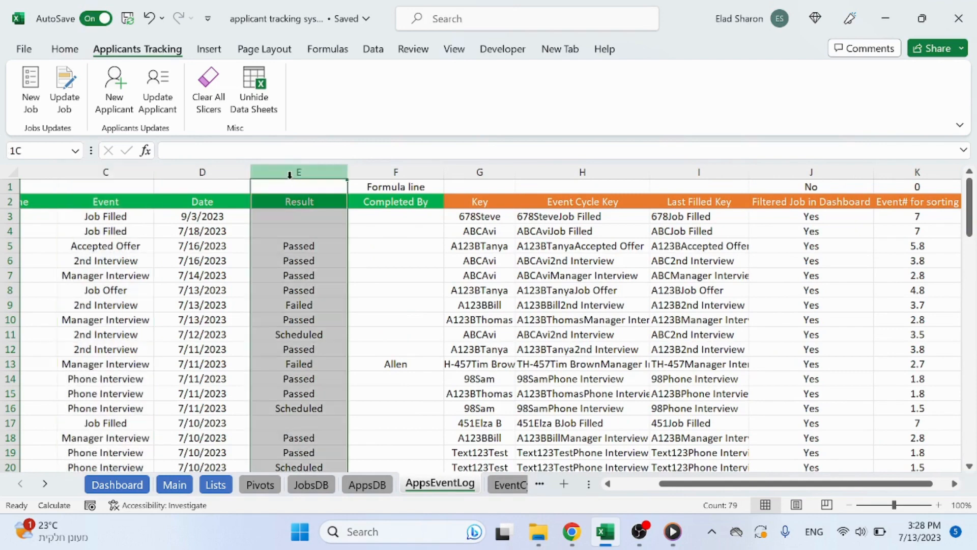
# - Review the Event Date formula in J3 and the Still Active formula in K3 of AppsDB
pyautogui.click(377, 485)
pyautogui.click(736, 234)
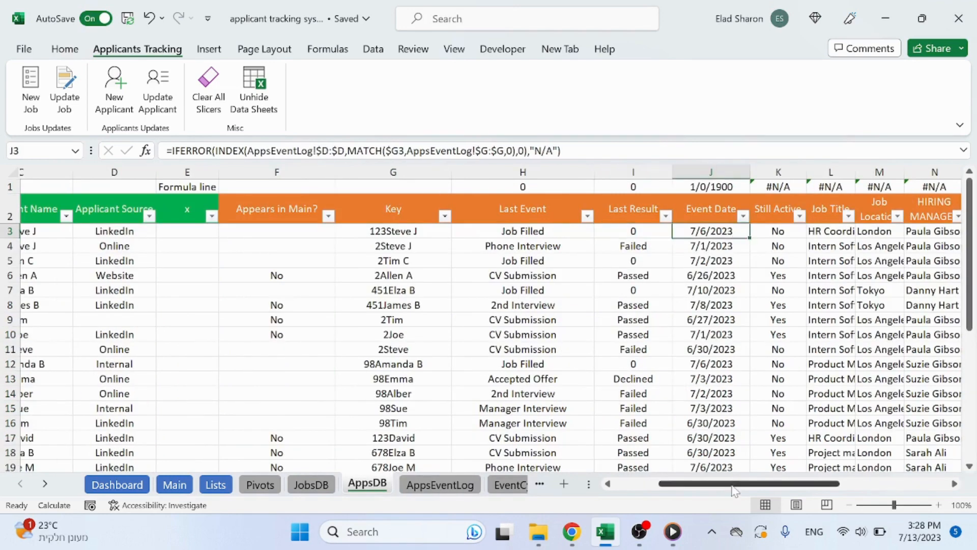
pyautogui.moveTo(736, 486); pyautogui.dragTo(821, 487)
pyautogui.click(414, 233)
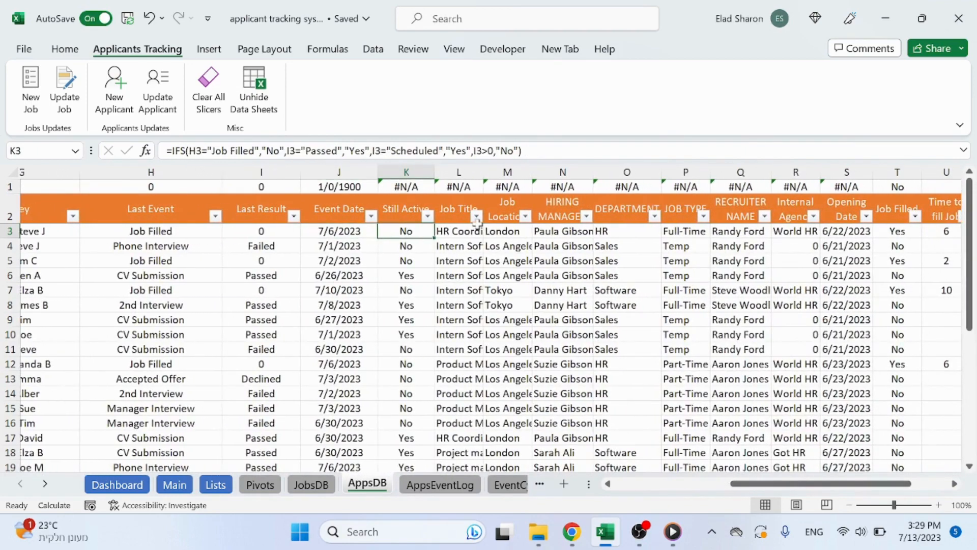
# - Review the Job Title formula in L3 and the headers L2:S2 from Job Title to Opening Date, along with their JobsDB source sheet
pyautogui.click(454, 234)
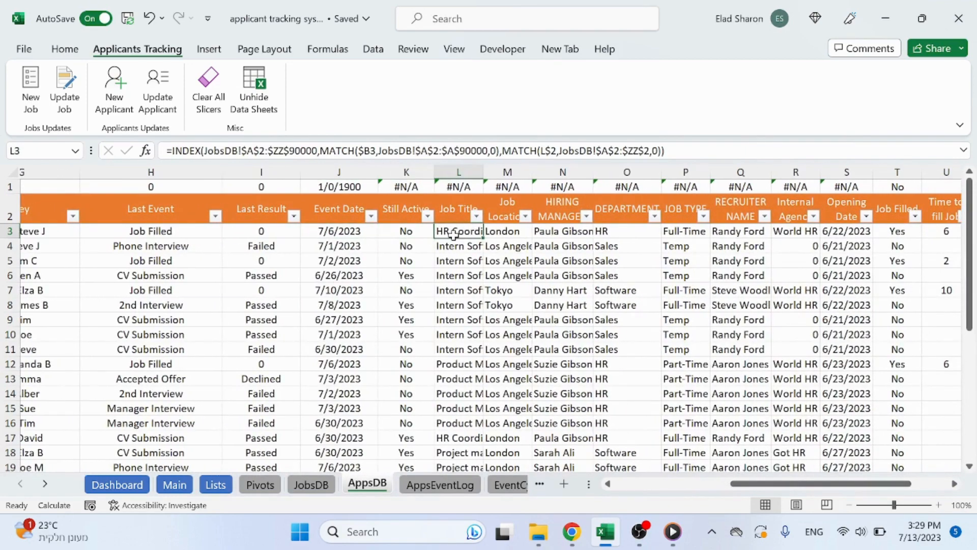
pyautogui.click(508, 215)
pyautogui.click(560, 209)
pyautogui.moveTo(453, 209); pyautogui.dragTo(651, 216)
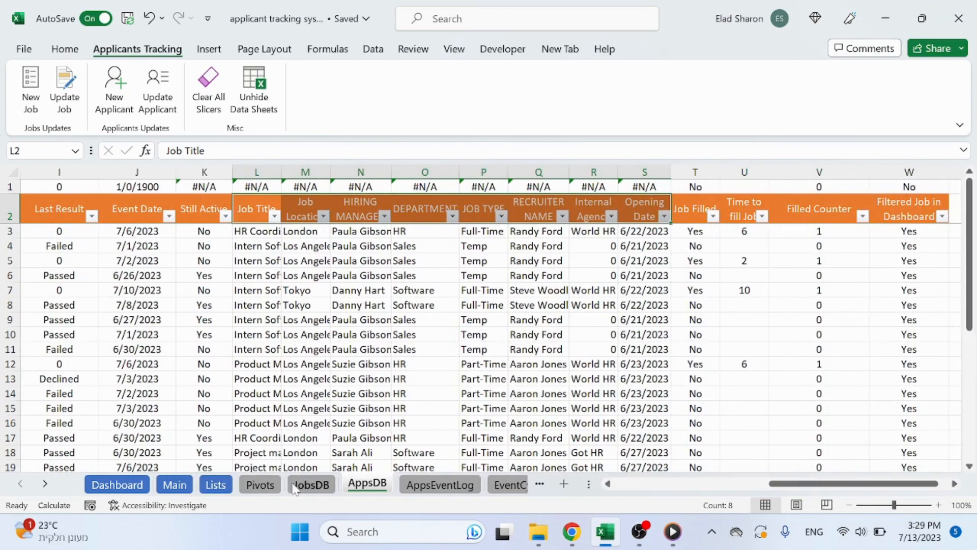
pyautogui.click(311, 484)
pyautogui.click(367, 484)
# - Examine the INDEX array JobsDB!$A$2:$ZZ$90000 in the Job Title formula in L3 and view the JobsDB sheet it covers
pyautogui.click(239, 234)
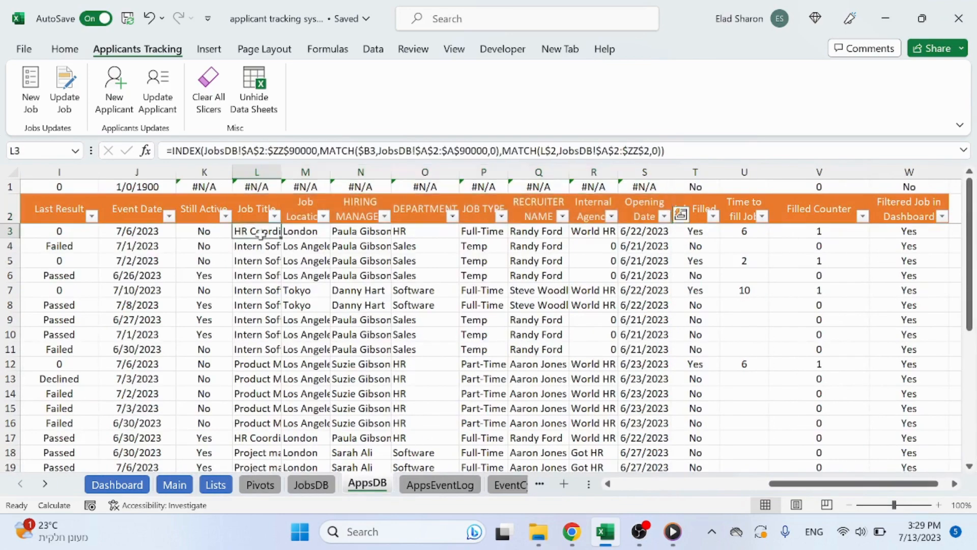
pyautogui.click(312, 151)
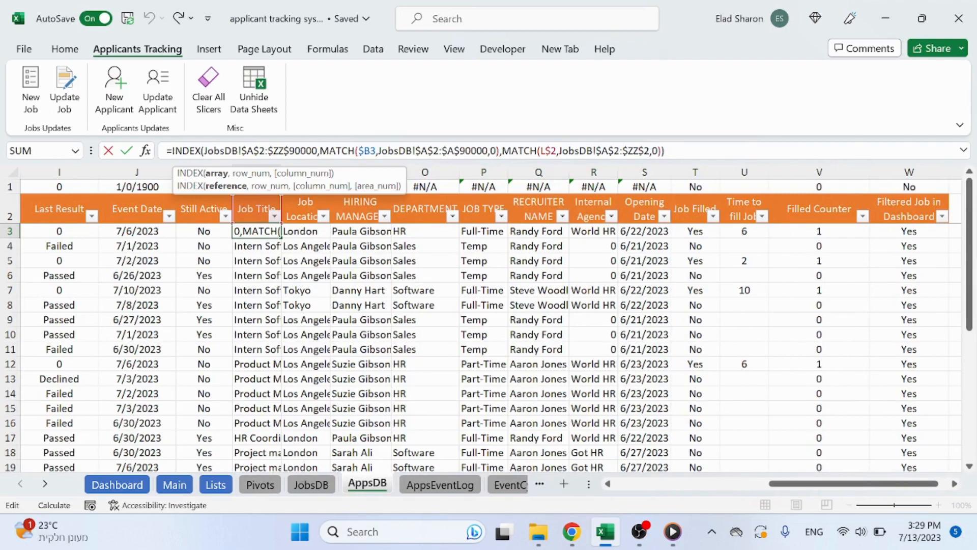
pyautogui.moveTo(204, 151); pyautogui.dragTo(317, 151)
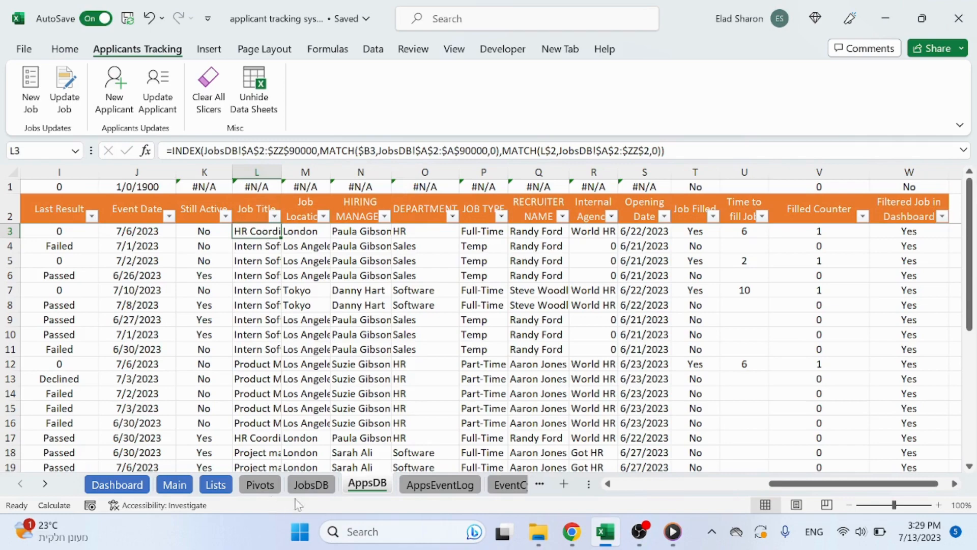
pyautogui.click(311, 485)
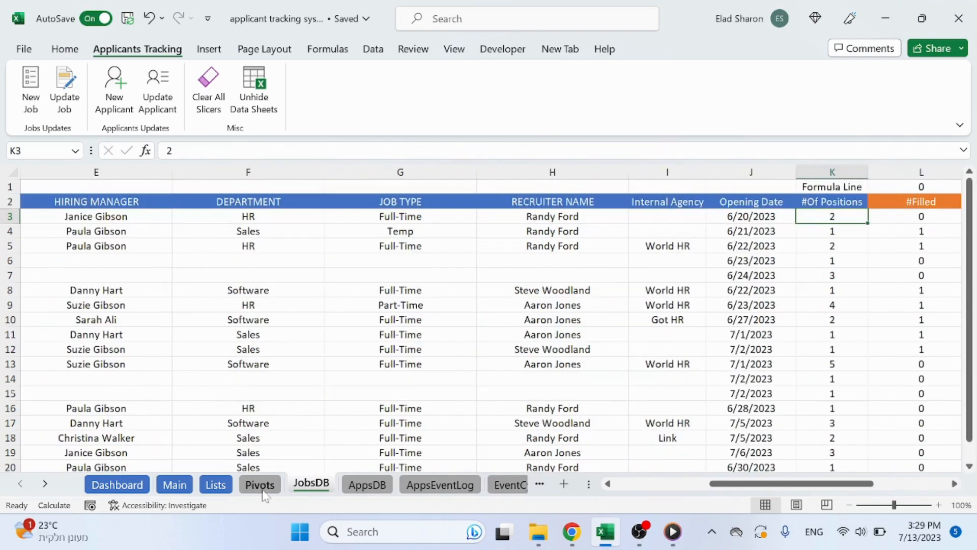
pyautogui.click(375, 488)
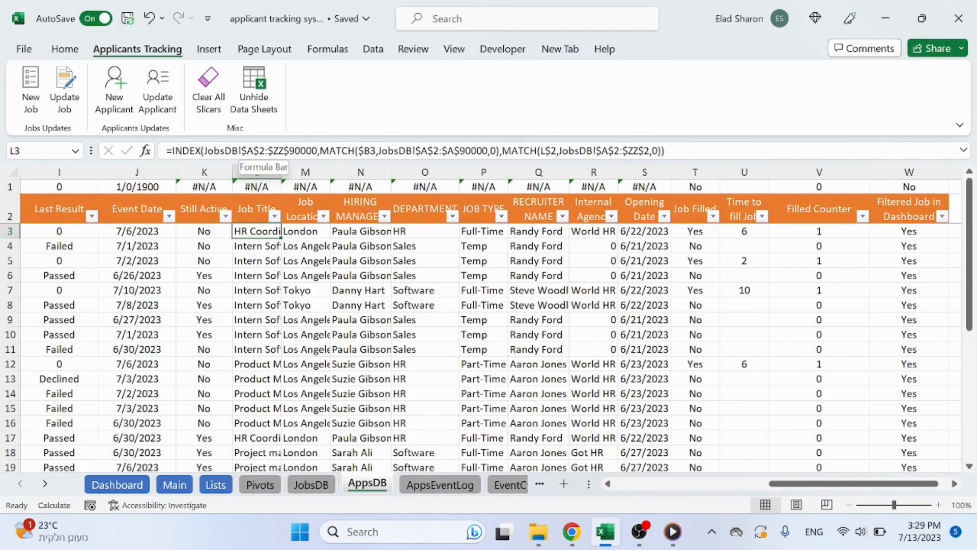
# - Trace the row MATCH of the Job Title formula in L3 from the JobID in B3 to the JobID column of JobsDB
pyautogui.click(360, 151)
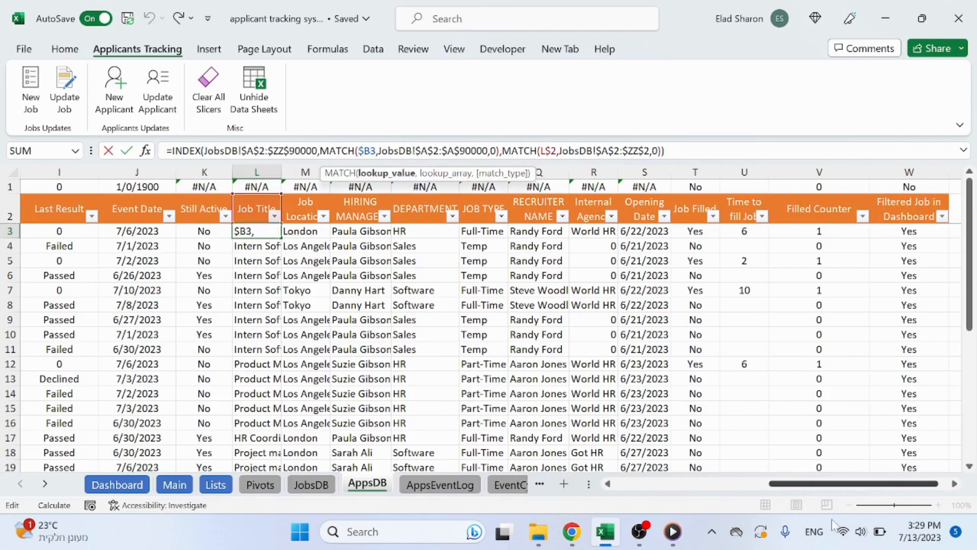
pyautogui.moveTo(844, 484); pyautogui.dragTo(691, 490)
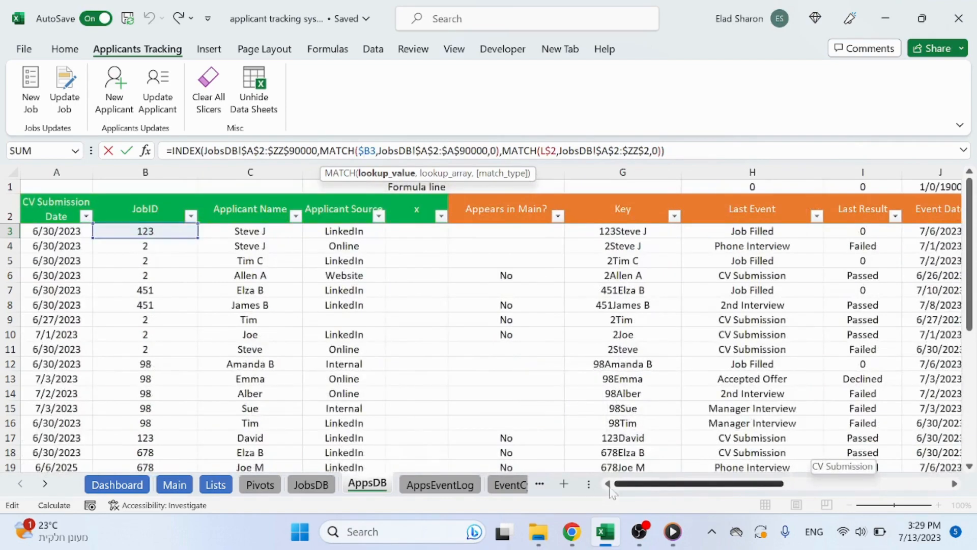
pyautogui.moveTo(616, 484); pyautogui.dragTo(682, 483)
pyautogui.press('Escape')
pyautogui.click(311, 484)
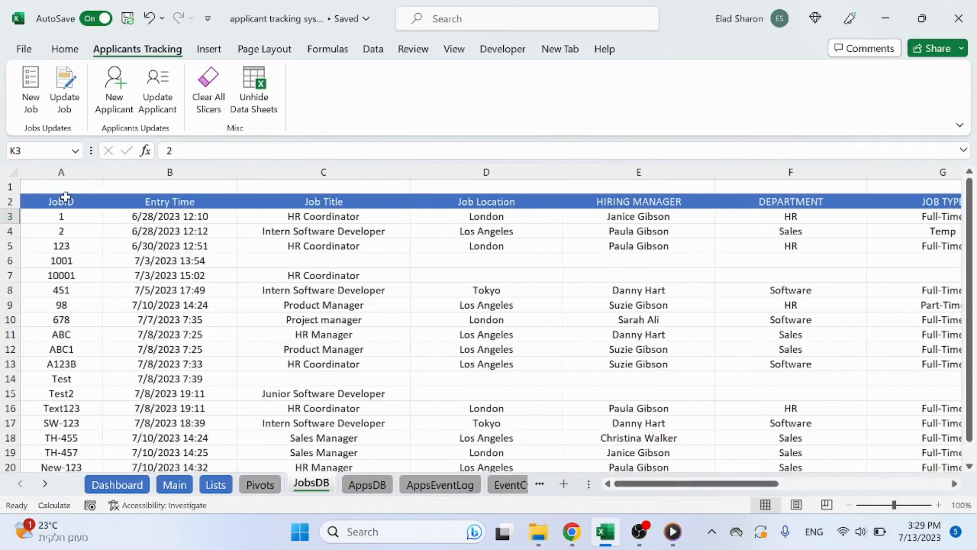
pyautogui.click(364, 483)
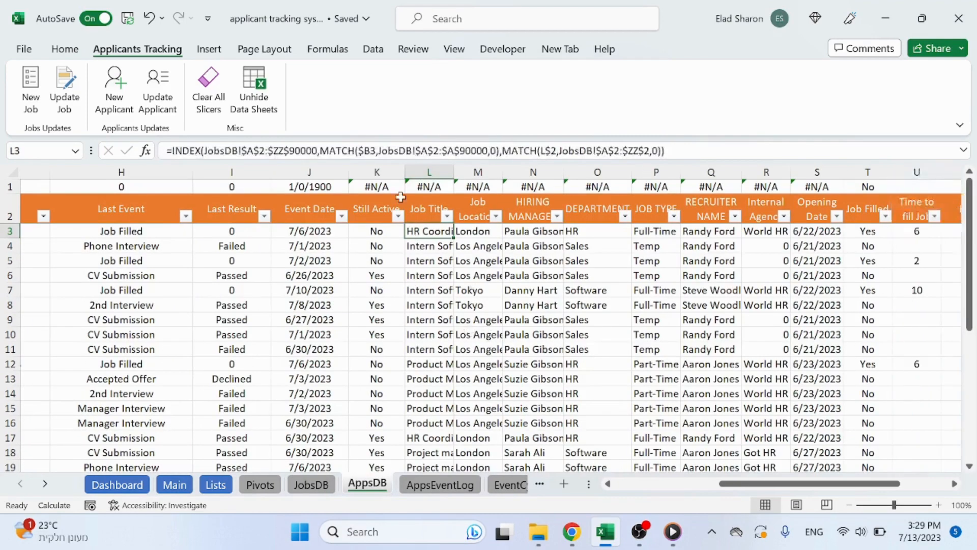
# - Trace the column MATCH in L3 from the L2 header to row 2 of JobsDB, and review both MATCH lookup values
pyautogui.click(549, 152)
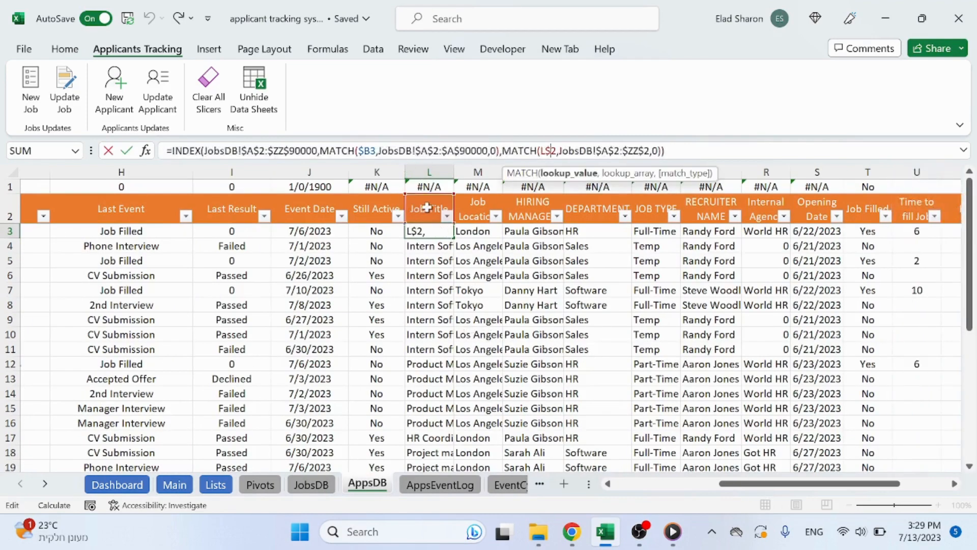
pyautogui.press('Escape')
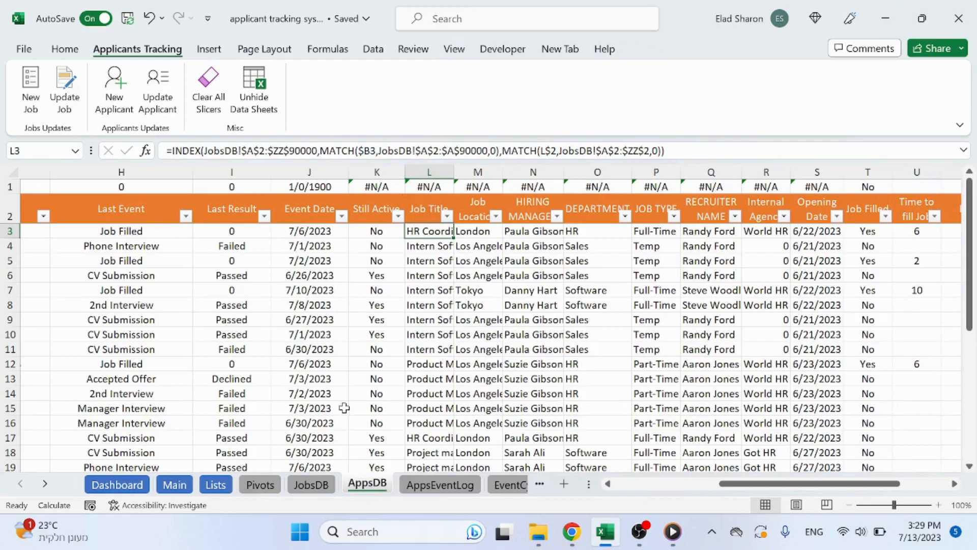
pyautogui.click(306, 487)
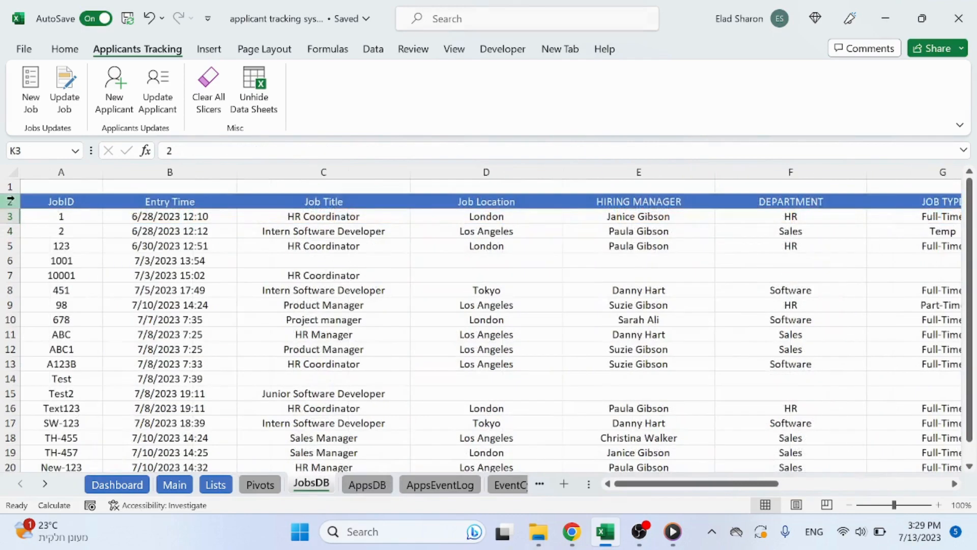
pyautogui.click(347, 485)
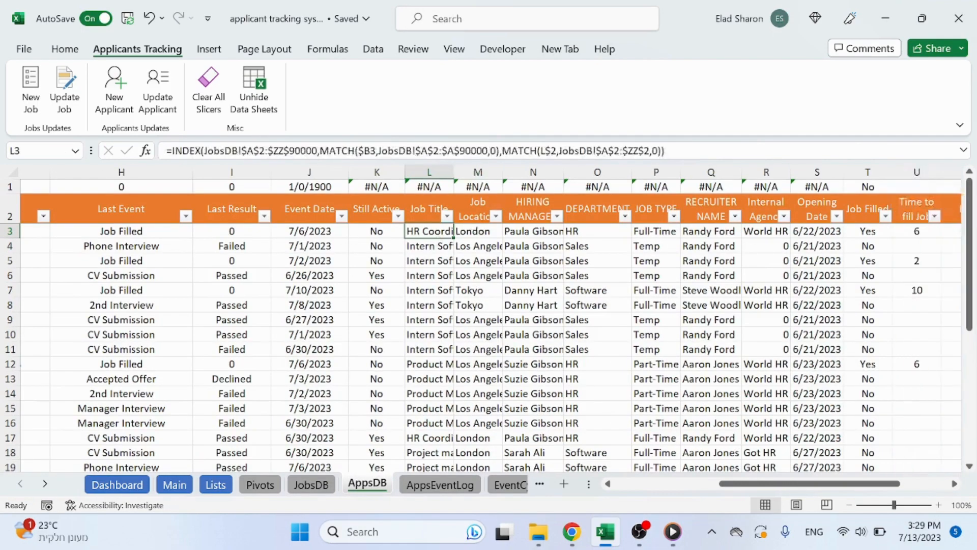
pyautogui.click(376, 151)
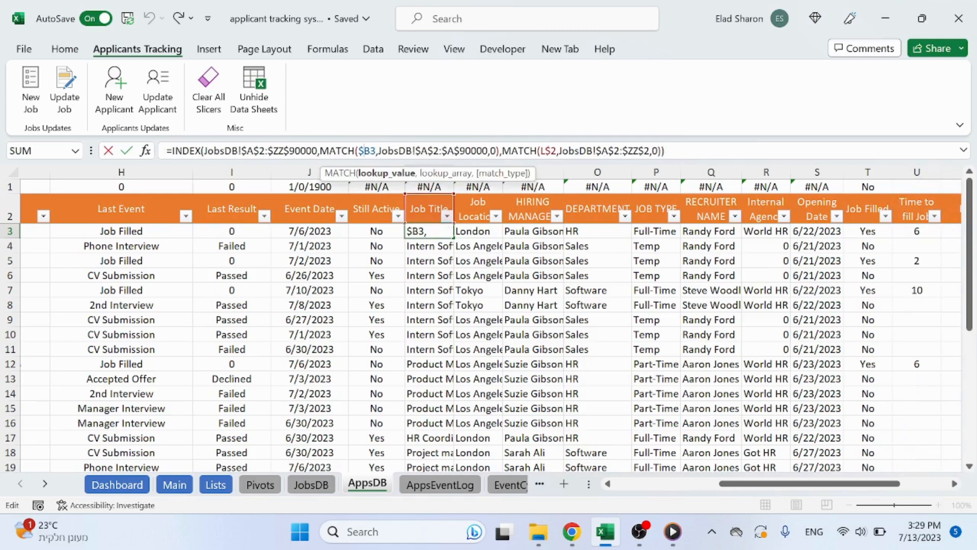
pyautogui.click(551, 151)
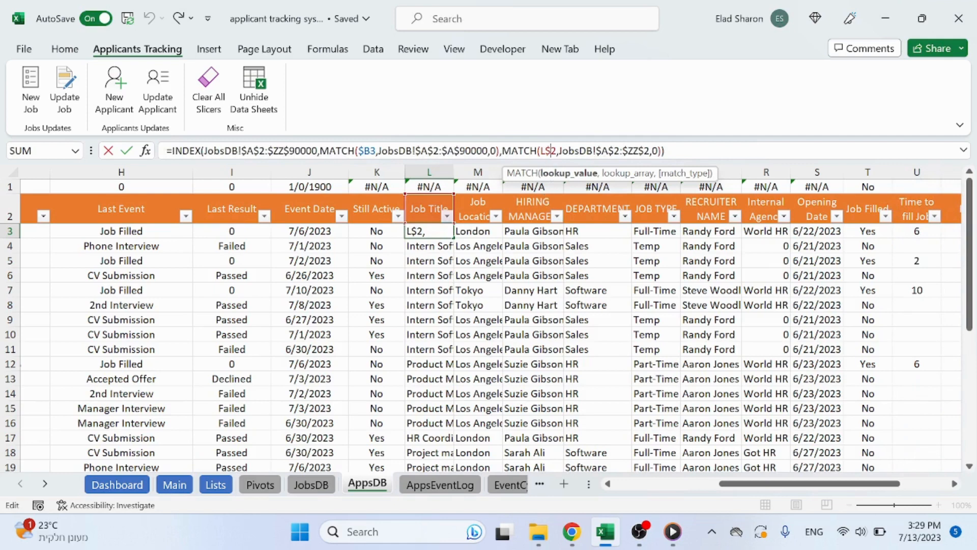
# - Leave the Job Title formula unchanged and review the matching JobsDB lookup formulas across row 3 up to Opening Date in S3
pyautogui.press('Escape')
pyautogui.press('Right')
pyautogui.press('Right')
pyautogui.press('Right')
pyautogui.press('Right')
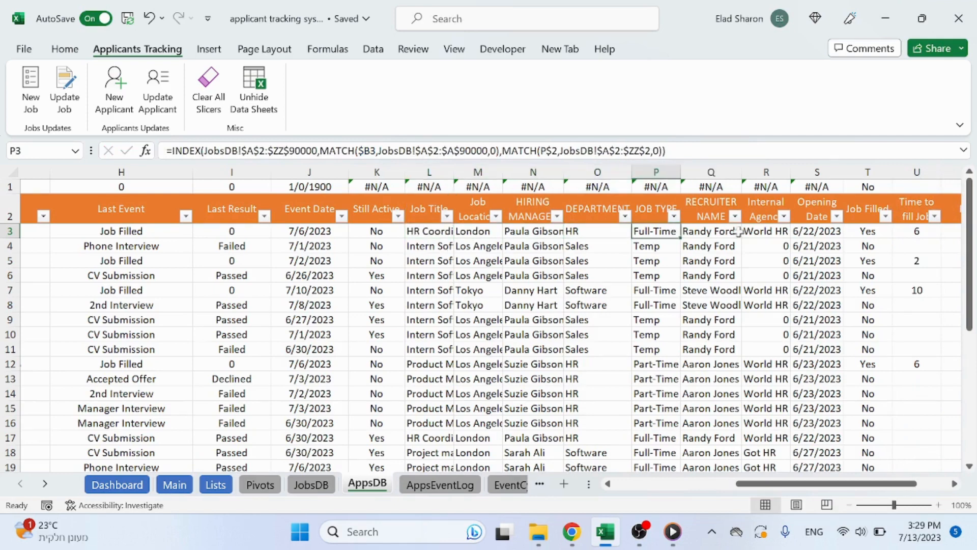
pyautogui.press('Right')
pyautogui.press('Right')
pyautogui.press('Right')
pyautogui.press('Right')
pyautogui.click(832, 232)
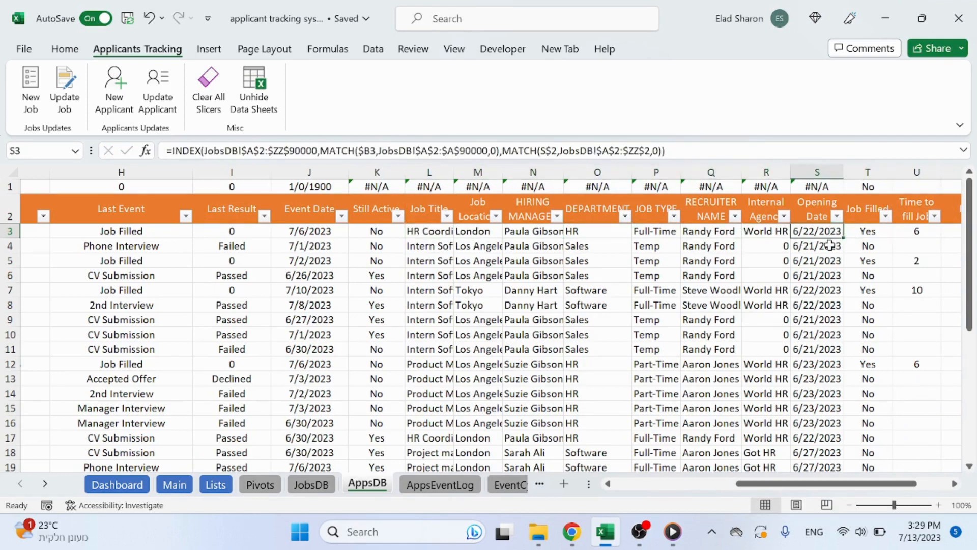
# - Examine the Job Filled formula in T3, tracing its comparison of Last Event in H3 with the T2 header
pyautogui.press('Right')
pyautogui.press('Right')
pyautogui.press('Right')
pyautogui.press('Right')
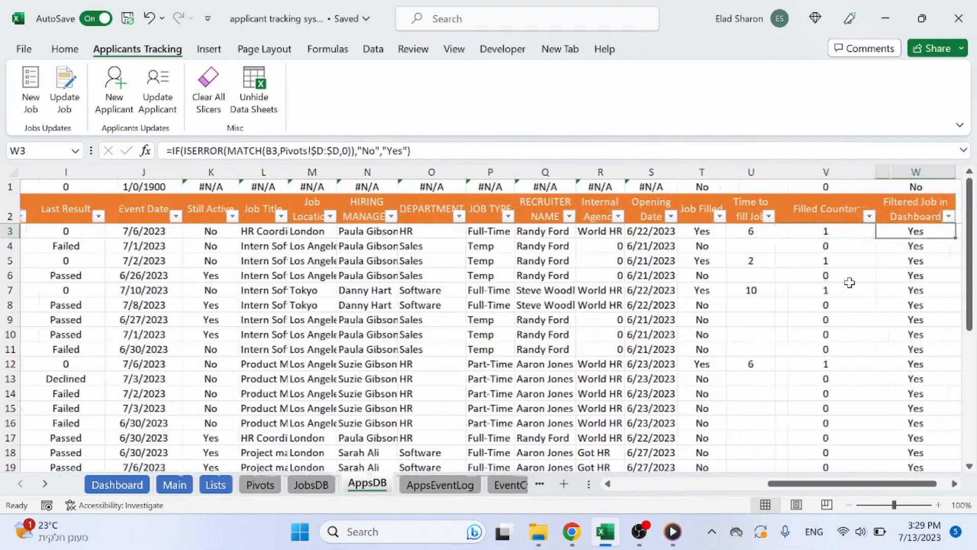
pyautogui.press('Left')
pyautogui.press('Left')
pyautogui.press('Left')
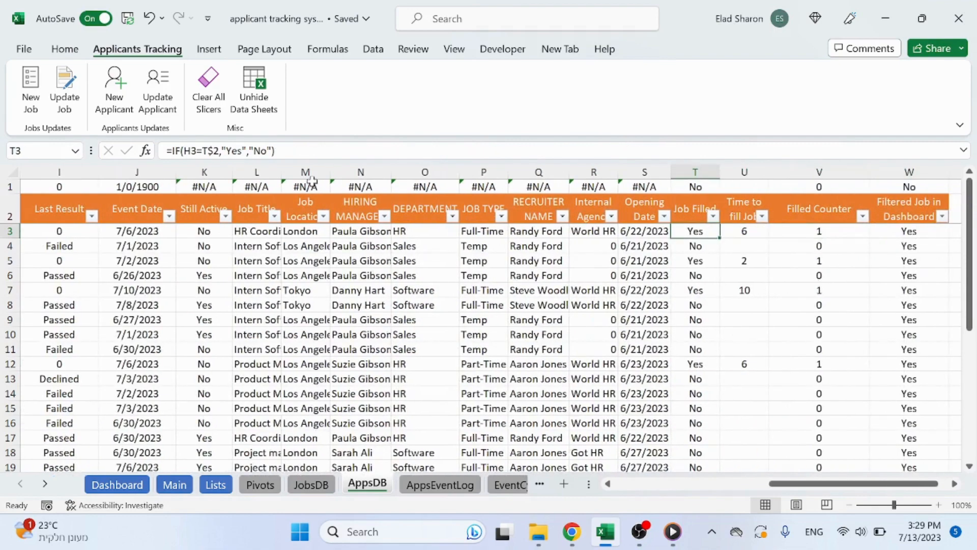
pyautogui.press('F2')
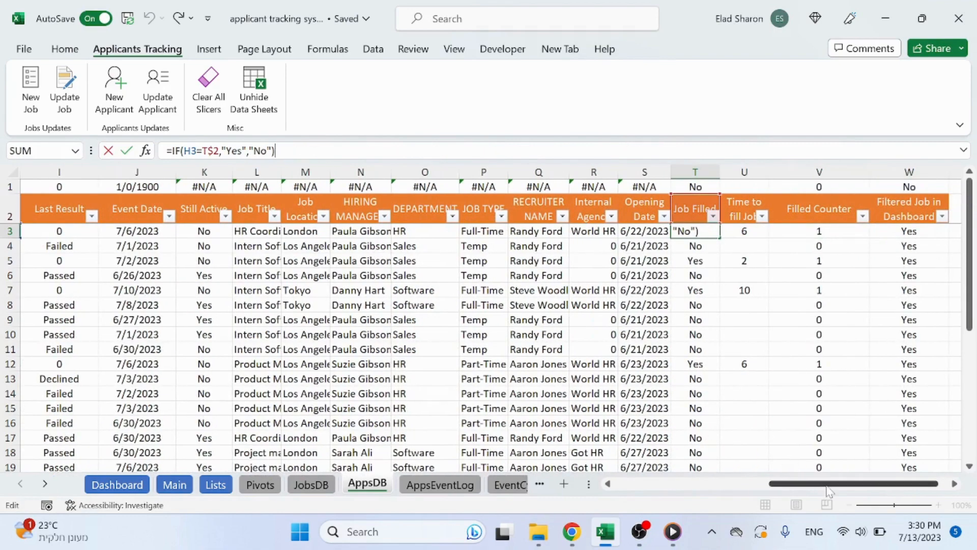
pyautogui.moveTo(827, 486)
pyautogui.mouseDown()
pyautogui.moveTo(771, 489)
pyautogui.moveTo(835, 486)
pyautogui.mouseUp()
pyautogui.press('Escape')
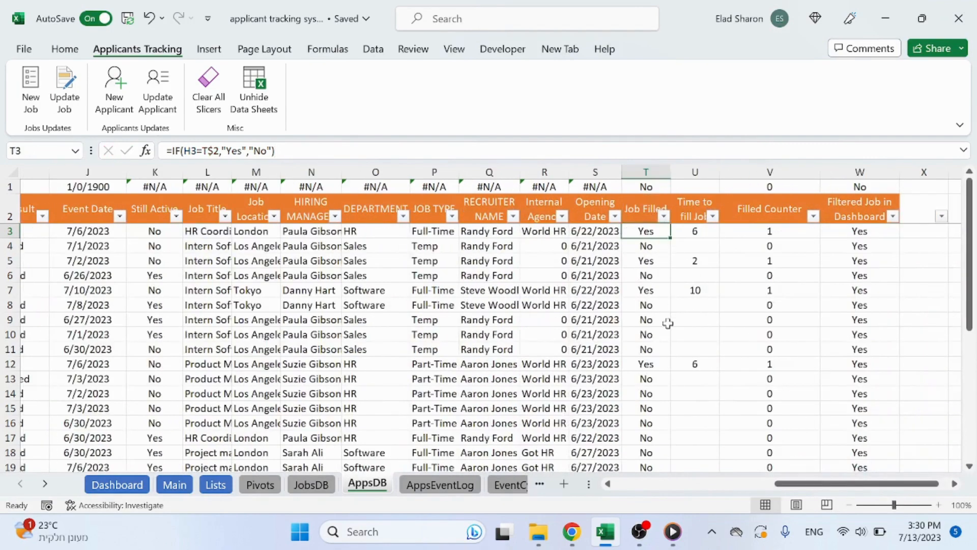
# - Examine the Time to fill Job formula in U3, which subtracts the A3 submission date from the J3 event date
pyautogui.click(694, 230)
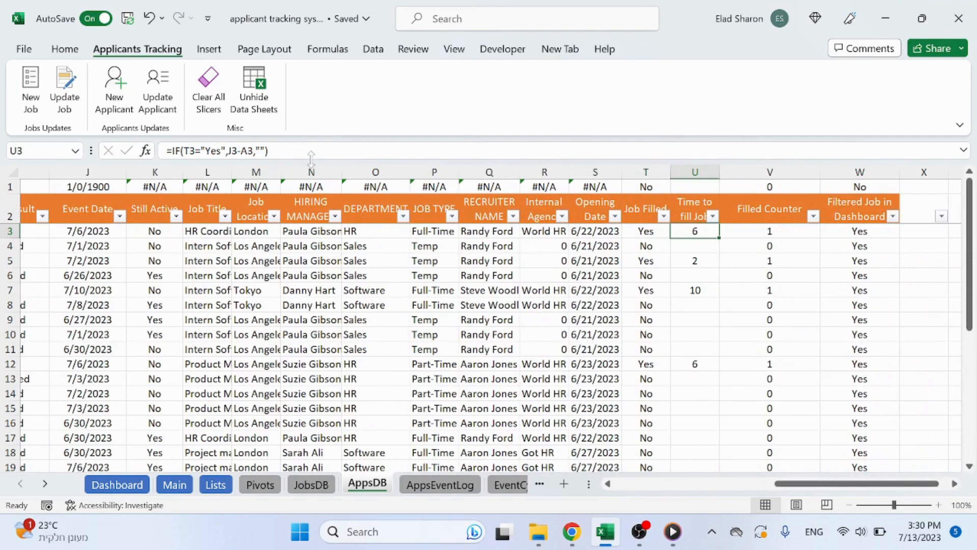
pyautogui.press('F2')
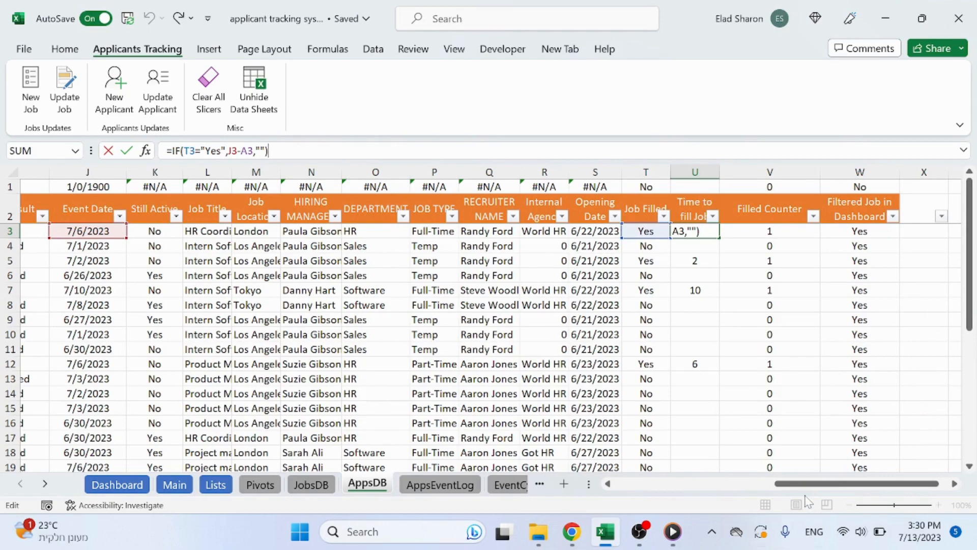
pyautogui.moveTo(835, 483); pyautogui.dragTo(485, 483)
pyautogui.hotkey('ctrl', 'Return')
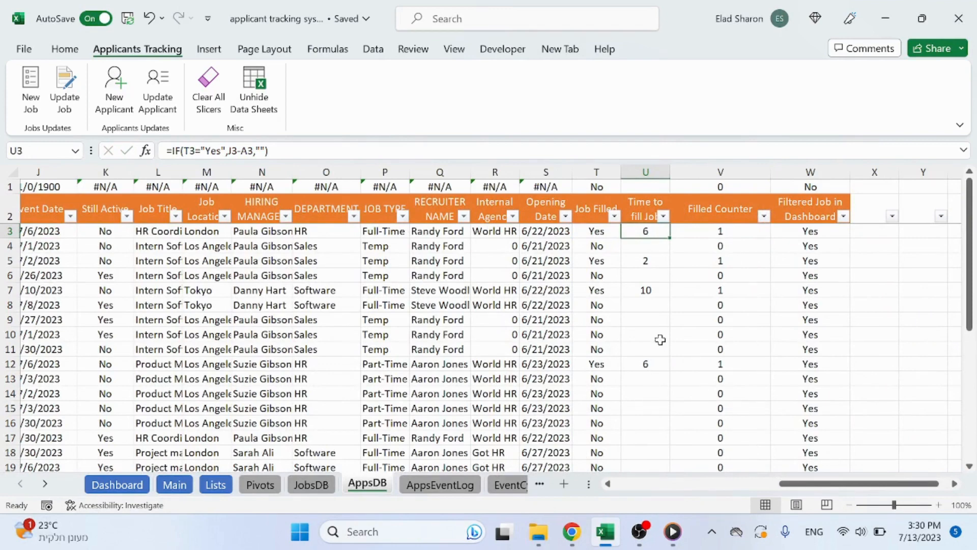
# - Examine the Filled Counter formula in V3 and narrow column V so its header wraps onto two lines
pyautogui.click(712, 234)
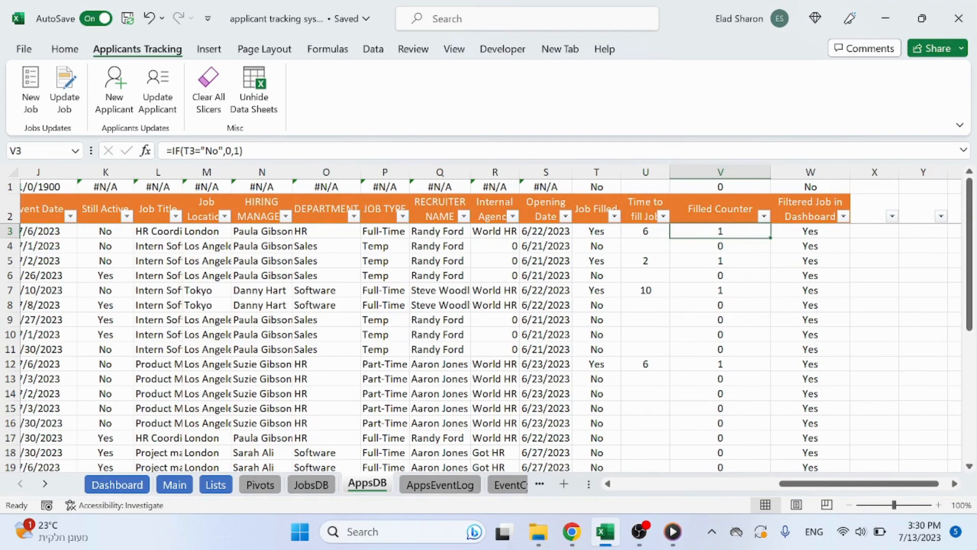
pyautogui.press('F2')
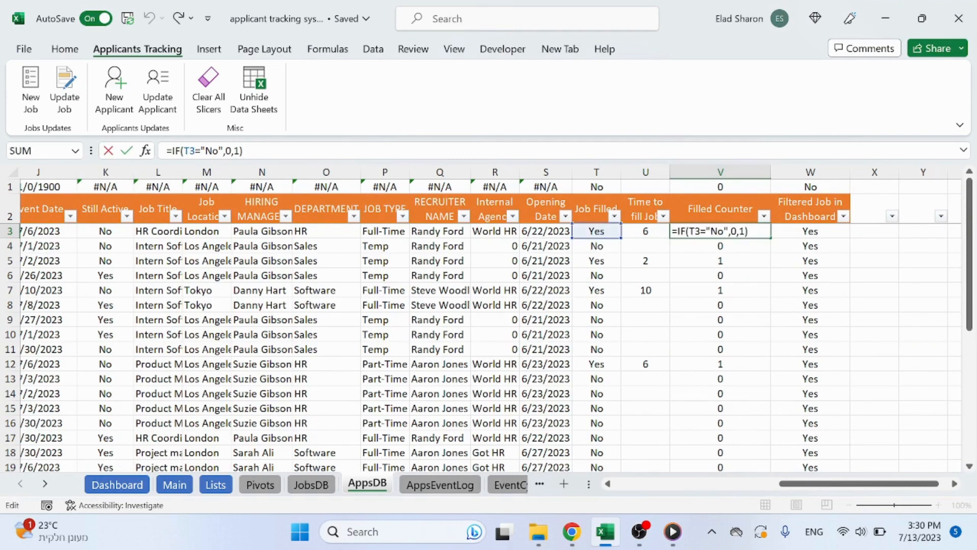
pyautogui.hotkey('ctrl', 'Return')
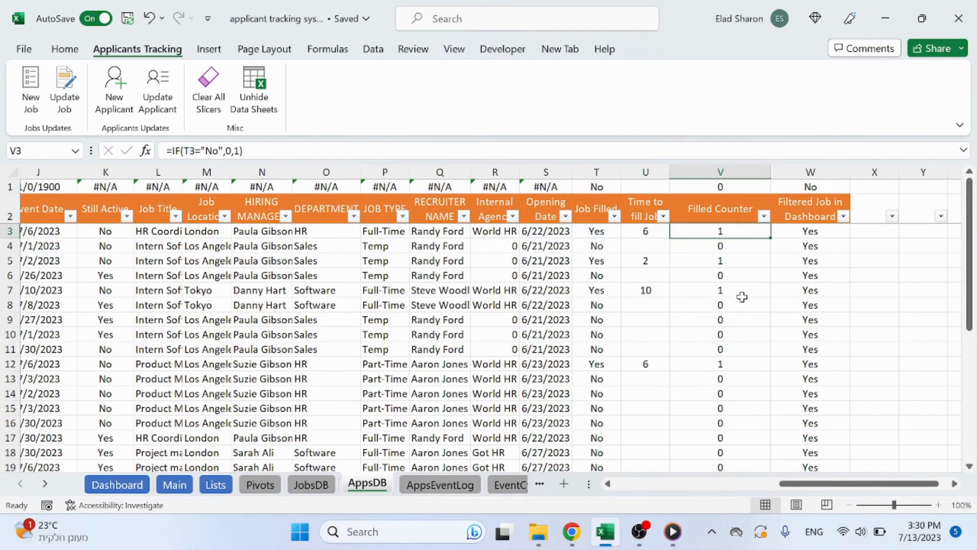
pyautogui.moveTo(771, 172); pyautogui.dragTo(728, 173)
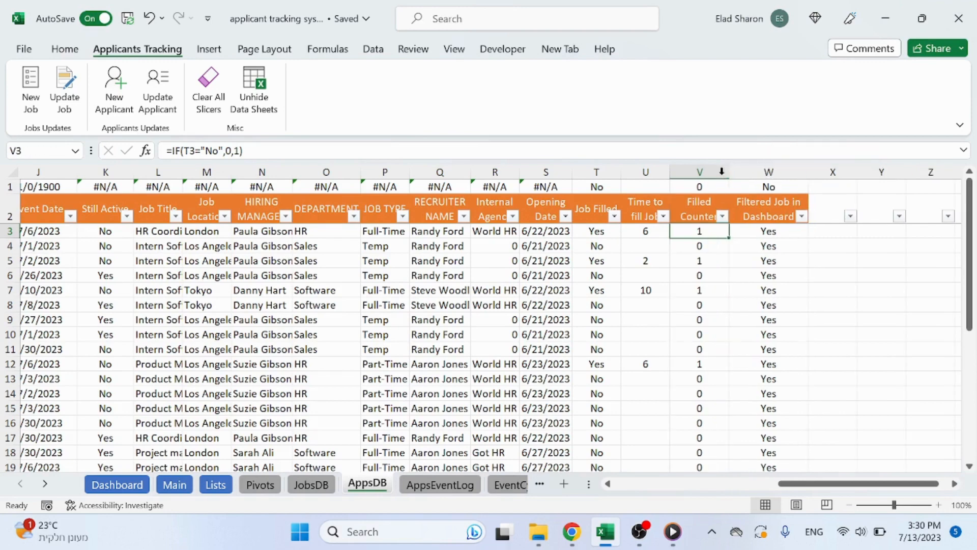
# - Examine the Filtered Job in Dashboard formula in W3 and its MATCH of B3 against Pivots column D
pyautogui.click(781, 231)
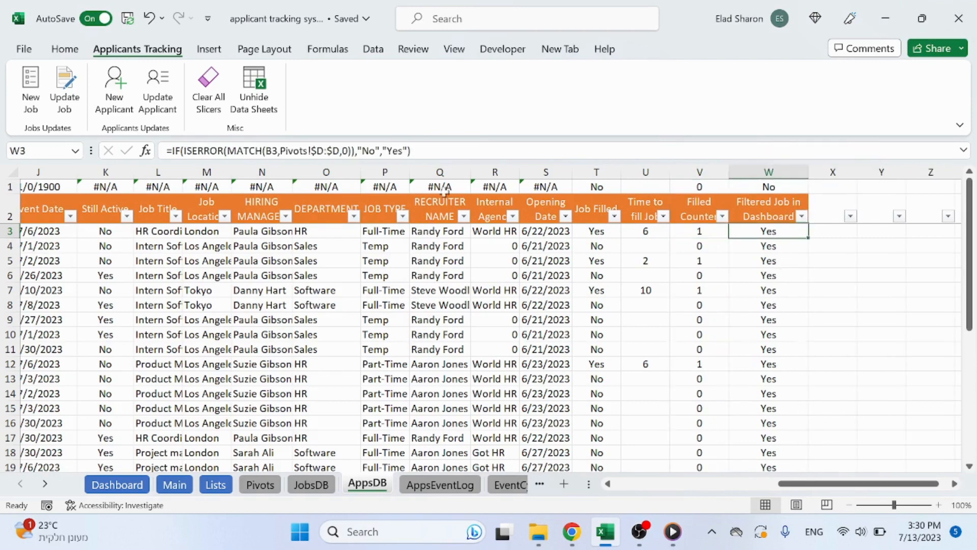
pyautogui.press('F2')
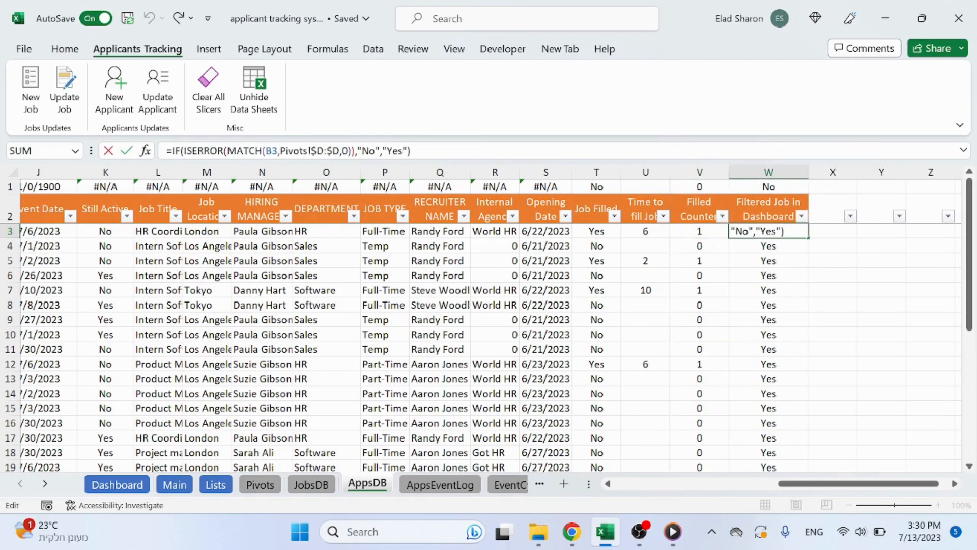
pyautogui.press('Escape')
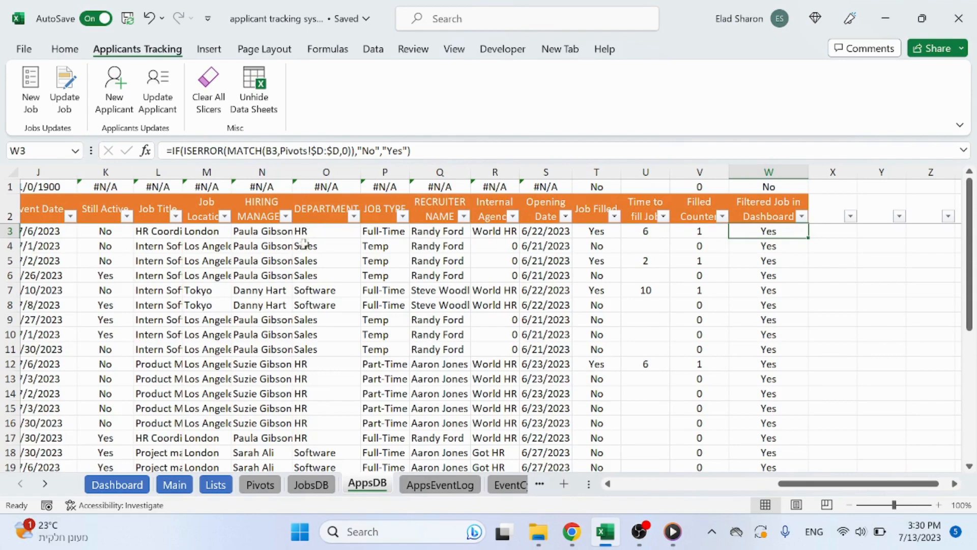
# - View the filtered JobIDs pivot in column D of Pivots and compare it with the slicers on the Dashboard sheet
pyautogui.click(260, 484)
pyautogui.moveTo(700, 486); pyautogui.dragTo(700, 489)
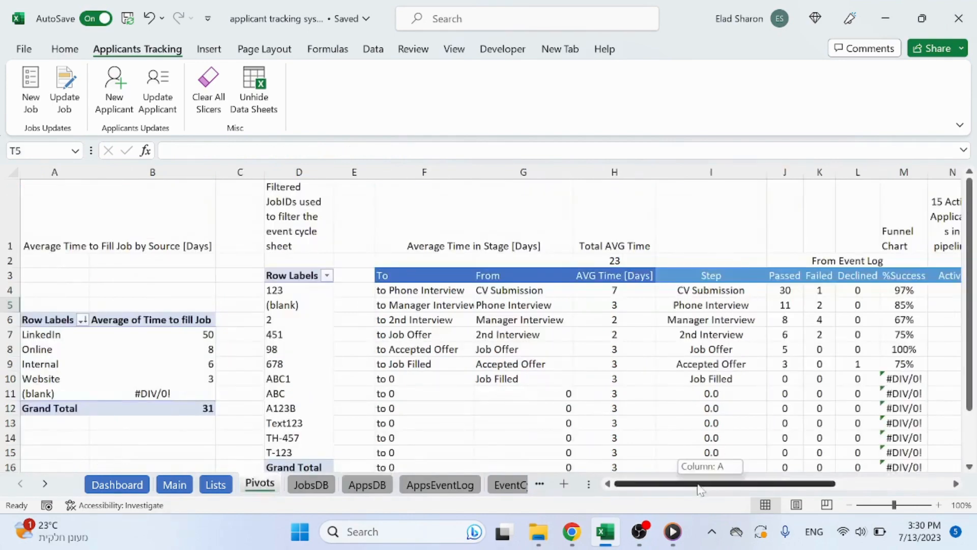
pyautogui.click(289, 161)
pyautogui.click(362, 233)
pyautogui.click(133, 484)
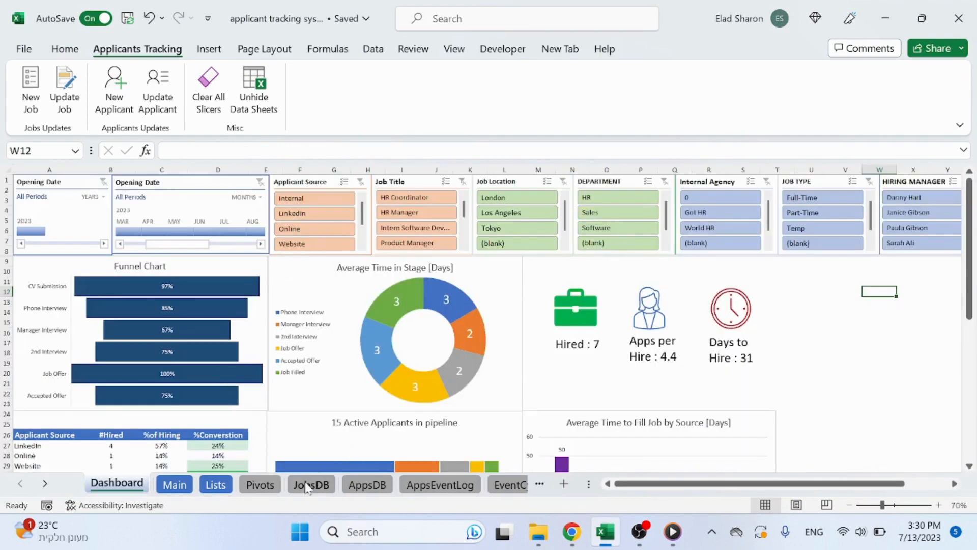
pyautogui.click(263, 484)
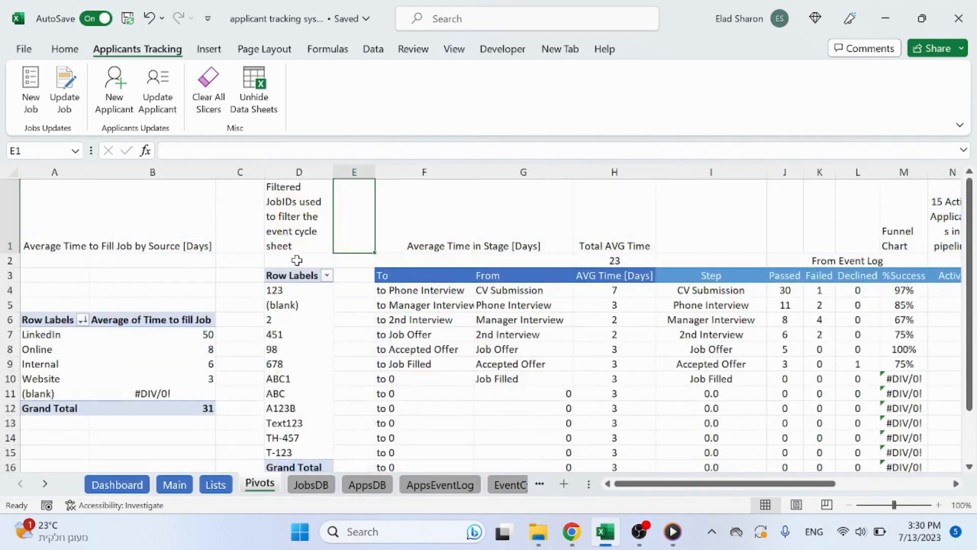
# - Review the AppsDB sheet from its first columns, checking the JobsDB sheet alongside it
pyautogui.click(370, 486)
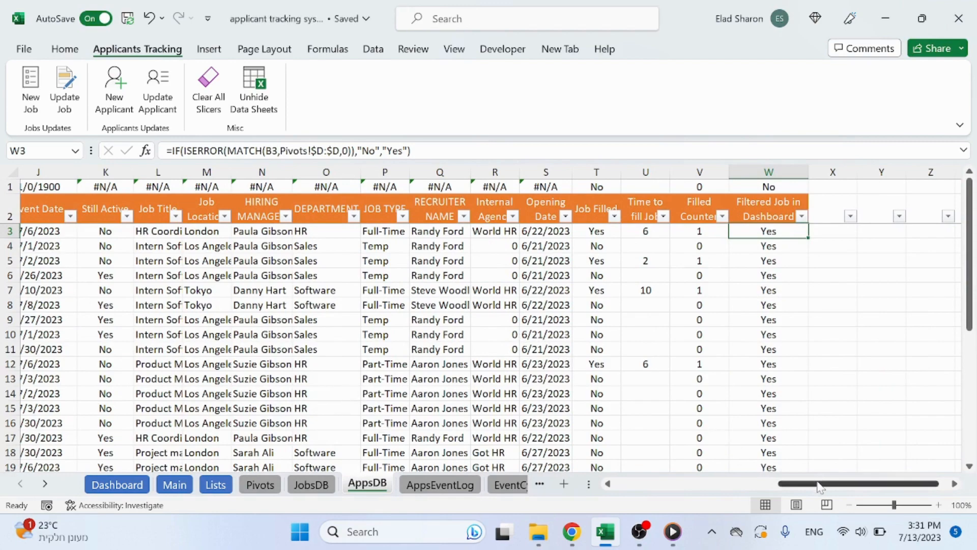
pyautogui.moveTo(819, 486); pyautogui.dragTo(584, 486)
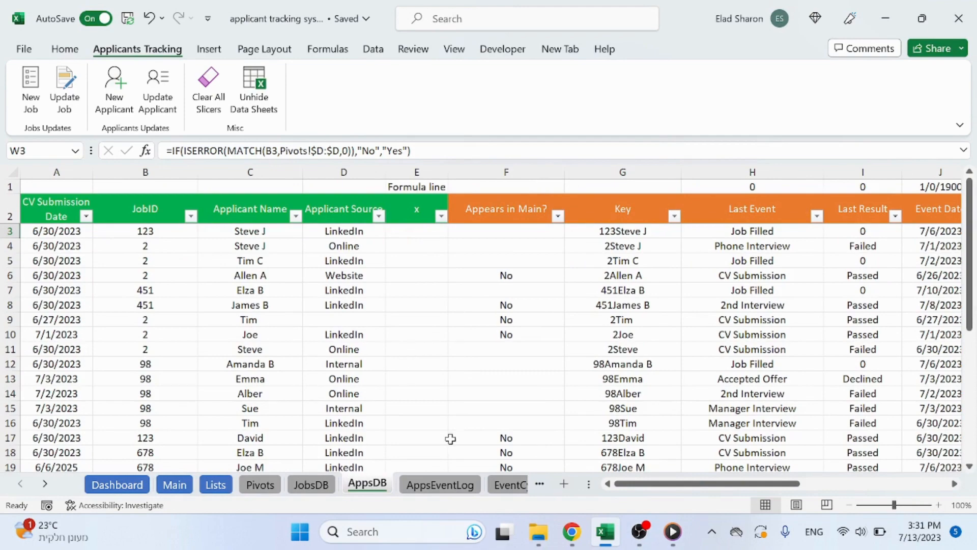
pyautogui.click(311, 484)
pyautogui.click(367, 483)
pyautogui.moveTo(735, 485); pyautogui.dragTo(514, 469)
# - Open the AppsEventLog sheet and view its columns starting from JobID
pyautogui.click(439, 483)
pyautogui.click(398, 290)
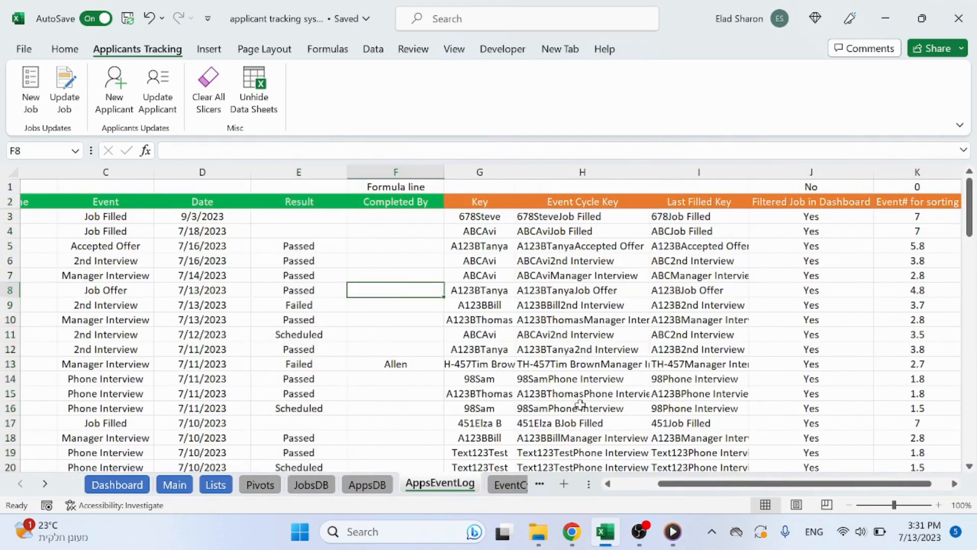
pyautogui.click(629, 483)
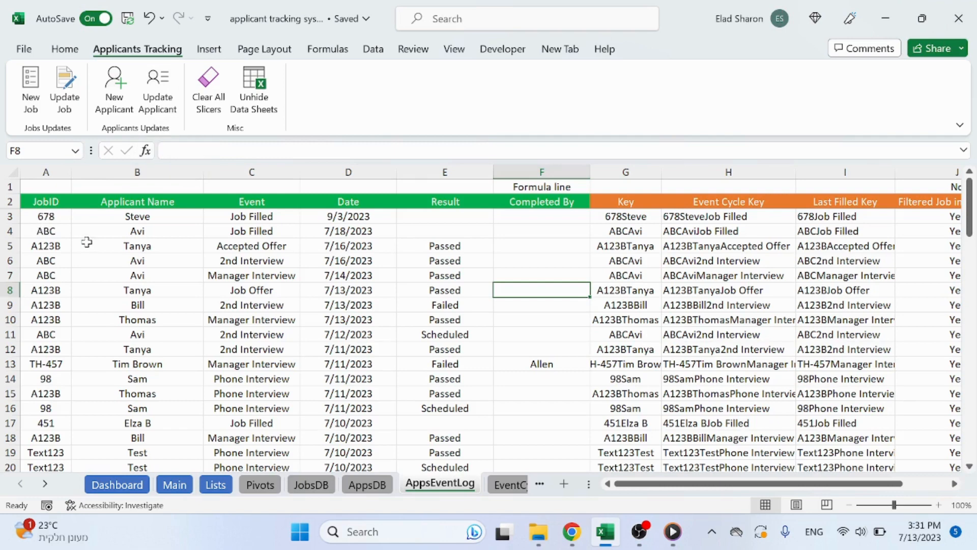
# - Open the applicant update form for the row 11 applicant on Main, view the Event Update options, and close it without submitting
pyautogui.click(173, 484)
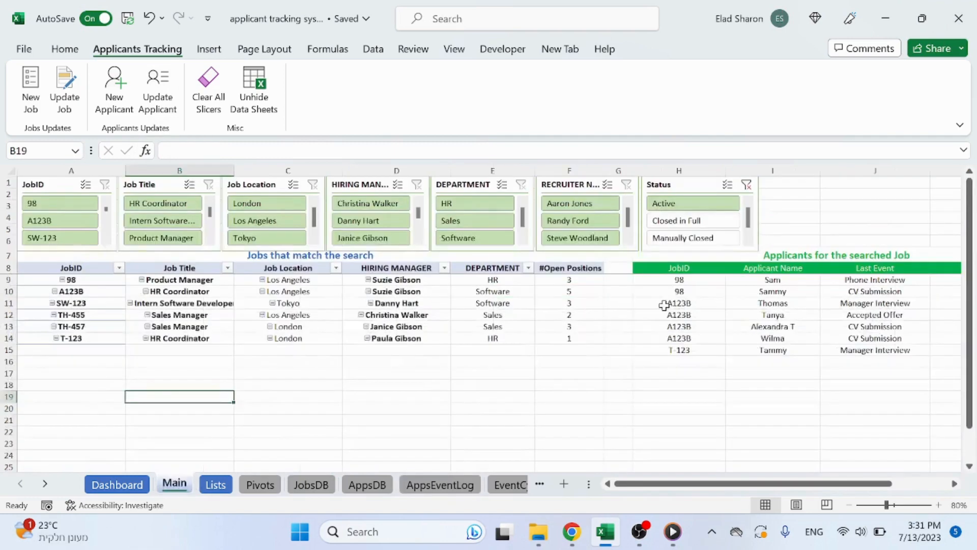
pyautogui.click(157, 95)
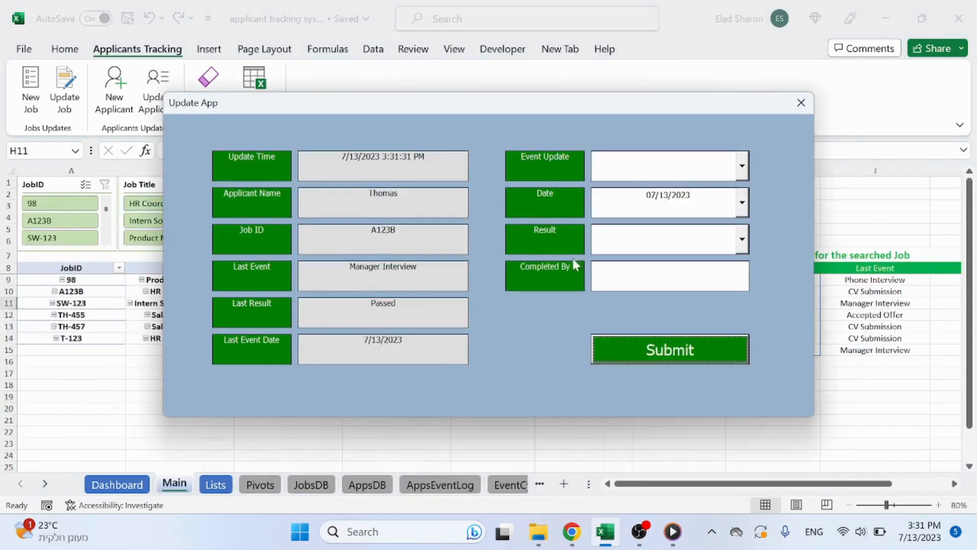
pyautogui.click(742, 168)
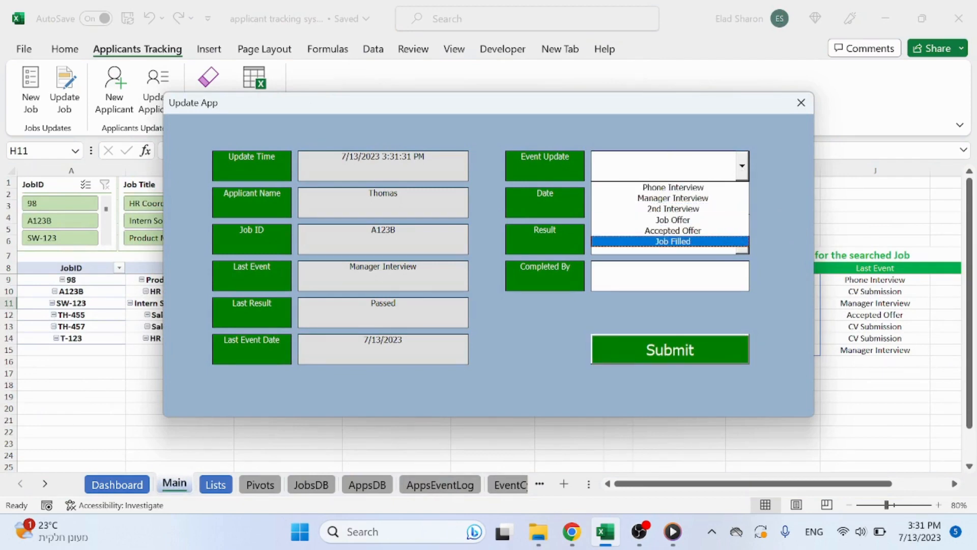
pyautogui.click(797, 105)
pyautogui.click(797, 105)
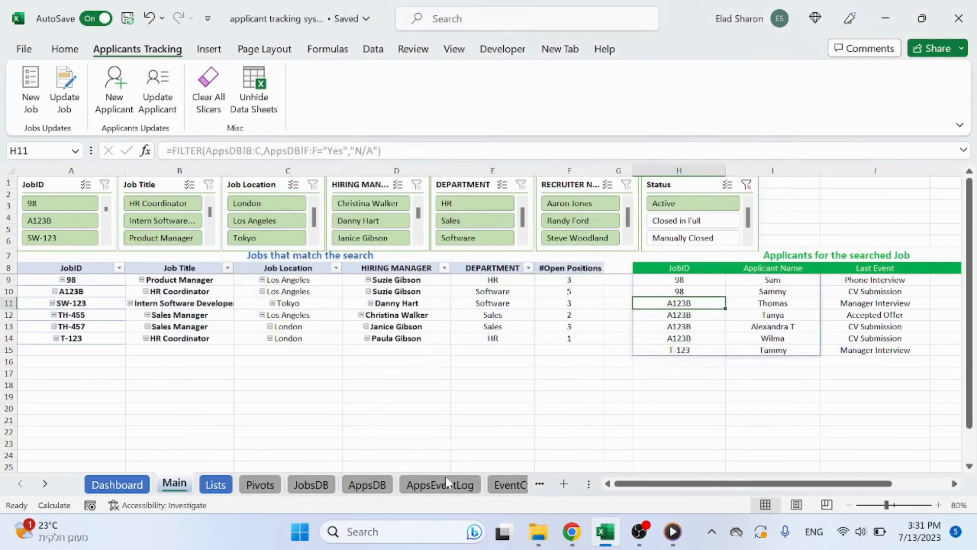
# - Review the AppsEventLog entry columns JobID, Applicant Name, Event, Date, Result and Completed By
pyautogui.click(444, 483)
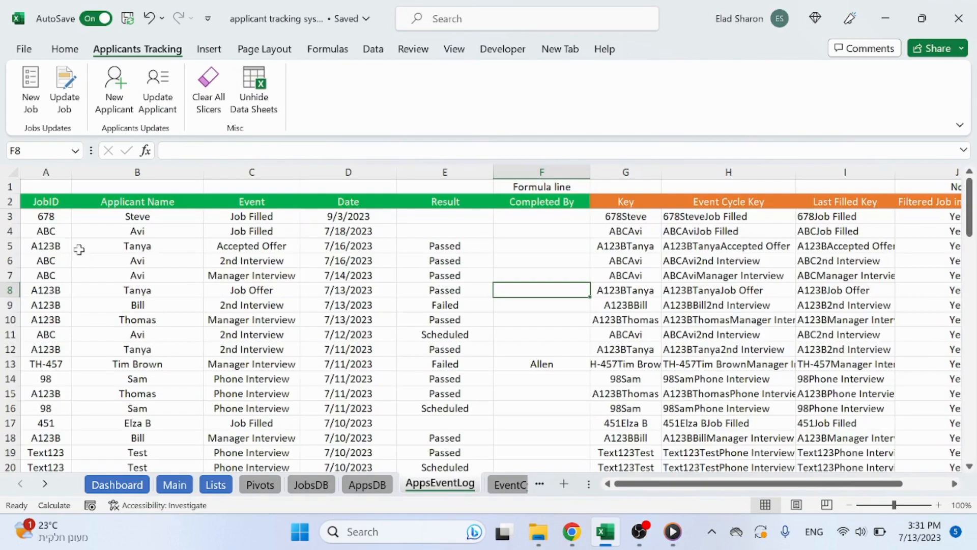
pyautogui.click(60, 219)
pyautogui.click(133, 216)
pyautogui.click(268, 217)
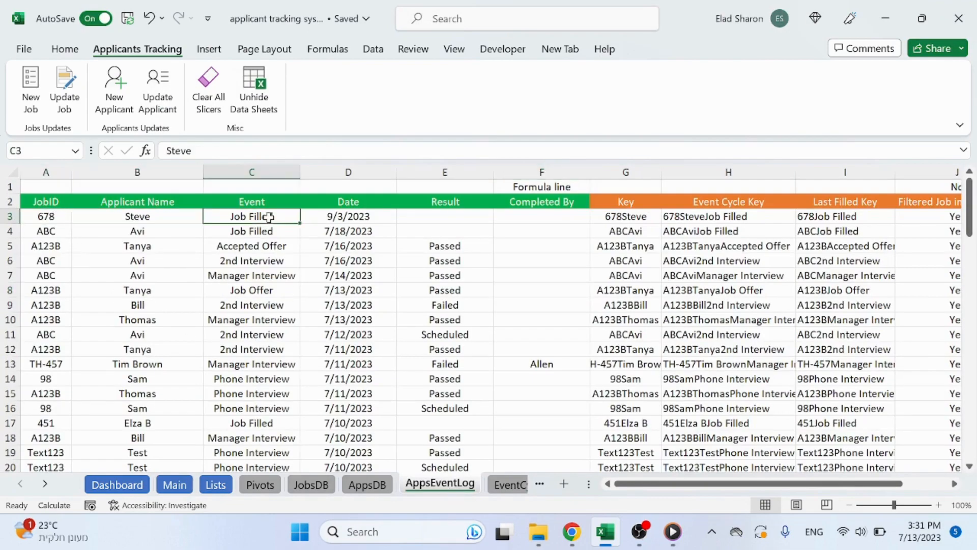
pyautogui.click(346, 219)
pyautogui.click(457, 222)
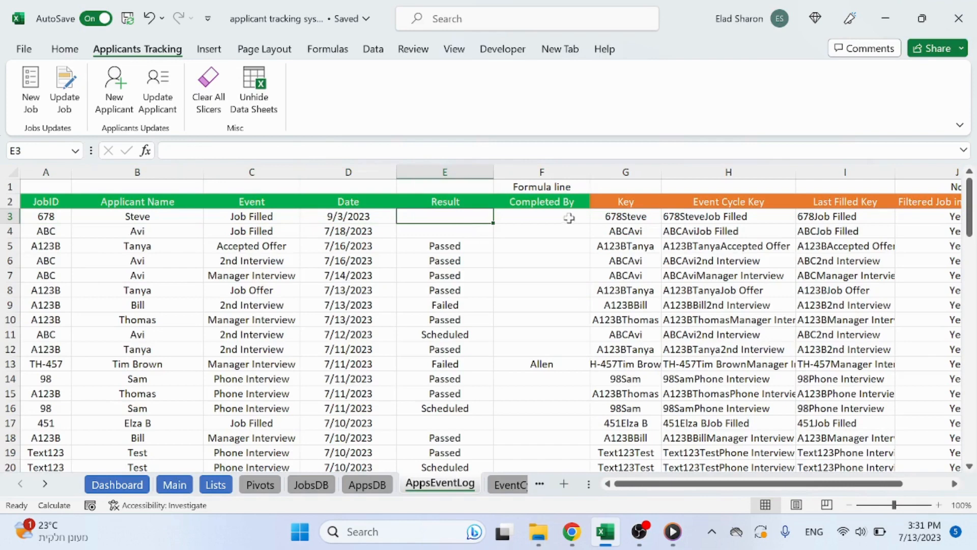
pyautogui.click(501, 321)
# - Review the AppsEventLog formulas for Key, Event Cycle Key, Last Filled Key and Filtered Job in Dashboard in row 3
pyautogui.moveTo(656, 482); pyautogui.dragTo(702, 481)
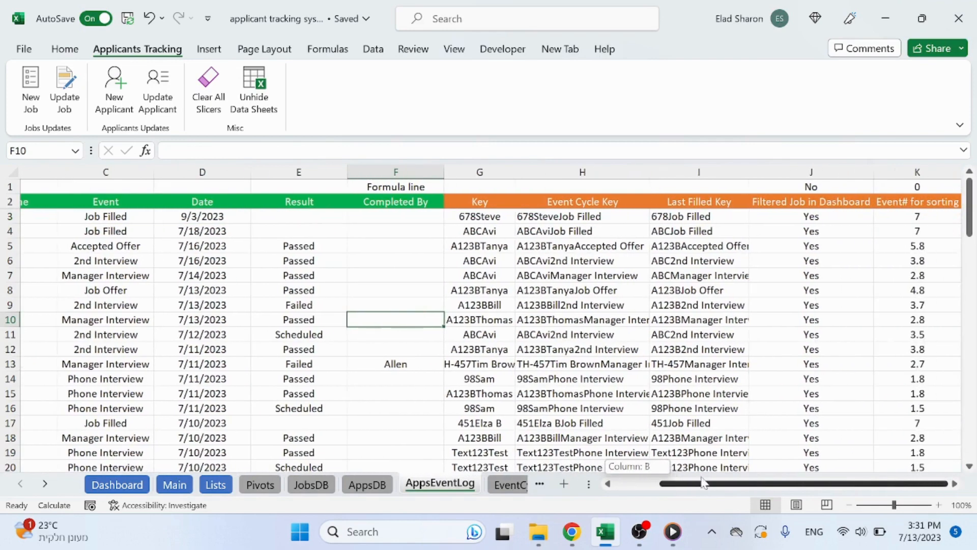
pyautogui.hscroll(2, 497, 249)
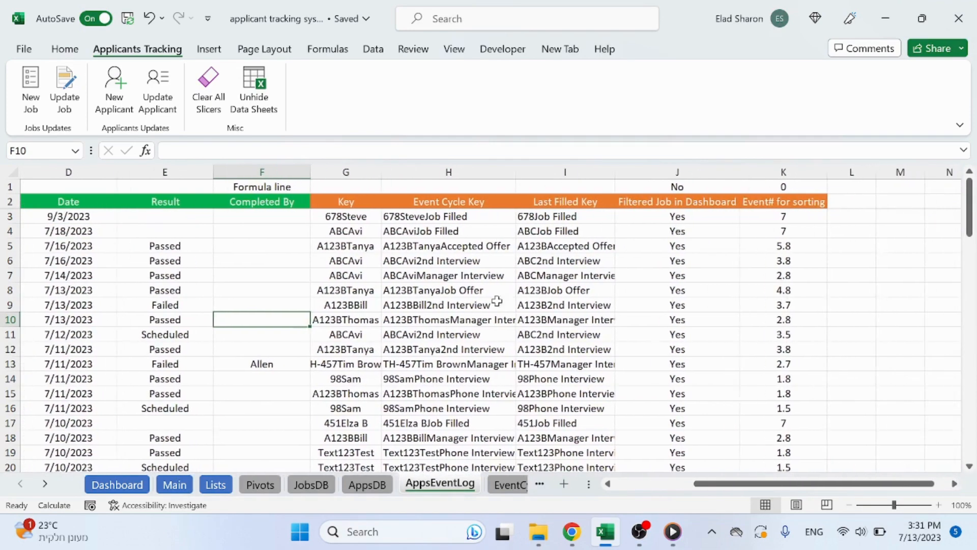
pyautogui.click(350, 204)
pyautogui.click(350, 215)
pyautogui.click(423, 229)
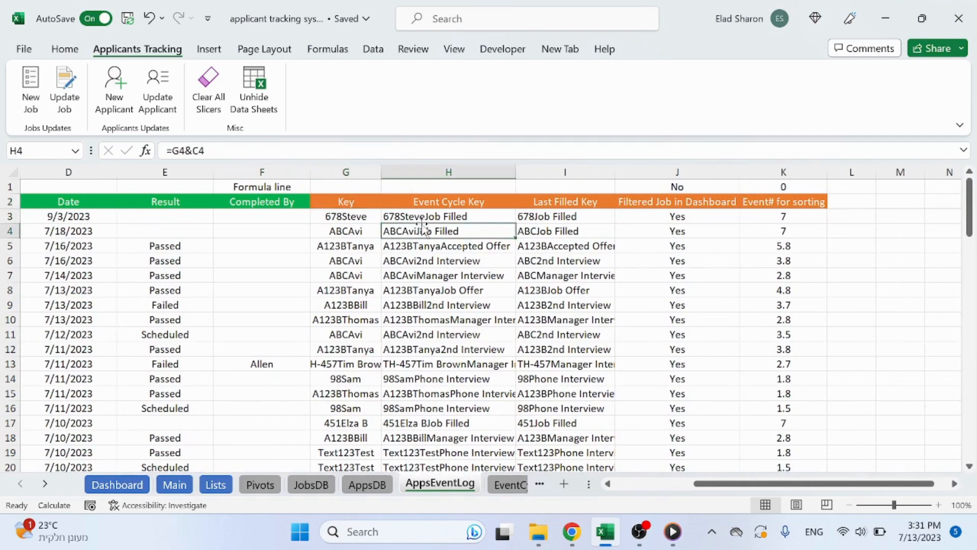
pyautogui.click(425, 216)
pyautogui.click(587, 219)
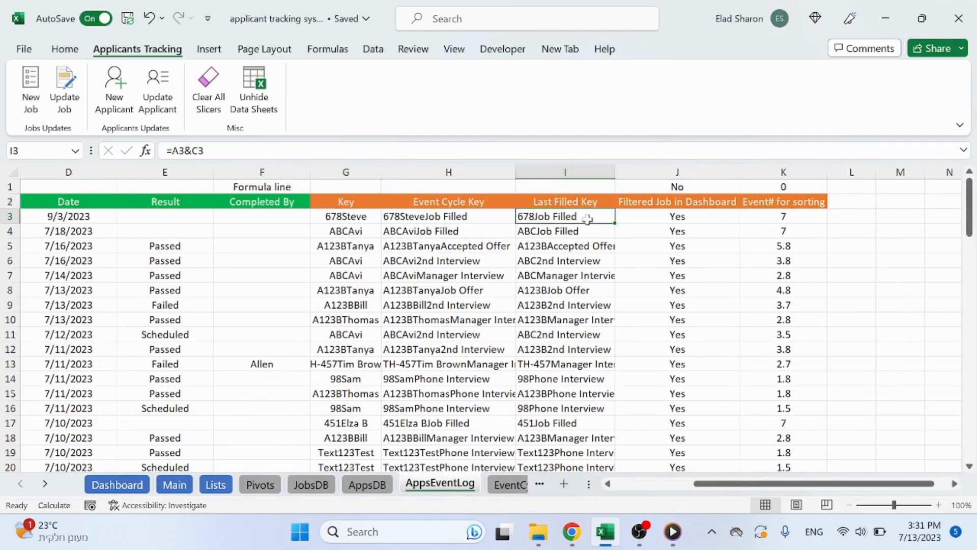
pyautogui.click(682, 218)
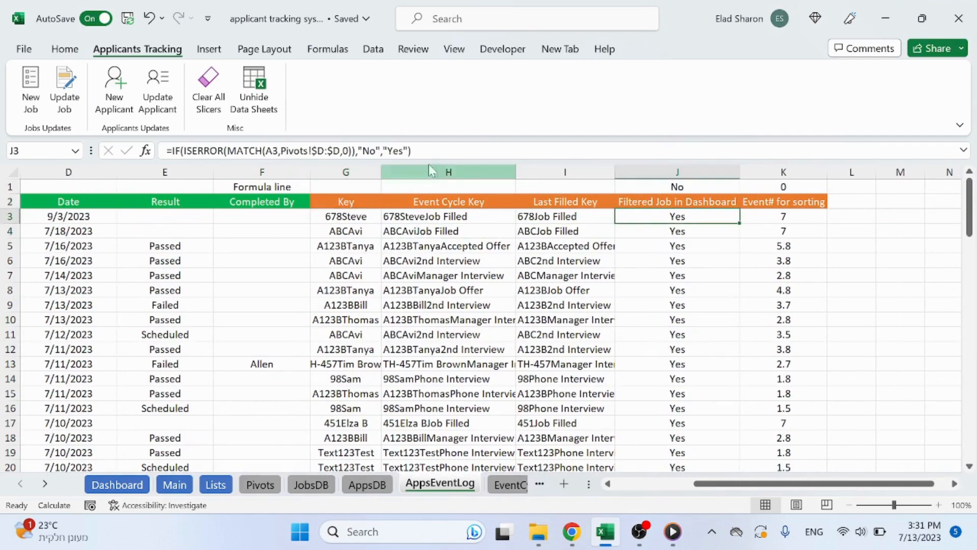
# - Examine the row 3 formulas of Filtered Job in Dashboard and Event# for sorting on AppsEventLog
pyautogui.click(455, 151)
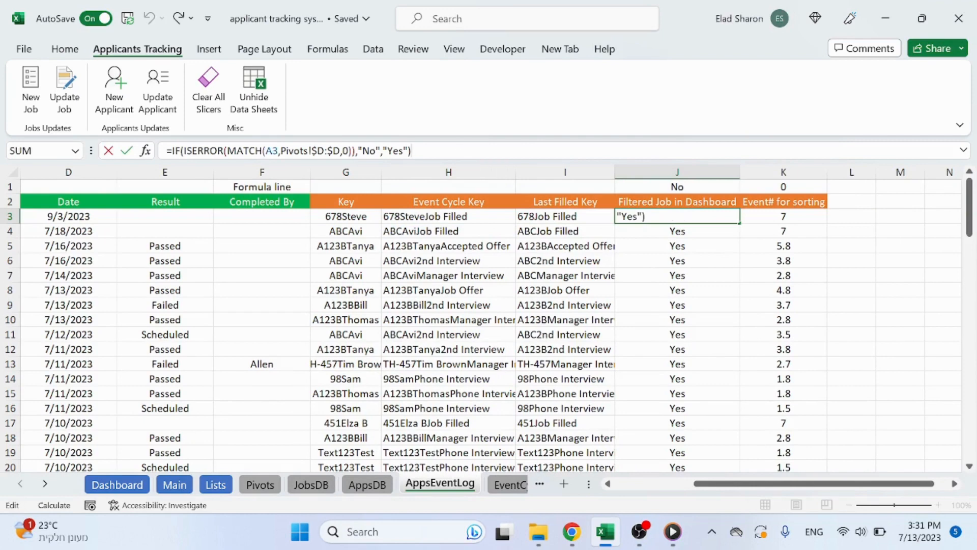
pyautogui.press('Escape')
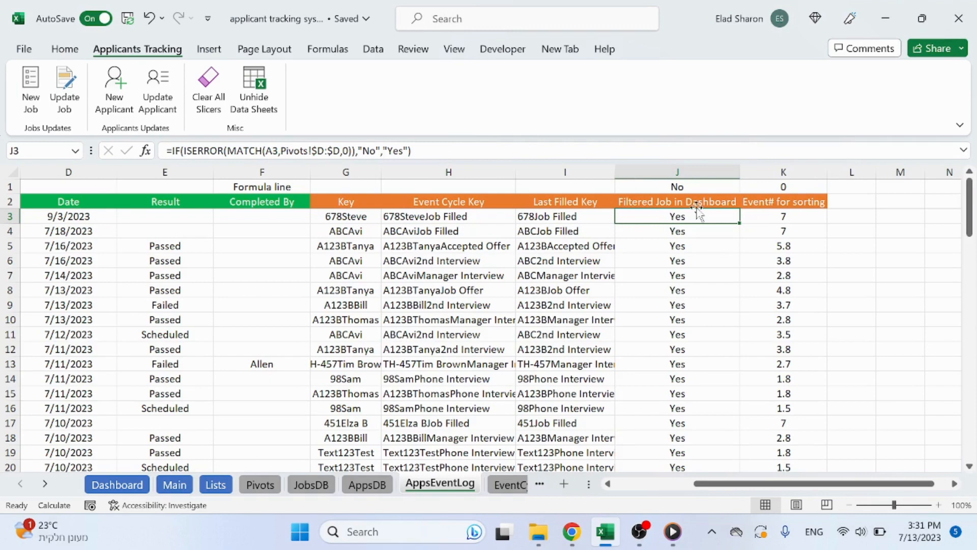
pyautogui.click(774, 216)
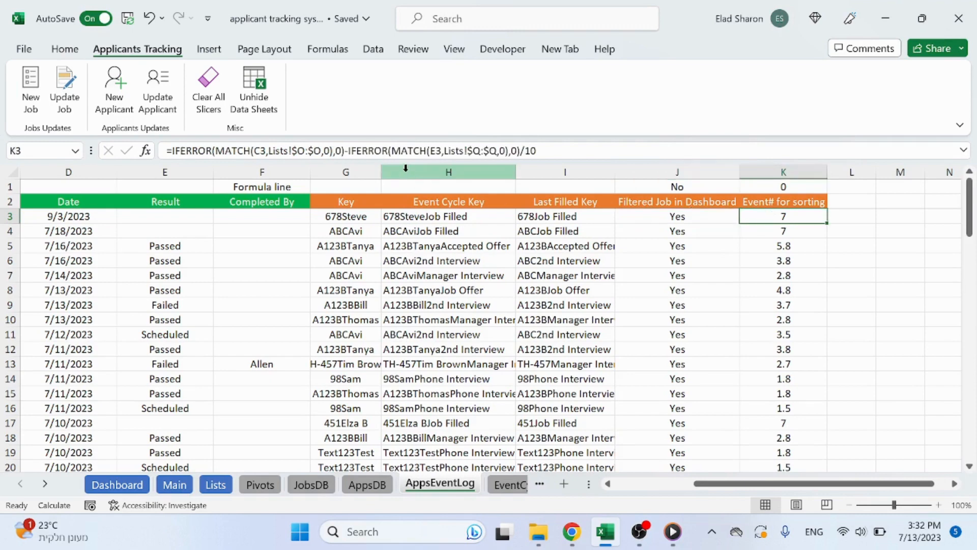
pyautogui.click(537, 151)
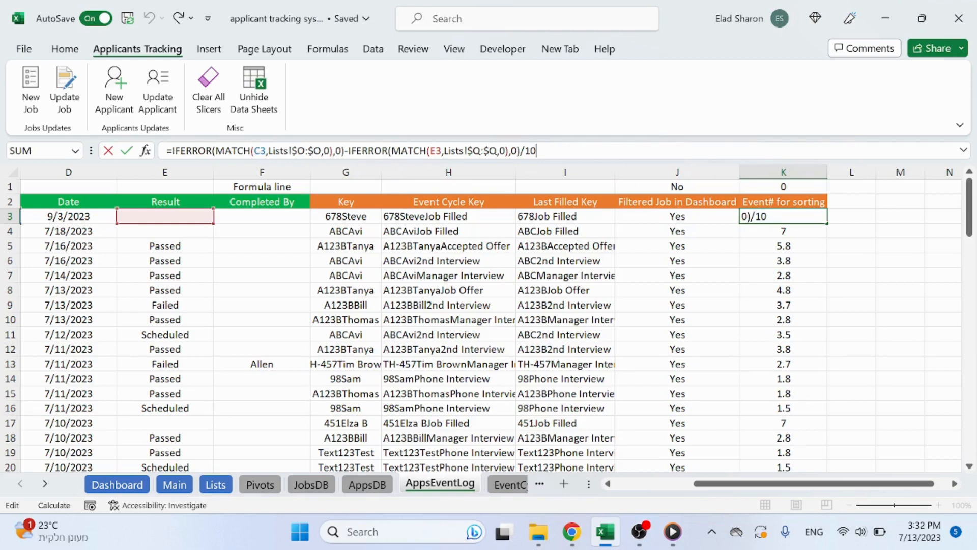
pyautogui.hotkey('ctrl', 'Return')
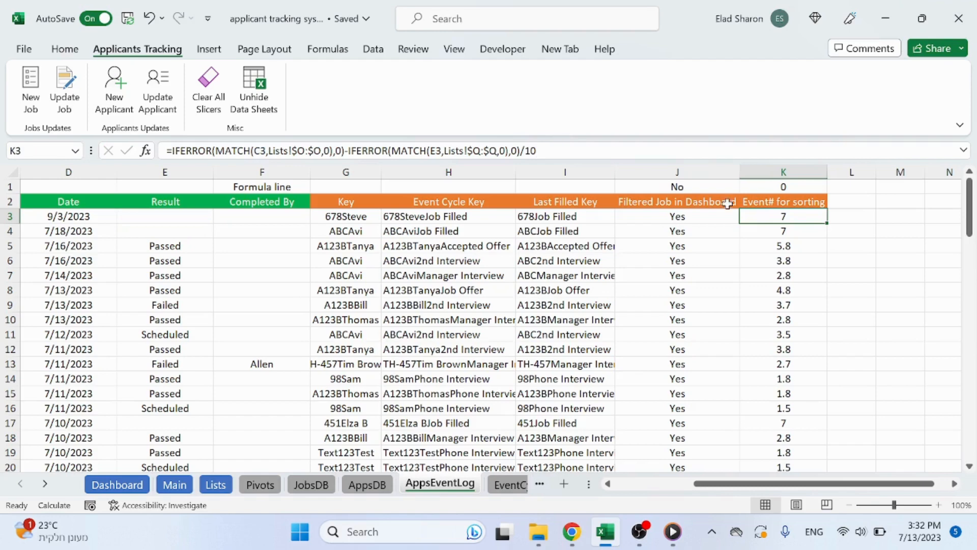
pyautogui.scroll(-2, 617, 288)
pyautogui.scroll(2, 613, 280)
# - Open the Lists sheet and examine the Event Results entries from Passed to Scheduled
pyautogui.click(46, 484)
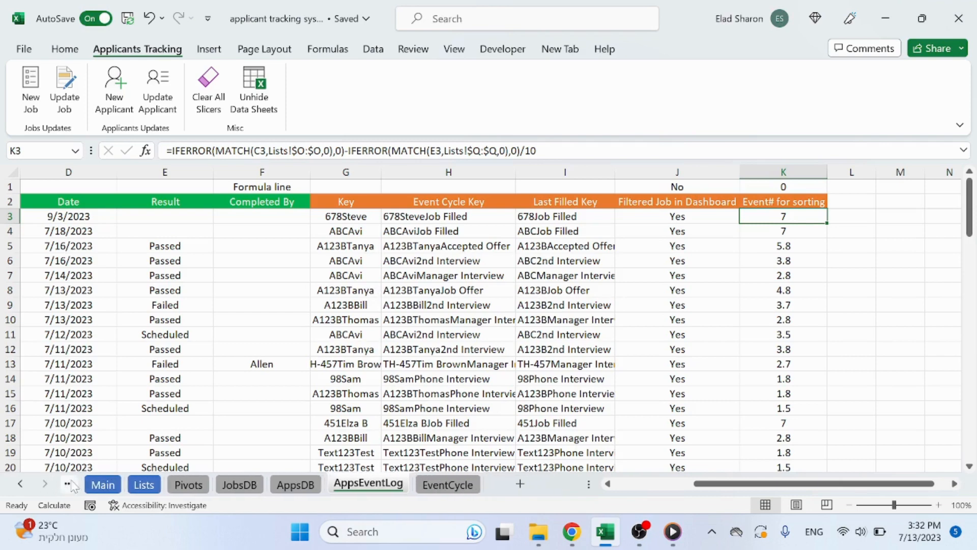
pyautogui.click(20, 483)
pyautogui.click(44, 483)
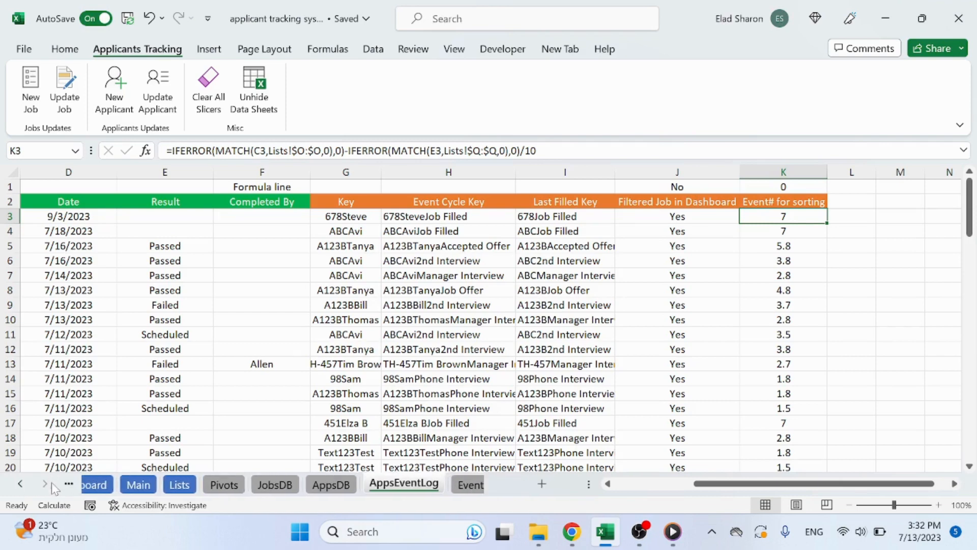
pyautogui.click(134, 484)
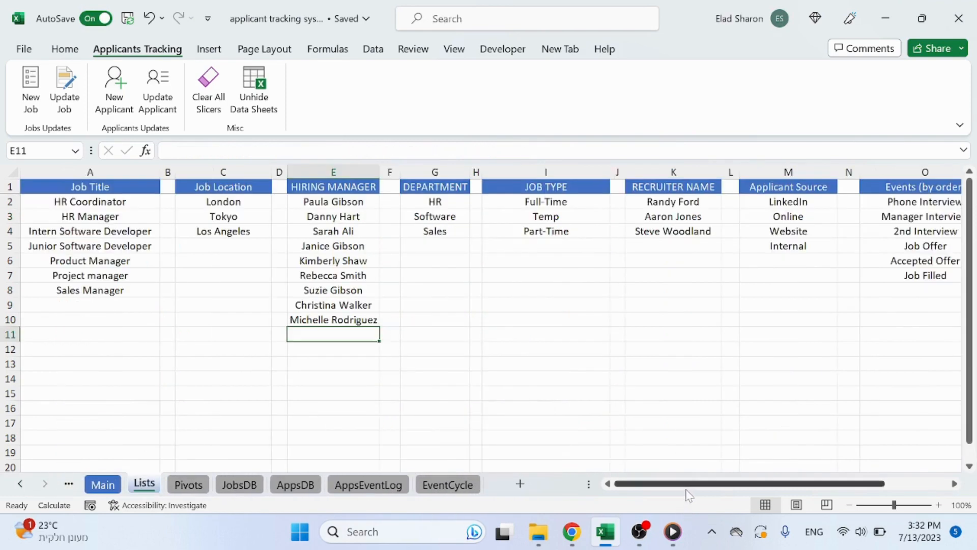
pyautogui.moveTo(682, 484); pyautogui.dragTo(744, 484)
pyautogui.click(849, 246)
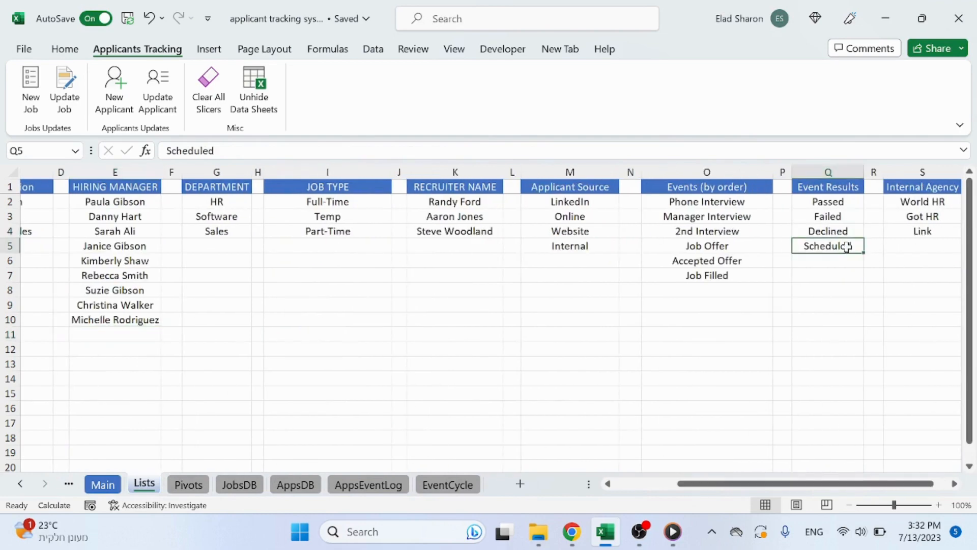
pyautogui.click(847, 200)
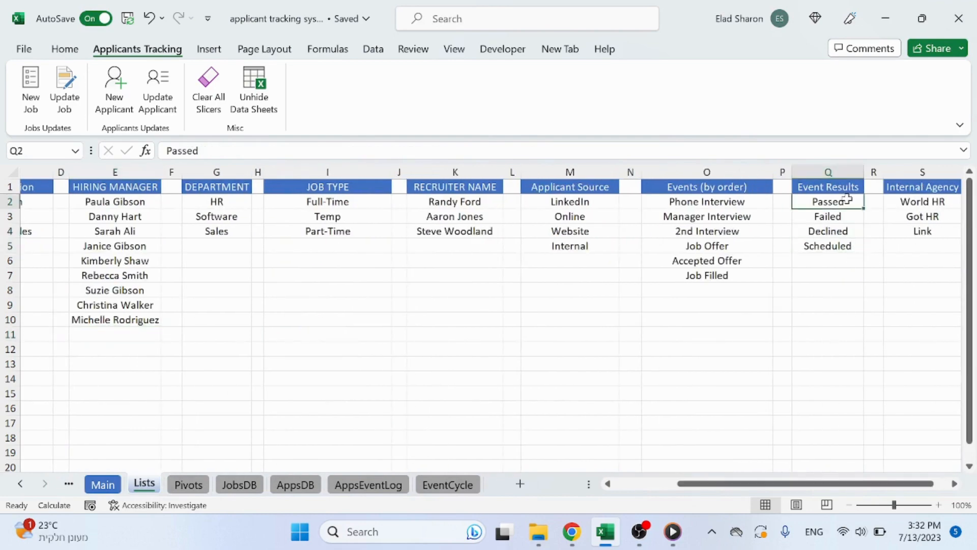
pyautogui.click(835, 245)
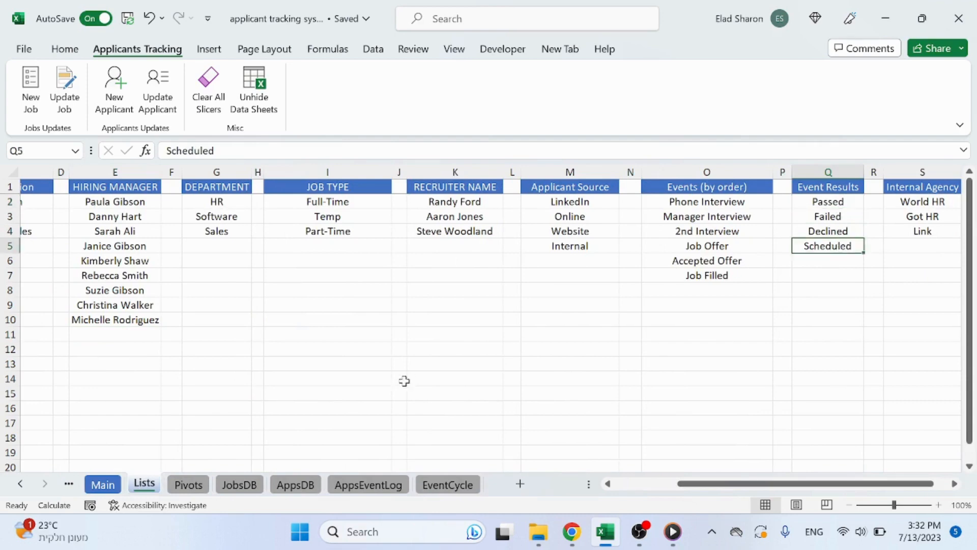
# - Return to AppsEventLog and trace the Event and Result references in the row 3 Event# for sorting formula
pyautogui.click(295, 484)
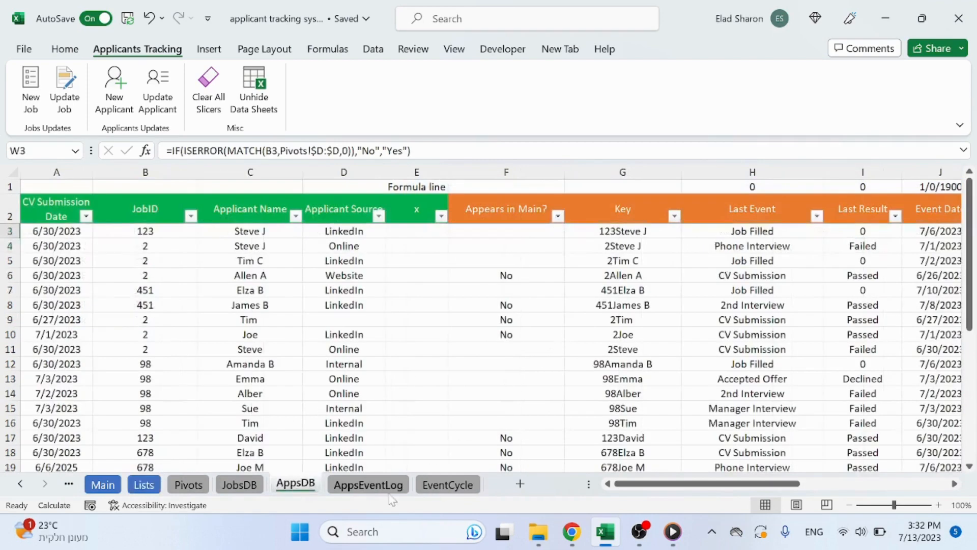
pyautogui.click(368, 484)
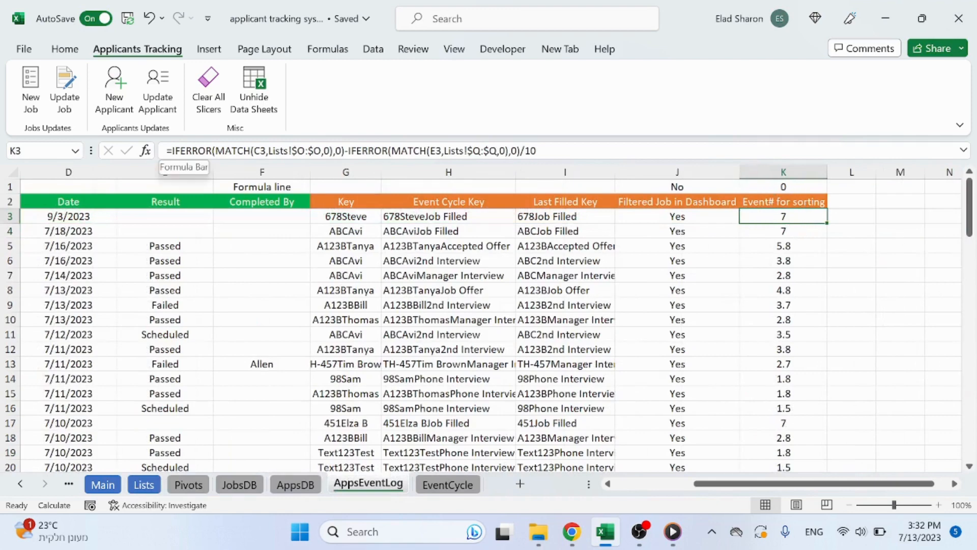
pyautogui.click(280, 151)
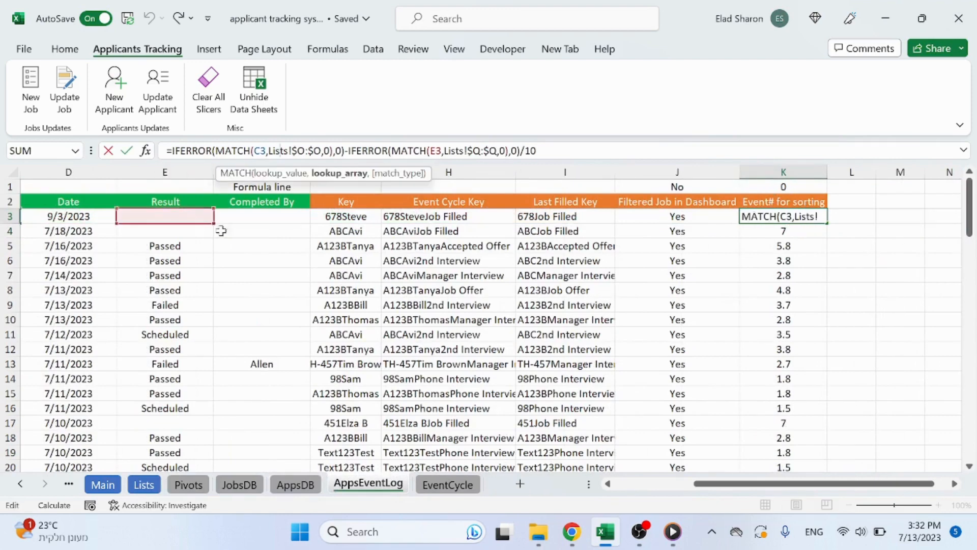
pyautogui.hotkey('ctrl', 'Return')
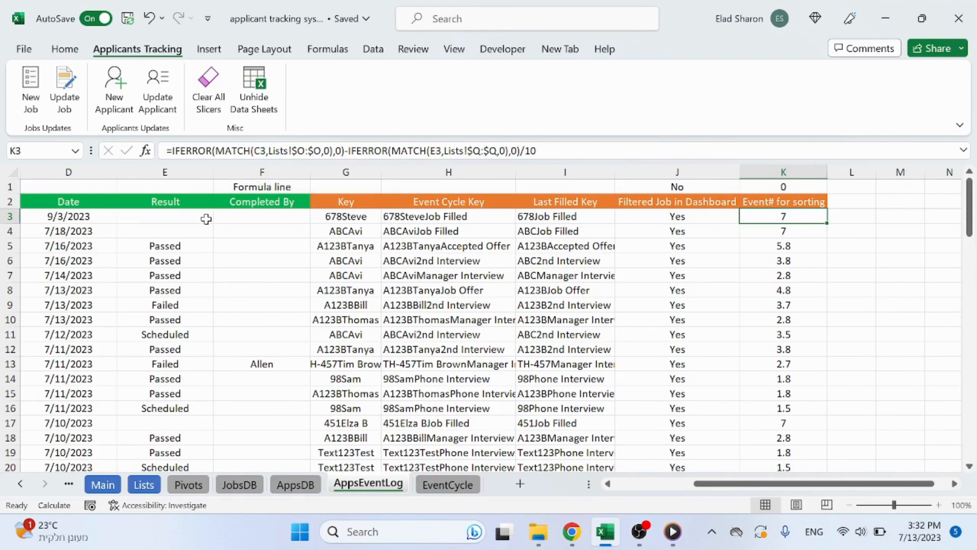
pyautogui.click(305, 151)
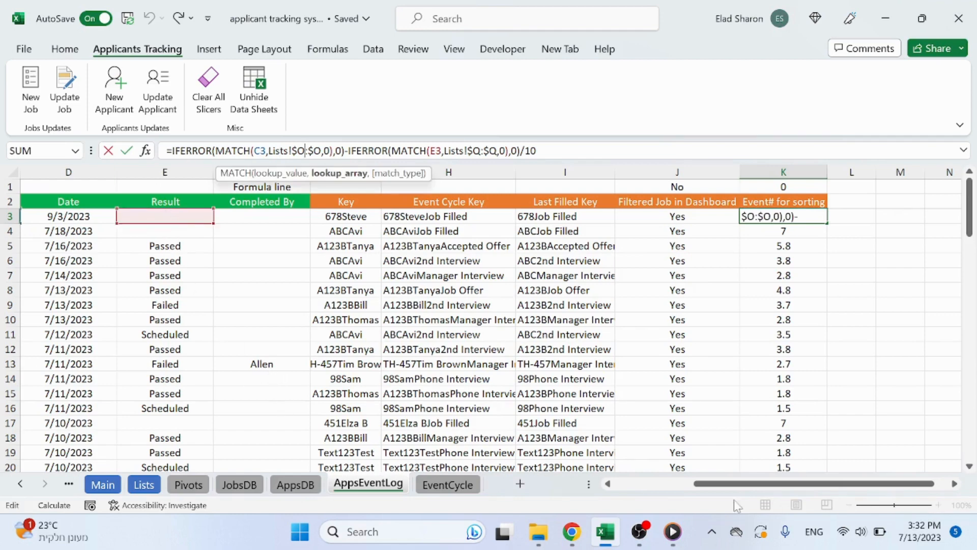
pyautogui.moveTo(733, 484); pyautogui.dragTo(575, 464)
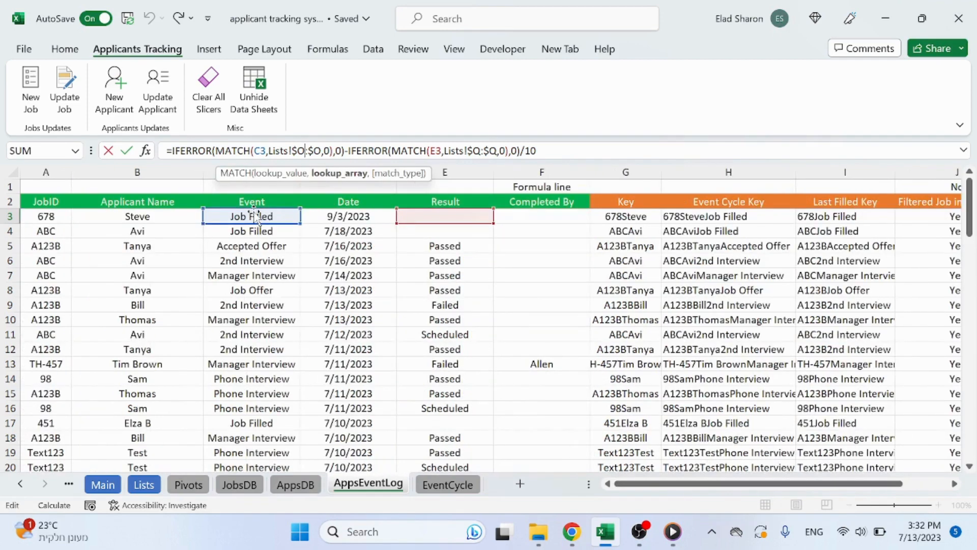
pyautogui.press('Escape')
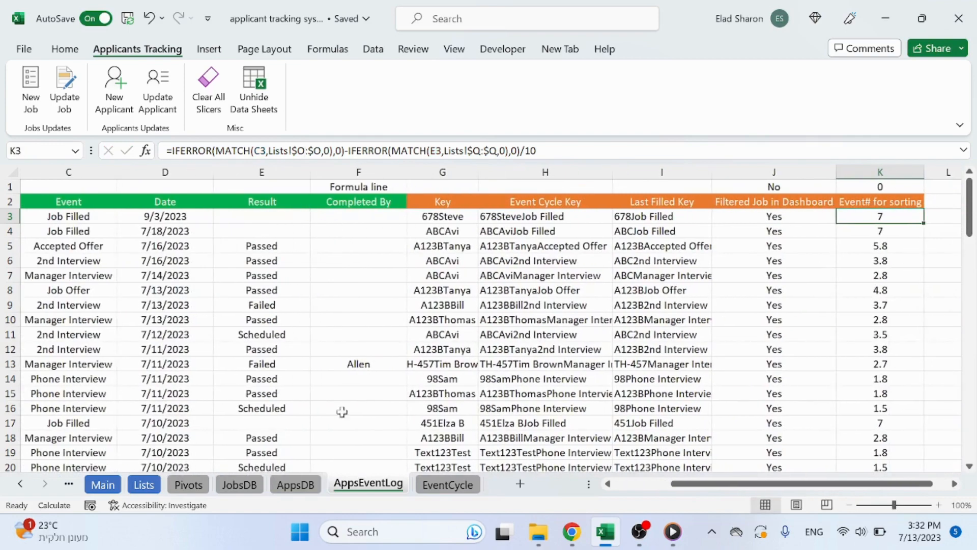
# - Review the Events (by order) and Event Results lists on the Lists sheet, ending at the Job Filled event
pyautogui.click(239, 484)
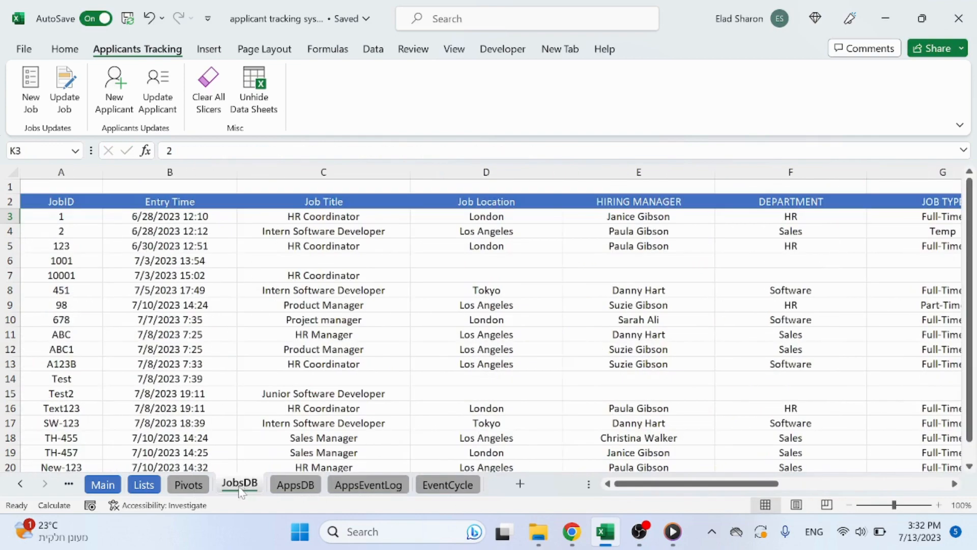
pyautogui.click(148, 486)
pyautogui.moveTo(670, 484); pyautogui.dragTo(728, 474)
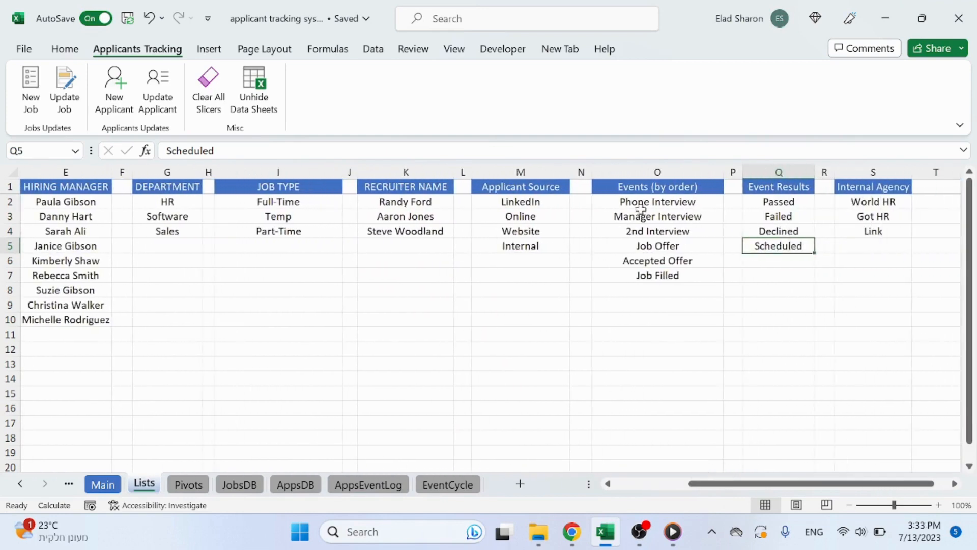
pyautogui.moveTo(646, 200); pyautogui.dragTo(640, 275)
pyautogui.moveTo(797, 203); pyautogui.dragTo(781, 260)
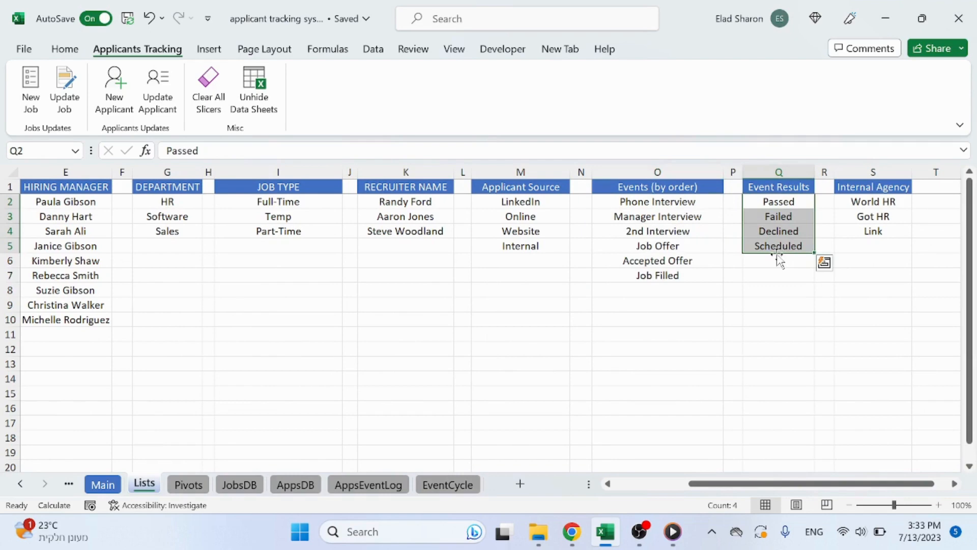
pyautogui.click(688, 203)
pyautogui.moveTo(688, 203); pyautogui.dragTo(671, 275)
pyautogui.click(674, 275)
# - Go back to the AppsEventLog sheet and view its entry and calculated columns from JobID onward
pyautogui.click(239, 484)
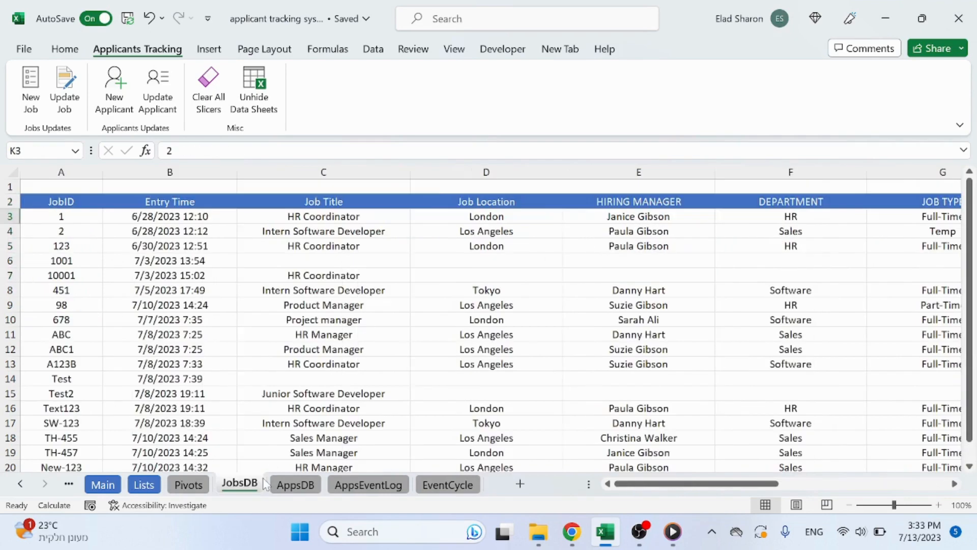
pyautogui.click(291, 484)
pyautogui.click(353, 486)
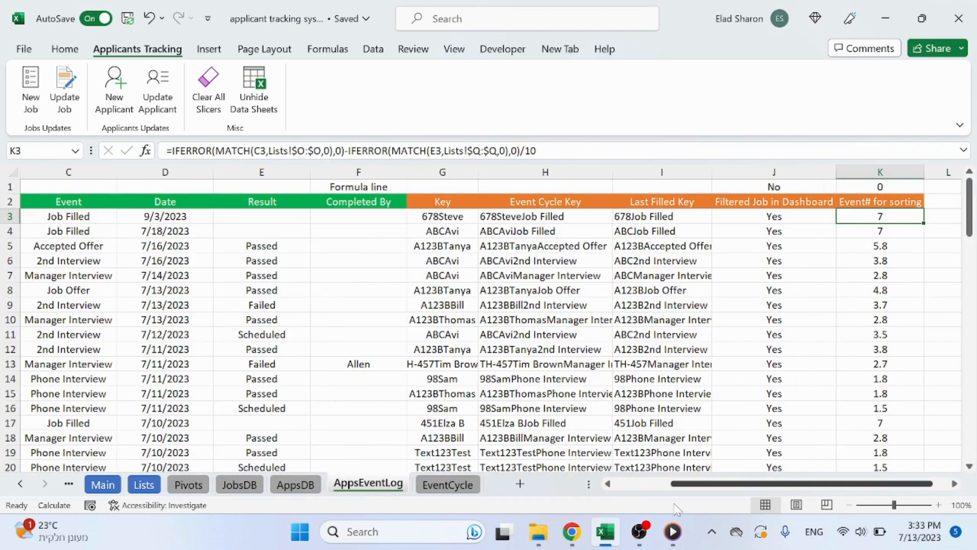
pyautogui.hscroll(-3, 634, 486)
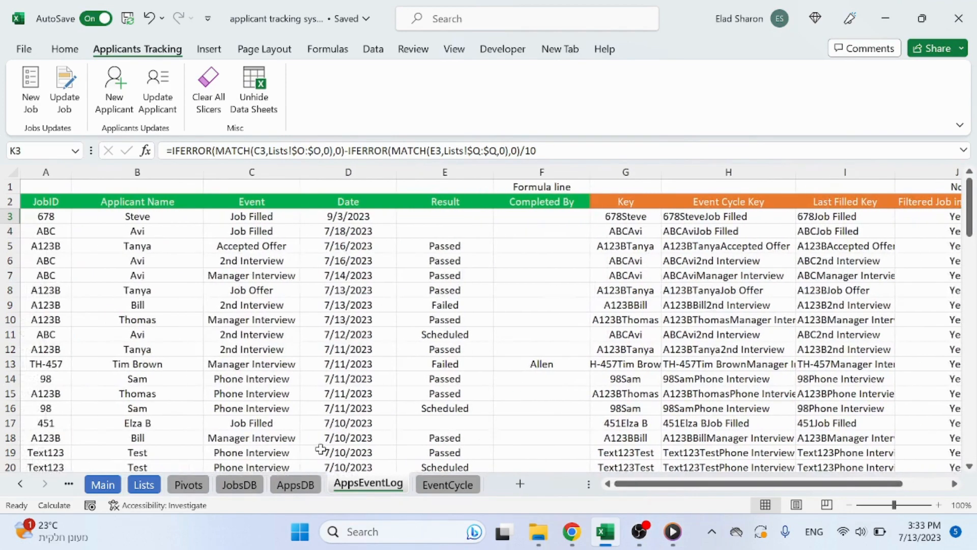
# - Open the EventCycle sheet and examine the formulas in A6 and B4 for dashboard slicer status and unique job-applicant pairs
pyautogui.click(448, 484)
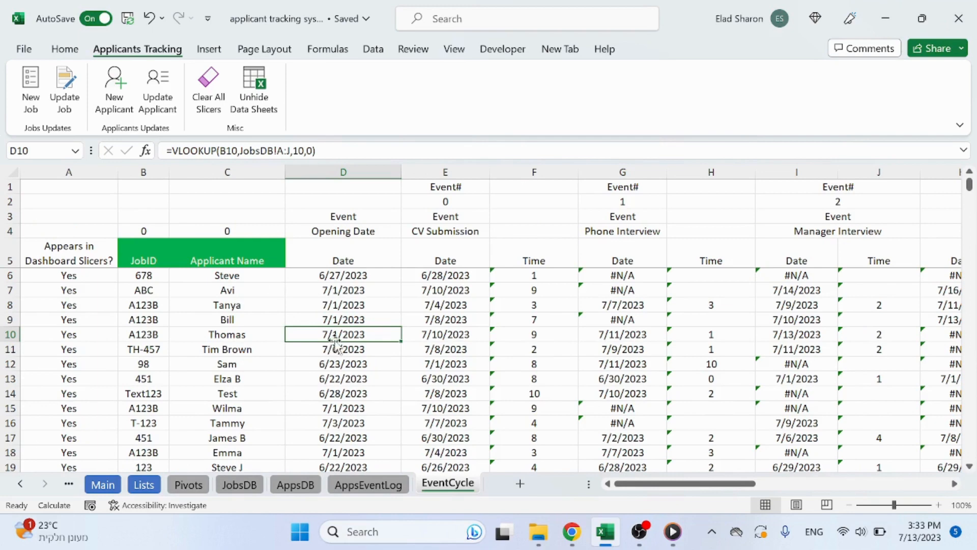
pyautogui.click(92, 274)
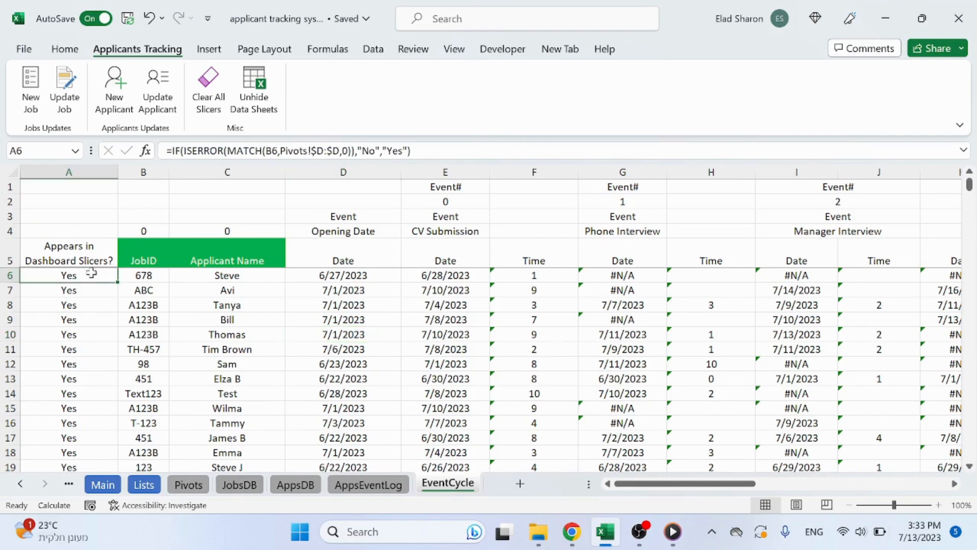
pyautogui.click(157, 273)
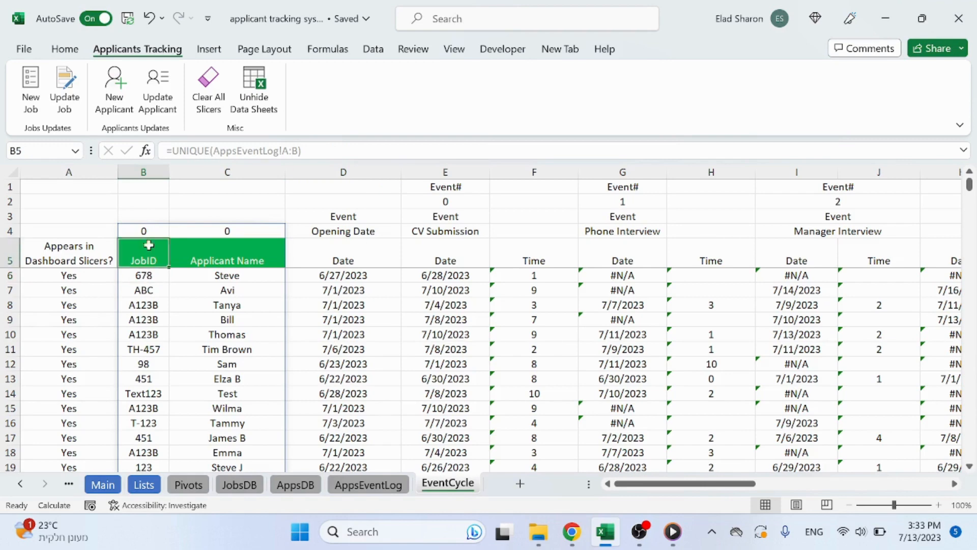
pyautogui.click(144, 228)
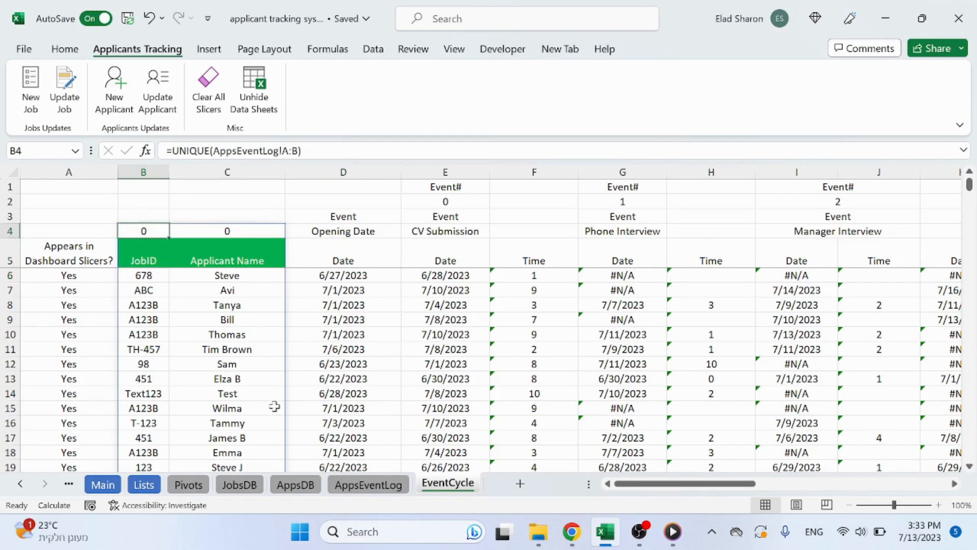
# - Check the JobID and Applicant Name source columns on AppsEventLog, then return to EventCycle
pyautogui.click(359, 486)
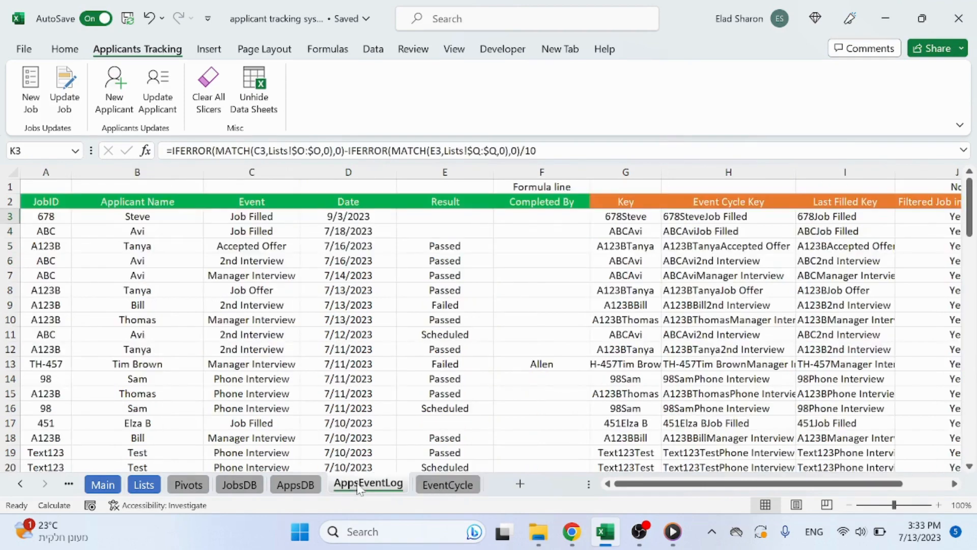
pyautogui.click(126, 173)
pyautogui.click(183, 352)
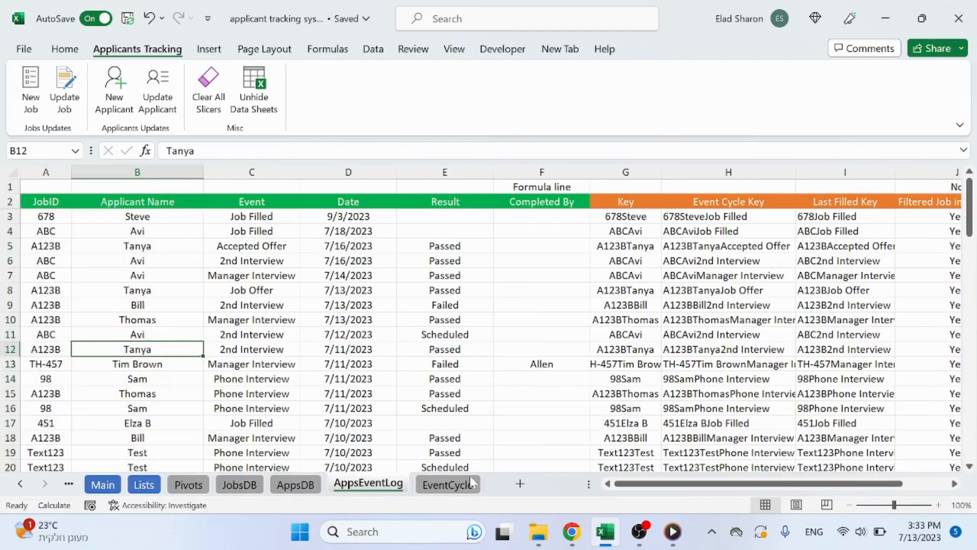
pyautogui.click(448, 484)
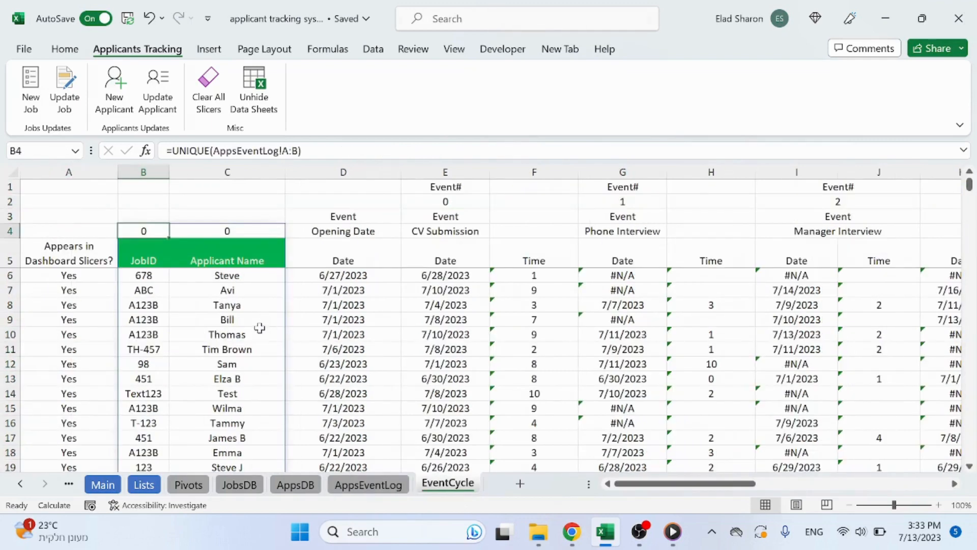
# - Trace the Appears in Dashboard Slicers formula in A6 to the filtered JobIDs in column D of Pivots
pyautogui.click(89, 277)
pyautogui.doubleClick(89, 277)
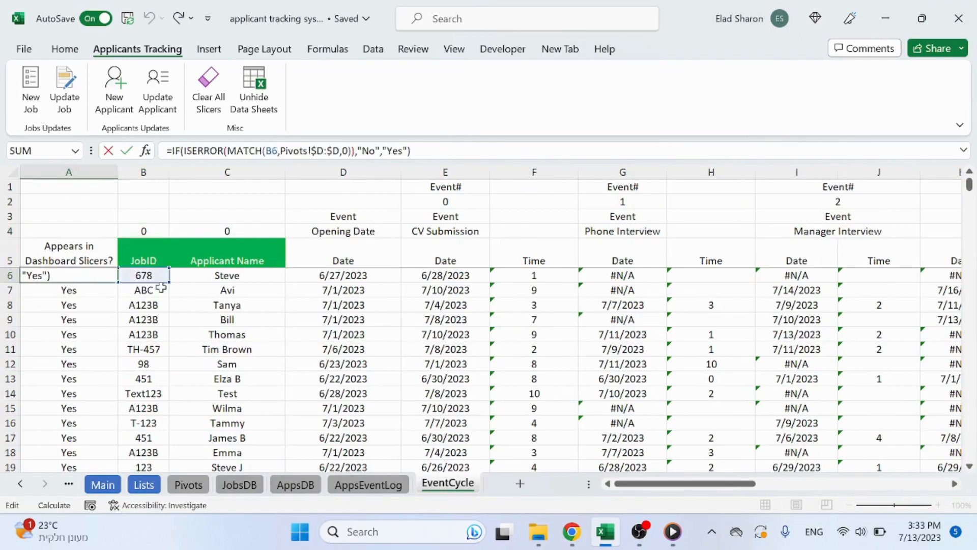
pyautogui.press('Escape')
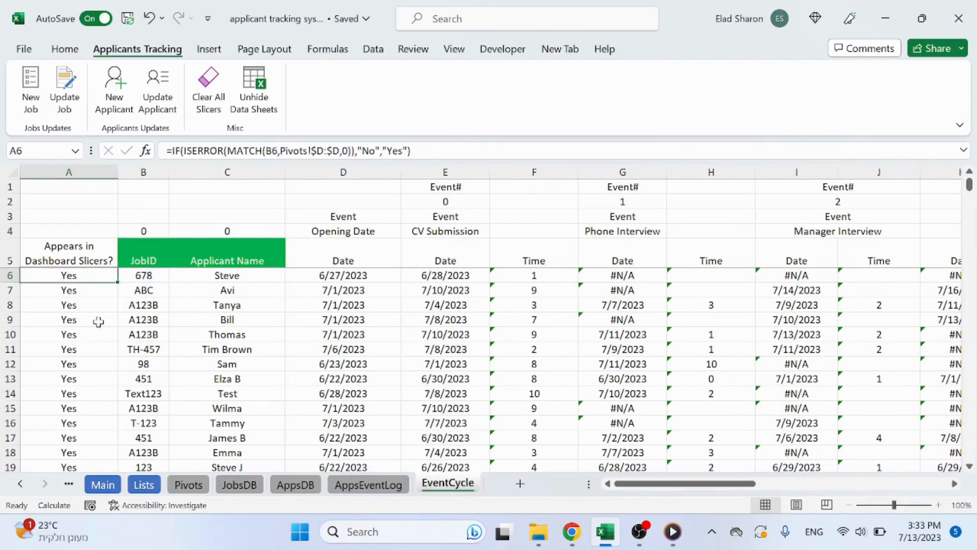
pyautogui.click(196, 488)
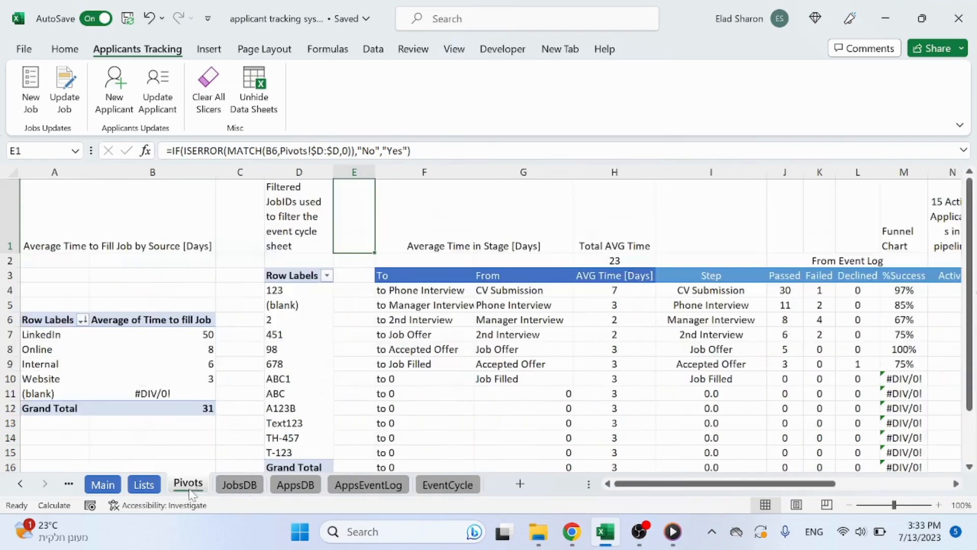
pyautogui.click(293, 174)
pyautogui.click(340, 320)
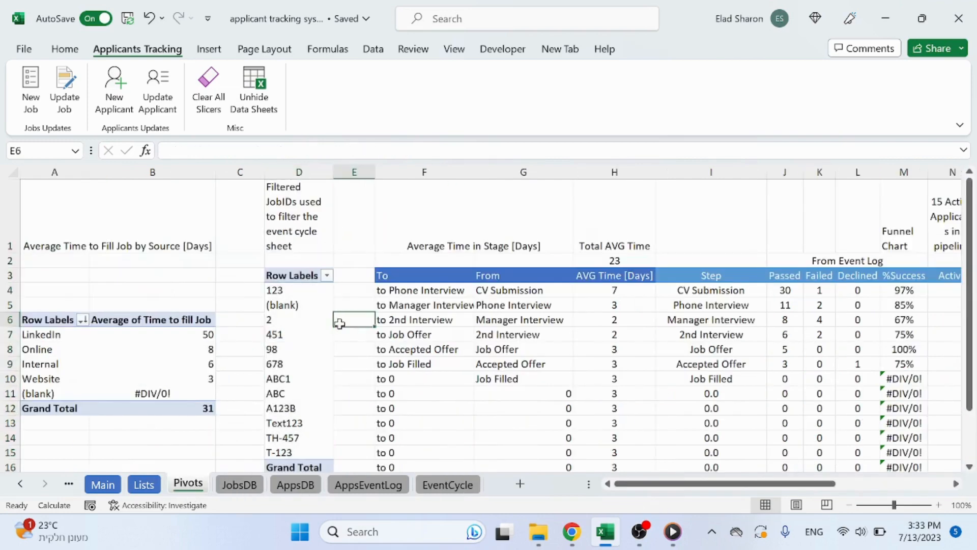
# - Return to EventCycle and examine the Opening Date lookup in D6 and the CV Submission date formula in E6
pyautogui.click(447, 485)
pyautogui.click(359, 273)
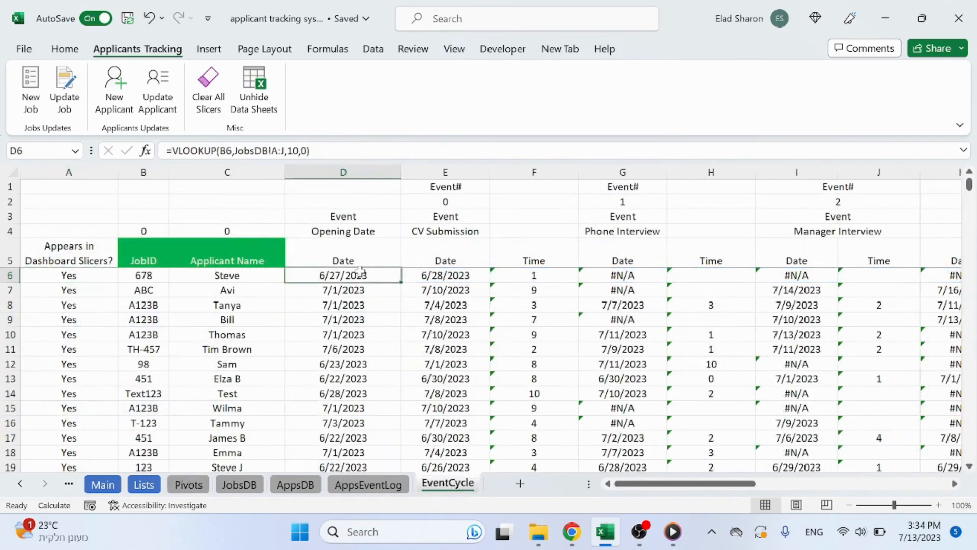
pyautogui.click(453, 276)
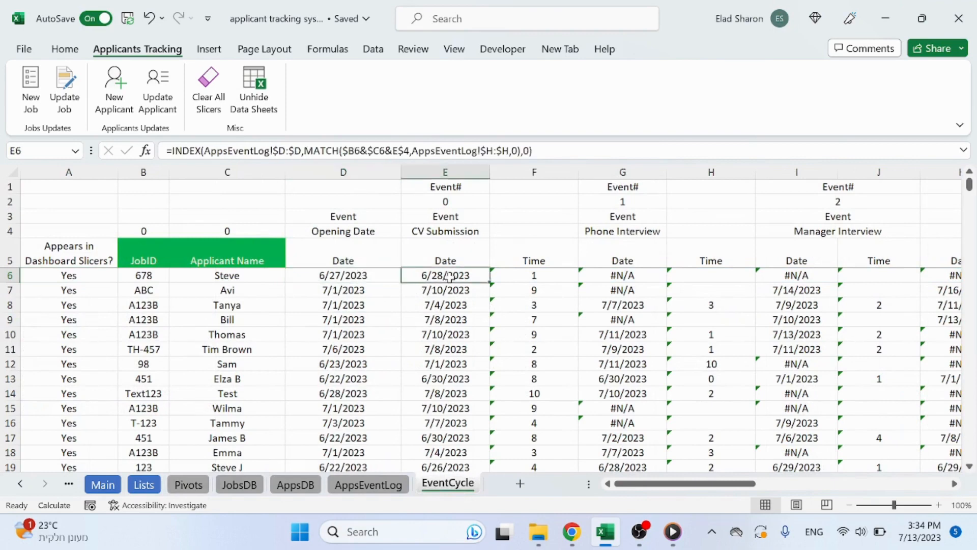
pyautogui.press('F2')
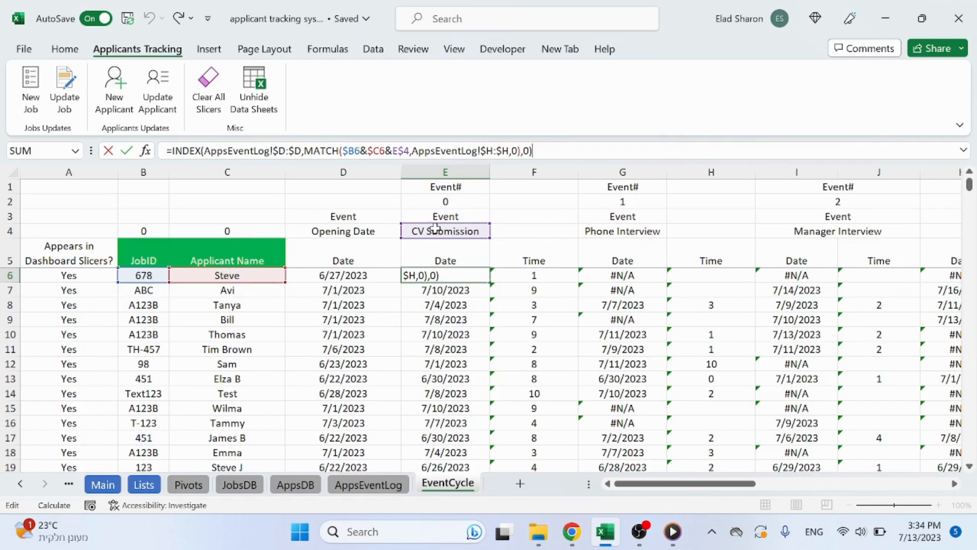
pyautogui.press('Return')
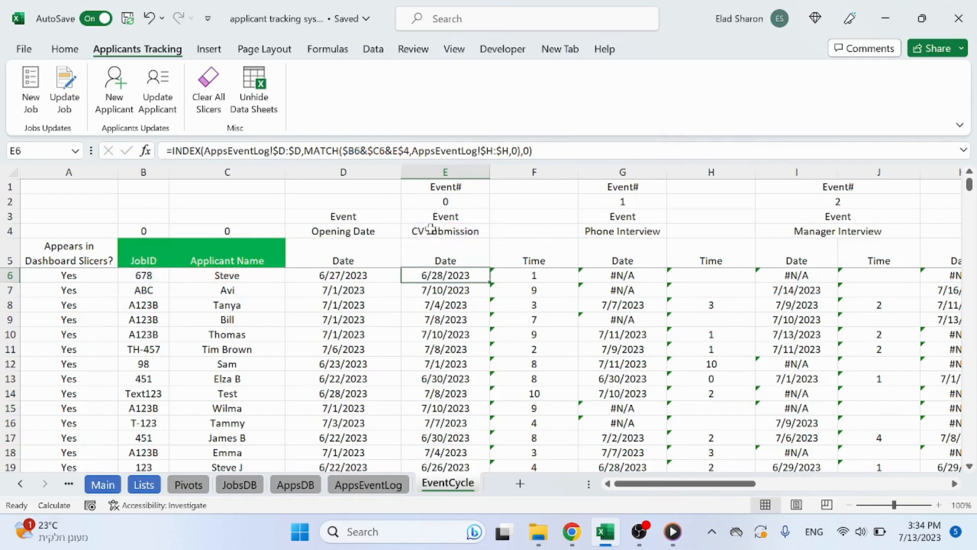
# - On AppsEventLog, inspect the Key column and the Event Cycle Key formula in H3 that combines key and event
pyautogui.click(368, 484)
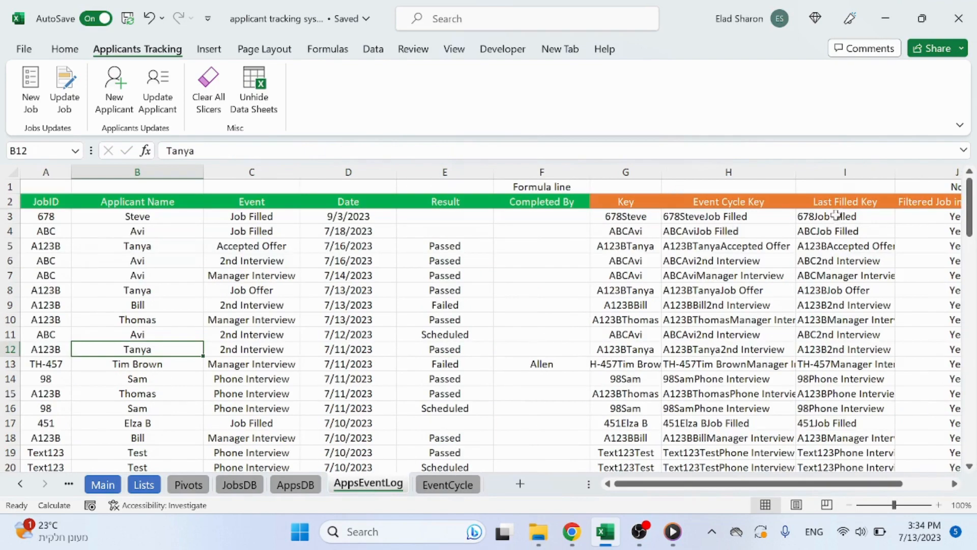
pyautogui.click(715, 216)
pyautogui.click(638, 214)
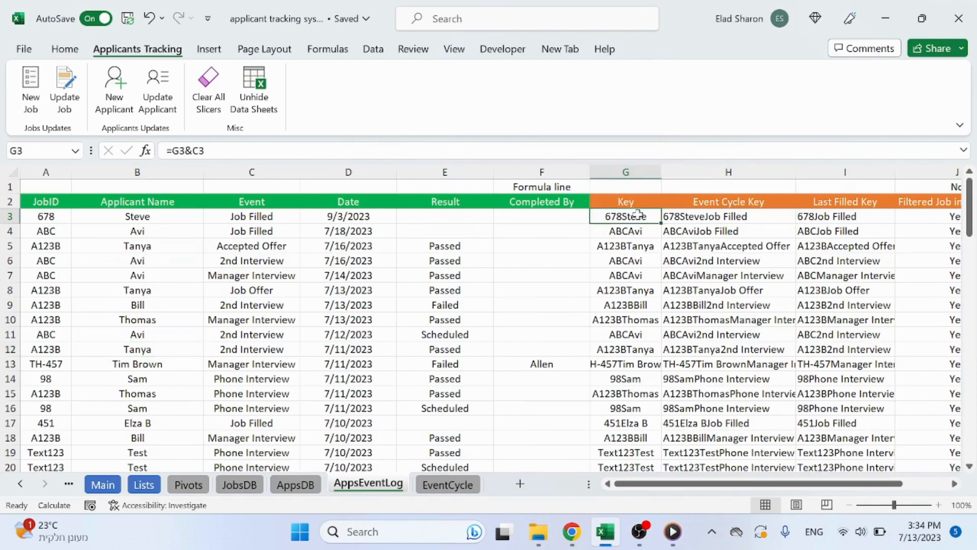
pyautogui.click(803, 220)
pyautogui.click(728, 215)
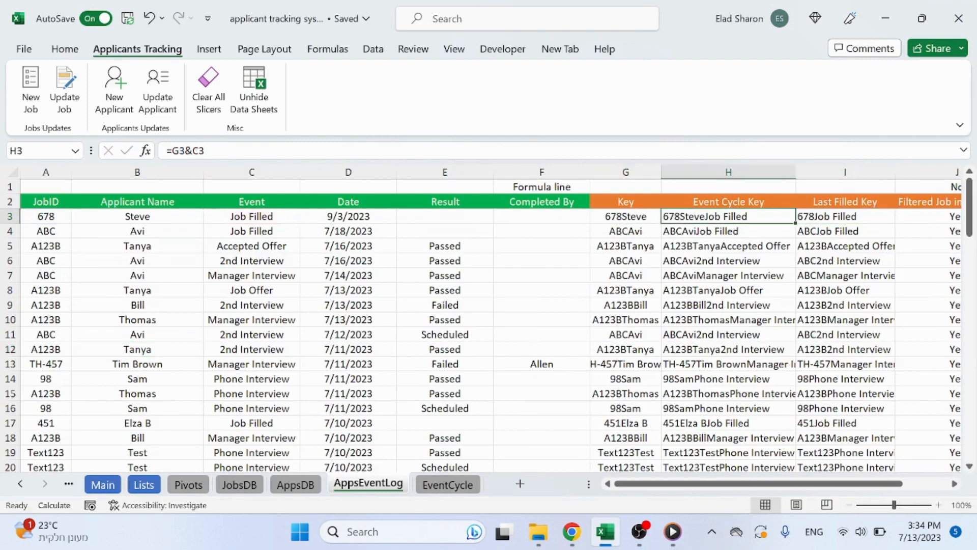
pyautogui.press('F2')
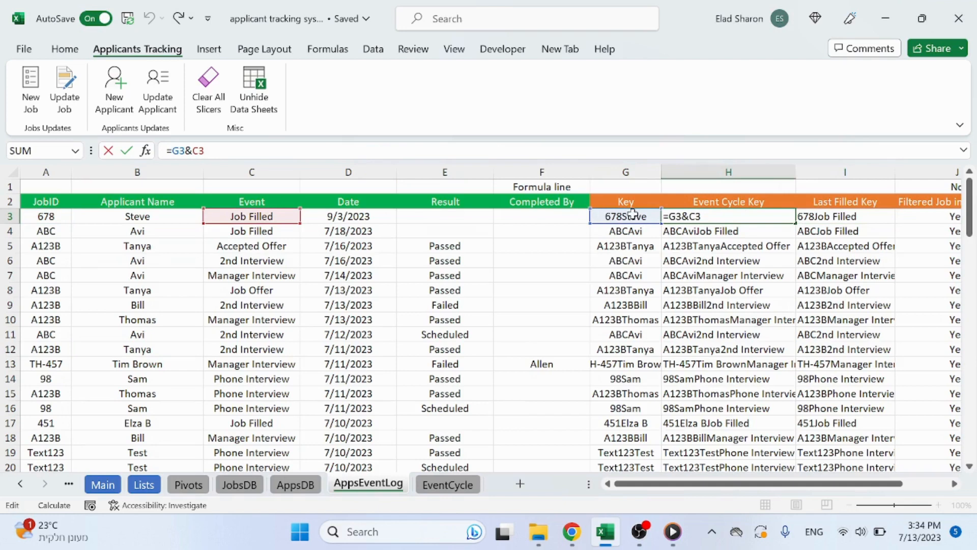
pyautogui.press('Escape')
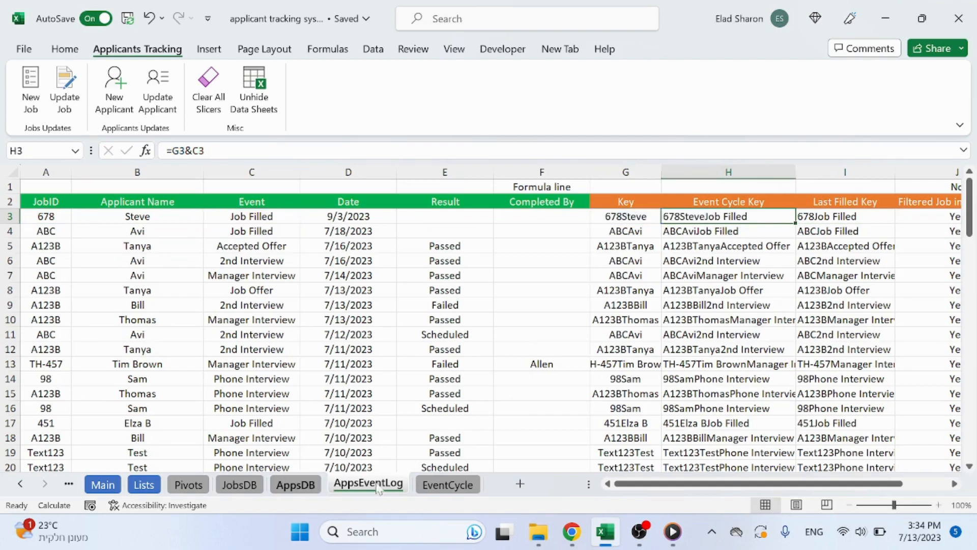
# - Return to EventCycle and examine the Time formulas in F6, H6 and J6 that subtract consecutive event dates
pyautogui.click(448, 483)
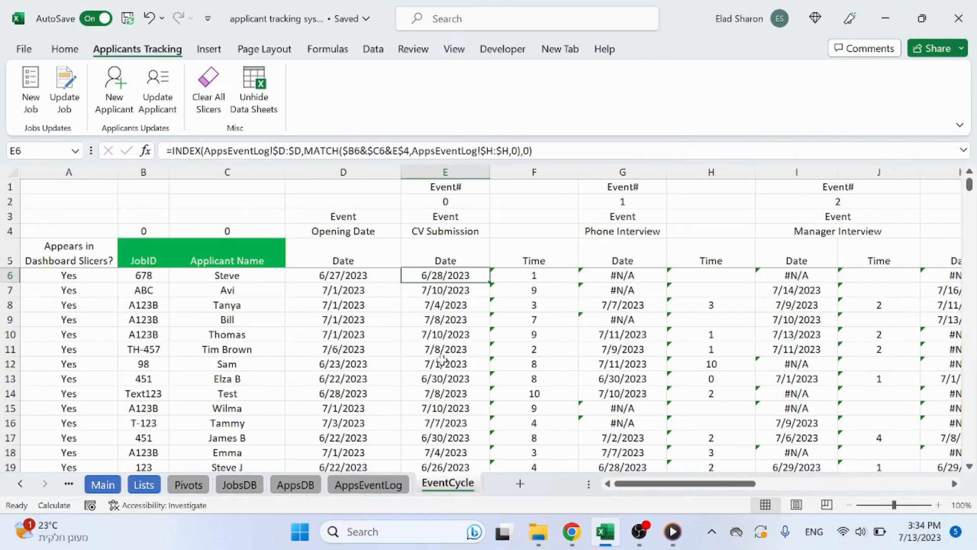
pyautogui.click(545, 281)
pyautogui.press('F2')
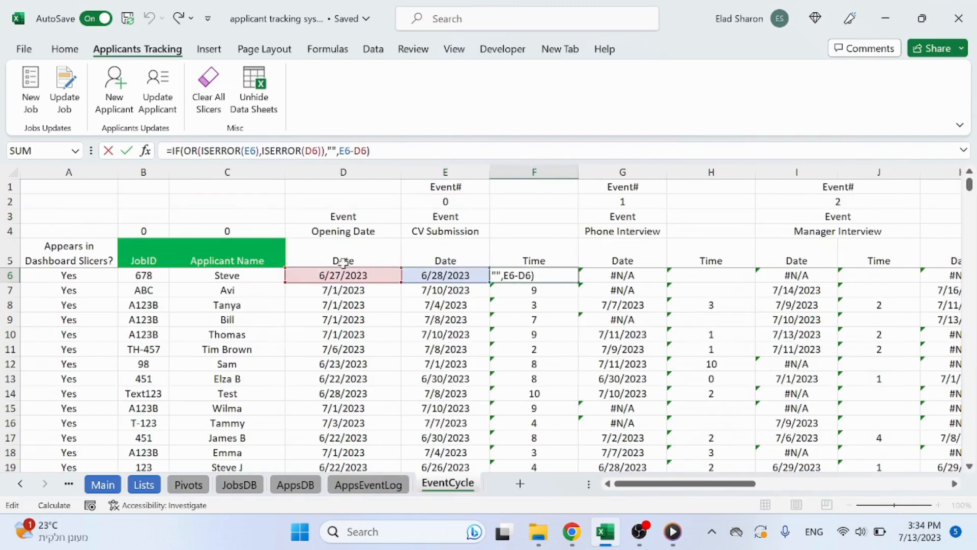
pyautogui.press('Escape')
pyautogui.click(707, 275)
pyautogui.click(864, 269)
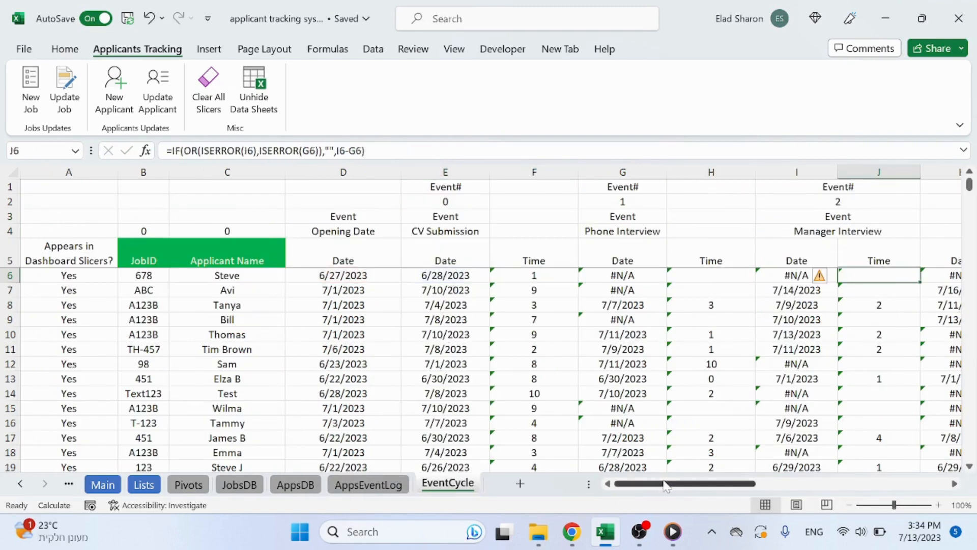
pyautogui.moveTo(720, 484); pyautogui.dragTo(403, 463)
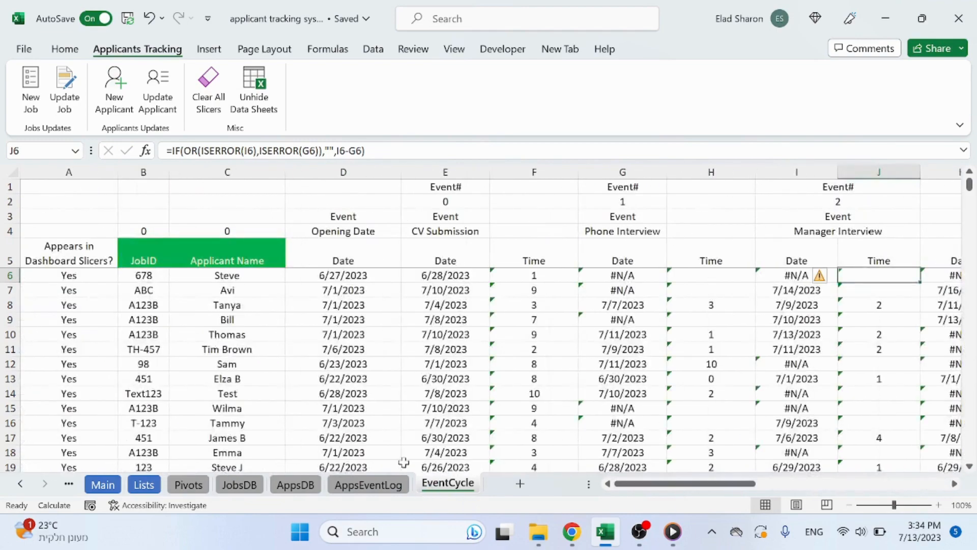
pyautogui.click(555, 172)
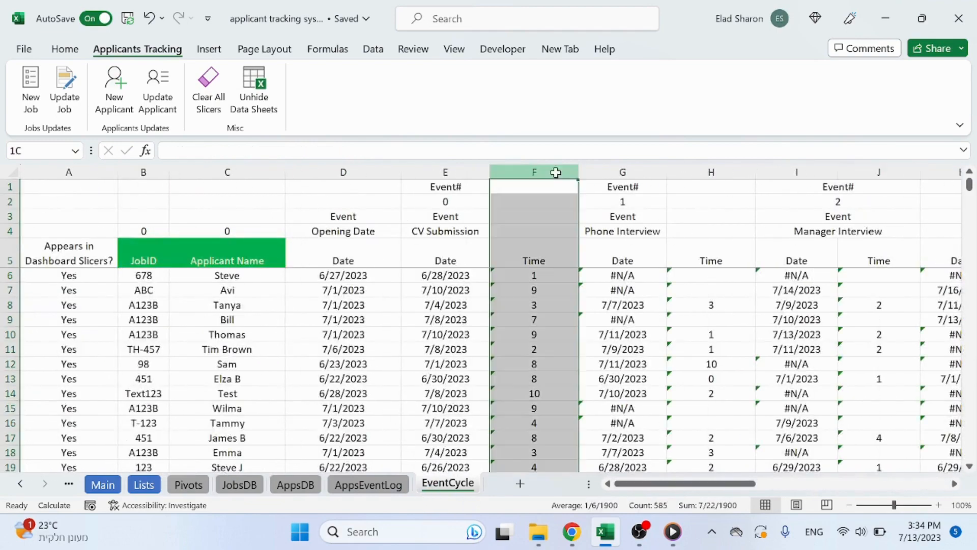
pyautogui.click(537, 232)
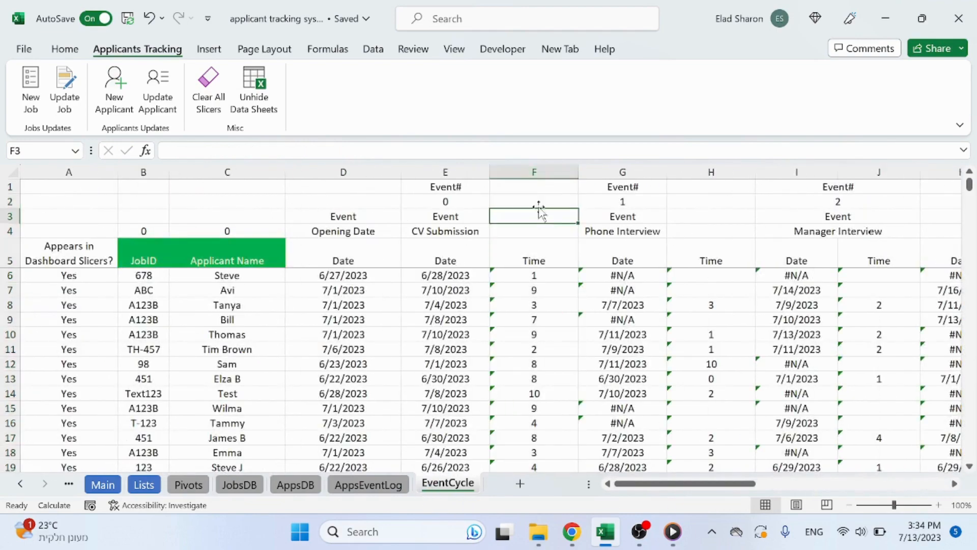
# - Look through the hidden data sheets and open the Pivots sheet to view its summary tables
pyautogui.click(368, 483)
pyautogui.click(308, 488)
pyautogui.click(190, 486)
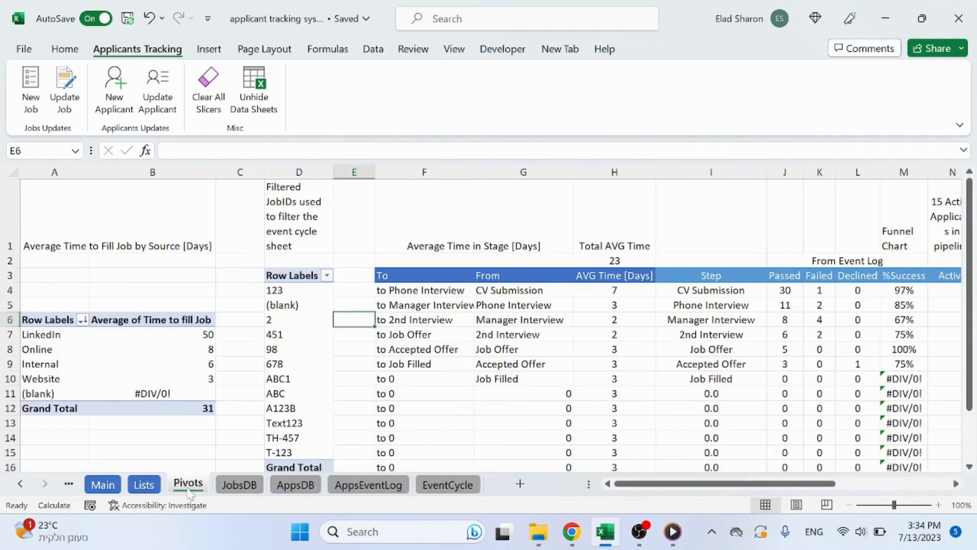
pyautogui.click(239, 485)
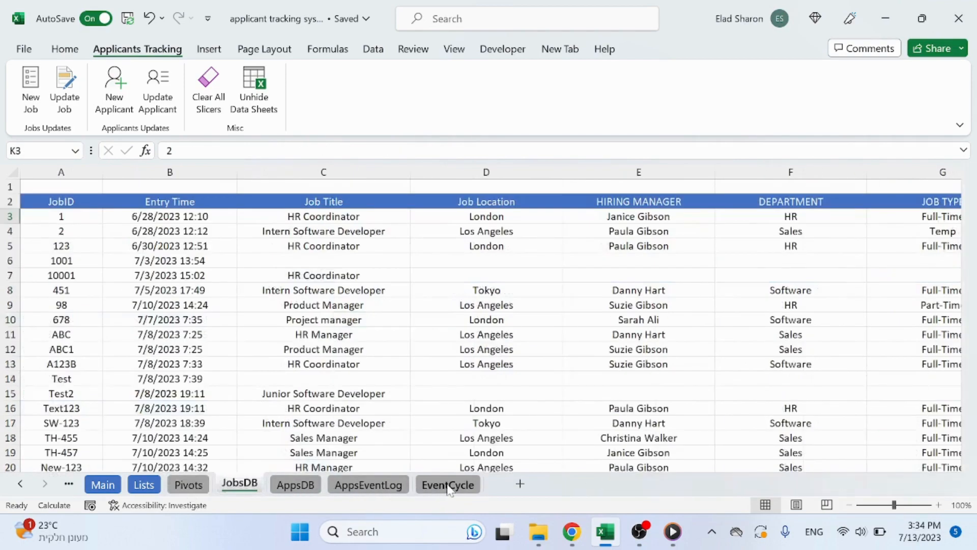
pyautogui.click(369, 484)
pyautogui.click(240, 483)
pyautogui.click(188, 483)
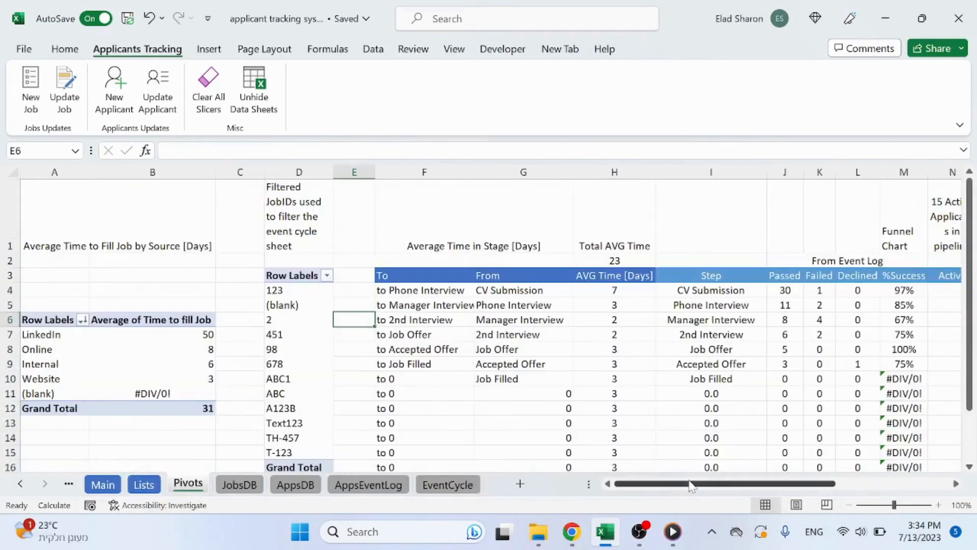
pyautogui.scroll(-2, 326, 395)
pyautogui.scroll(2, 331, 389)
pyautogui.moveTo(701, 490)
pyautogui.mouseDown()
pyautogui.moveTo(868, 481)
pyautogui.moveTo(703, 486)
pyautogui.mouseUp()
# - Show the field list of the Average Time to Fill Job by Source pivot and check its data source without changing it
pyautogui.click(157, 340)
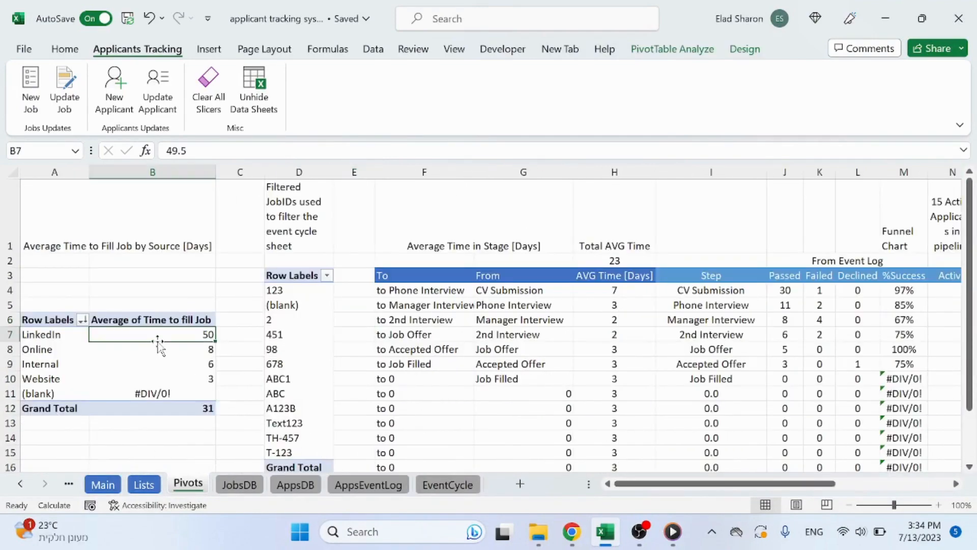
pyautogui.rightClick(149, 333)
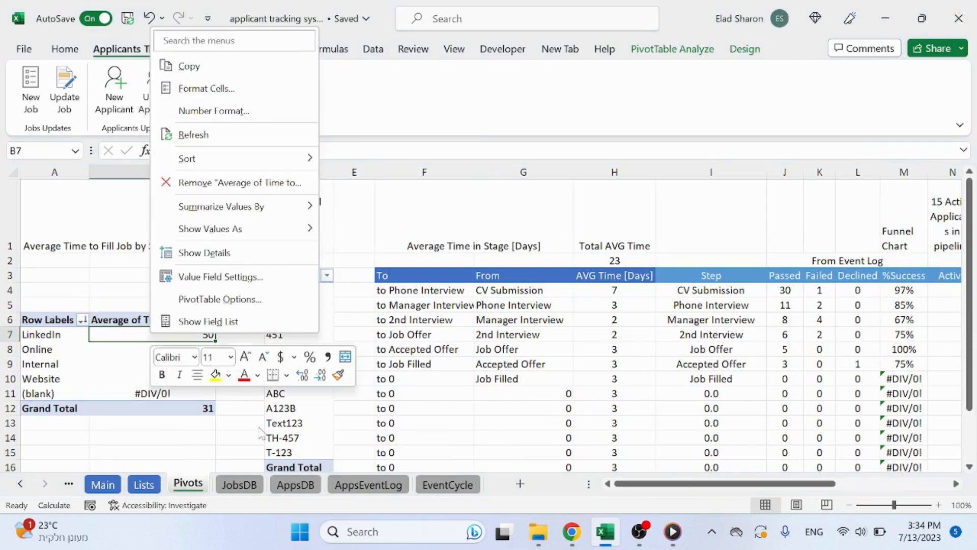
pyautogui.click(213, 320)
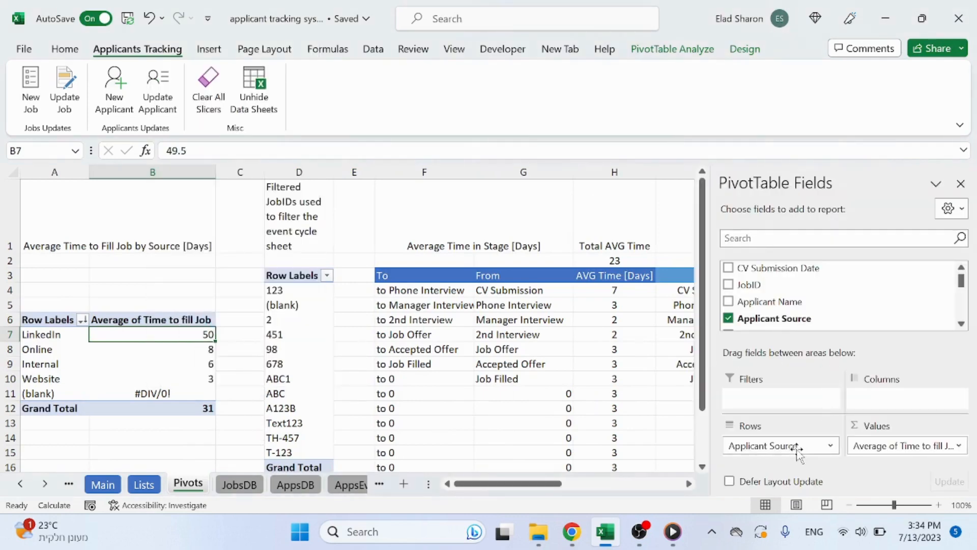
pyautogui.click(679, 53)
pyautogui.click(519, 104)
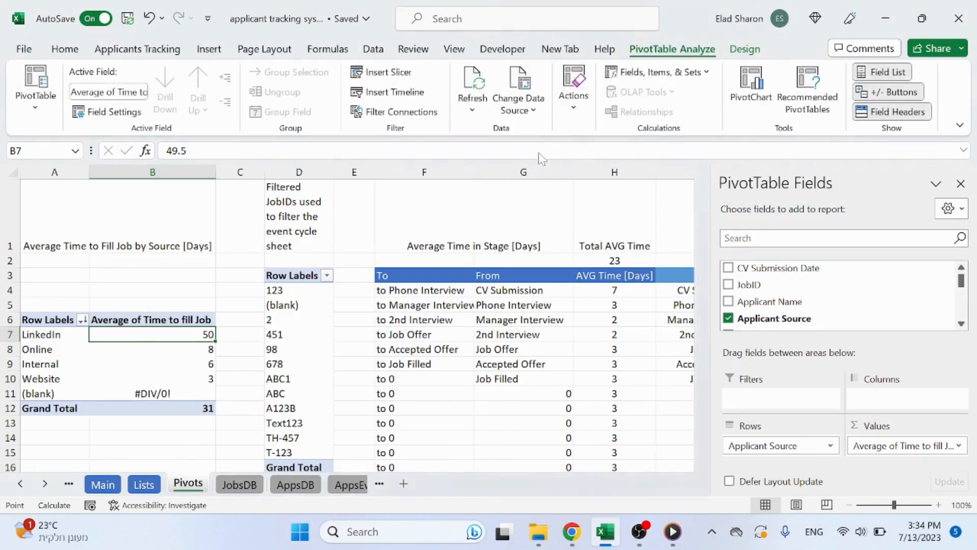
pyautogui.press('Escape')
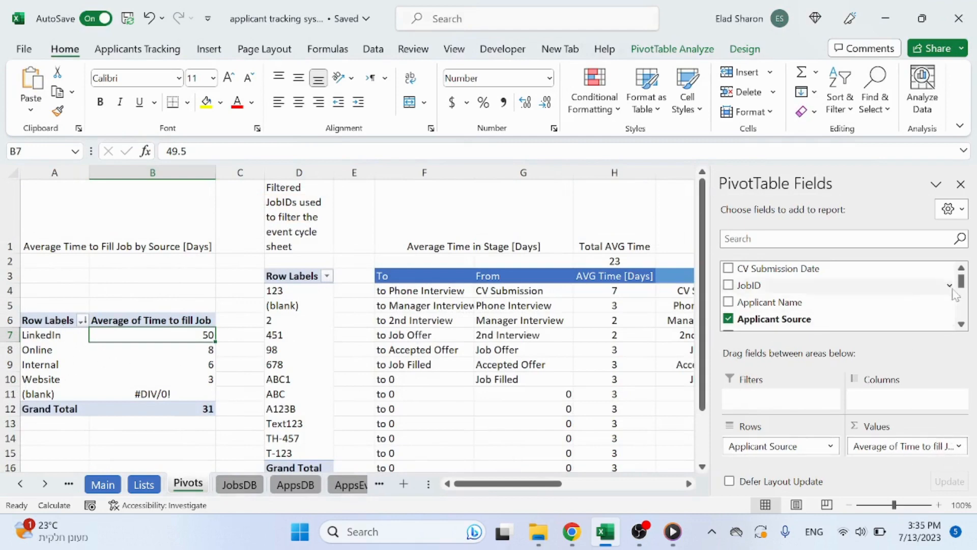
# - Check the Time to fill Job field and its Average summary in the value field settings, then cancel without changes
pyautogui.moveTo(961, 281); pyautogui.dragTo(961, 325)
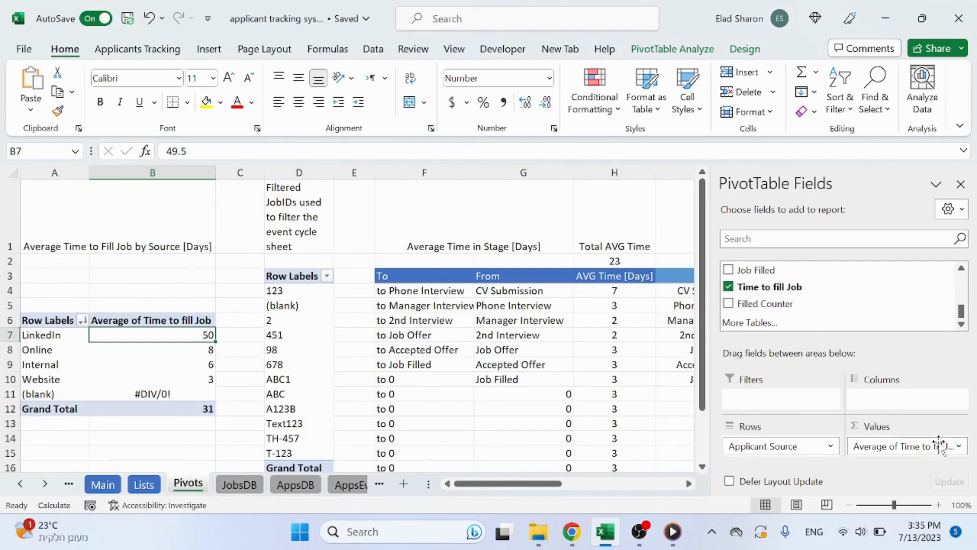
pyautogui.click(959, 446)
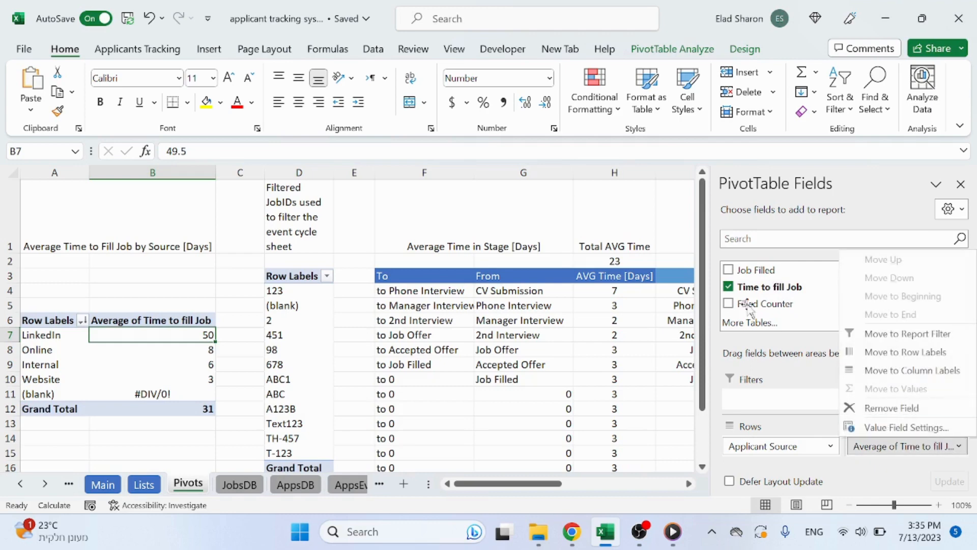
pyautogui.click(893, 424)
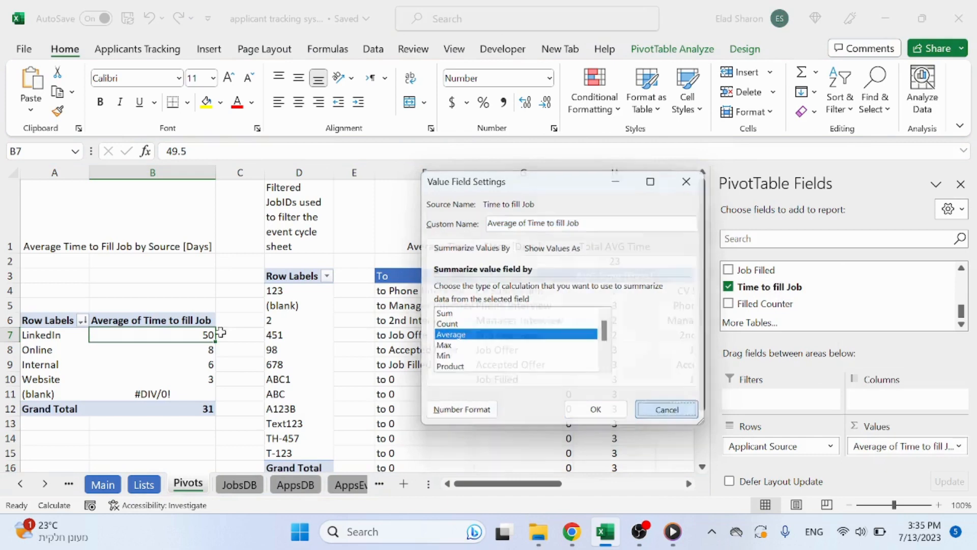
pyautogui.click(666, 410)
pyautogui.click(230, 317)
# - Inspect the fields of the filtered JobIDs pivot in column D used to filter the event cycle sheet
pyautogui.click(270, 204)
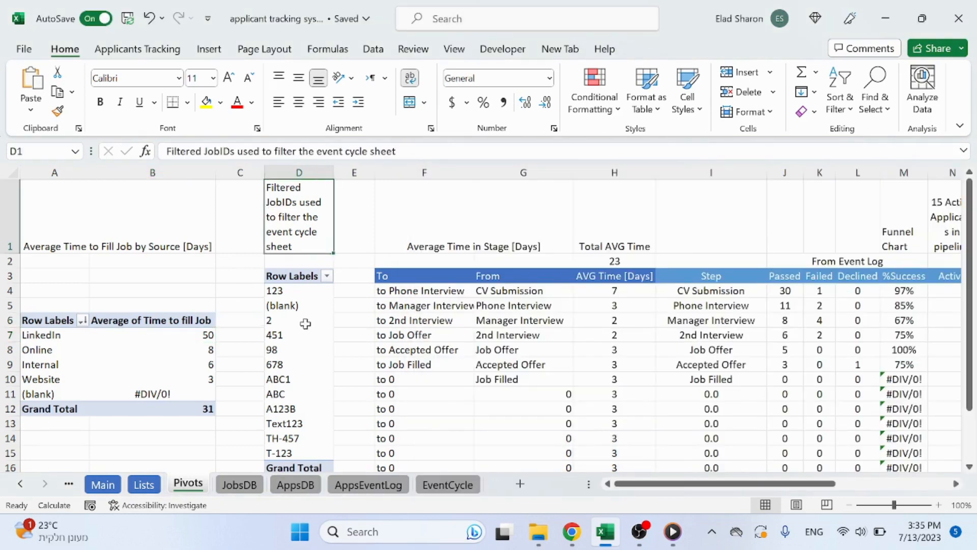
pyautogui.click(304, 321)
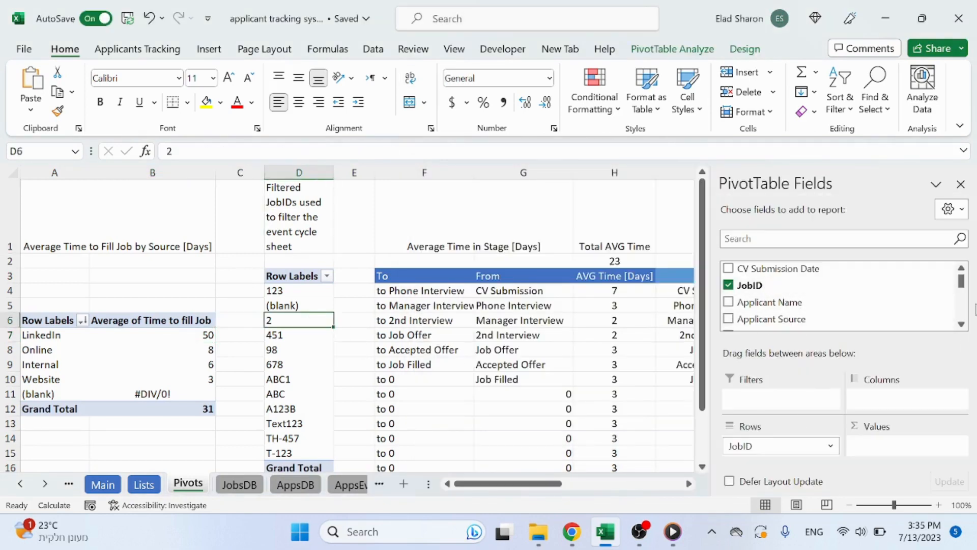
pyautogui.moveTo(961, 278); pyautogui.dragTo(964, 250)
pyautogui.click(351, 291)
# - Inspect the #of Hires per source pivot's Applicant Source rows and its Filled Counter and Applicant Name value fields
pyautogui.moveTo(644, 483); pyautogui.dragTo(757, 473)
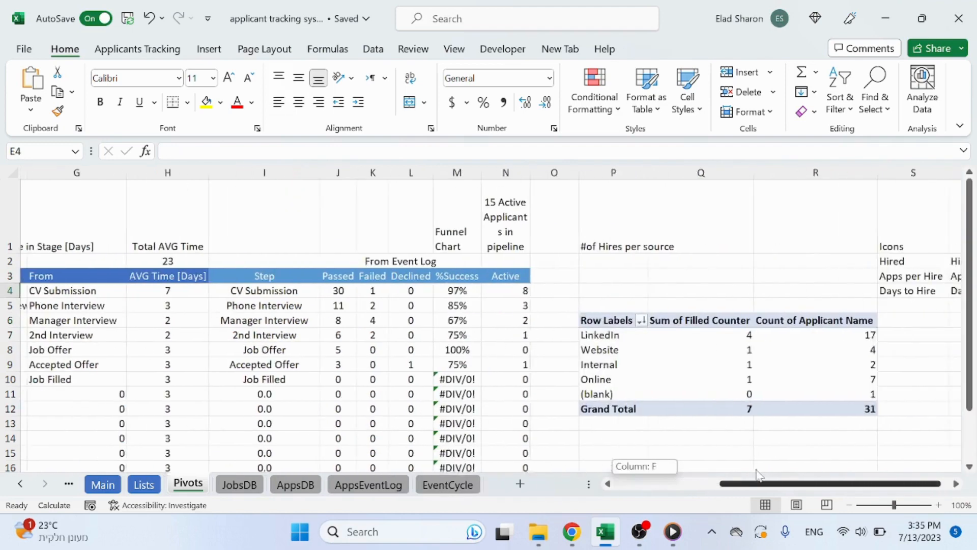
pyautogui.click(647, 364)
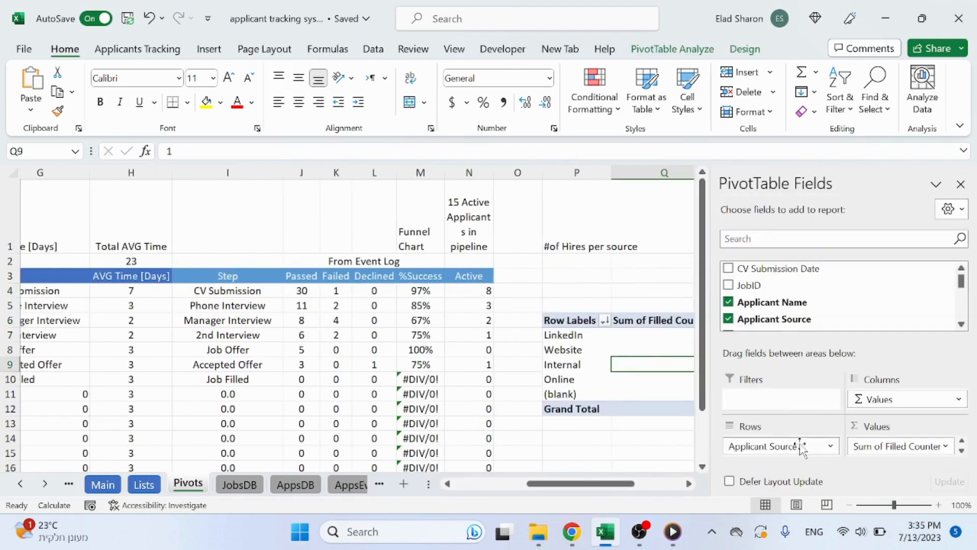
pyautogui.click(962, 323)
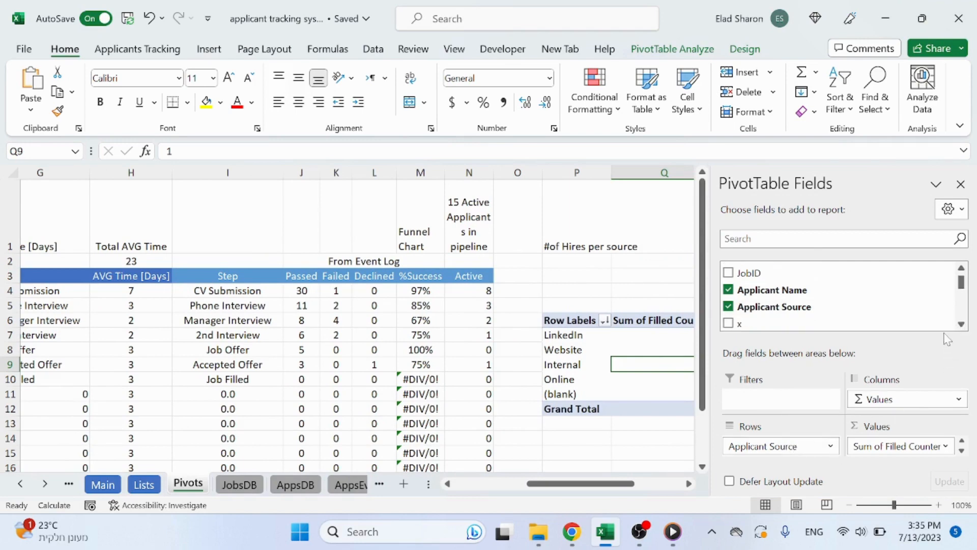
pyautogui.click(961, 450)
pyautogui.click(961, 441)
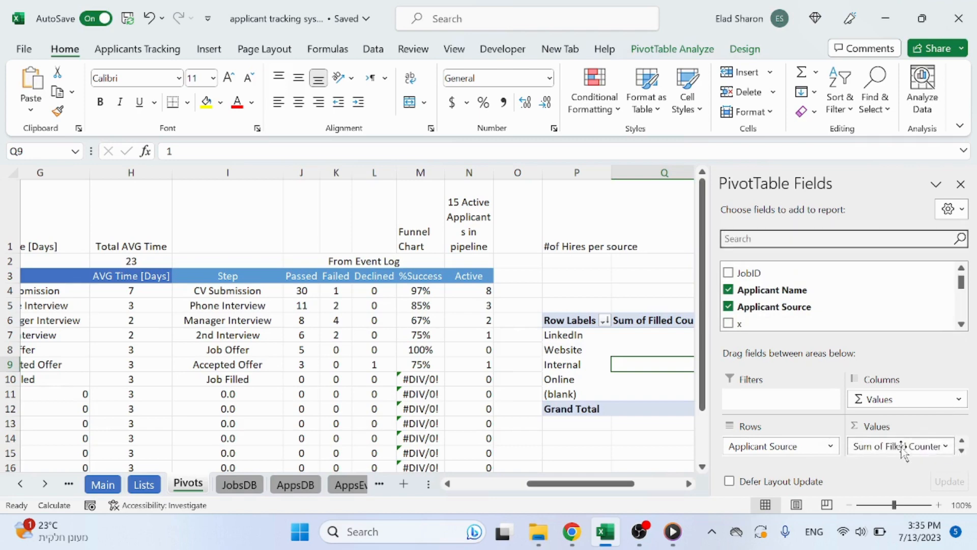
pyautogui.moveTo(961, 281)
pyautogui.mouseDown()
pyautogui.moveTo(961, 309)
pyautogui.moveTo(959, 277)
pyautogui.mouseUp()
pyautogui.click(961, 451)
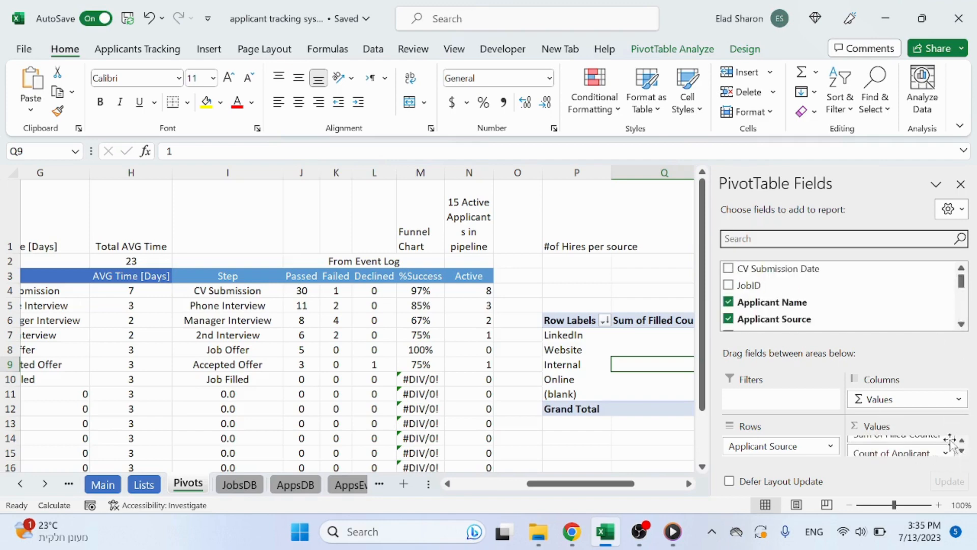
pyautogui.click(661, 440)
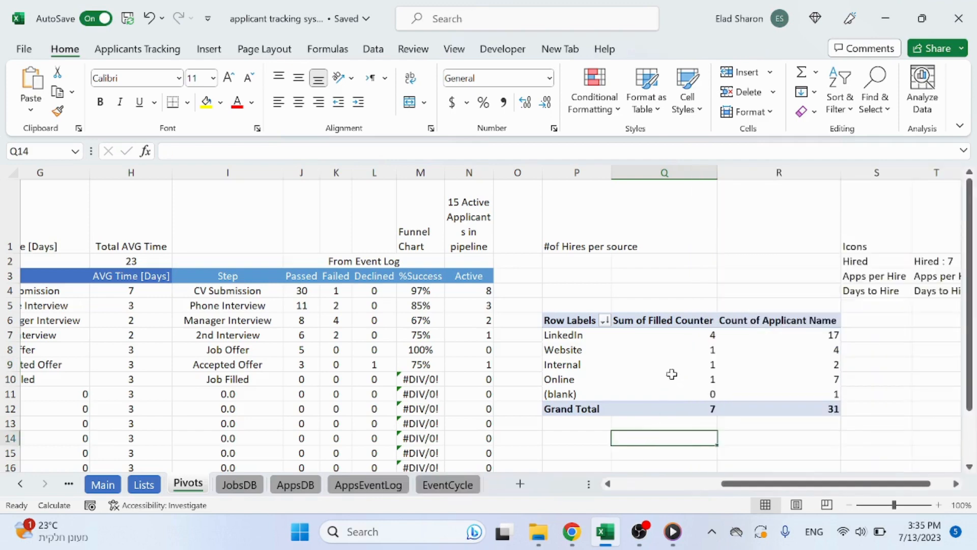
pyautogui.click(579, 334)
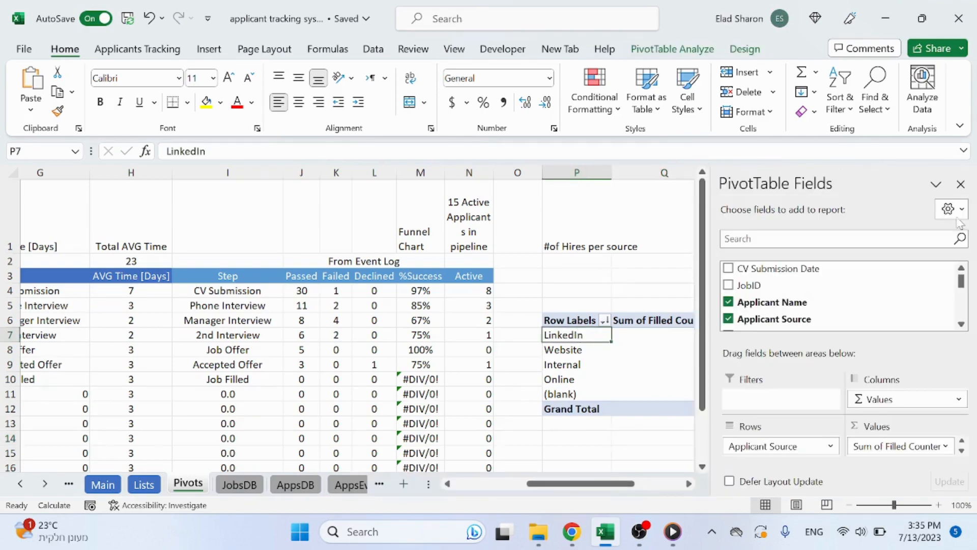
# - Hide the pivot field list and inspect the LinkedIn row's Filled Counter and Applicant Name values in the #of Hires per source pivot
pyautogui.click(958, 184)
pyautogui.click(674, 335)
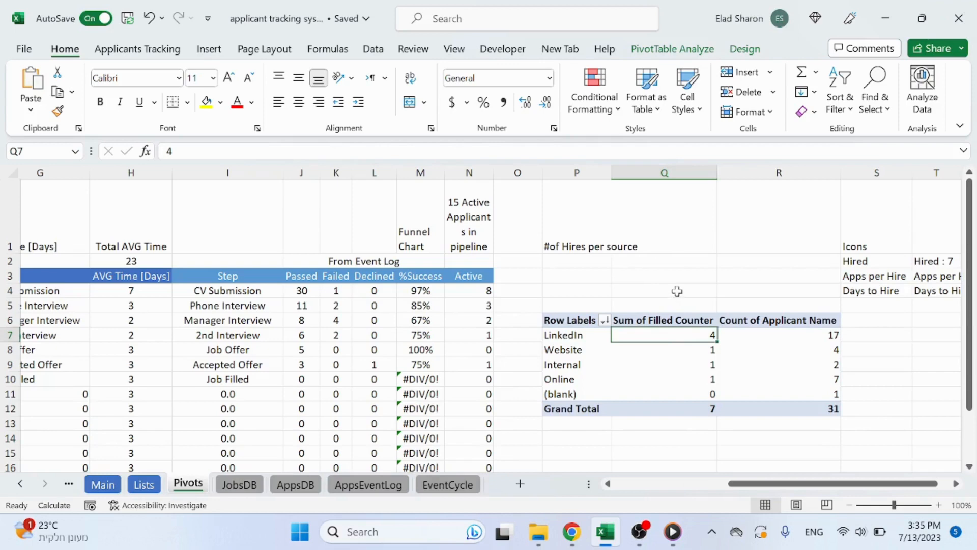
pyautogui.click(791, 333)
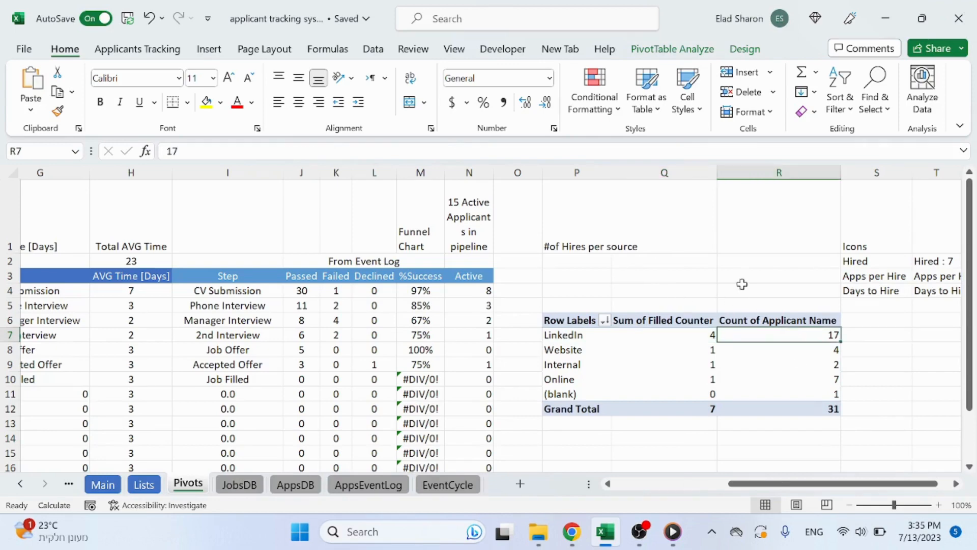
pyautogui.click(741, 284)
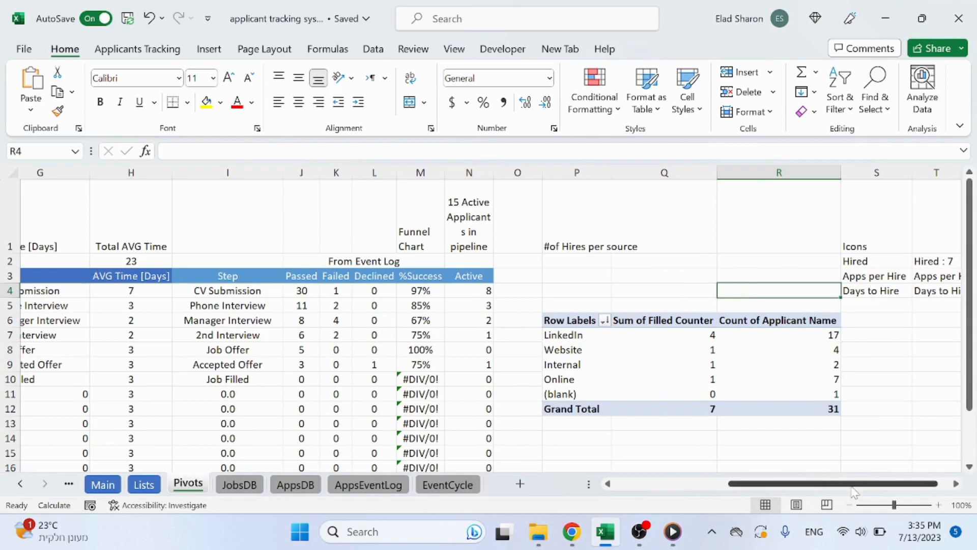
# - Examine the To, From and AVG Time columns of the Average Time in Stage table, from CV Submission to Job Filled
pyautogui.moveTo(854, 489); pyautogui.dragTo(625, 487)
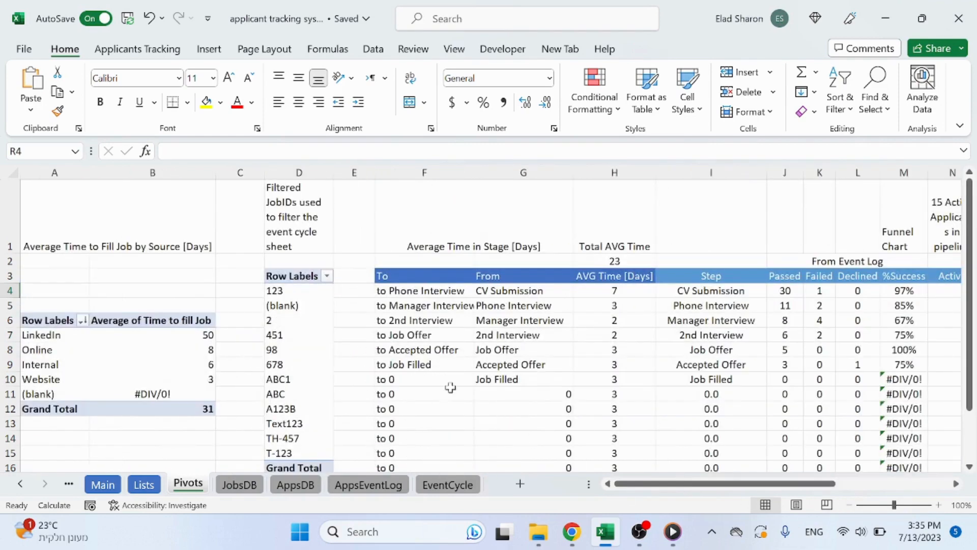
pyautogui.click(412, 291)
pyautogui.press('Right')
pyautogui.press('Right')
pyautogui.press('Right')
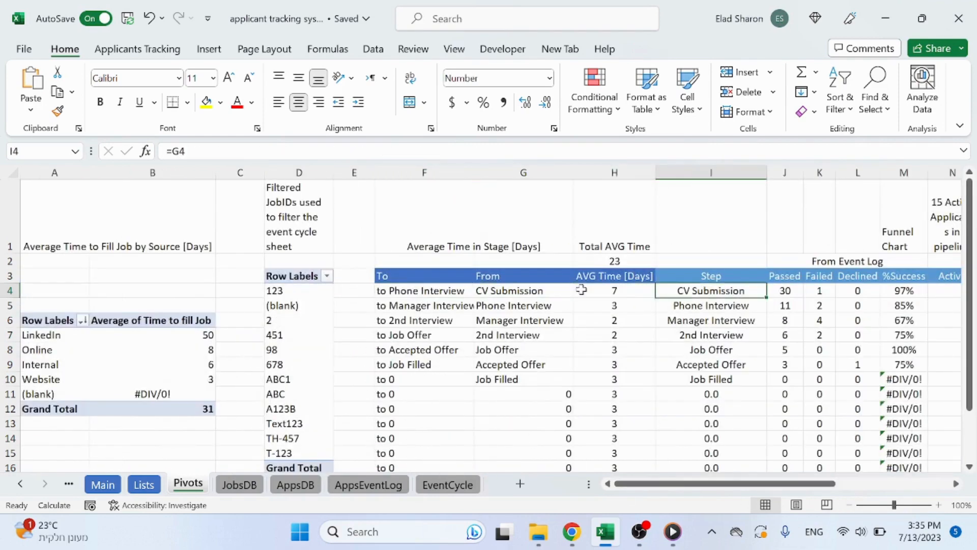
pyautogui.press('Left')
pyautogui.press('Left')
pyautogui.press('Right')
pyautogui.press('Right')
pyautogui.press('Right')
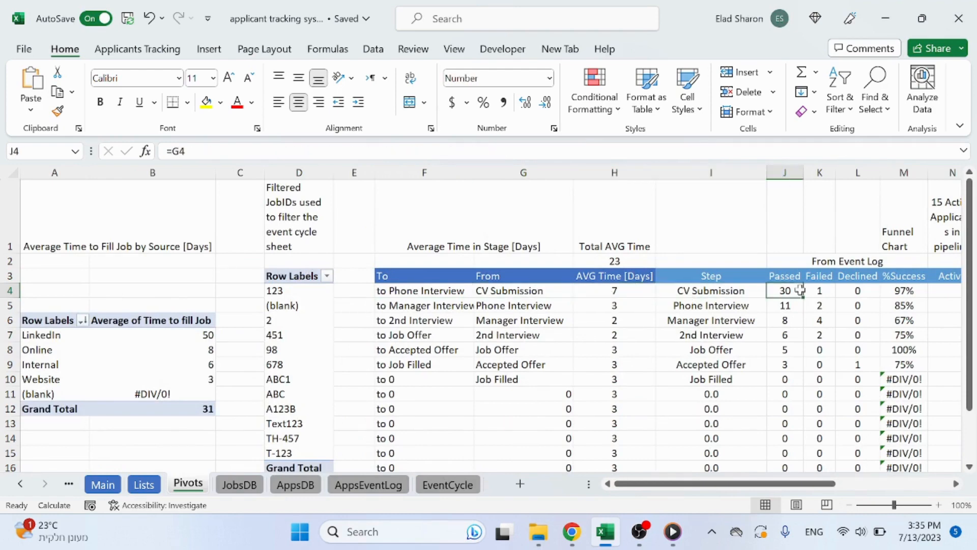
pyautogui.click(546, 289)
pyautogui.click(529, 376)
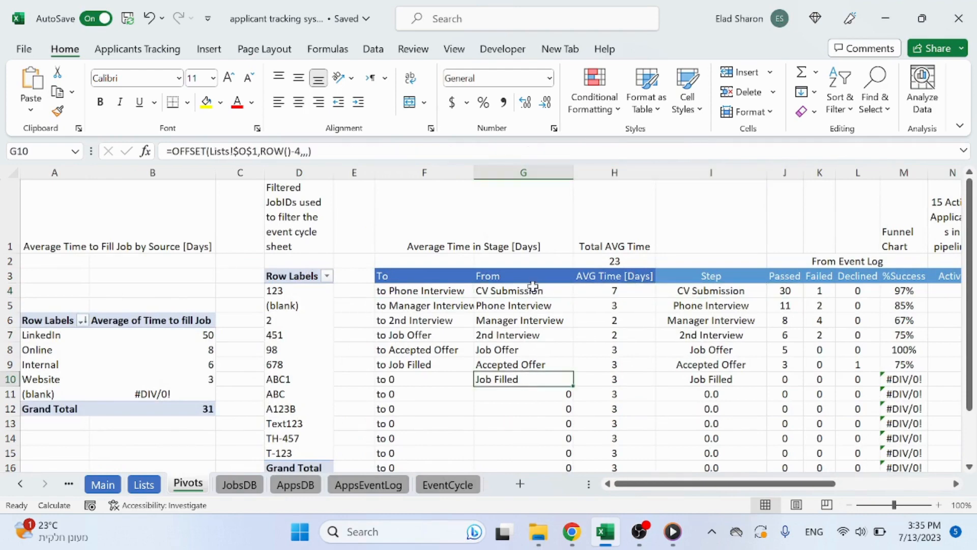
pyautogui.click(532, 286)
# - Inspect the AVERAGEIFS formula for the CV Submission average time in cell H4 without changing it
pyautogui.click(624, 291)
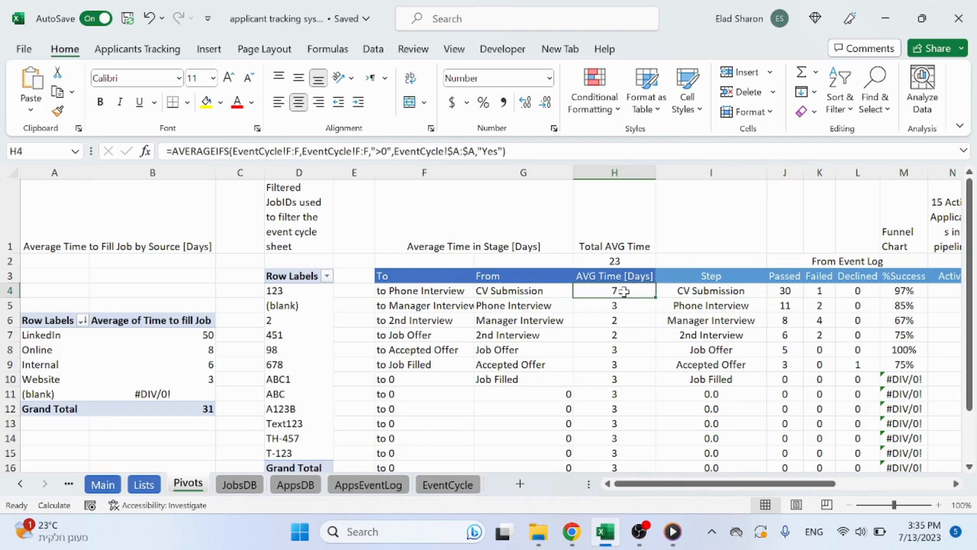
pyautogui.doubleClick(624, 292)
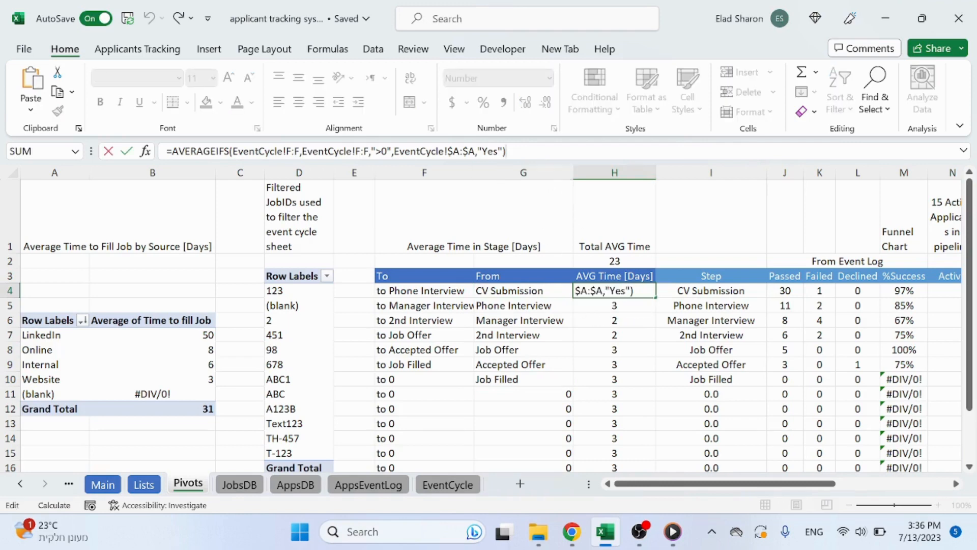
pyautogui.press('Return')
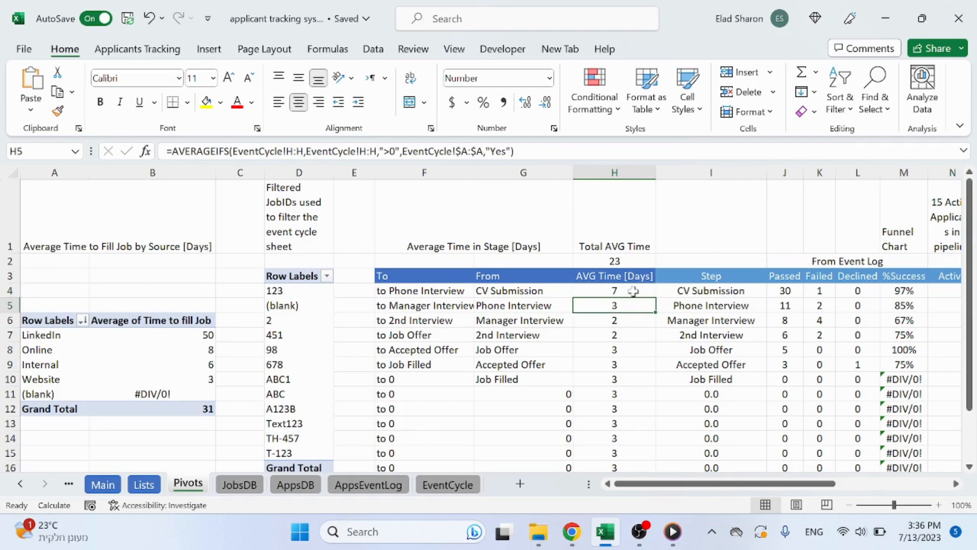
# - On EventCycle, examine the CV Submission Time column F and the Appears in Dashboard Slicers column that the average formula references
pyautogui.click(439, 485)
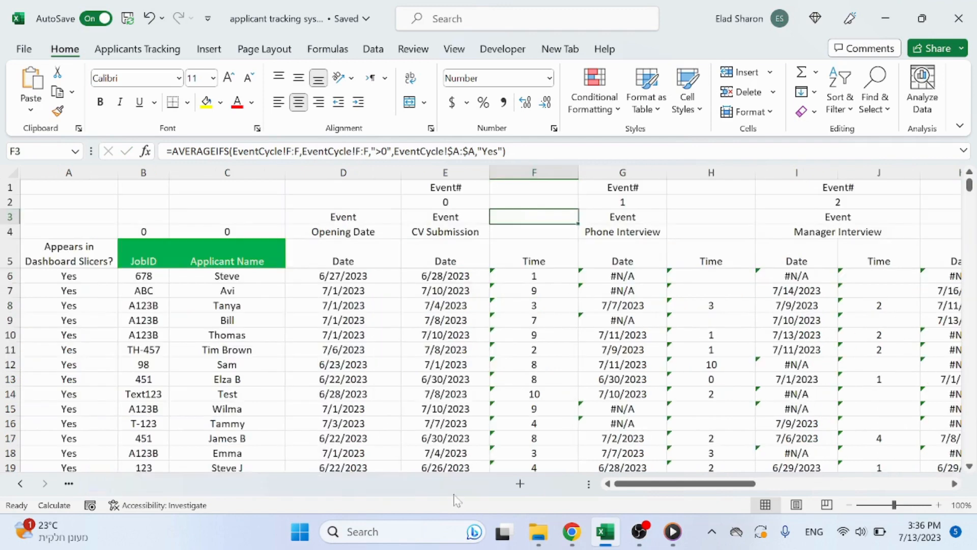
pyautogui.click(522, 176)
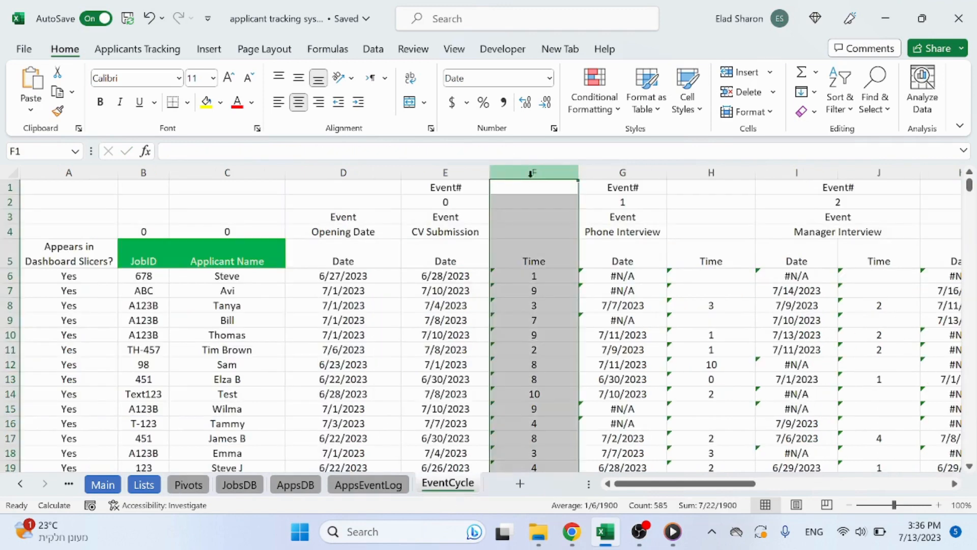
pyautogui.click(73, 275)
pyautogui.click(84, 350)
pyautogui.scroll(-5, 86, 348)
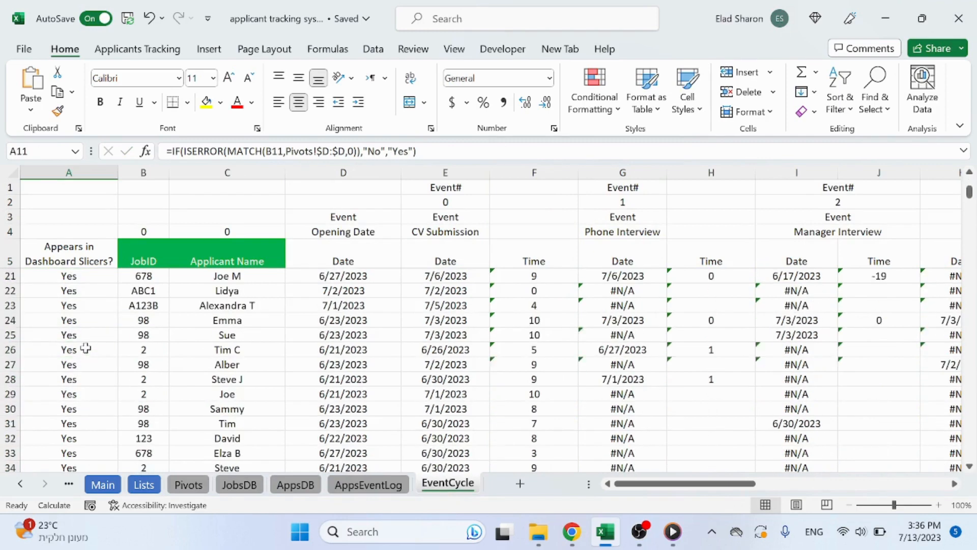
pyautogui.scroll(-6, 86, 348)
pyautogui.scroll(11, 82, 348)
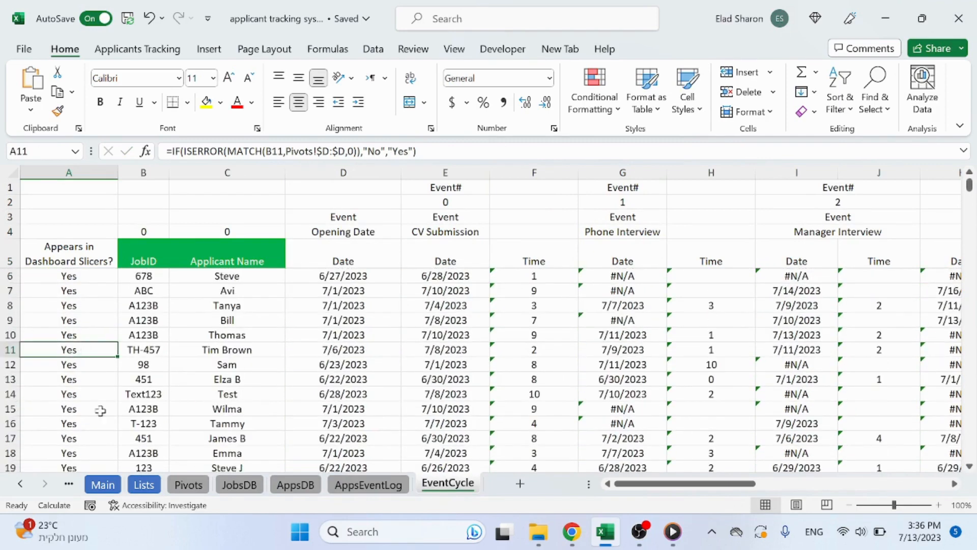
# - Filter the Dashboard's monthly Opening Date timeline to Jun 2023
pyautogui.click(188, 484)
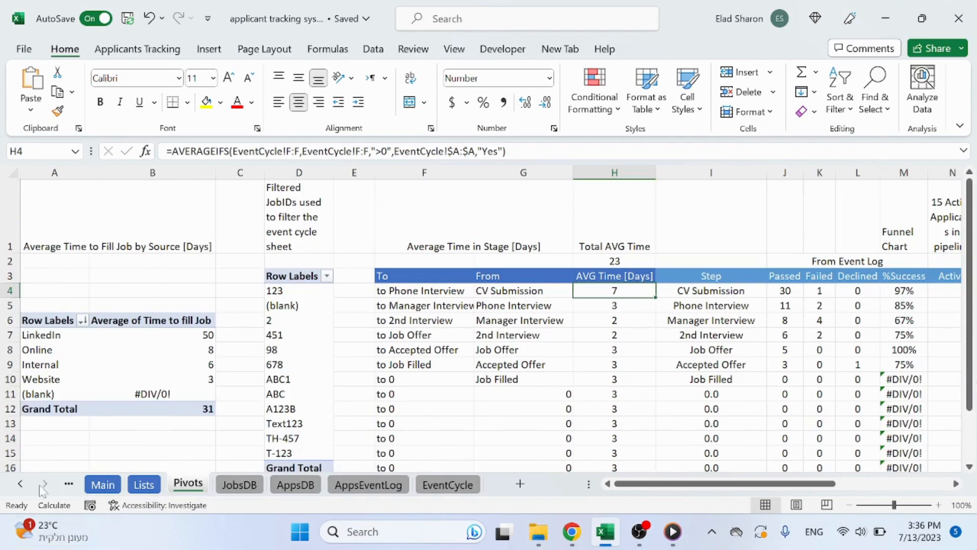
pyautogui.click(21, 485)
pyautogui.click(116, 485)
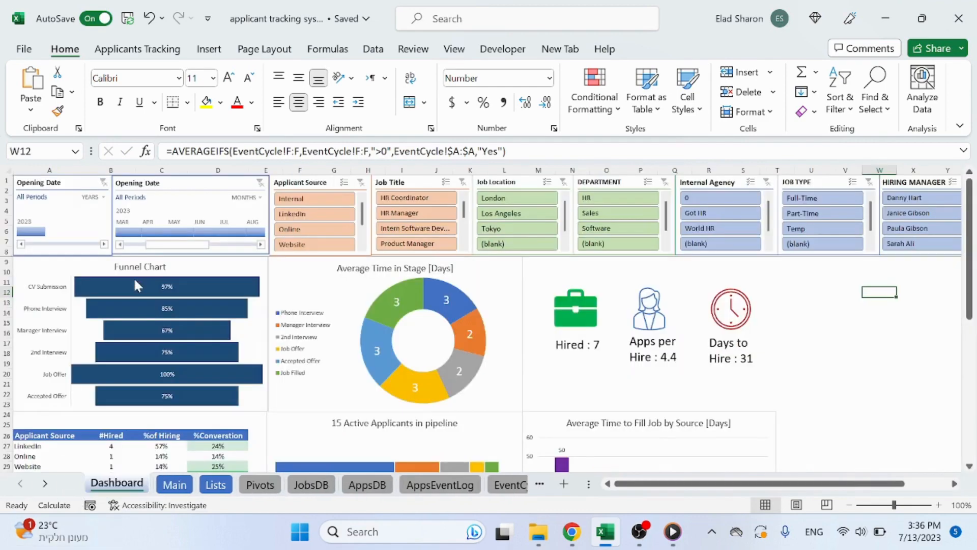
pyautogui.click(217, 232)
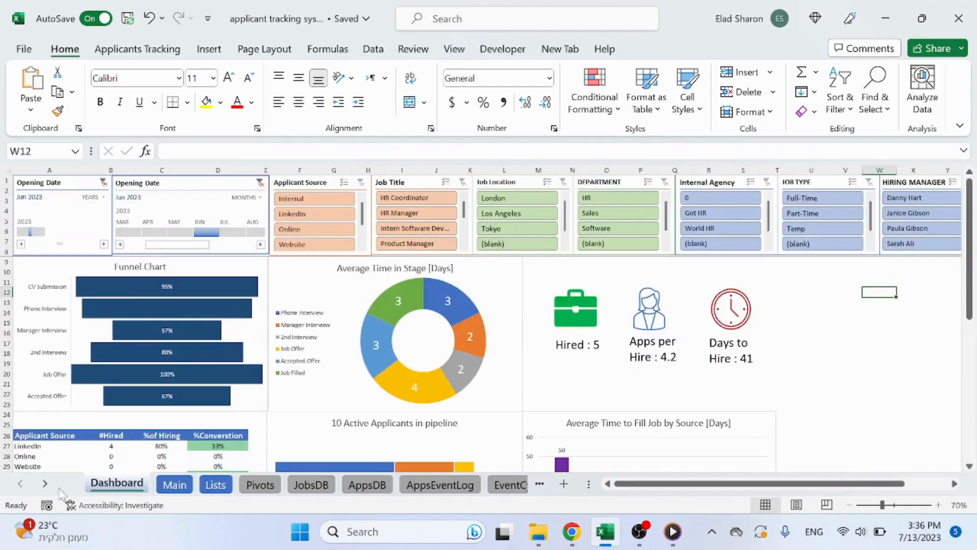
# - On EventCycle, check the Appears in Dashboard Slicers flags in rows 7 to 11 against the dashboard filter
pyautogui.click(44, 483)
pyautogui.click(368, 484)
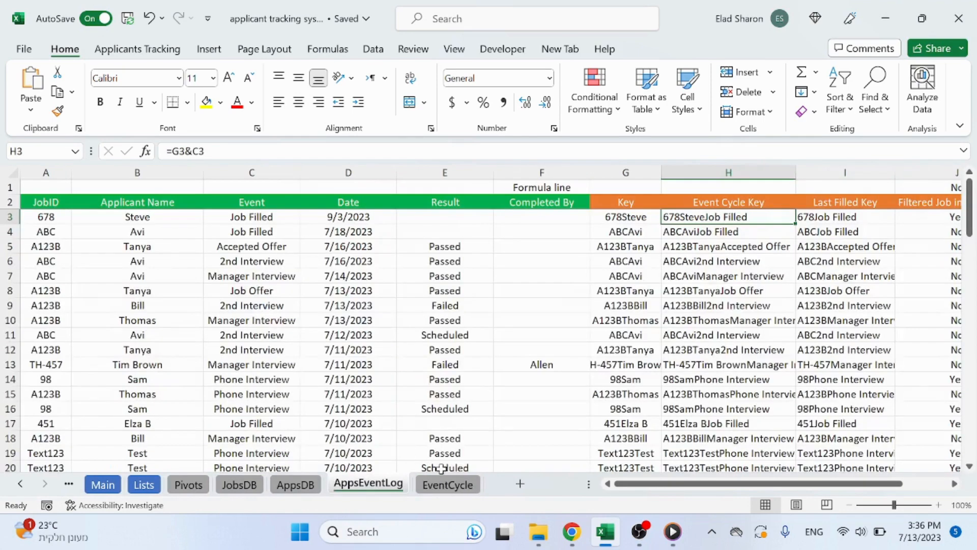
pyautogui.click(447, 484)
pyautogui.moveTo(79, 293); pyautogui.dragTo(87, 351)
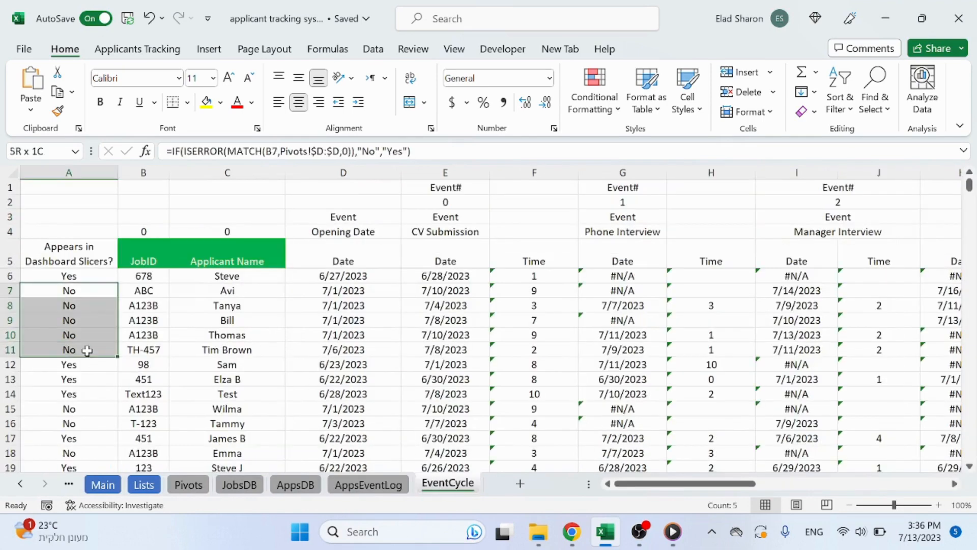
# - On Pivots, review the AVG Time values in H4:H10 and the 2nd Interview average formula
pyautogui.click(188, 484)
pyautogui.moveTo(616, 377); pyautogui.dragTo(615, 294)
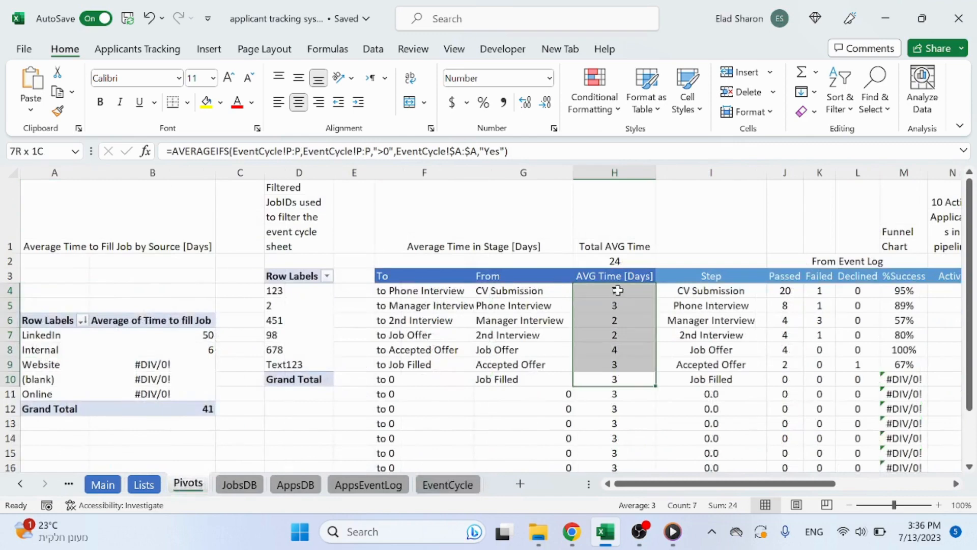
pyautogui.click(617, 335)
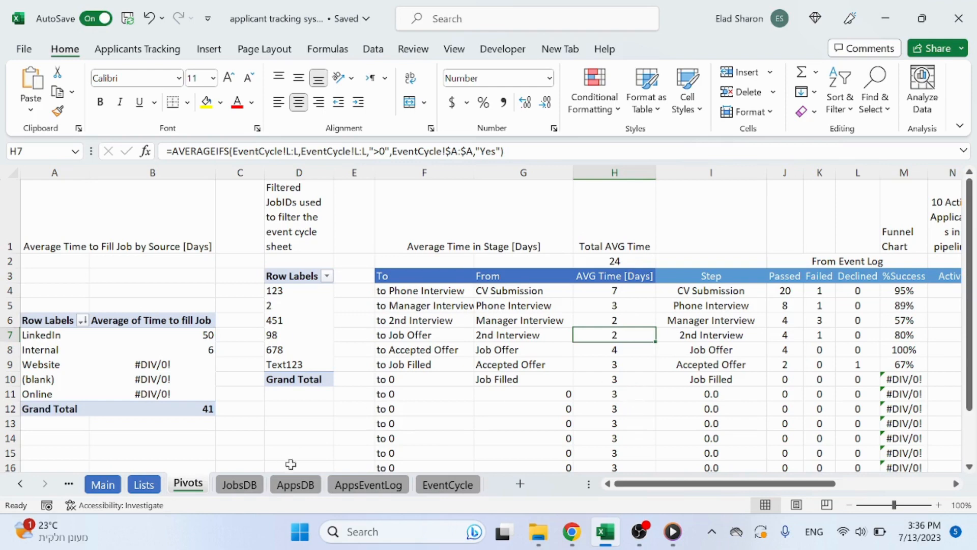
# - Inspect the COUNTIFS formula behind the CV Submission Passed count in cell J4 without changing it
pyautogui.moveTo(728, 486); pyautogui.dragTo(814, 478)
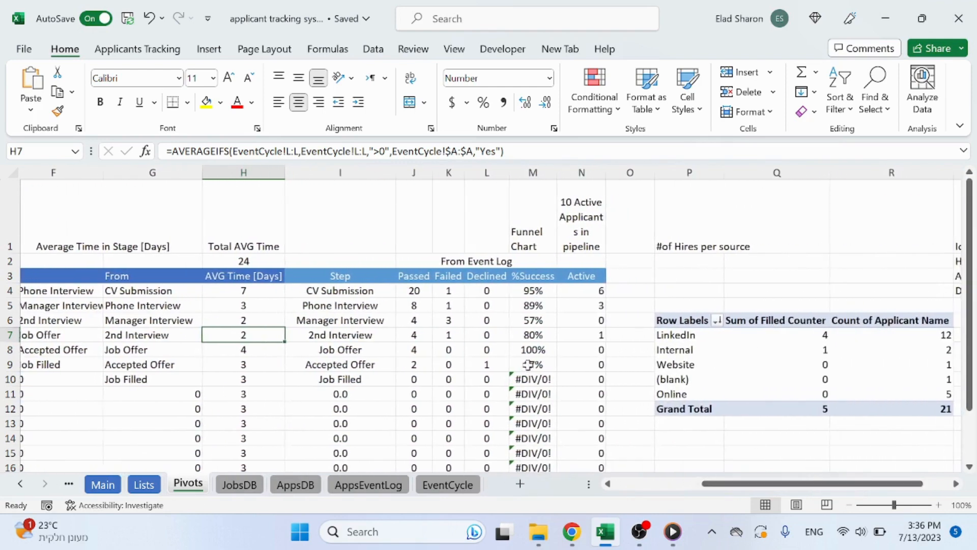
pyautogui.click(386, 294)
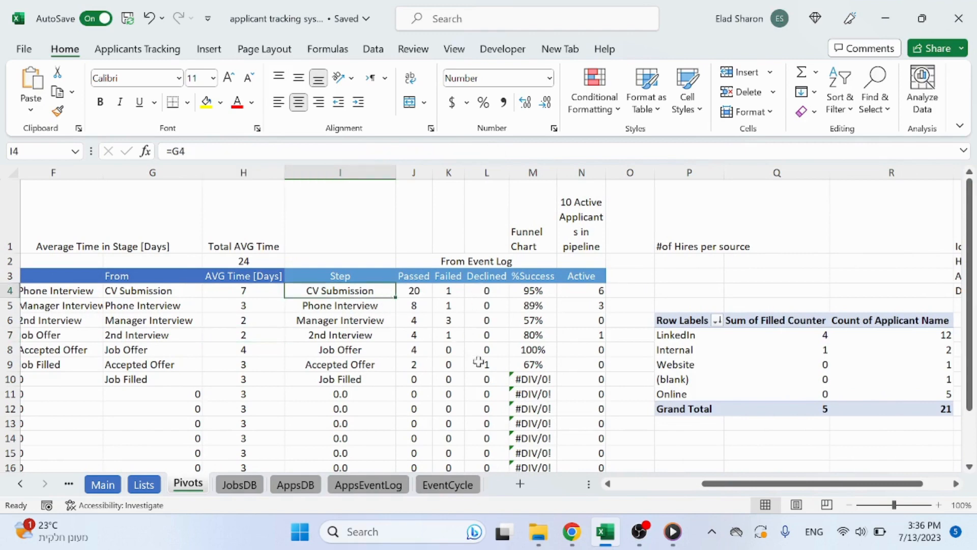
pyautogui.click(446, 305)
pyautogui.click(423, 291)
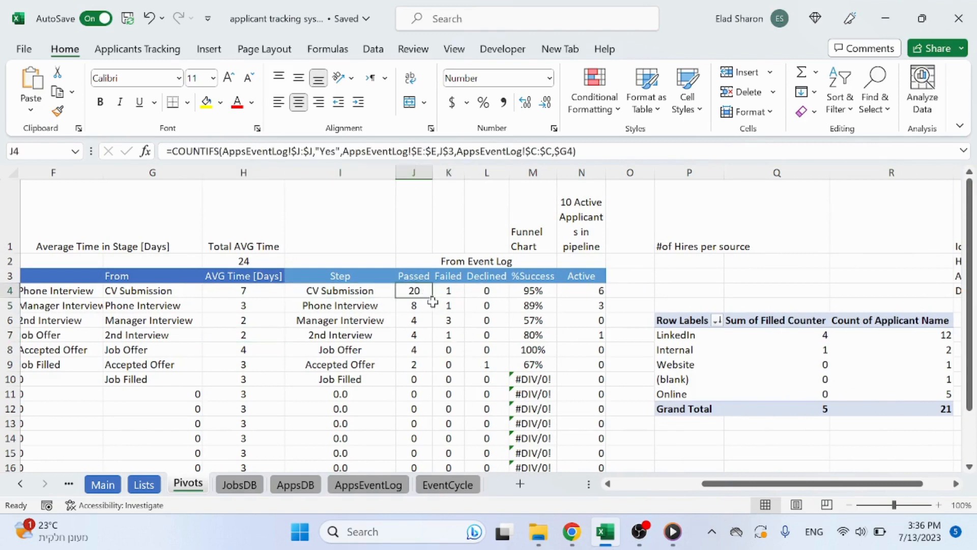
pyautogui.press('F2')
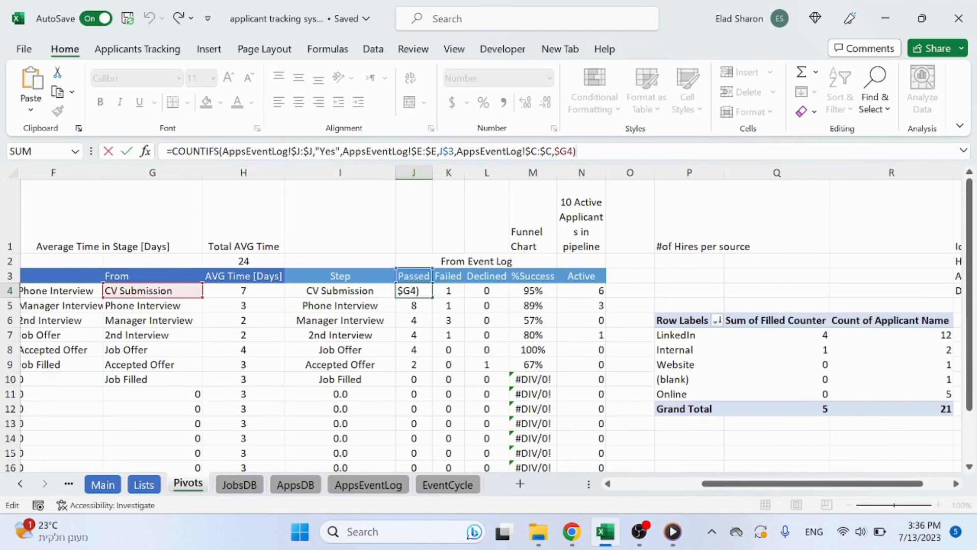
pyautogui.hotkey('ctrl', 'Return')
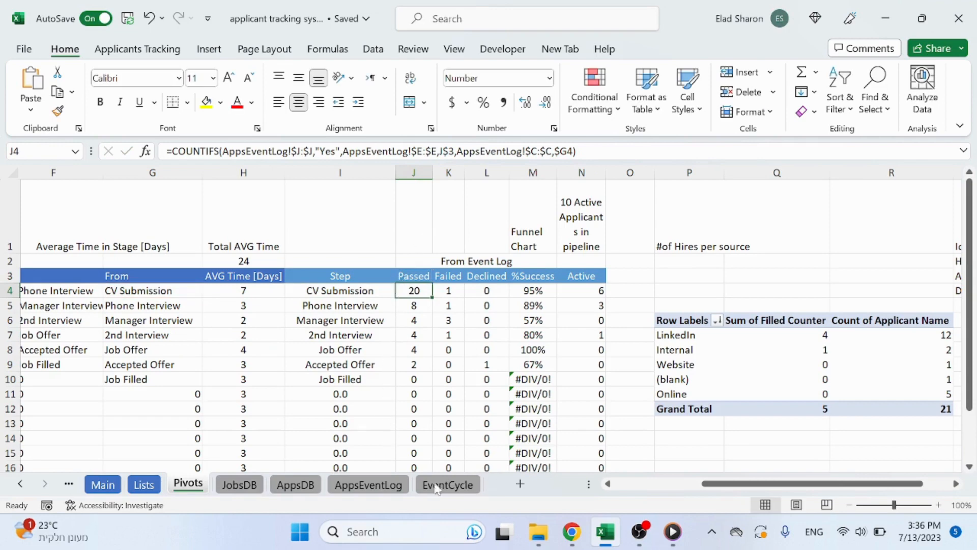
# - On AppsEventLog, show the Result, Event and Filtered Job in Dashboard columns used as criteria ranges
pyautogui.click(382, 485)
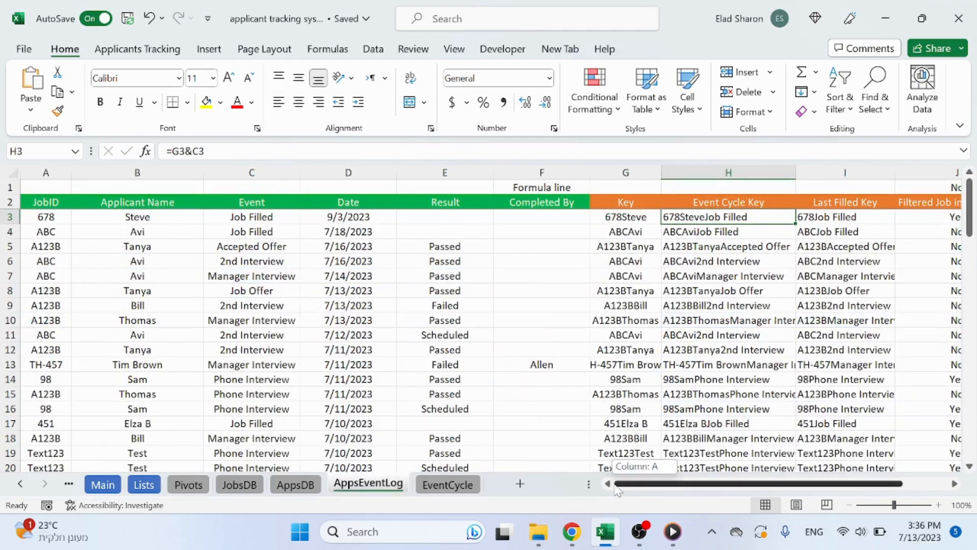
pyautogui.click(455, 172)
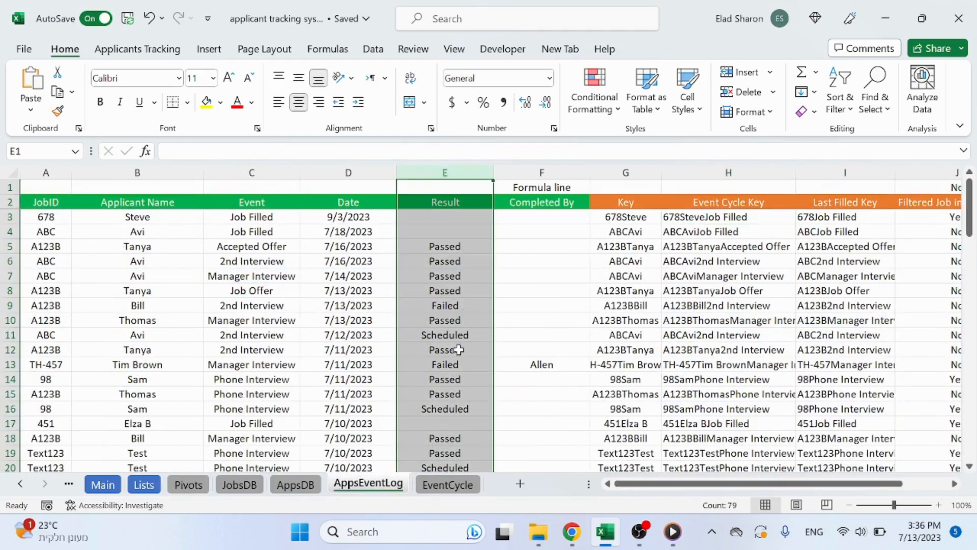
pyautogui.click(253, 172)
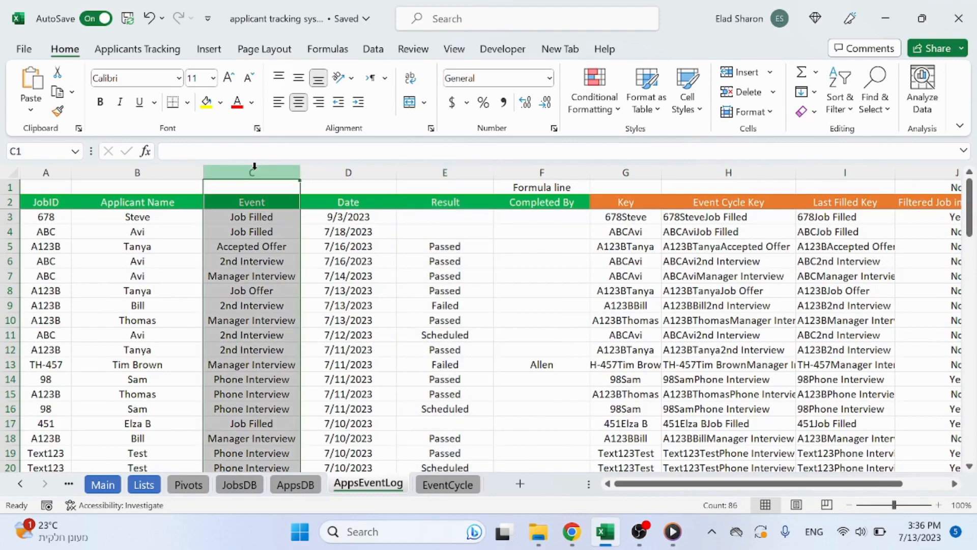
pyautogui.moveTo(718, 484); pyautogui.dragTo(764, 486)
pyautogui.moveTo(888, 482)
pyautogui.mouseDown()
pyautogui.moveTo(899, 492)
pyautogui.moveTo(873, 487)
pyautogui.mouseUp()
pyautogui.click(733, 172)
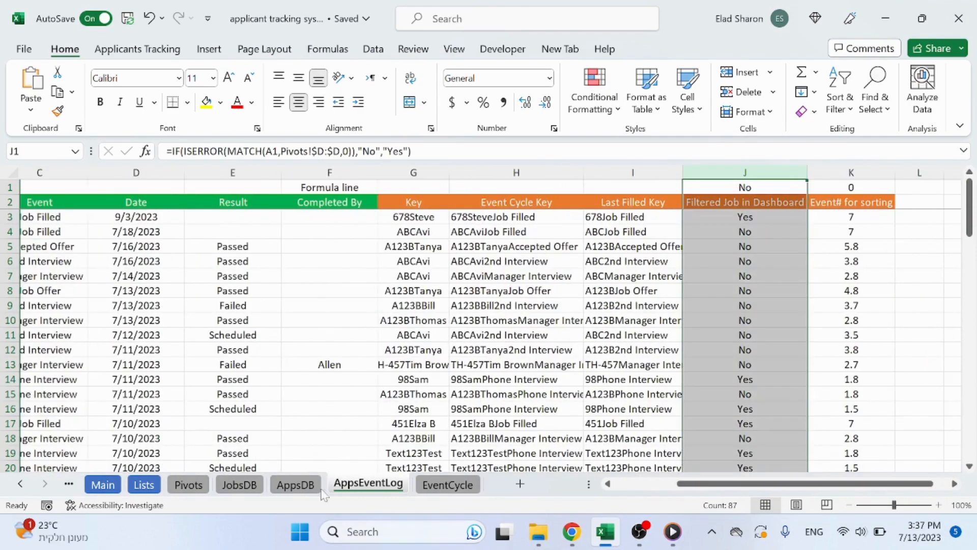
# - Return to Pivots and step through the criteria ranges of the Passed COUNTIFS formula in J4, leaving it unchanged
pyautogui.click(203, 485)
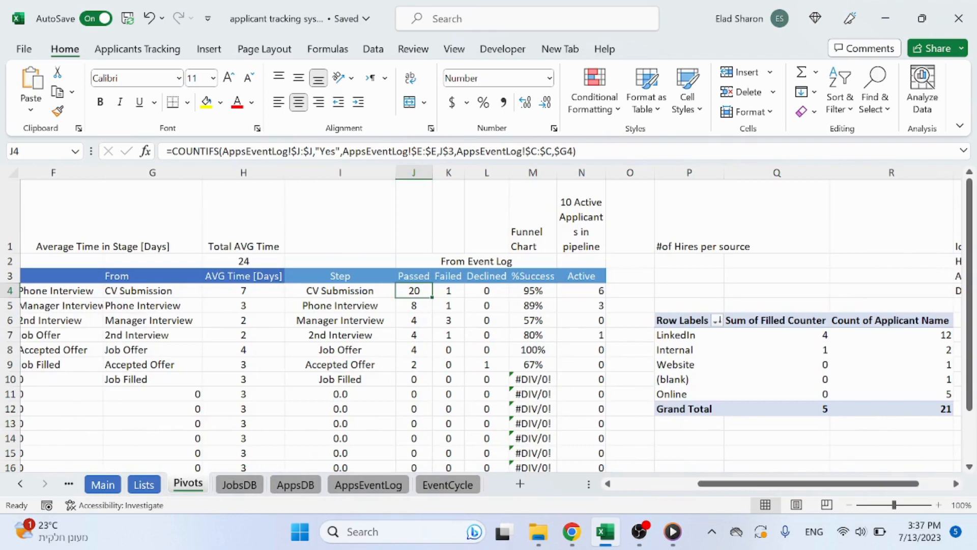
pyautogui.click(214, 151)
pyautogui.press('Right')
pyautogui.press('Right')
pyautogui.press('Right')
pyautogui.press('Right')
pyautogui.press('Right')
pyautogui.press('Right')
pyautogui.press('Right')
pyautogui.press('Right')
pyautogui.press('Right')
pyautogui.press('Right')
pyautogui.press('Right')
pyautogui.press('Right')
pyautogui.press('Right')
pyautogui.press('Right')
pyautogui.press('Right')
pyautogui.press('Right')
pyautogui.press('Right')
pyautogui.press('Right')
pyautogui.press('Right')
pyautogui.press('Right')
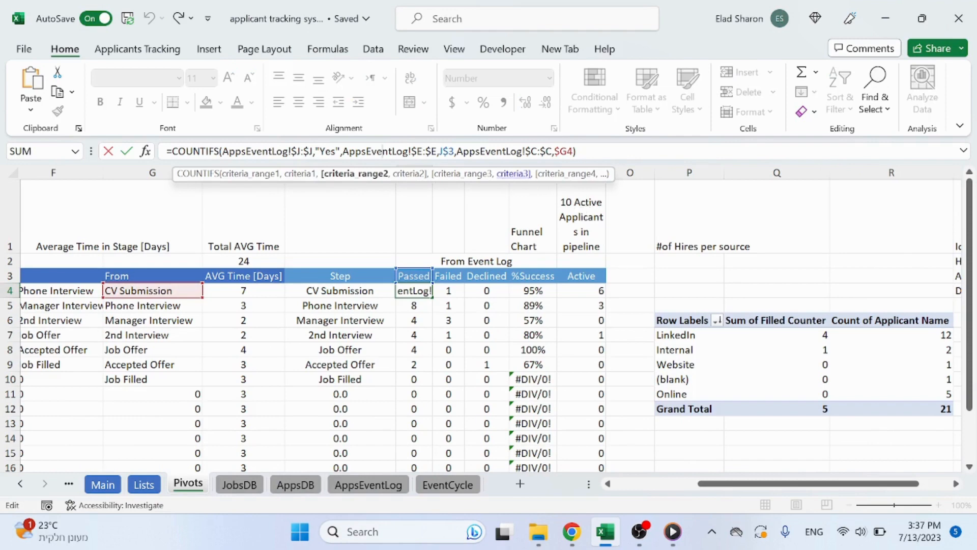
pyautogui.hotkey('ctrl', 'Return')
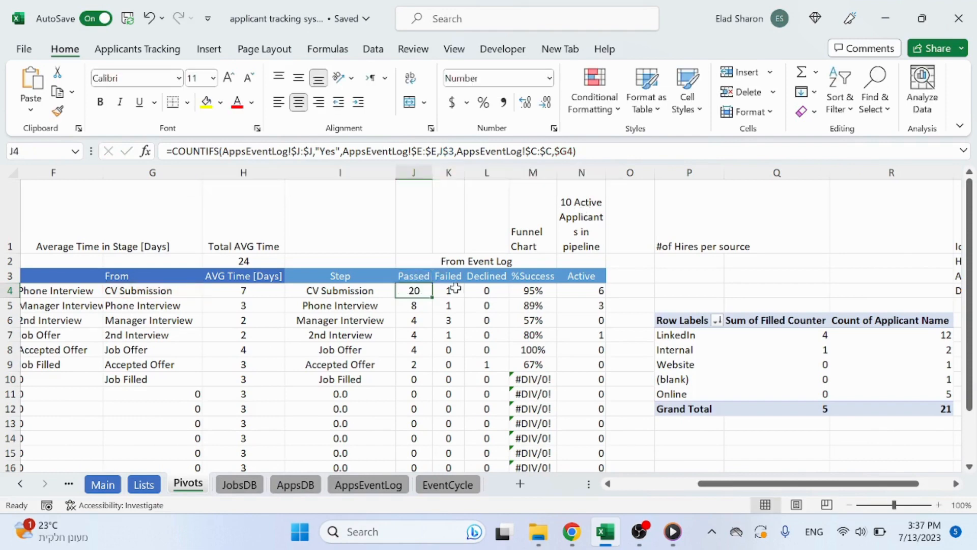
# - Inspect the %Success formula for CV Submission in cell M4 and its referenced cells, leaving it unchanged
pyautogui.press('Right')
pyautogui.press('Right')
pyautogui.click(518, 293)
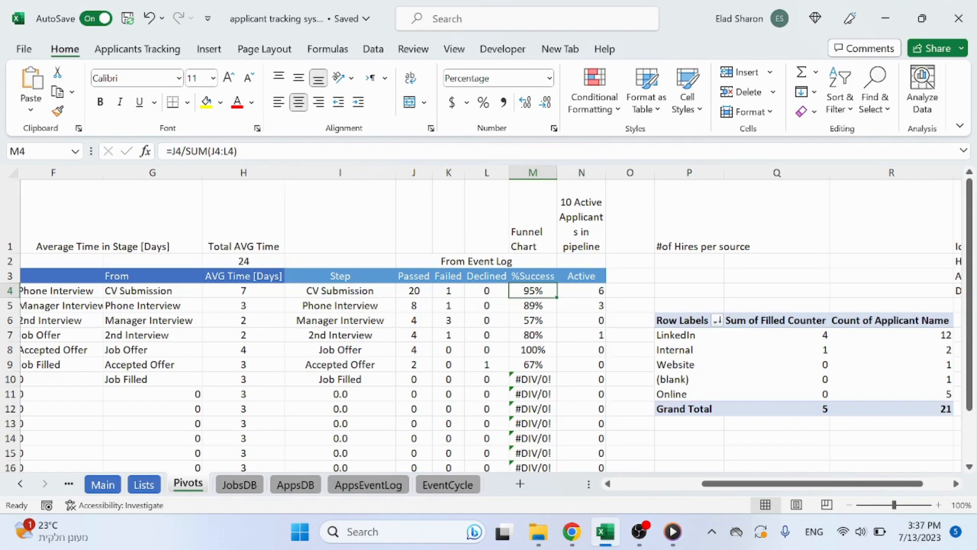
pyautogui.press('F2')
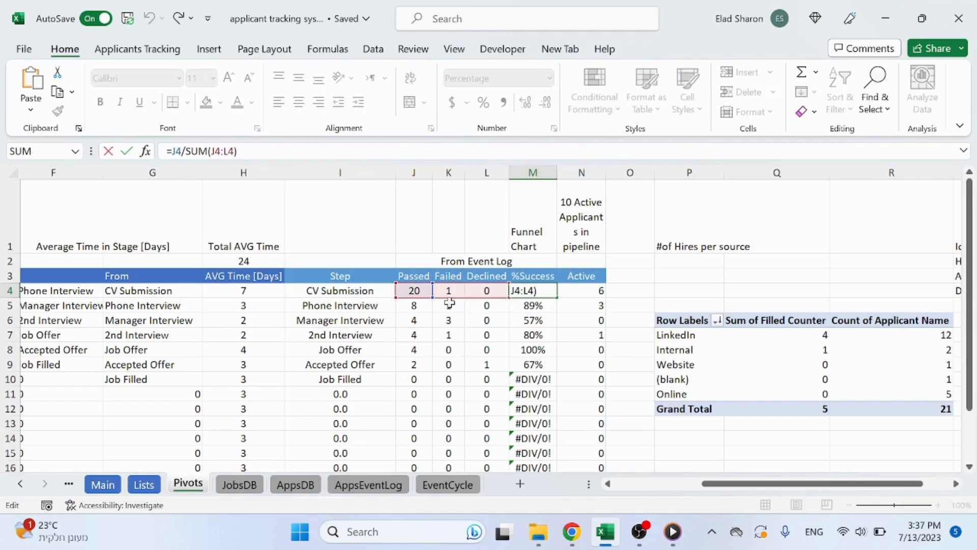
pyautogui.hotkey('ctrl', 'Return')
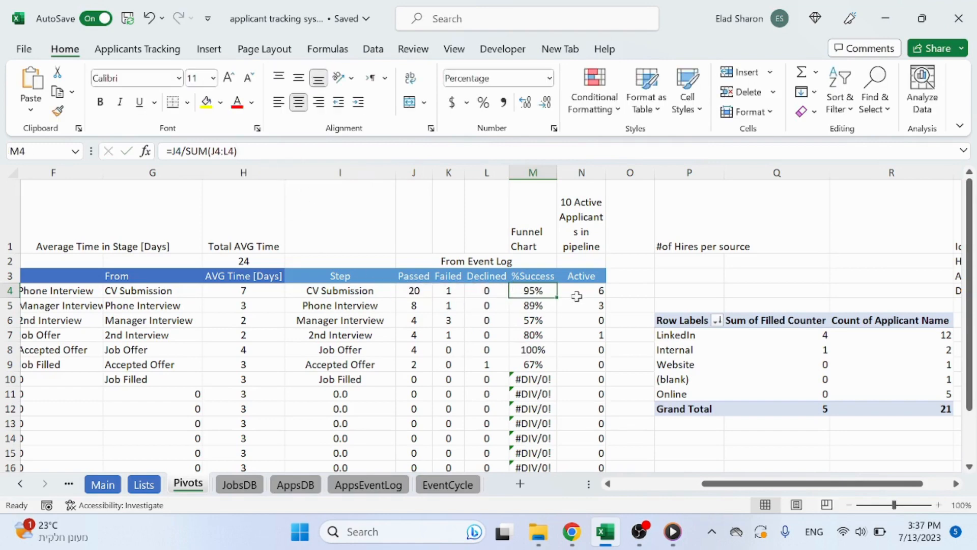
# - Inspect the Active COUNTIFS formula in N4, then show its Filtered Job in Dashboard criteria column from the first rows of AppsDB
pyautogui.click(579, 293)
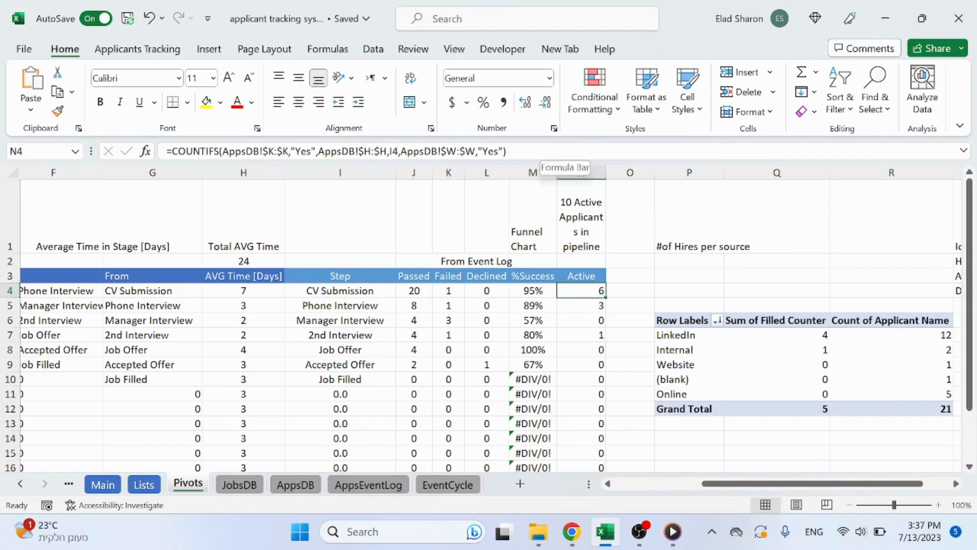
pyautogui.click(301, 484)
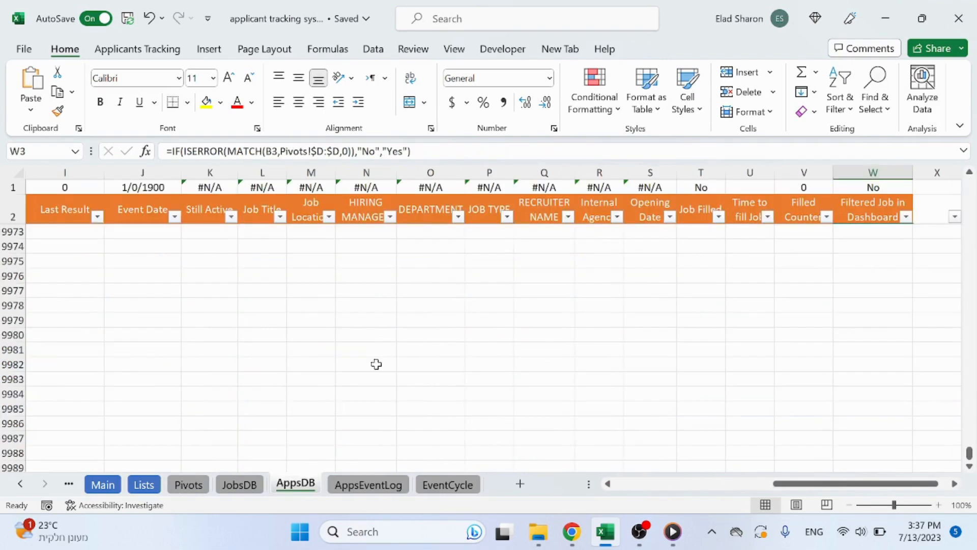
pyautogui.scroll(15, 517, 343)
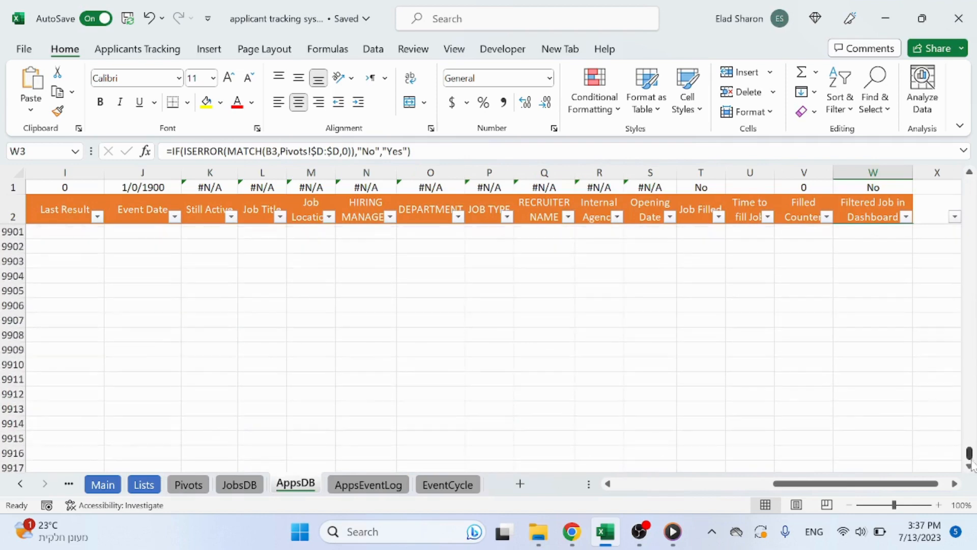
pyautogui.moveTo(969, 451); pyautogui.dragTo(970, 183)
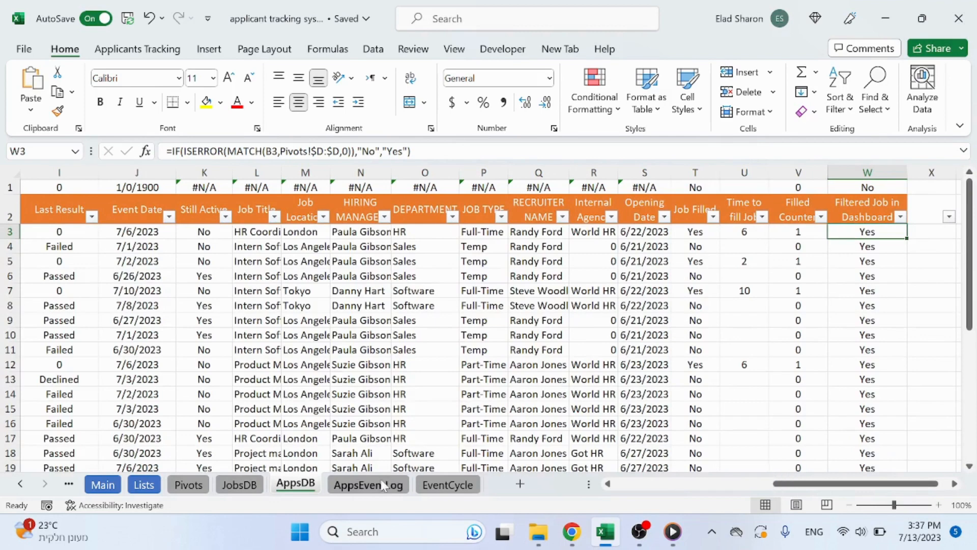
# - Return to Pivots and examine the N1 formula that joins the sum of N4:N9 with the active applicants text
pyautogui.click(188, 484)
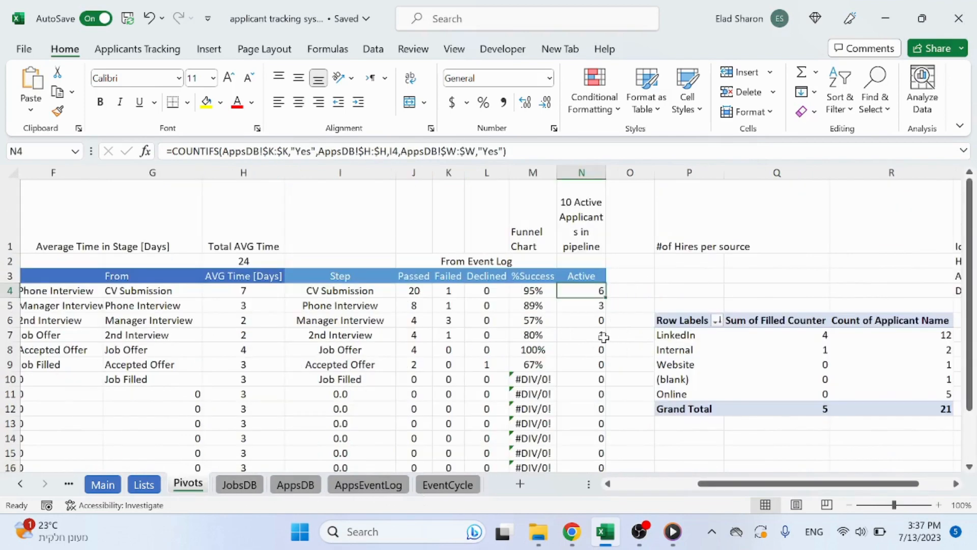
pyautogui.click(580, 224)
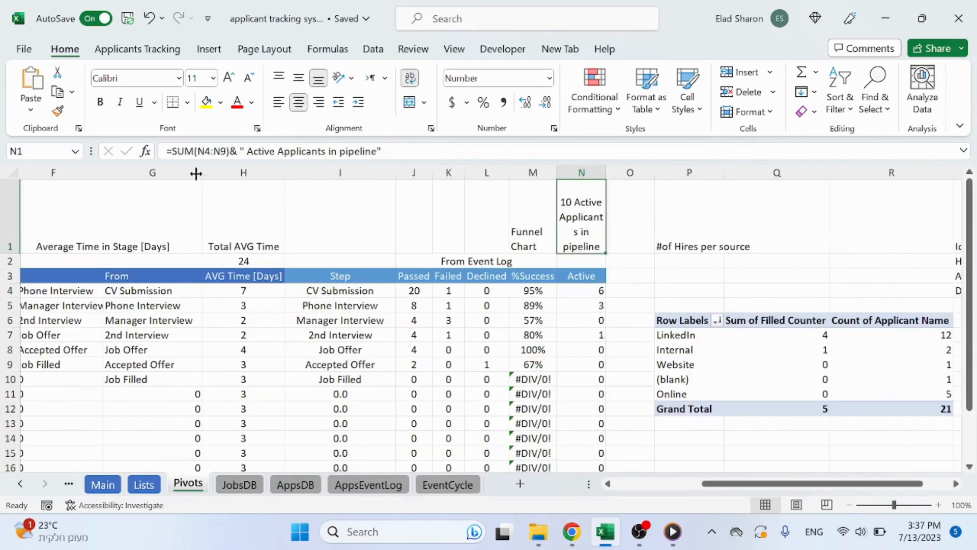
pyautogui.click(320, 152)
pyautogui.press('Escape')
pyautogui.click(227, 151)
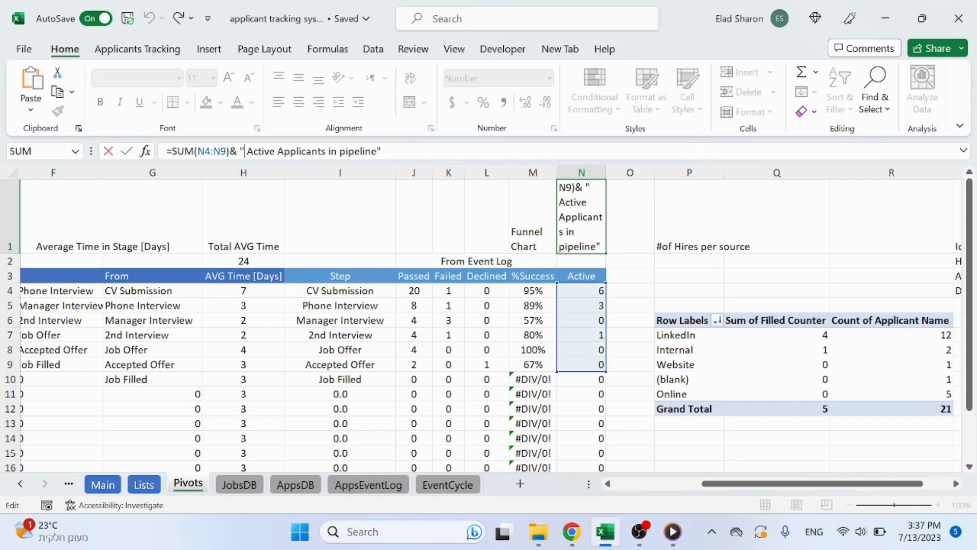
pyautogui.hotkey('ctrl', 'Return')
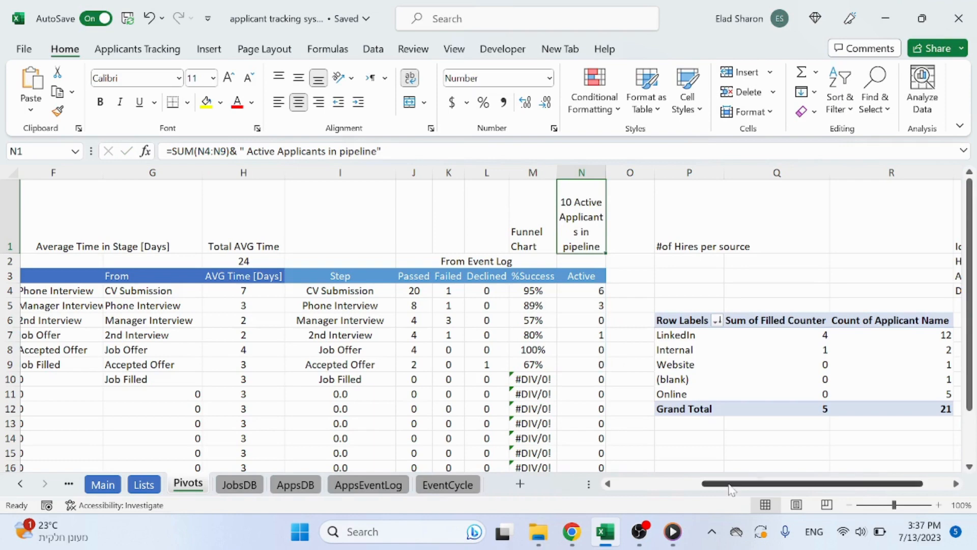
# - Inspect the Hired icon formula in T2 and its GETPIVOTDATA reference to the hires-per-source pivot, without changing it
pyautogui.moveTo(731, 490); pyautogui.dragTo(880, 486)
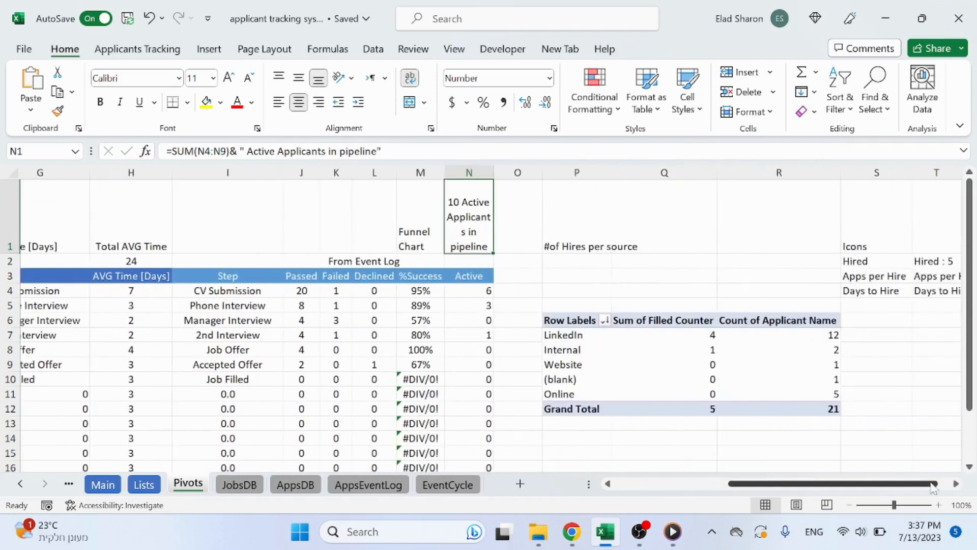
pyautogui.click(957, 484)
pyautogui.click(956, 484)
pyautogui.click(764, 264)
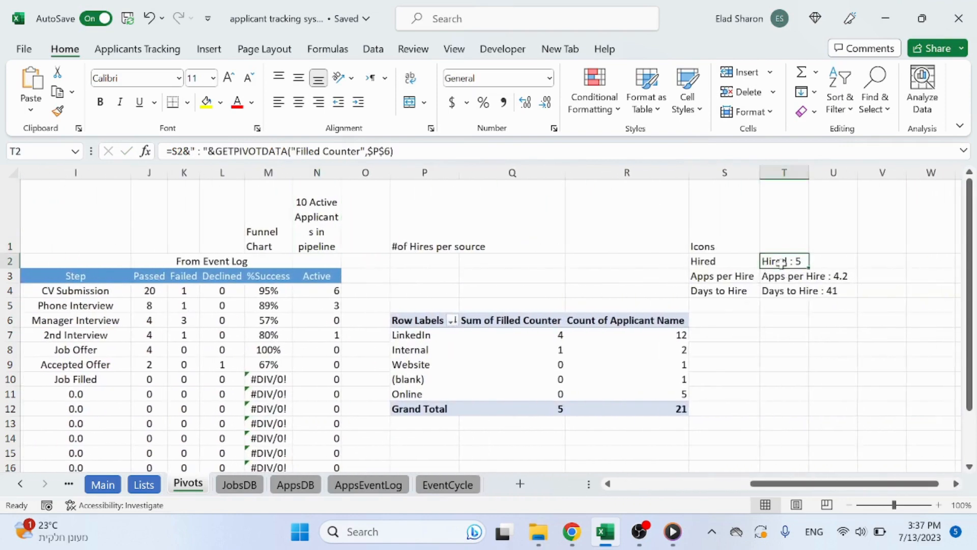
pyautogui.press('F2')
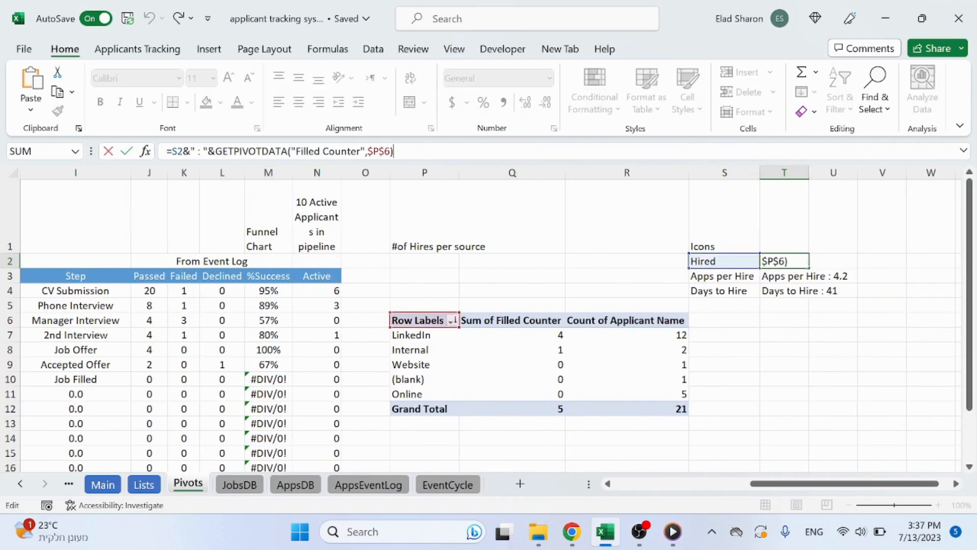
pyautogui.press('Escape')
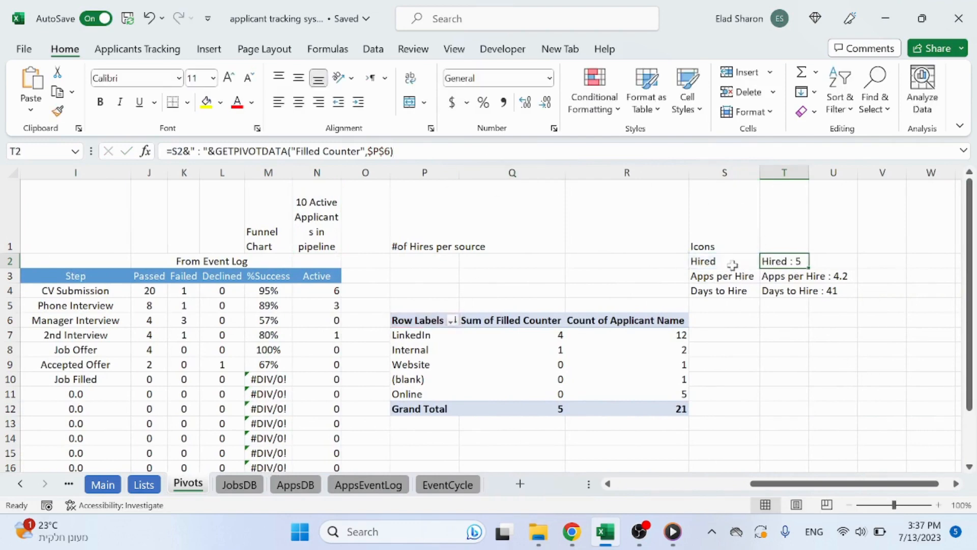
pyautogui.click(442, 153)
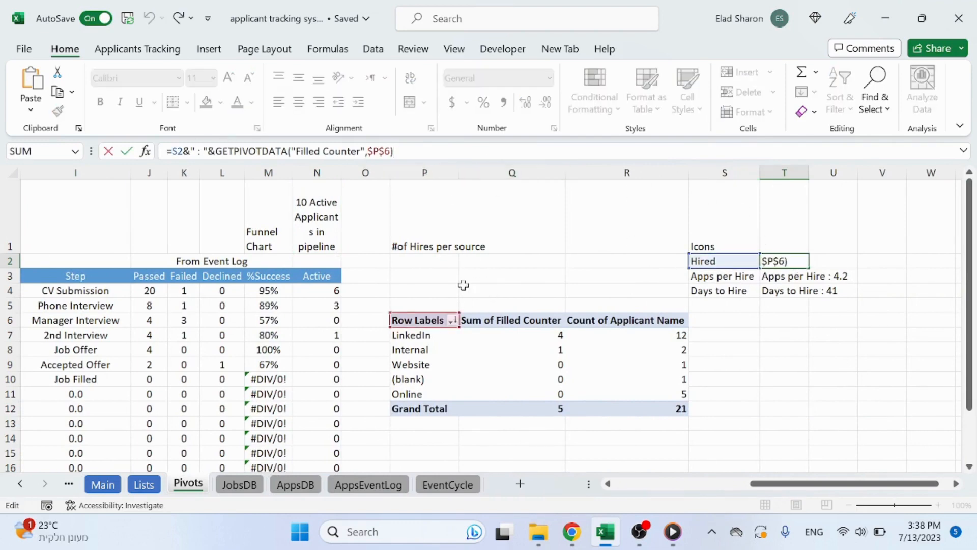
pyautogui.press('Escape')
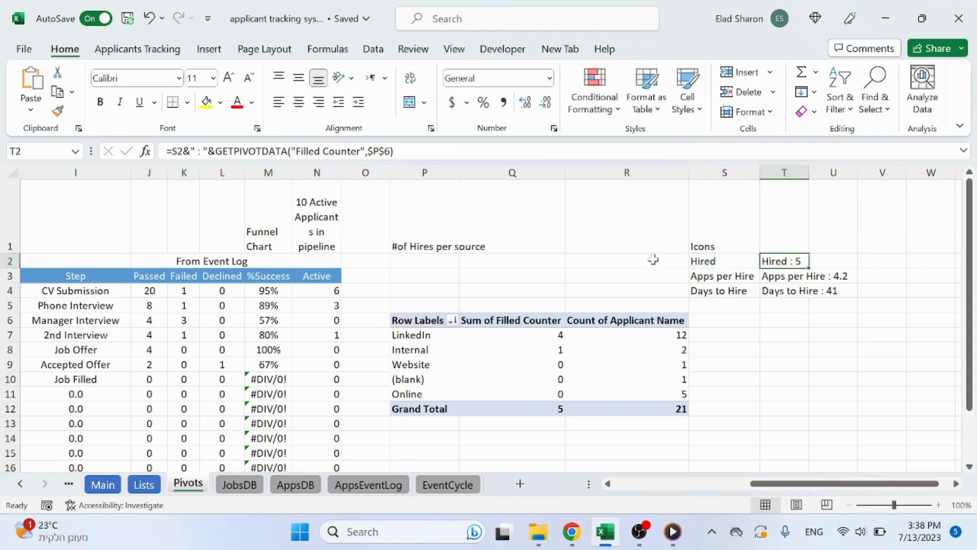
# - Try a GETPIVOTDATA formula in R2 referencing the Sum of Filled Counter grand total, then reselect the Hired formula in T2
pyautogui.click(653, 259)
pyautogui.write('=')
pyautogui.click(557, 409)
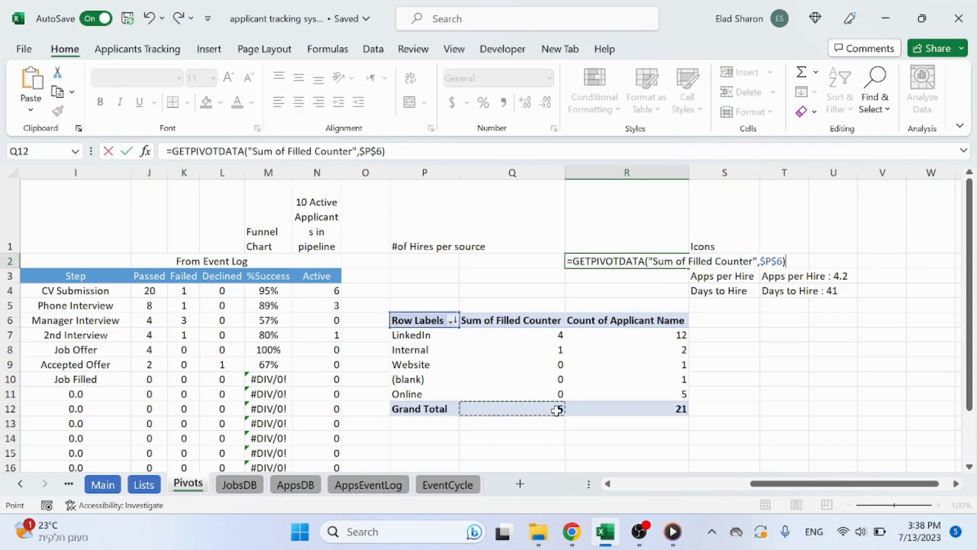
pyautogui.press('Return')
pyautogui.click(682, 260)
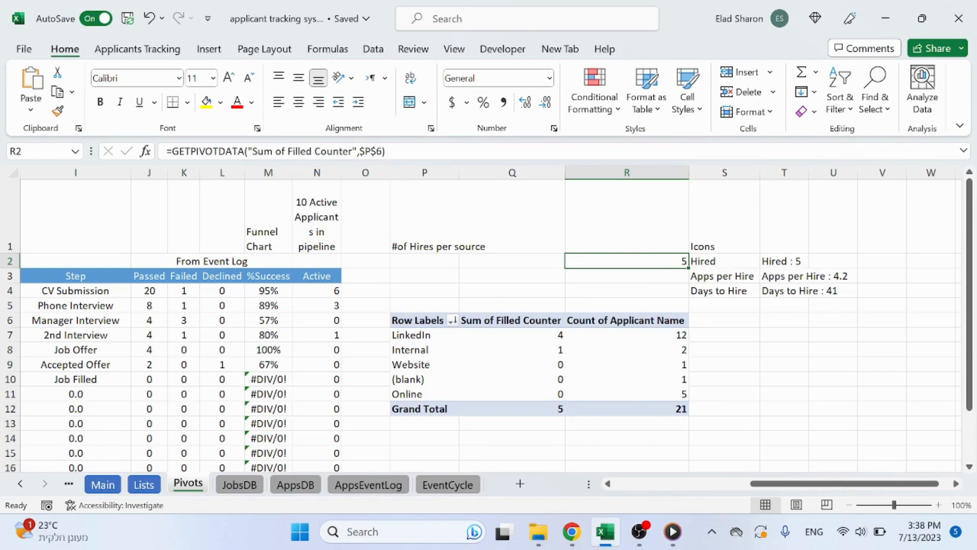
pyautogui.click(781, 260)
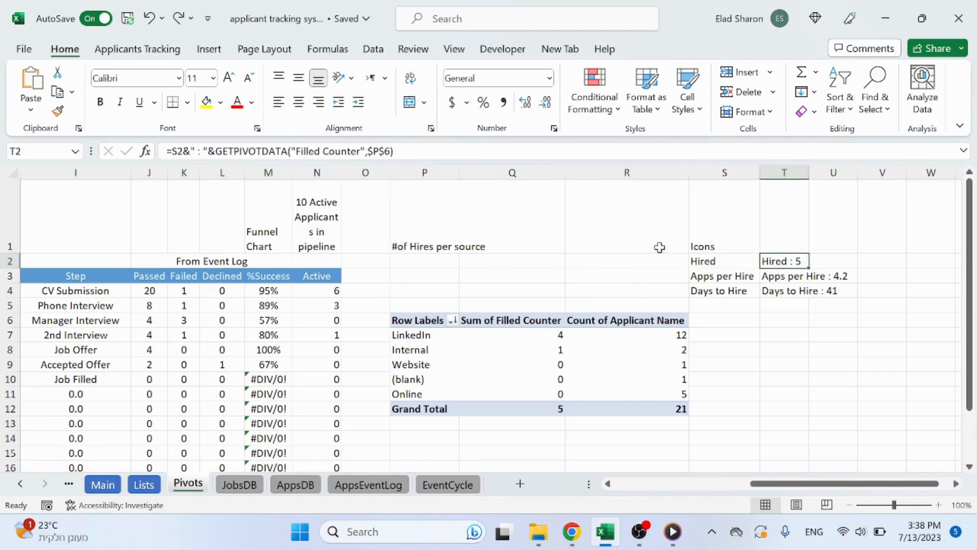
# - Inspect the Apps per Hire formula in T3, which divides the applicant count by the filled counter, without altering it
pyautogui.click(774, 275)
pyautogui.press('F2')
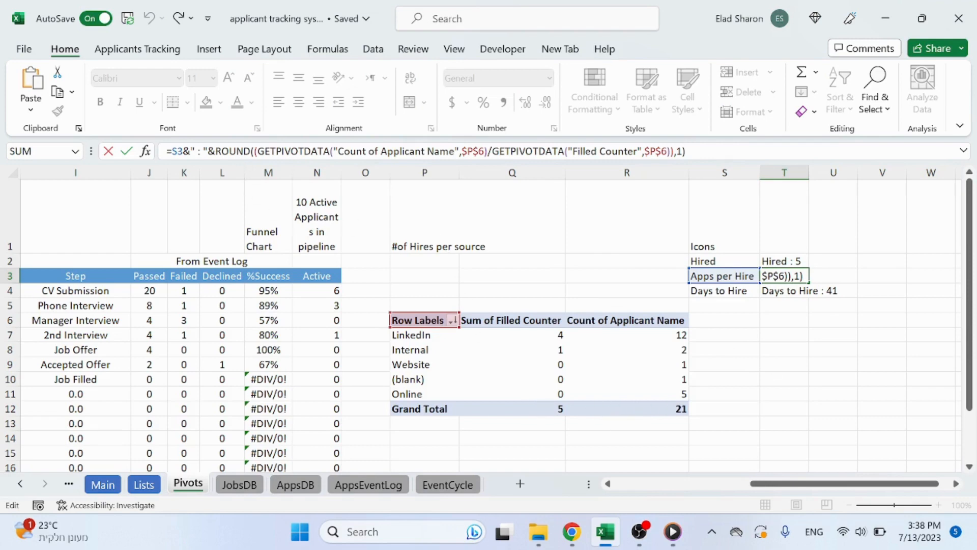
pyautogui.hotkey('ctrl', 'Return')
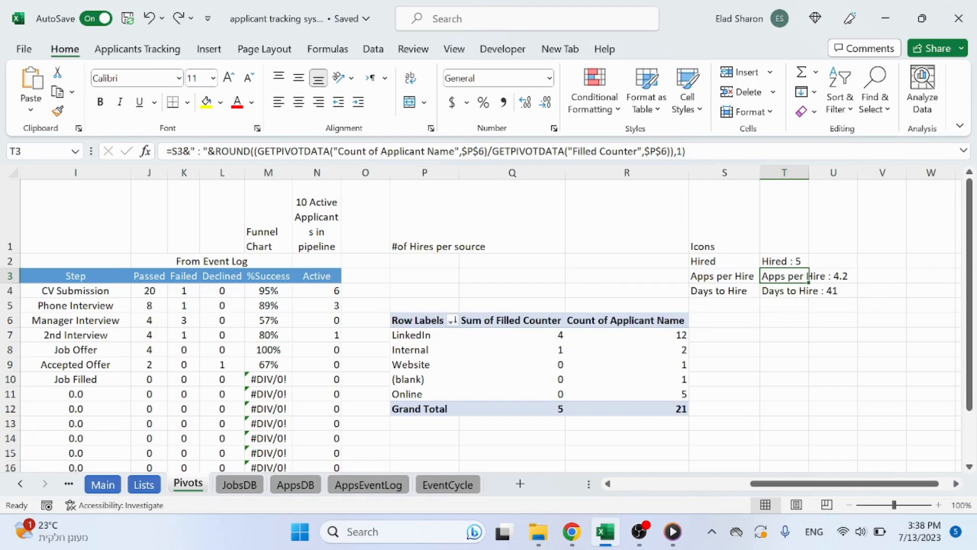
# - Inspect the Days to Hire formula in T4 and its source, the Average Time to Fill Job pivot, leaving it unchanged
pyautogui.click(792, 291)
pyautogui.press('F2')
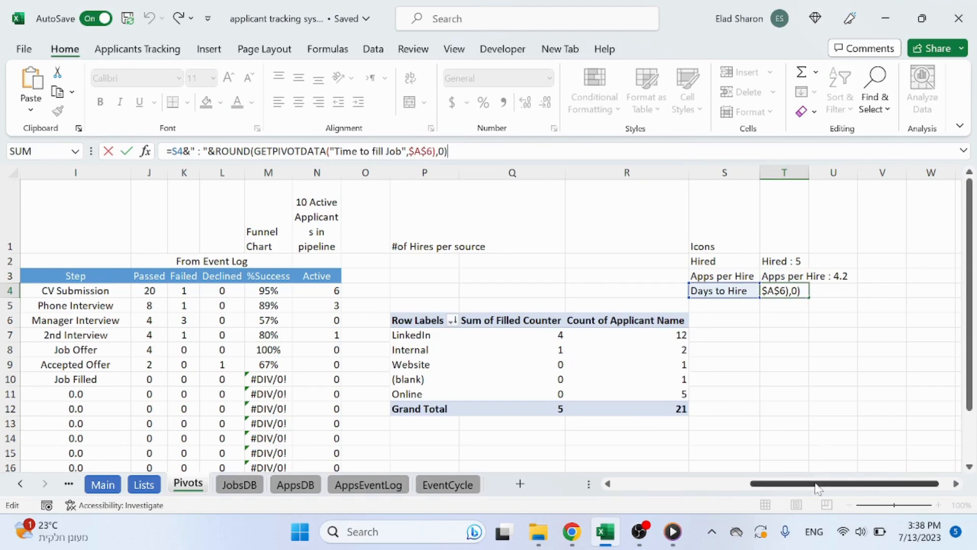
pyautogui.moveTo(825, 484); pyautogui.dragTo(609, 489)
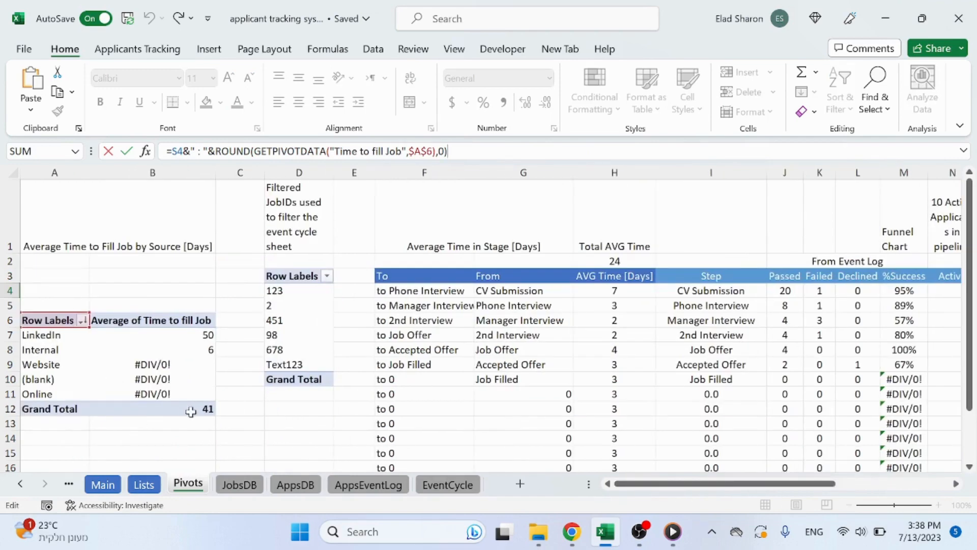
pyautogui.press('Escape')
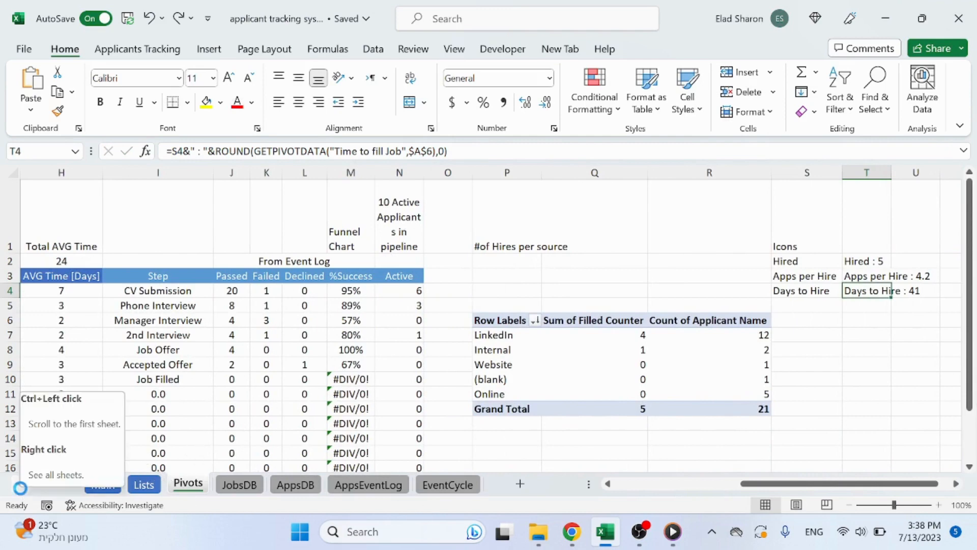
# - Go back to the Main sheet and show the custom Applicants Tracking commands
pyautogui.click(20, 486)
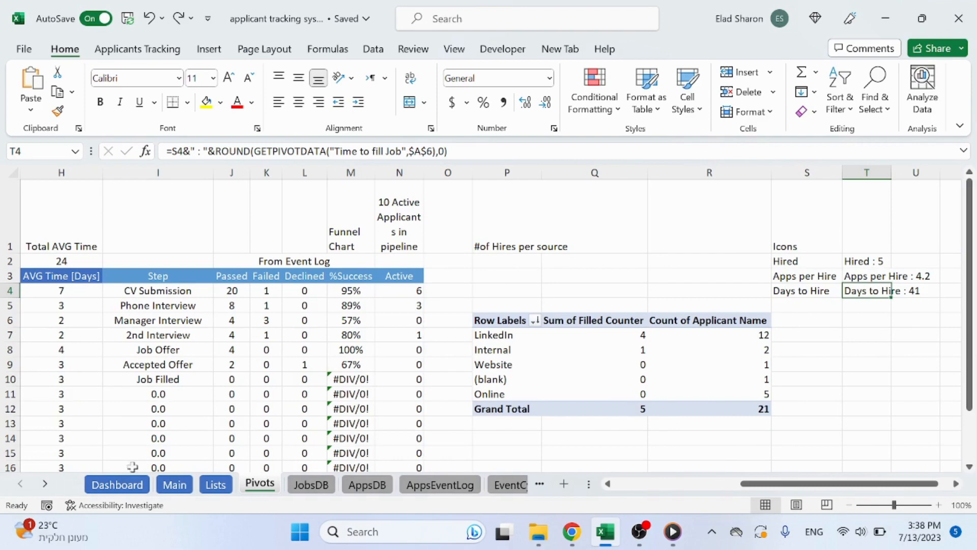
pyautogui.click(175, 485)
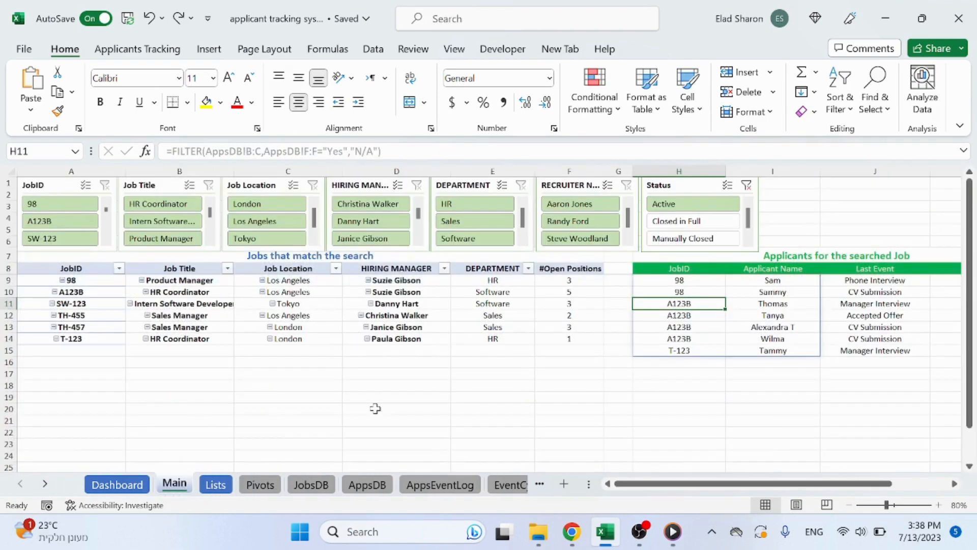
pyautogui.click(138, 49)
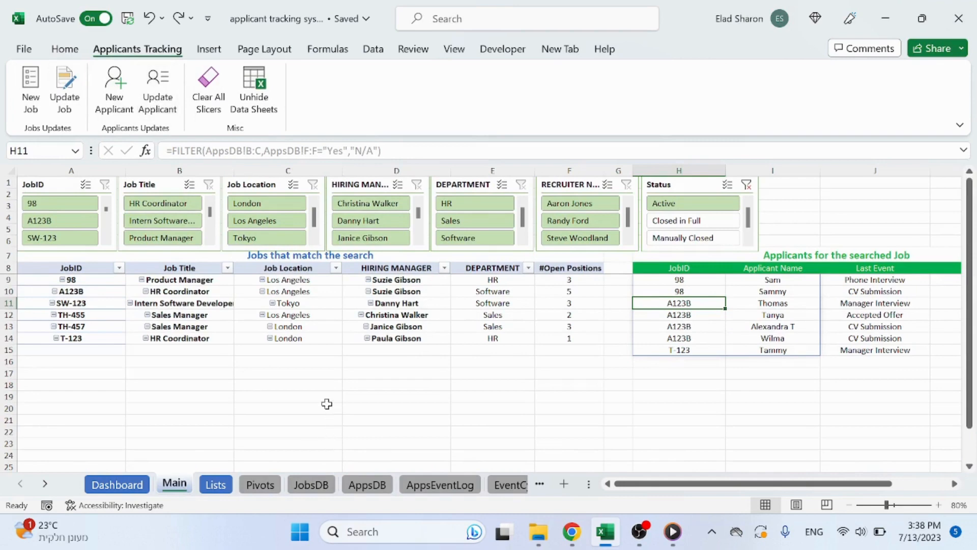
# - On the Lists sheet, review the editable lists such as Job Title, Job Location, Hiring Manager and Job Type
pyautogui.click(216, 484)
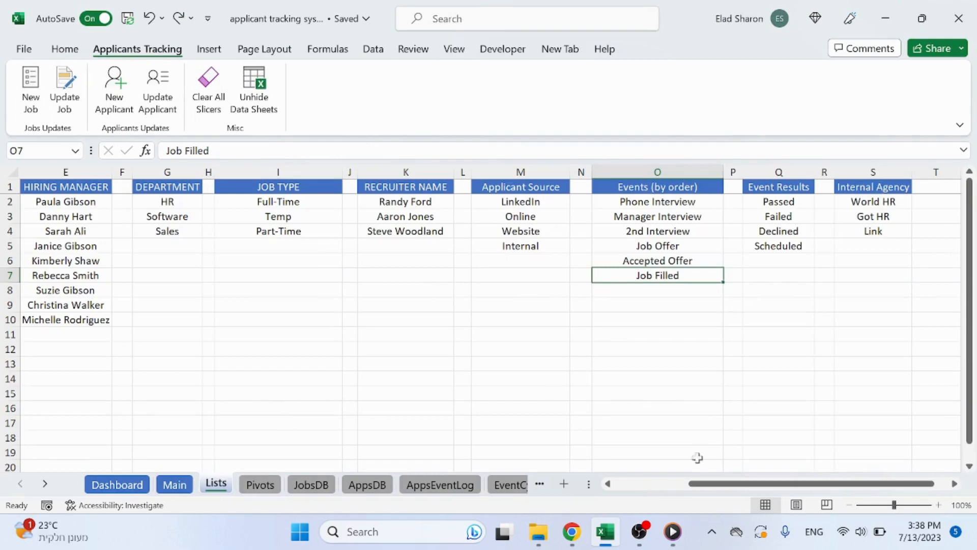
pyautogui.hscroll(-5, 642, 495)
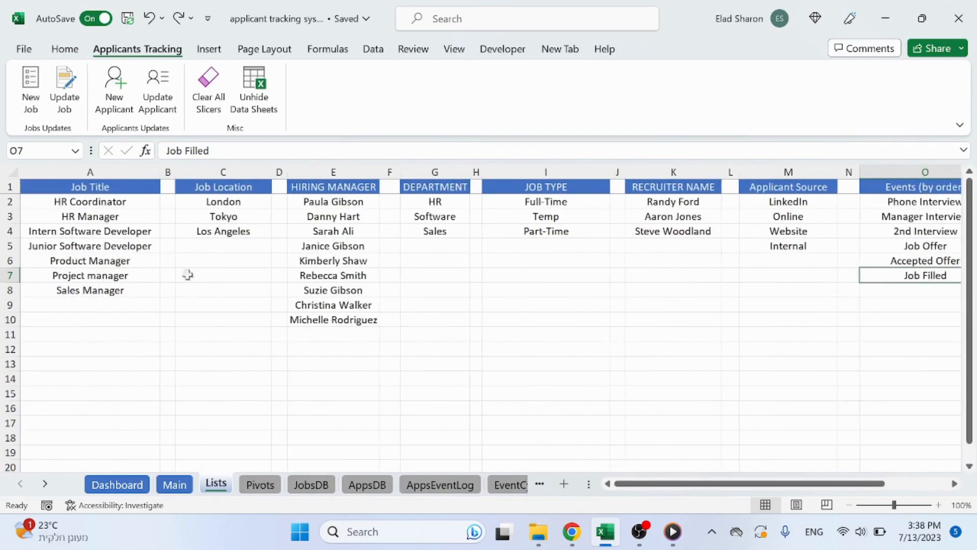
pyautogui.click(113, 168)
pyautogui.click(104, 200)
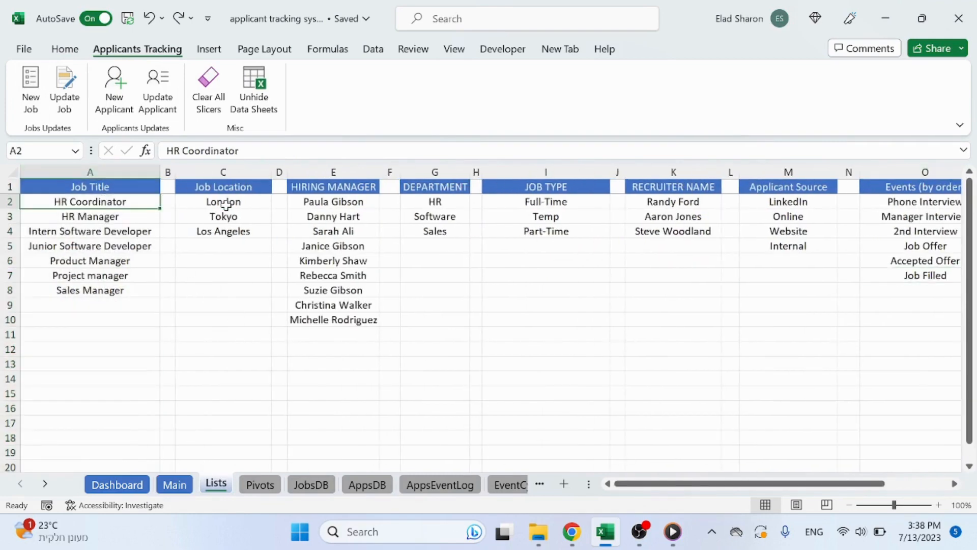
pyautogui.click(225, 203)
pyautogui.click(337, 206)
pyautogui.click(542, 207)
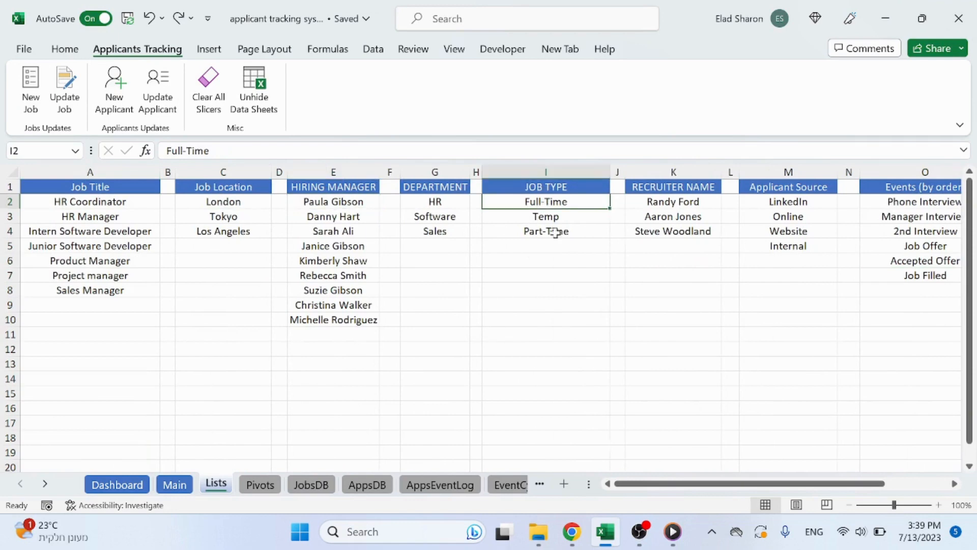
pyautogui.moveTo(678, 483); pyautogui.dragTo(590, 490)
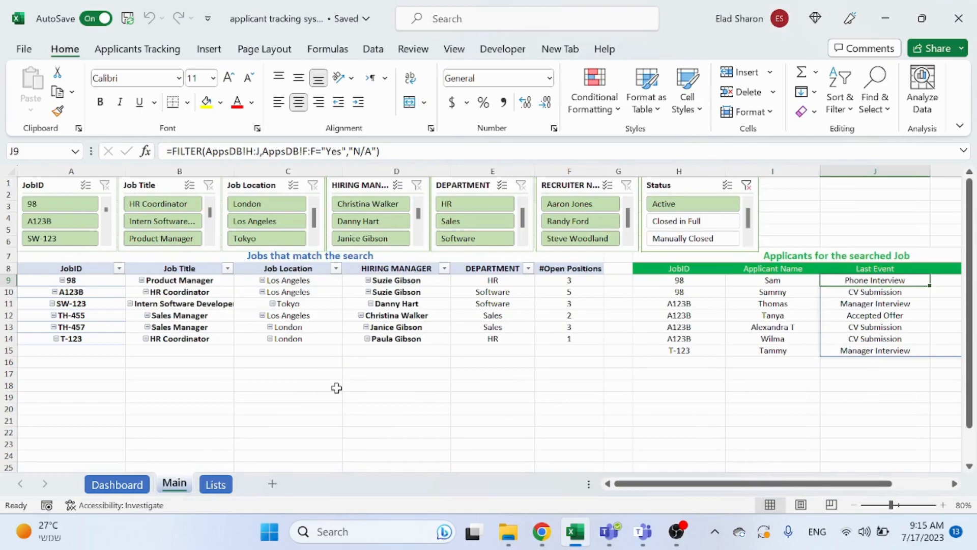
pyautogui.click(410, 388)
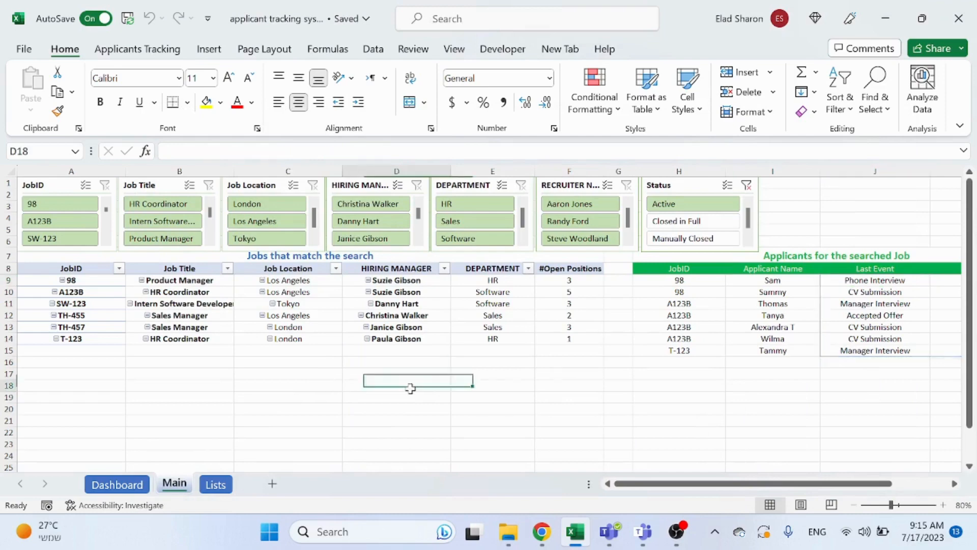
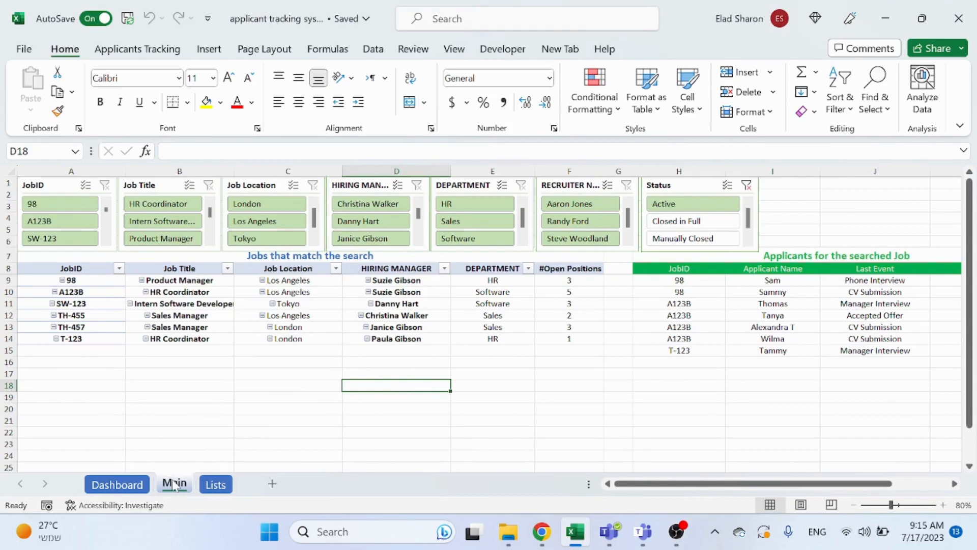
# - On the Main sheet, review the jobs matching the search and all columns of the Applicants for the searched Job table
pyautogui.click(300, 257)
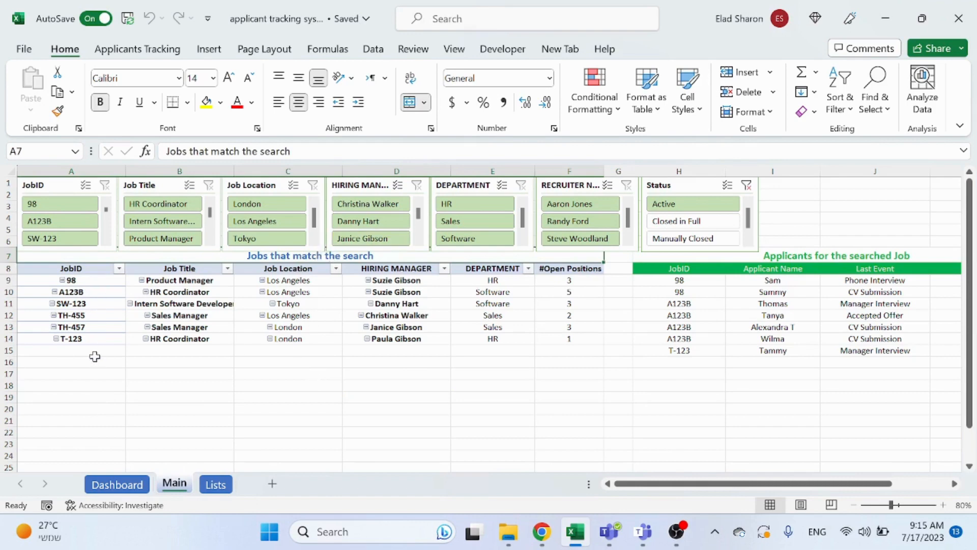
pyautogui.click(102, 373)
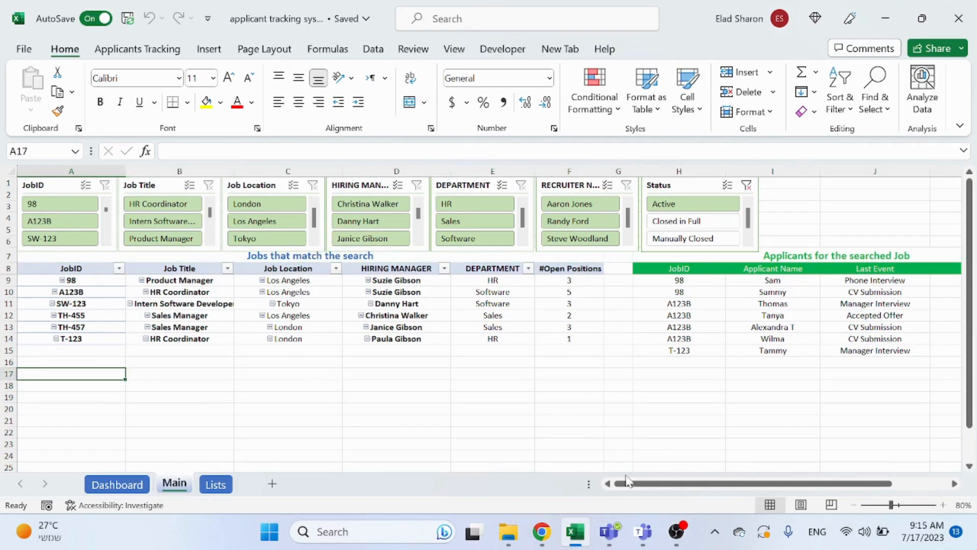
pyautogui.moveTo(628, 480); pyautogui.dragTo(797, 482)
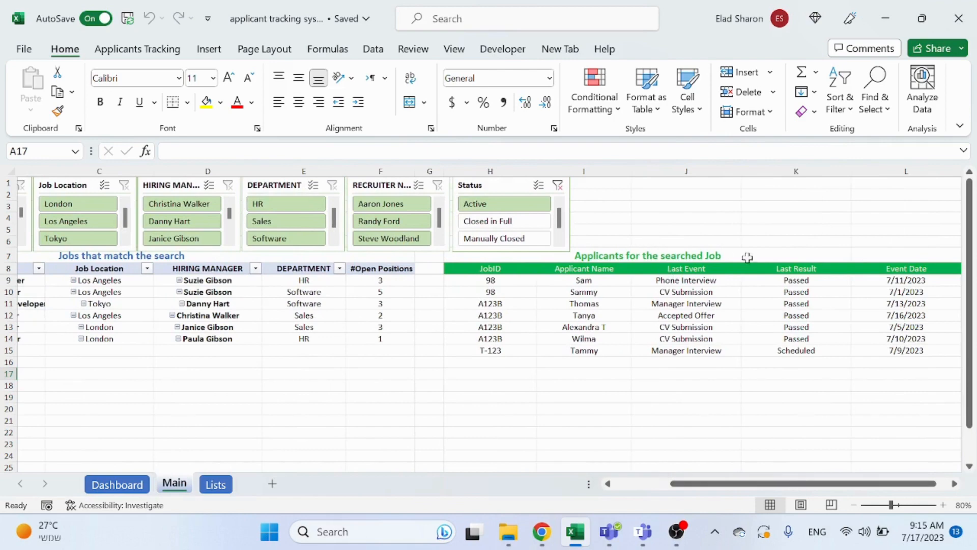
pyautogui.hscroll(-3, 257, 385)
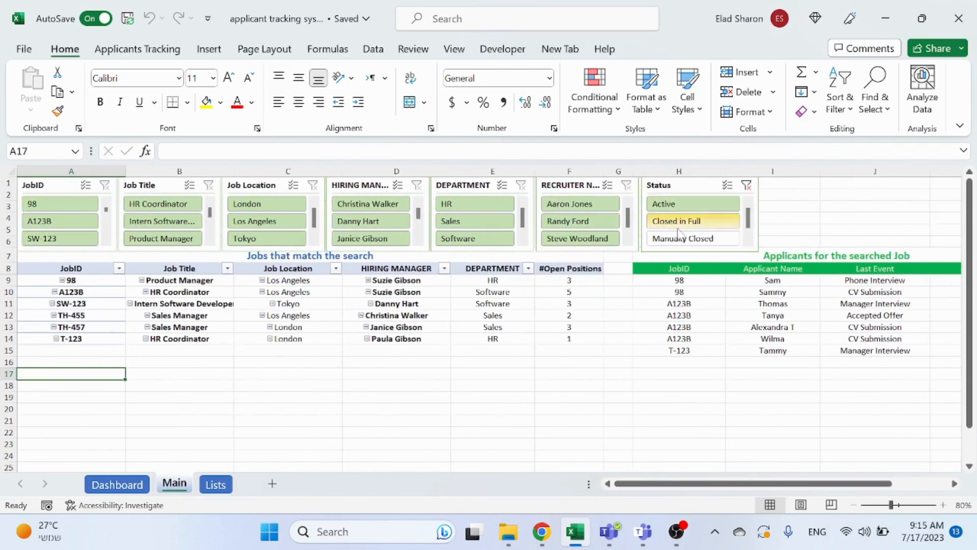
# - Filter the jobs by the London location, check the matching job IDs against the applicants table, and clear the location filter
pyautogui.click(264, 205)
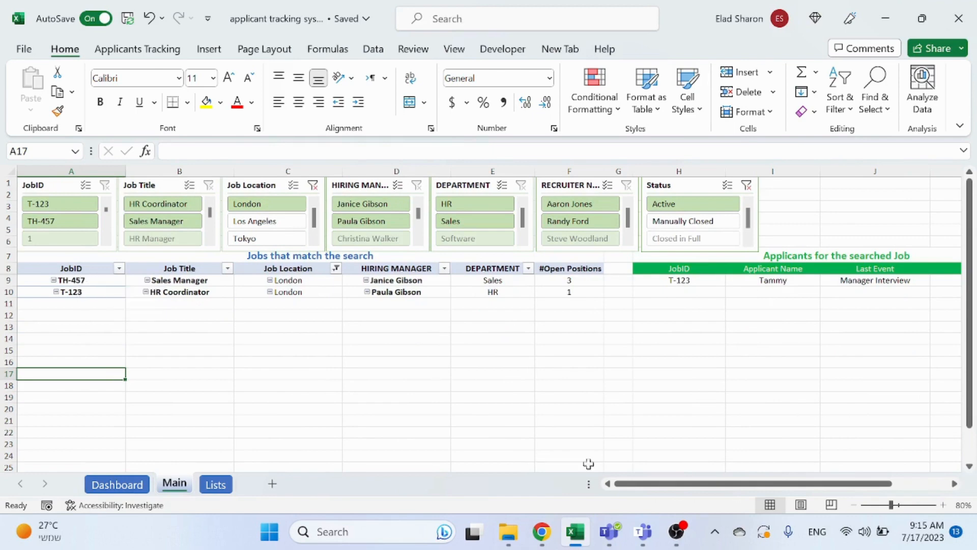
pyautogui.moveTo(697, 484); pyautogui.dragTo(754, 484)
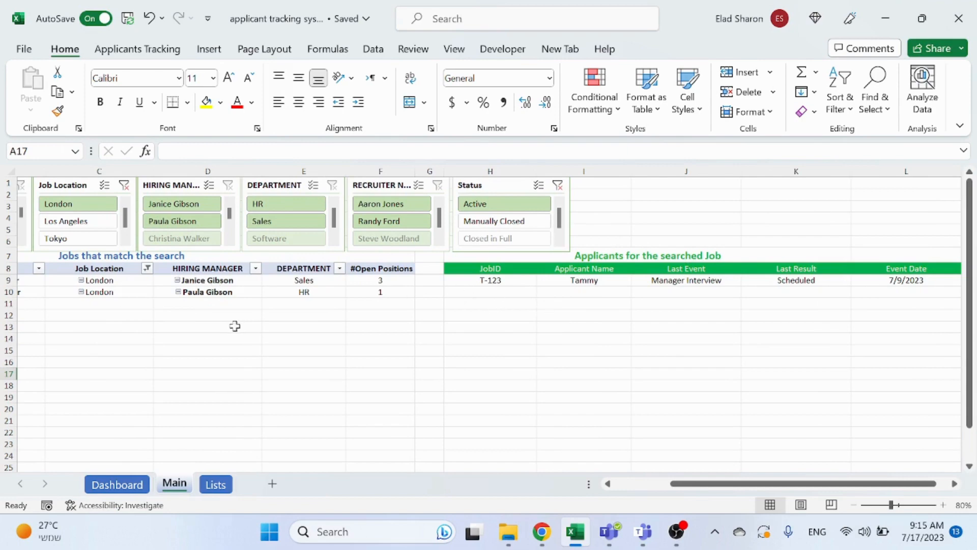
pyautogui.click(632, 486)
pyautogui.moveTo(88, 280); pyautogui.dragTo(95, 291)
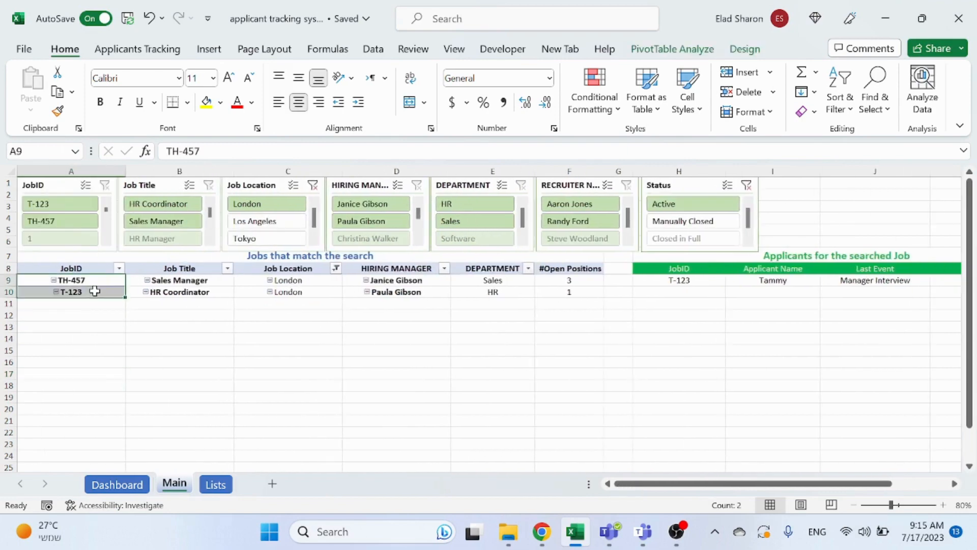
pyautogui.click(677, 349)
pyautogui.click(696, 280)
pyautogui.click(765, 315)
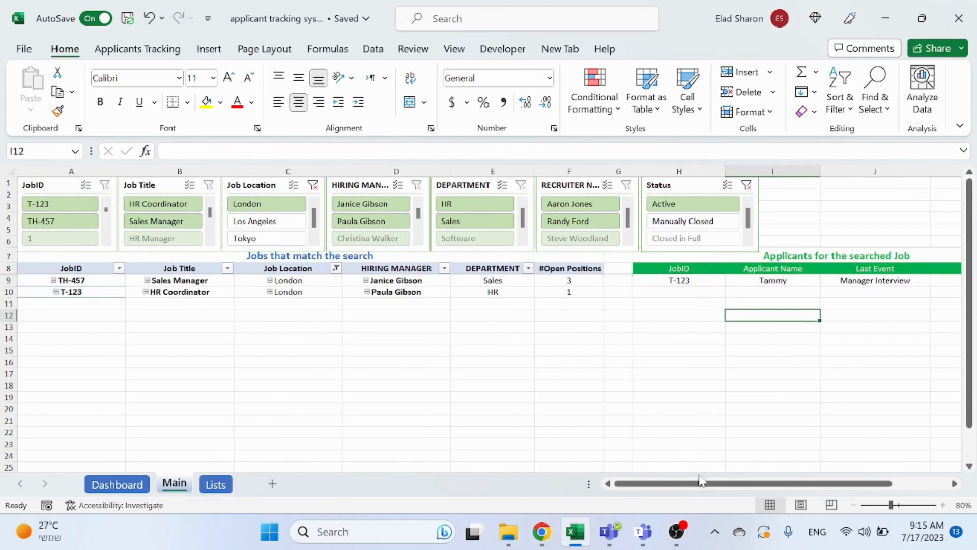
pyautogui.moveTo(702, 483); pyautogui.dragTo(579, 486)
pyautogui.click(313, 185)
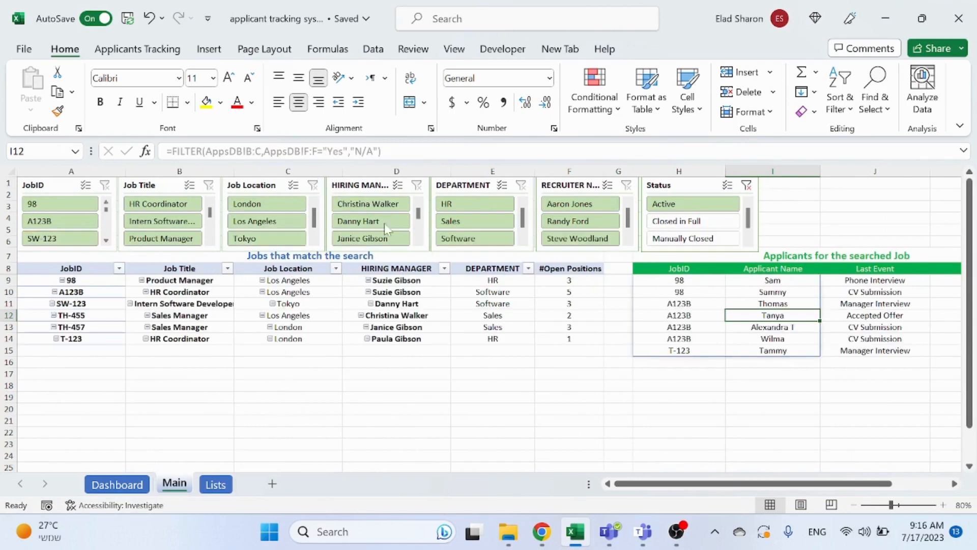
# - Filter the jobs by Manually Closed and by Closed in Full to compare their open positions, and return the Status filter to Active
pyautogui.click(613, 385)
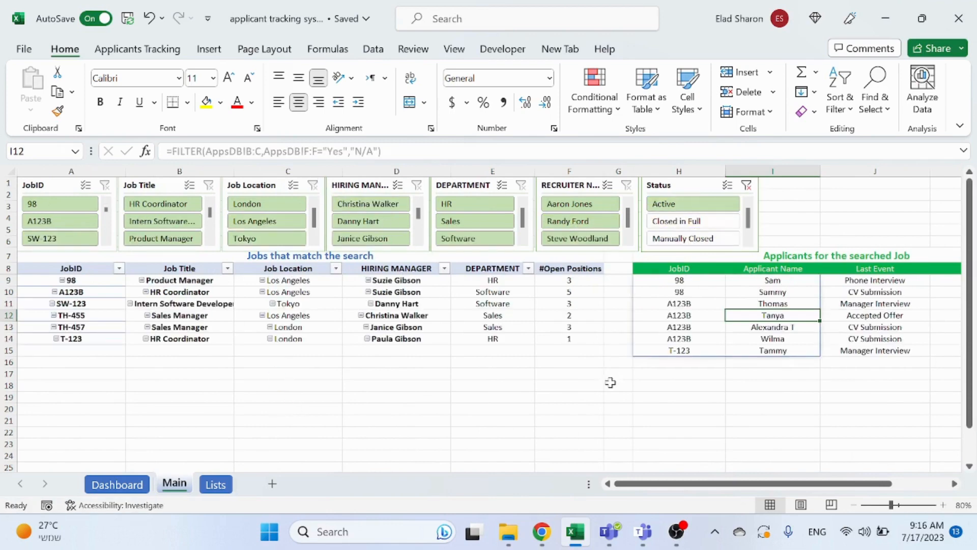
pyautogui.click(685, 192)
pyautogui.click(812, 186)
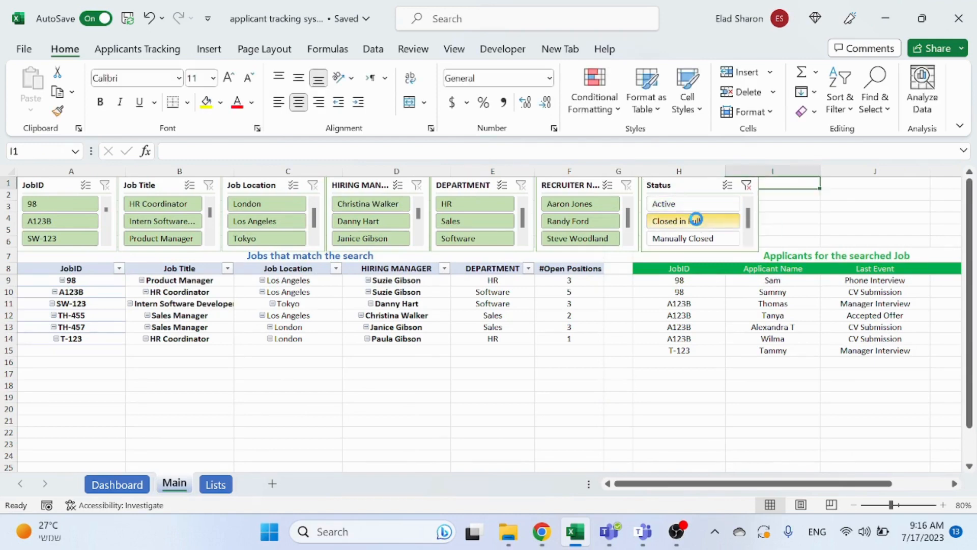
pyautogui.click(681, 221)
pyautogui.click(697, 240)
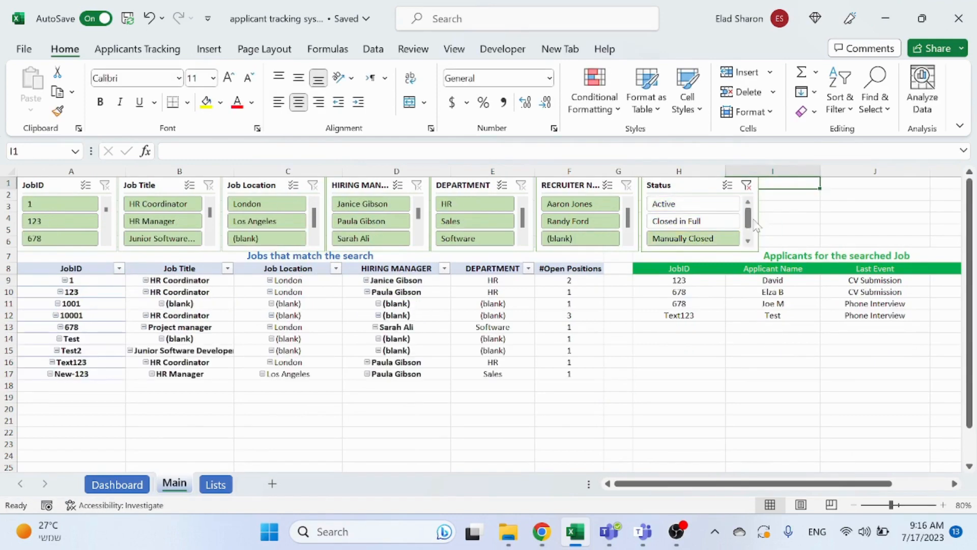
pyautogui.scroll(-1, 756, 226)
pyautogui.scroll(1, 753, 239)
pyautogui.click(679, 221)
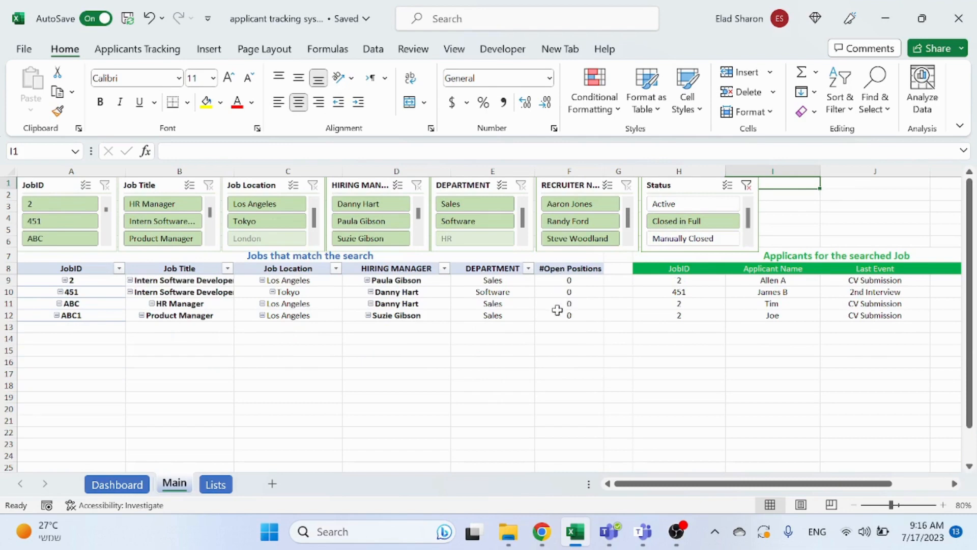
pyautogui.moveTo(559, 315)
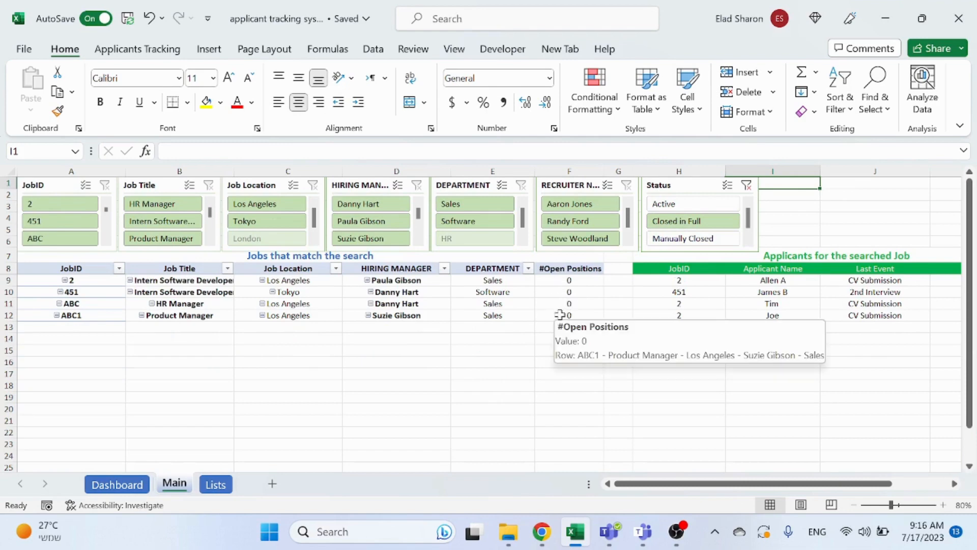
pyautogui.click(688, 203)
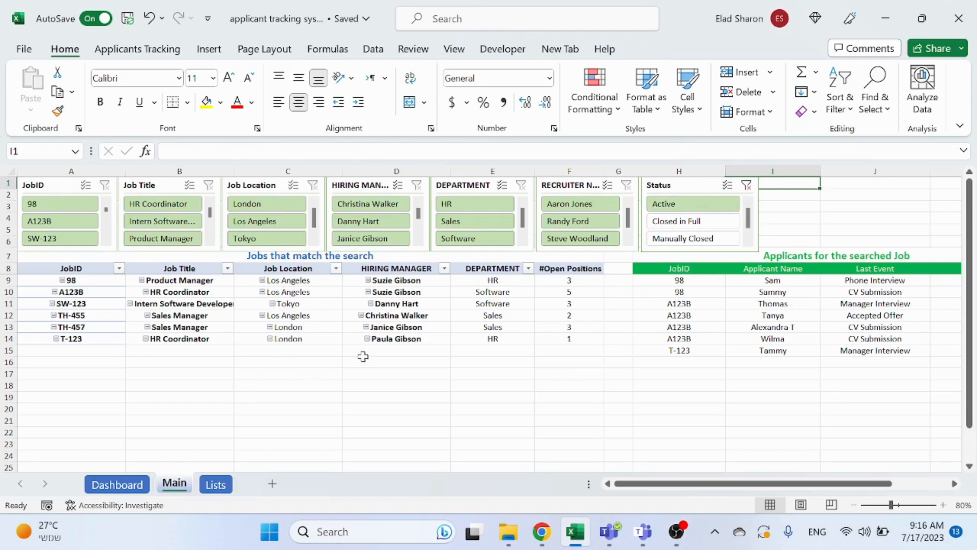
# - Inspect the data source range of the jobs pivot table on the Main sheet without changing it
pyautogui.moveTo(288, 338); pyautogui.dragTo(312, 321)
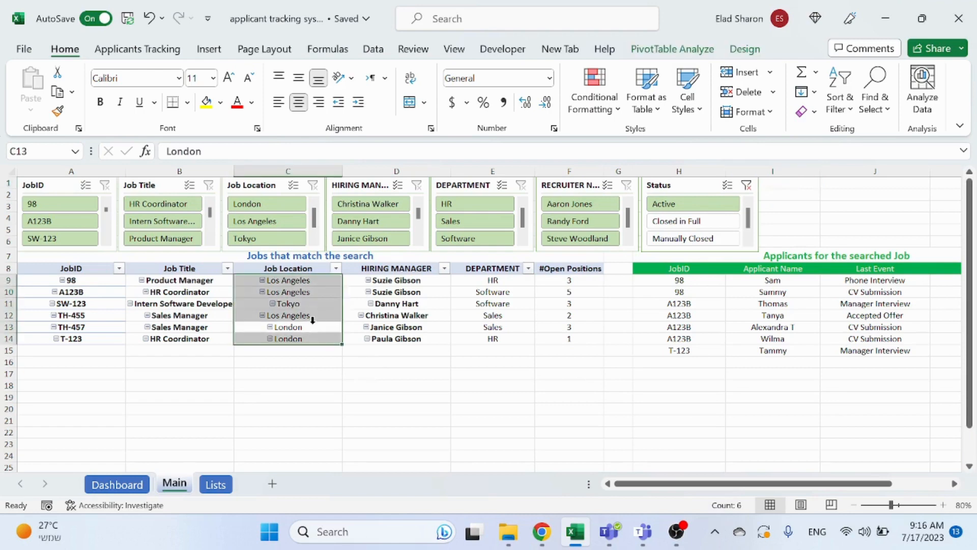
pyautogui.click(316, 326)
pyautogui.moveTo(407, 341)
pyautogui.mouseDown()
pyautogui.moveTo(410, 349)
pyautogui.moveTo(404, 329)
pyautogui.mouseUp()
pyautogui.click(421, 303)
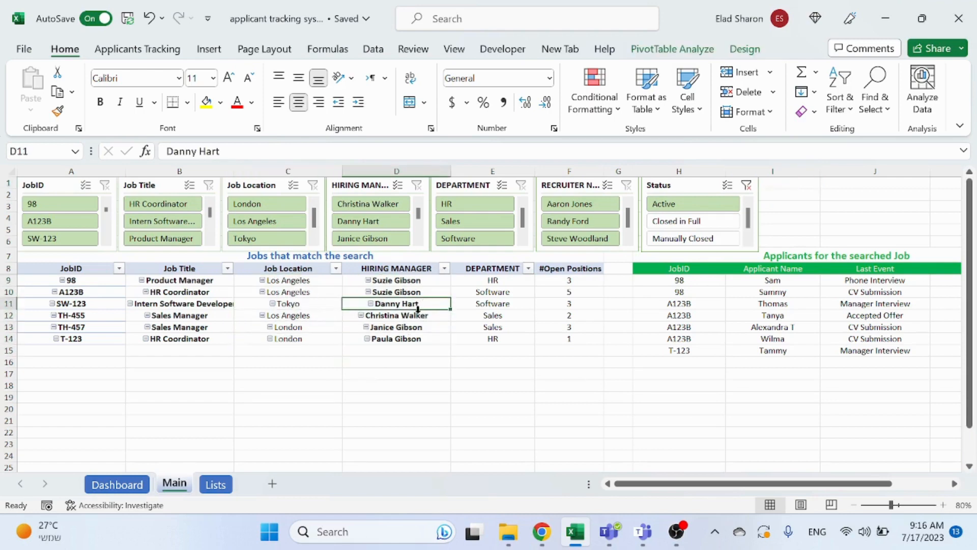
pyautogui.click(662, 49)
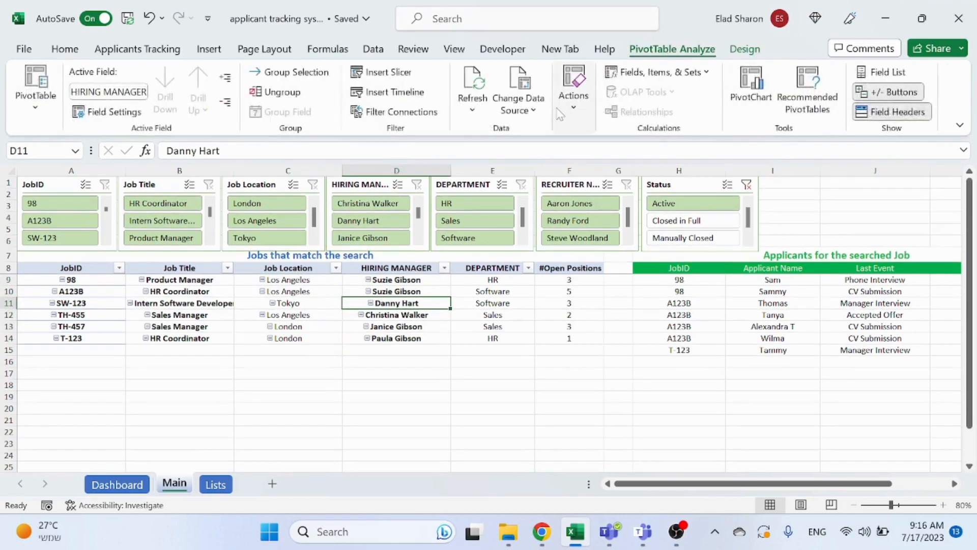
pyautogui.click(518, 86)
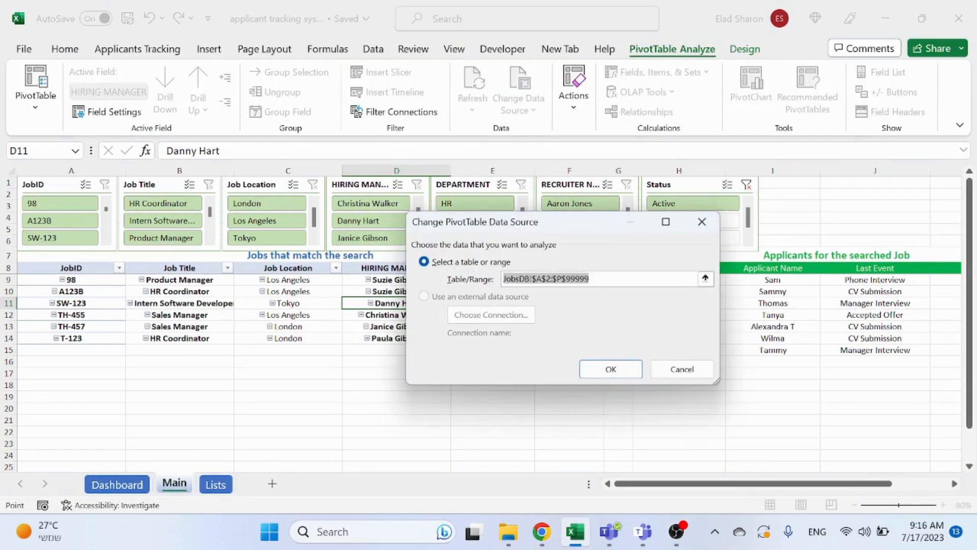
pyautogui.click(681, 369)
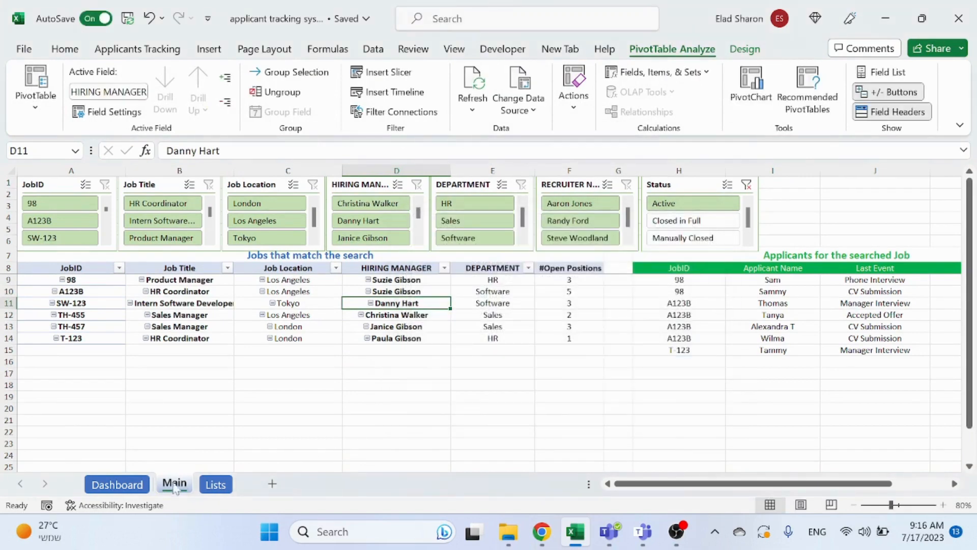
# - Unhide the data sheets and open the JobsDB sheet
pyautogui.click(142, 47)
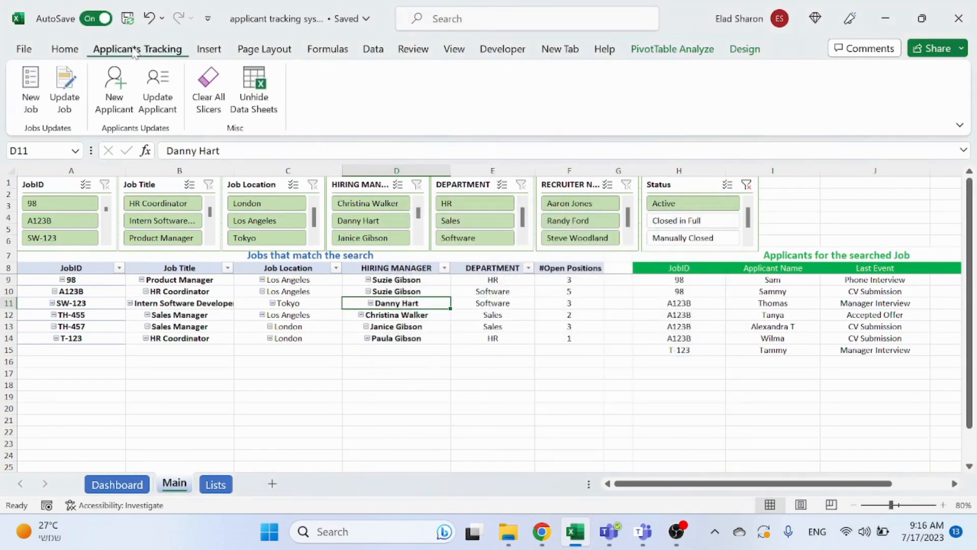
pyautogui.click(253, 101)
pyautogui.click(311, 483)
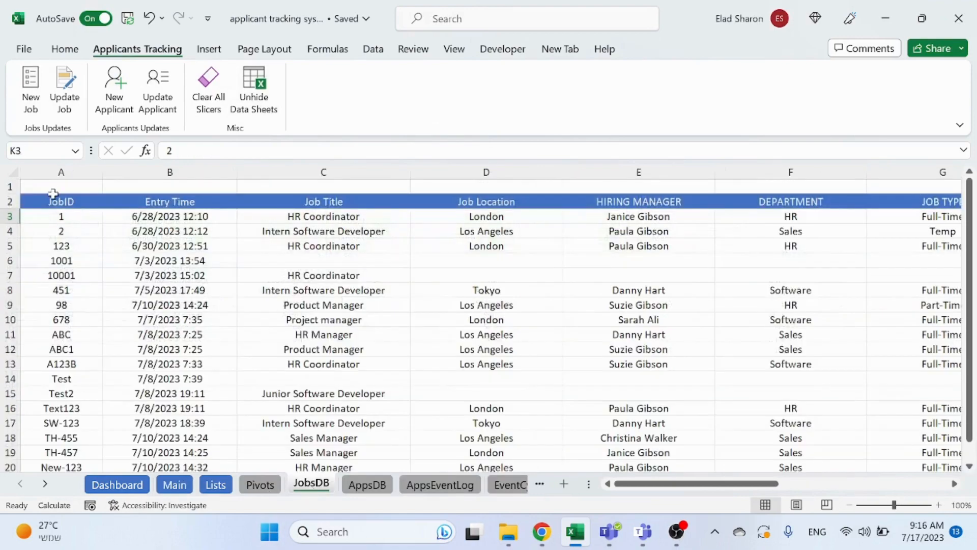
# - Create a PivotTable on a new worksheet from the JobsDB table, with the source range extended to JobsDB!$A$2:$P$999
pyautogui.moveTo(52, 194); pyautogui.dragTo(883, 342)
pyautogui.hotkey('ctrl', 'shift', 'Down')
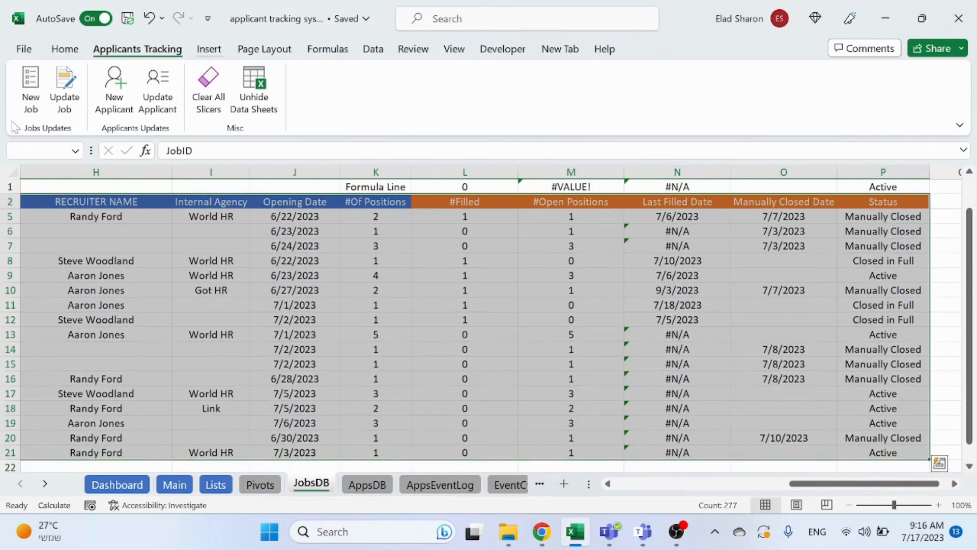
pyautogui.click(193, 46)
pyautogui.click(37, 86)
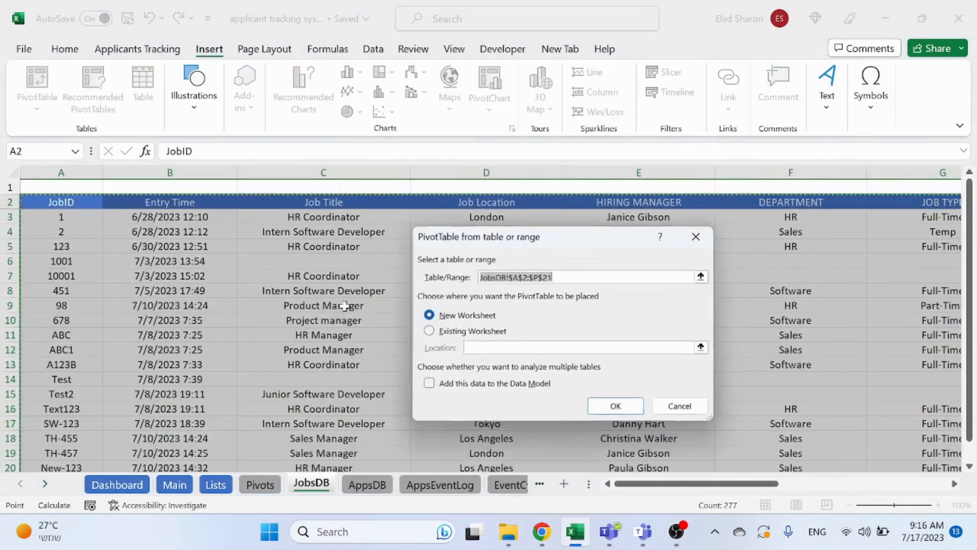
pyautogui.click(662, 276)
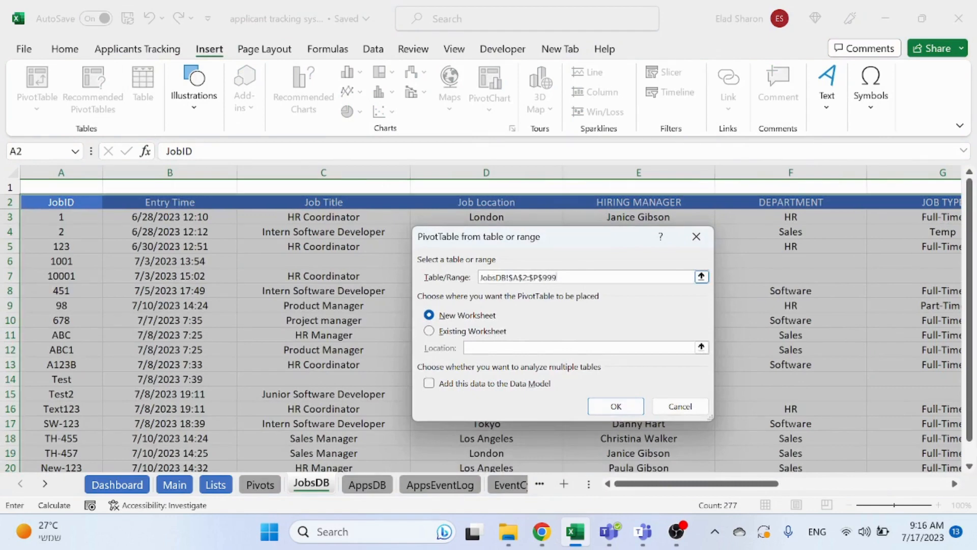
pyautogui.click(621, 407)
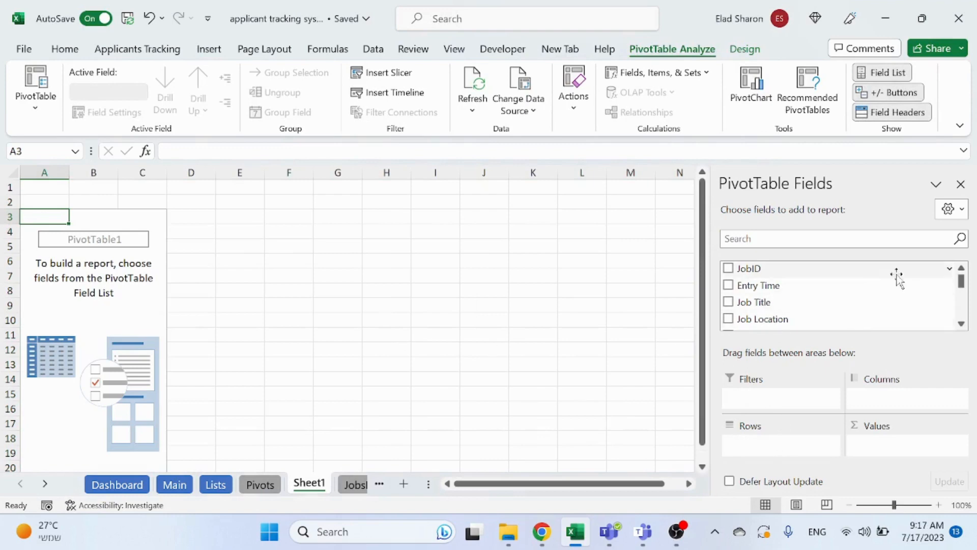
# - Add JobID, Job Title and Job Location as row fields of the new pivot table
pyautogui.moveTo(775, 272); pyautogui.dragTo(770, 444)
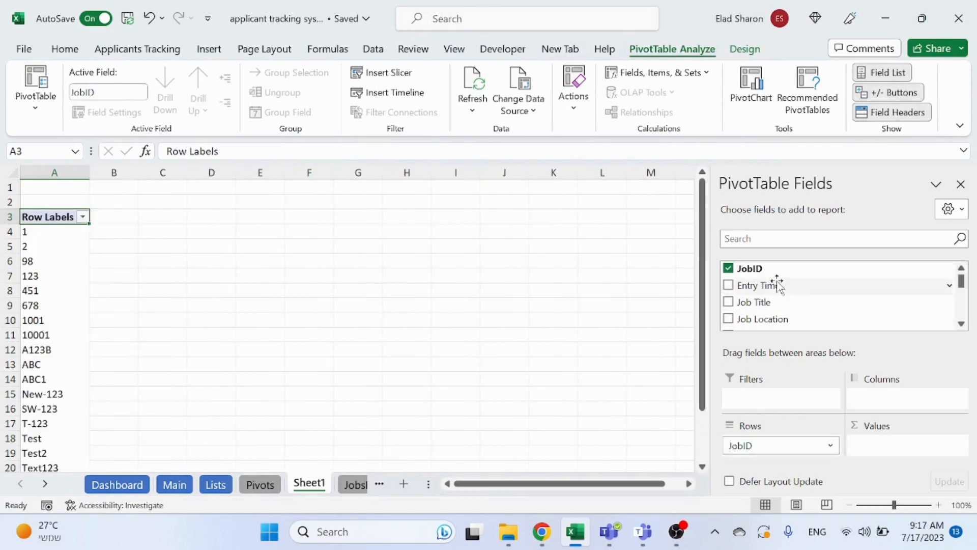
pyautogui.moveTo(743, 305); pyautogui.dragTo(794, 453)
pyautogui.click(728, 318)
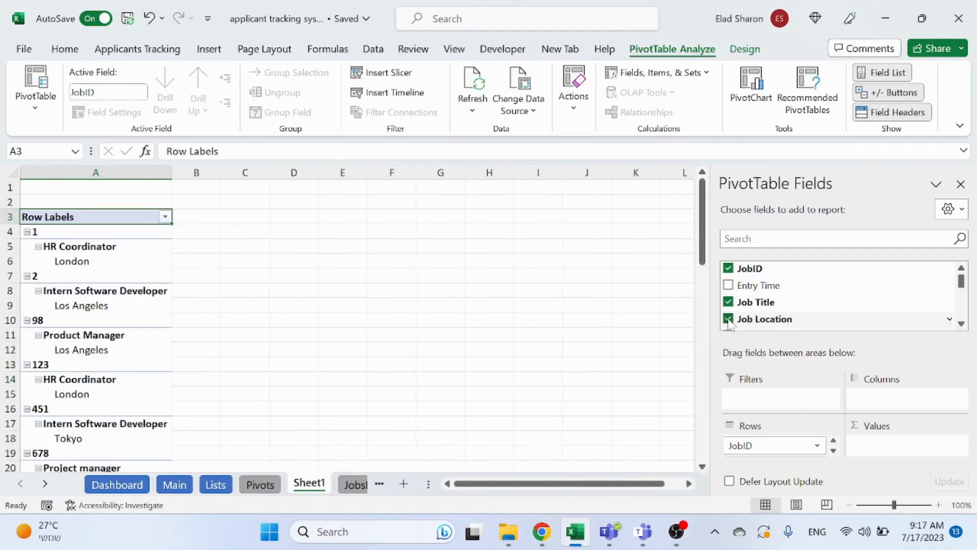
# - Change the new pivot table's report layout to Tabular Form
pyautogui.click(136, 261)
pyautogui.click(133, 262)
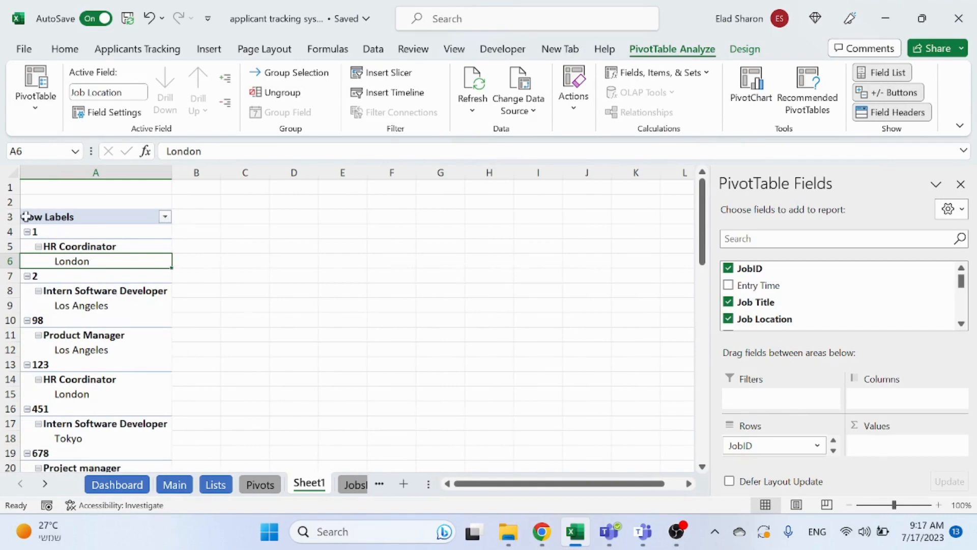
pyautogui.click(746, 49)
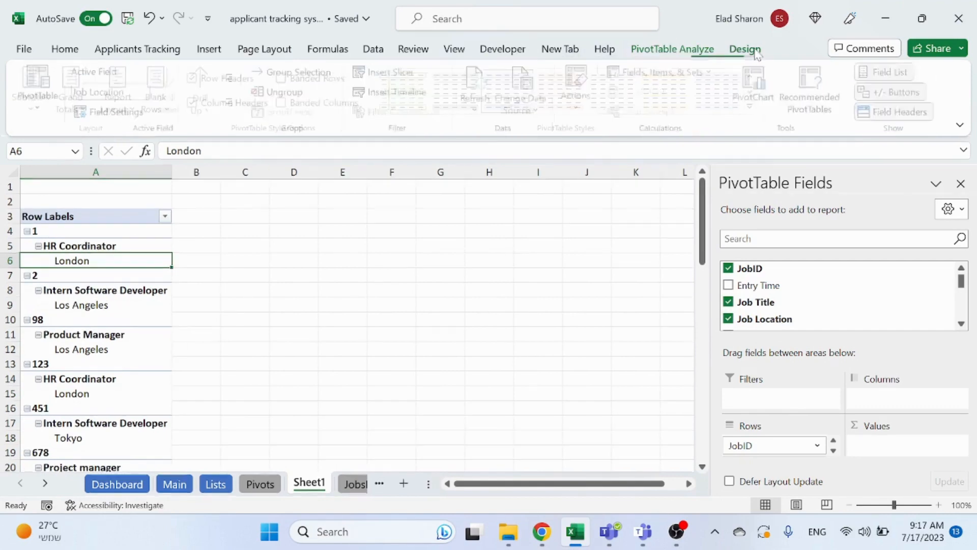
pyautogui.click(121, 107)
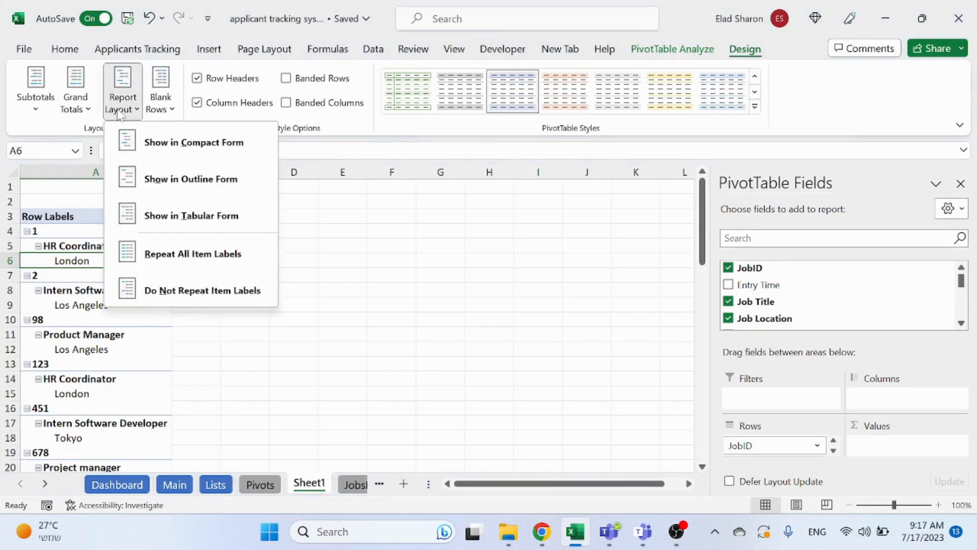
pyautogui.click(182, 219)
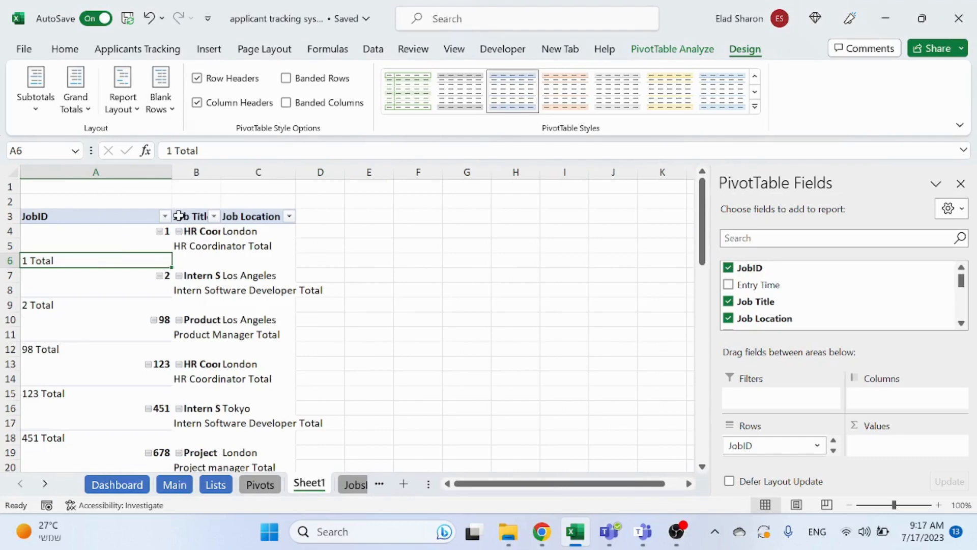
# - Turn off the subtotals and the grand totals in the new pivot table
pyautogui.click(30, 101)
pyautogui.click(97, 142)
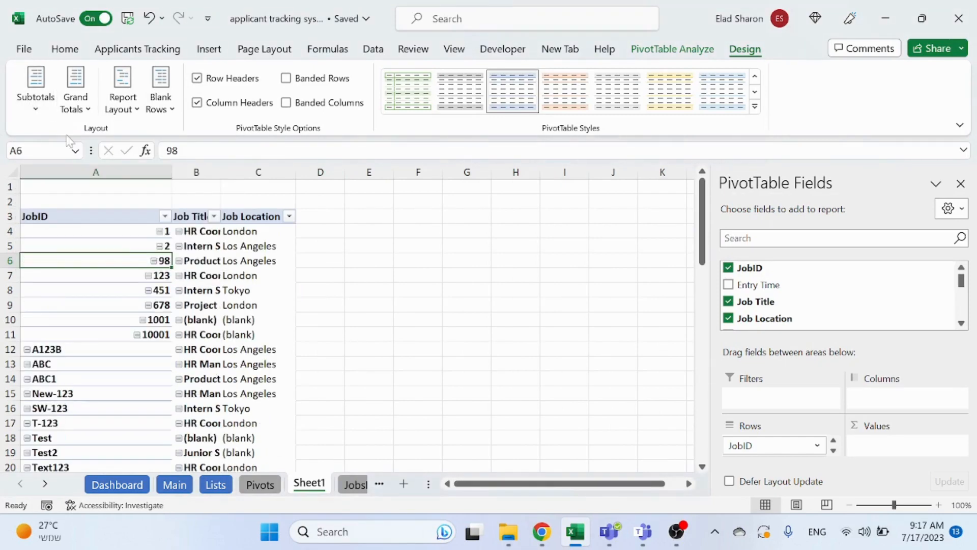
pyautogui.click(75, 99)
pyautogui.click(100, 143)
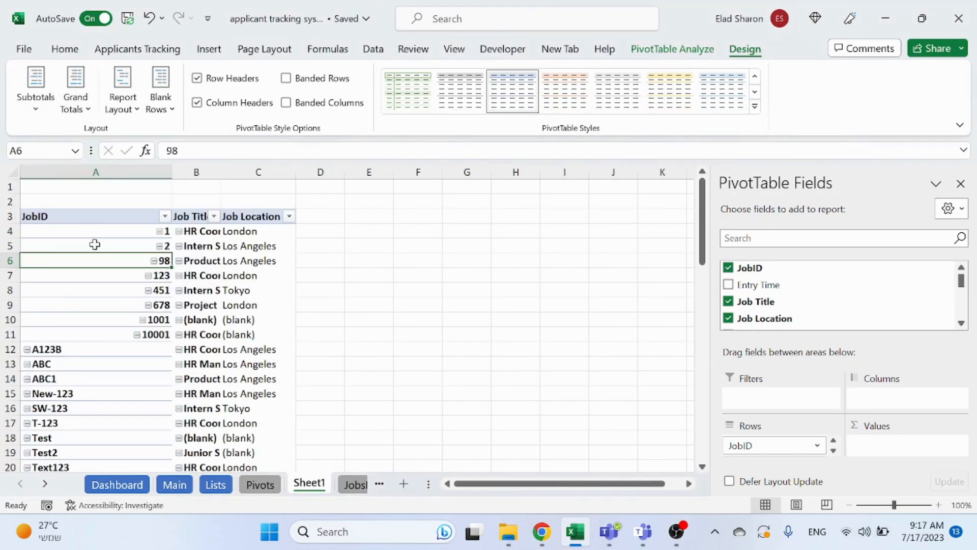
# - Select columns A to C of the new pivot sheet for formatting
pyautogui.moveTo(113, 172); pyautogui.dragTo(257, 184)
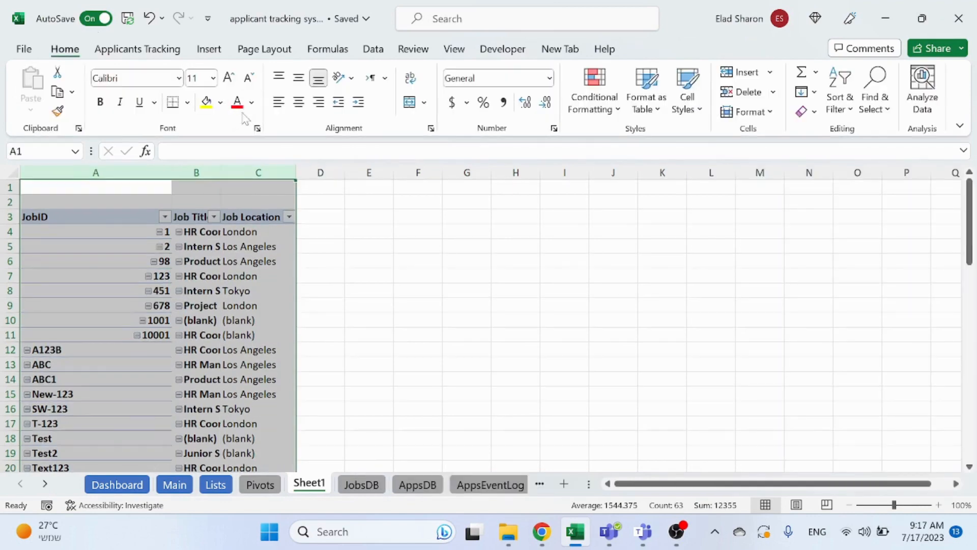
# - Centre-align the contents of the pivot table on Sheet1
pyautogui.click(298, 102)
pyautogui.click(364, 261)
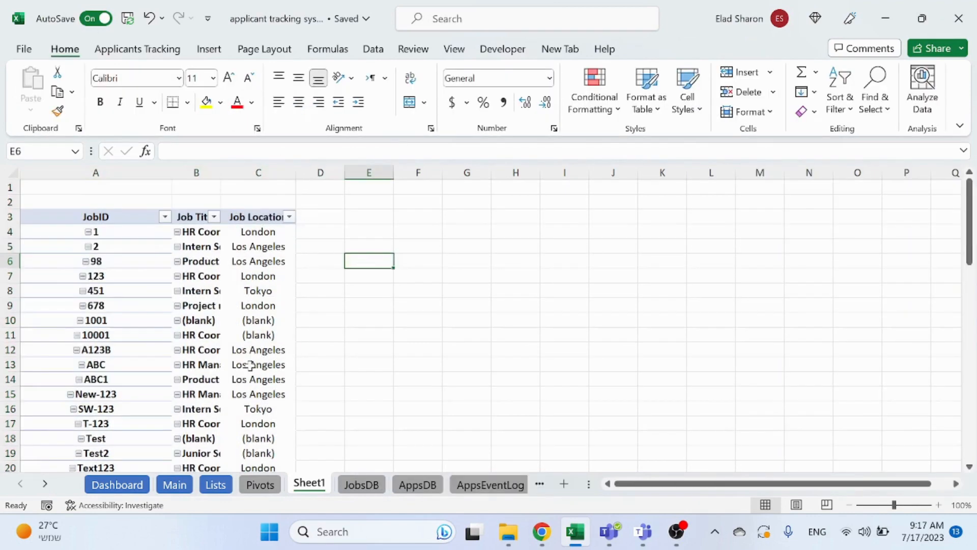
# - Insert slicers for Job Title, Job Location, HIRING MANAGER, DEPARTMENT and JOB TYPE from the Sheet1 pivot table
pyautogui.click(265, 245)
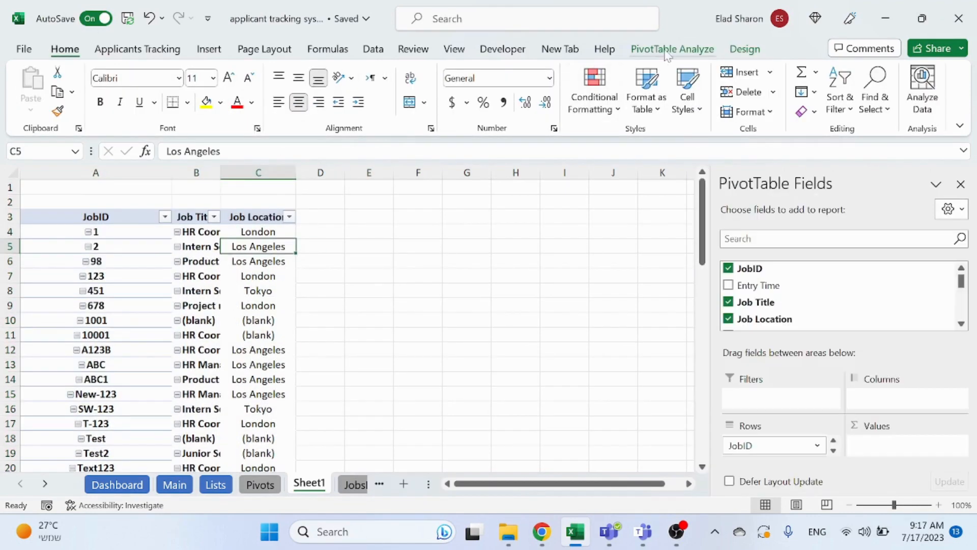
pyautogui.click(667, 51)
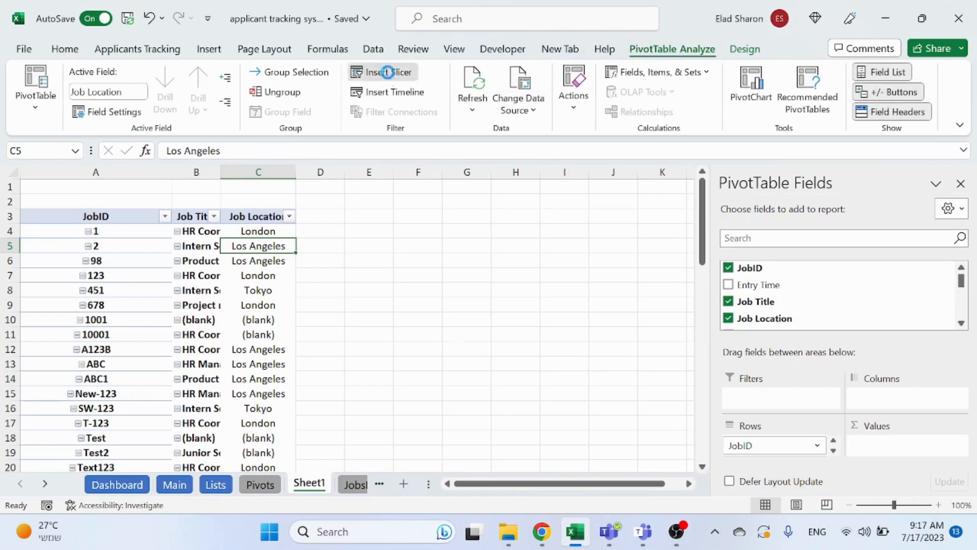
pyautogui.click(384, 72)
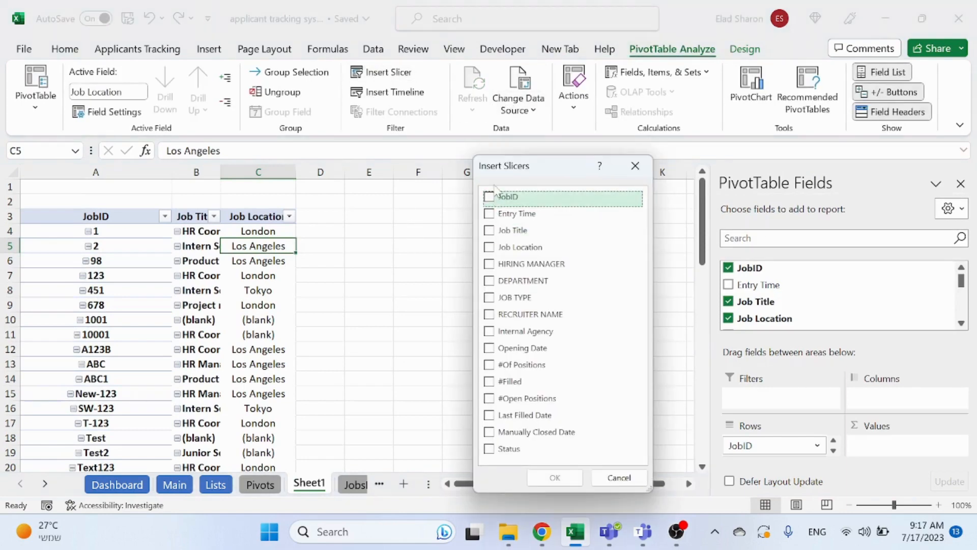
pyautogui.click(489, 230)
pyautogui.click(489, 247)
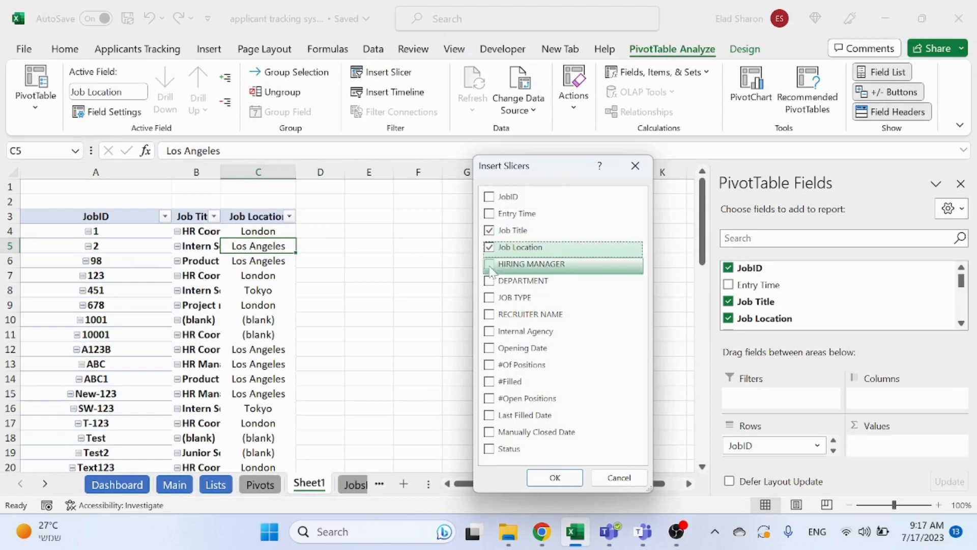
pyautogui.click(489, 264)
pyautogui.click(489, 280)
pyautogui.click(489, 297)
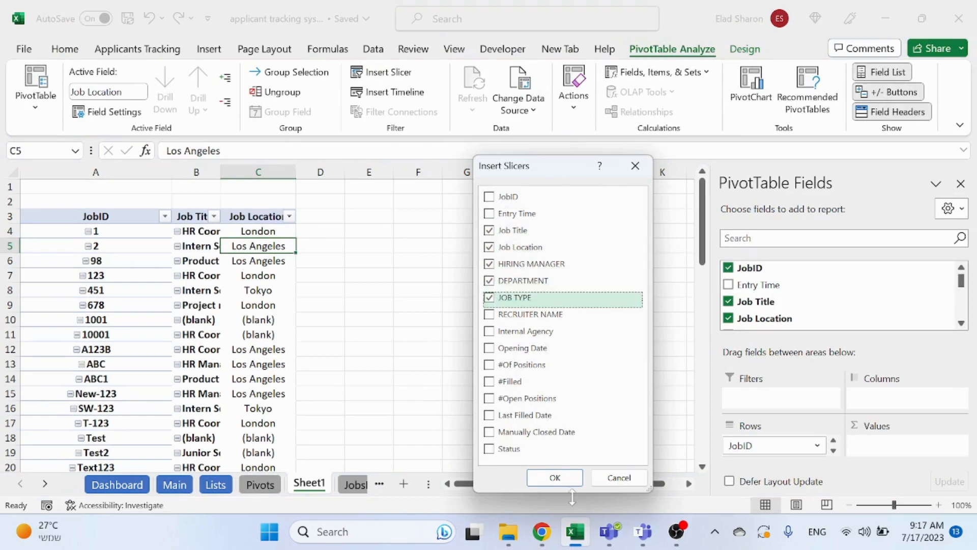
pyautogui.click(555, 478)
# - Move the JOB TYPE and DEPARTMENT slicers to the empty area around columns I to N and make row 1 taller
pyautogui.moveTo(463, 353); pyautogui.dragTo(639, 190)
pyautogui.moveTo(479, 336); pyautogui.dragTo(814, 214)
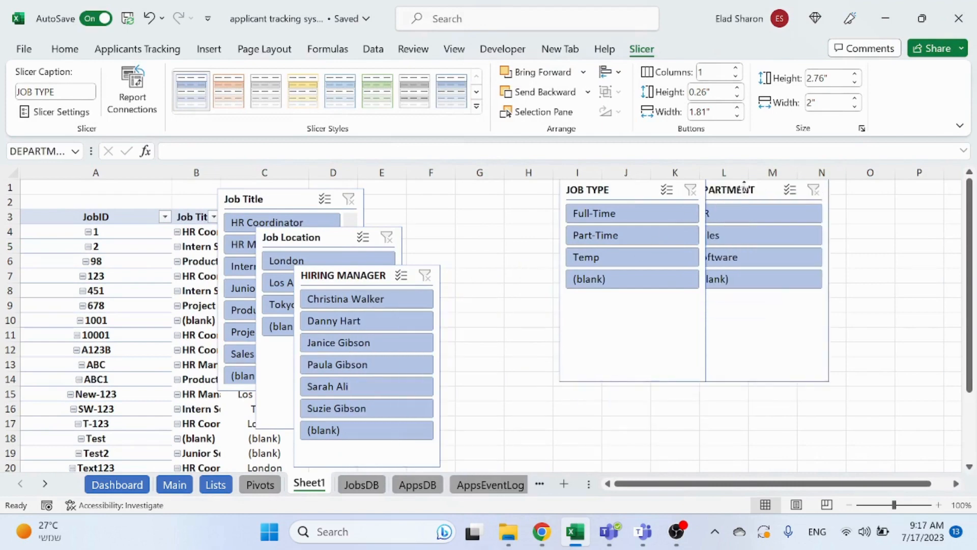
pyautogui.click(436, 217)
pyautogui.moveTo(11, 194); pyautogui.dragTo(11, 249)
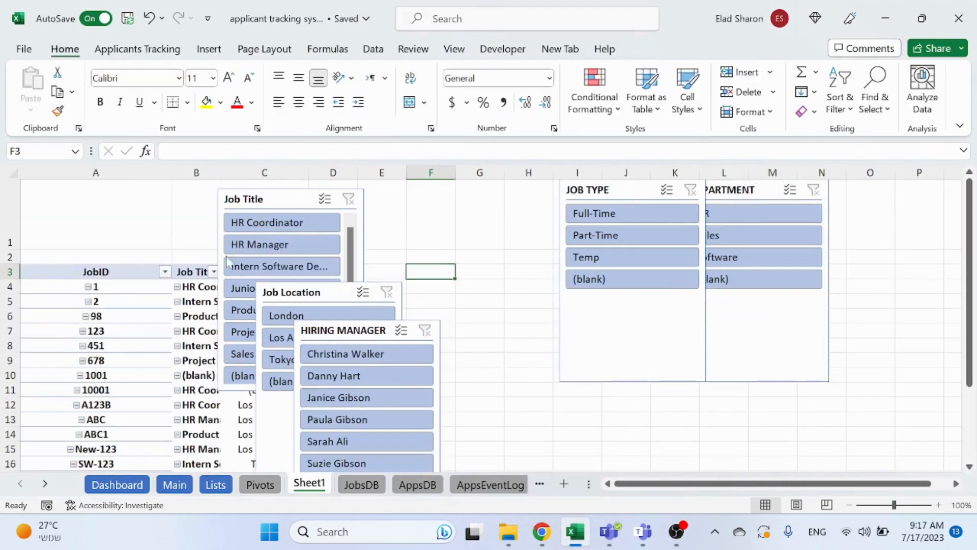
# - Place the HIRING MANAGER slicer beside JOB TYPE and the Job Location slicer beside Job Title, level with row 1
pyautogui.click(335, 328)
pyautogui.moveTo(401, 283); pyautogui.dragTo(473, 190)
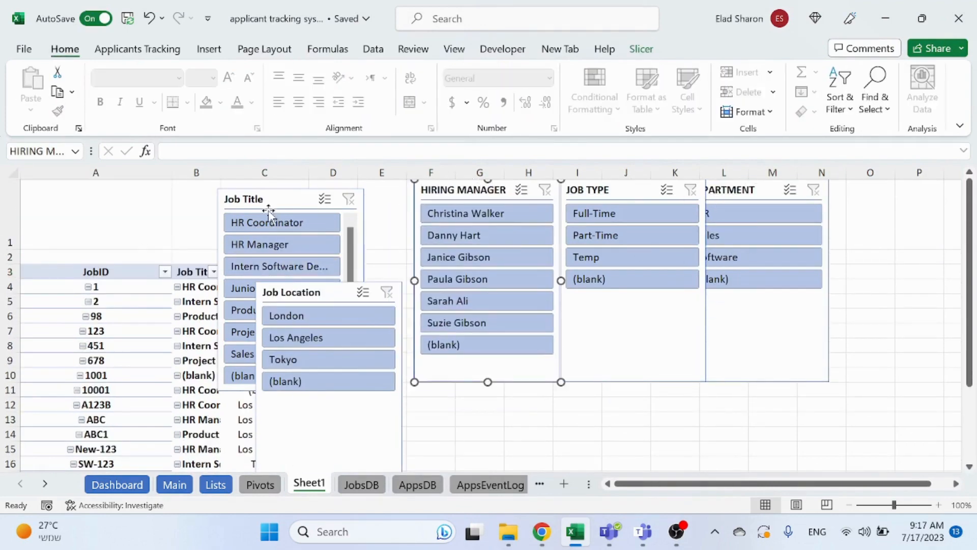
pyautogui.moveTo(272, 199); pyautogui.dragTo(167, 176)
pyautogui.moveTo(301, 292); pyautogui.dragTo(100, 193)
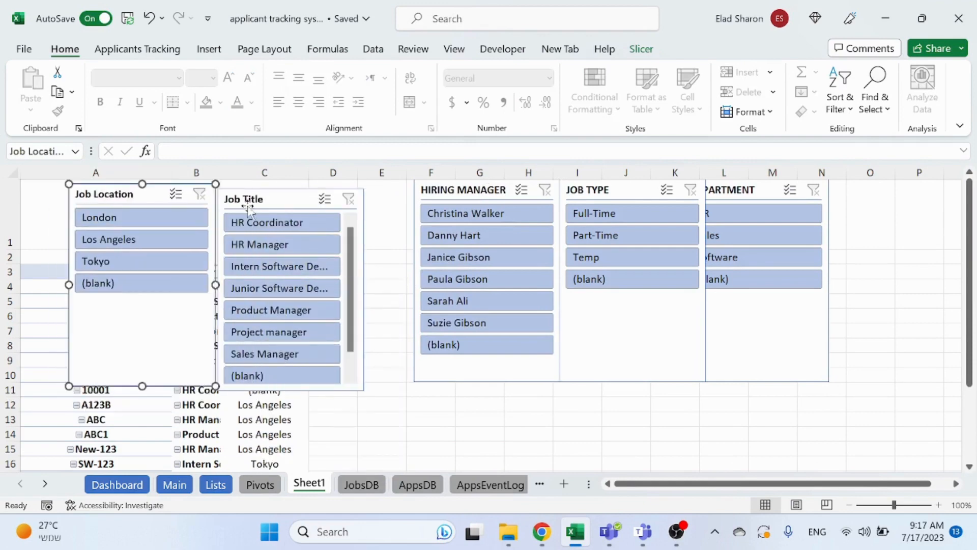
# - Set all five slicers to "Don't move or size with cells" in their format properties
pyautogui.keyDown('ctrl'); pyautogui.click(270, 198); pyautogui.keyUp('ctrl')
pyautogui.keyDown('ctrl'); pyautogui.click(466, 197); pyautogui.keyUp('ctrl')
pyautogui.keyDown('ctrl'); pyautogui.click(631, 187); pyautogui.keyUp('ctrl')
pyautogui.keyDown('ctrl'); pyautogui.click(733, 198); pyautogui.keyUp('ctrl')
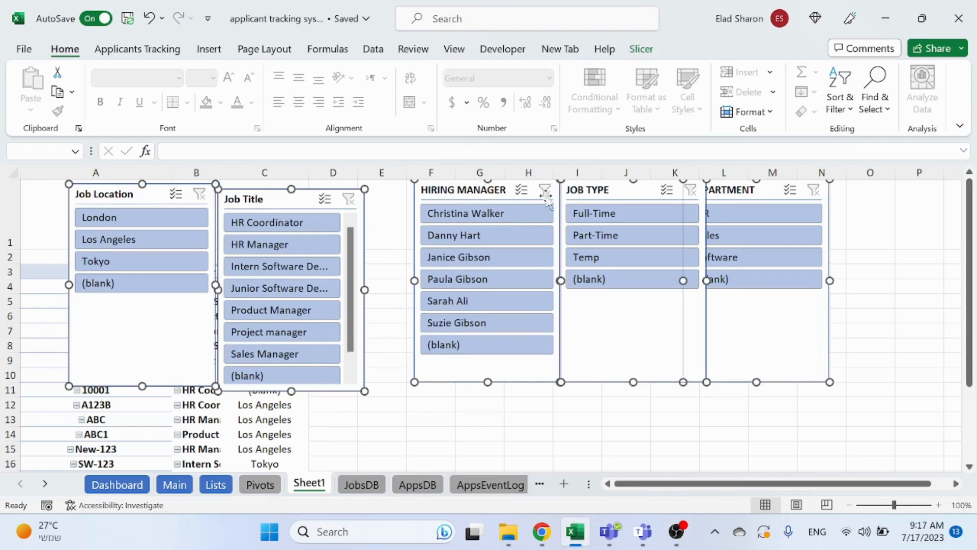
pyautogui.rightClick(492, 197)
pyautogui.click(560, 476)
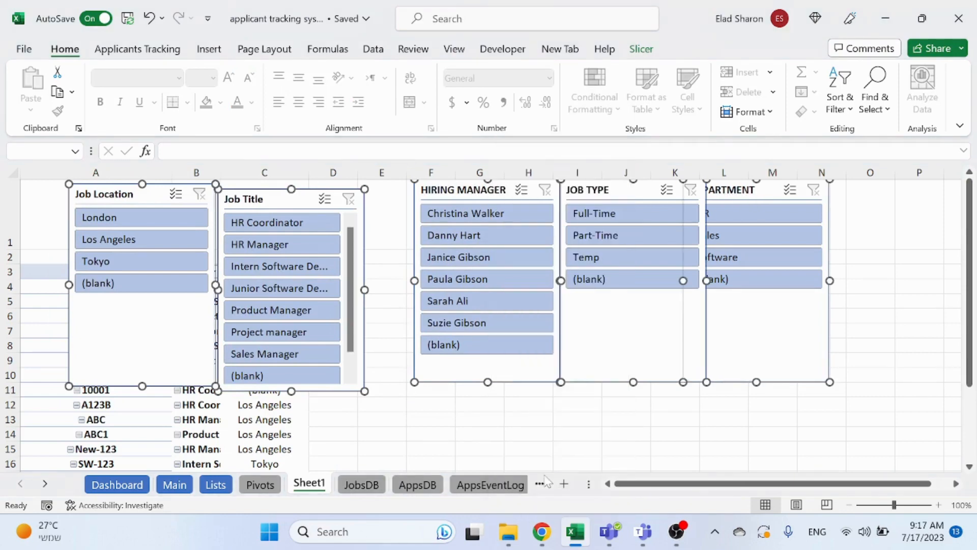
pyautogui.click(769, 436)
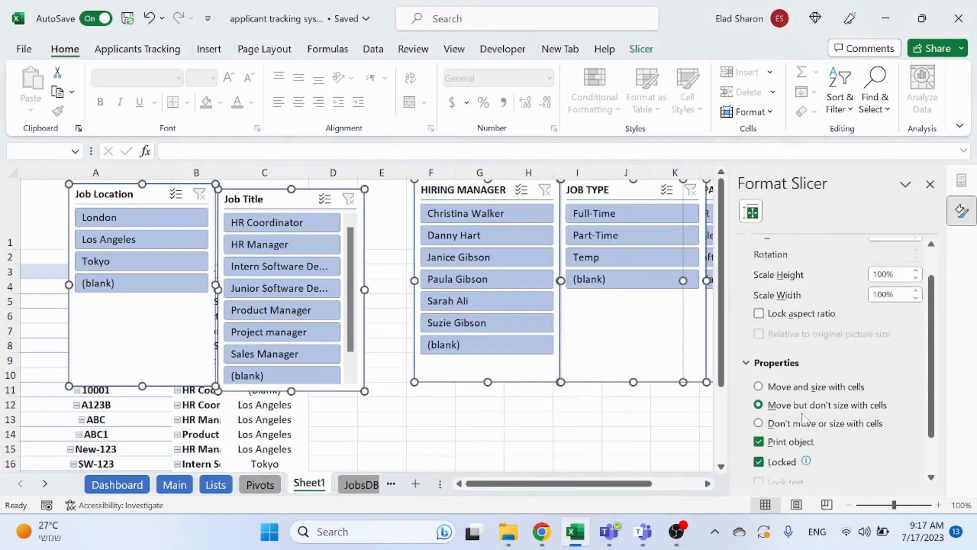
pyautogui.click(610, 426)
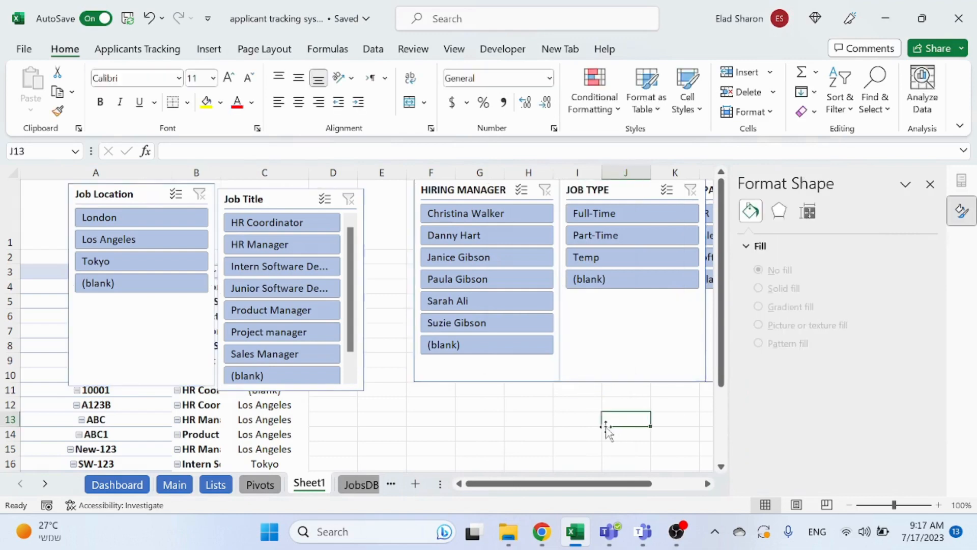
pyautogui.click(930, 184)
# - Widen column C and narrow column A to test how the slicers react to column resizing
pyautogui.moveTo(308, 172); pyautogui.dragTo(391, 170)
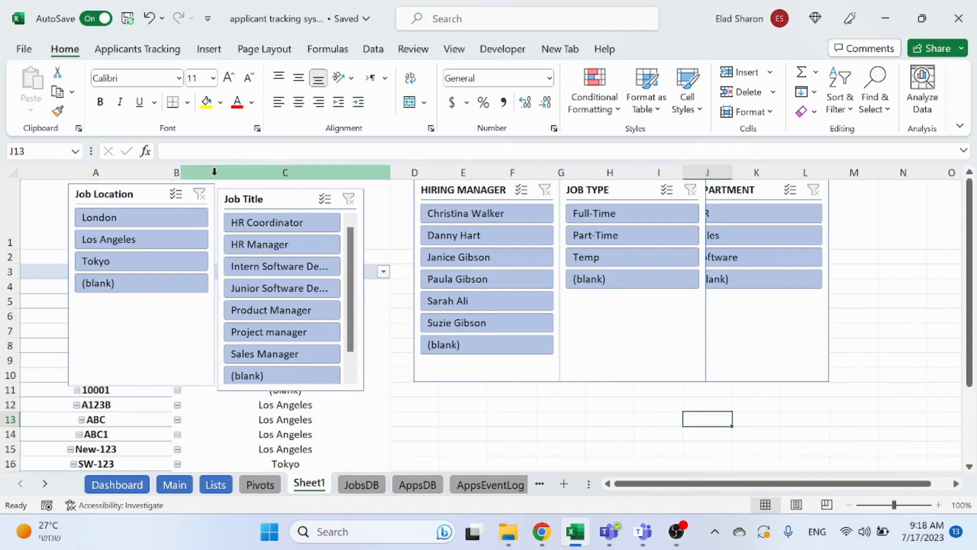
pyautogui.moveTo(170, 173)
pyautogui.mouseDown()
pyautogui.moveTo(279, 168)
pyautogui.moveTo(154, 168)
pyautogui.mouseUp()
# - Set only the Job Location slicer to "Move and size with cells"
pyautogui.rightClick(126, 196)
pyautogui.click(205, 471)
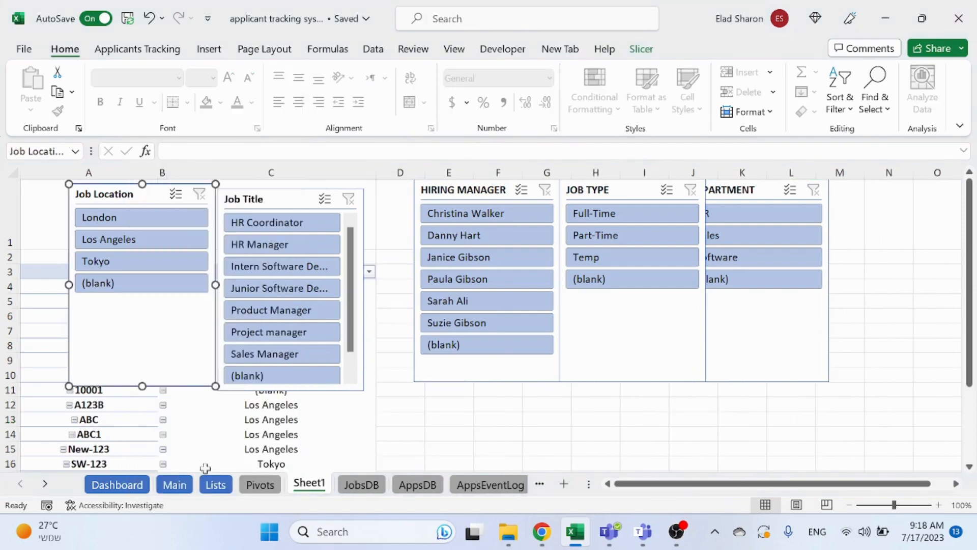
pyautogui.click(652, 404)
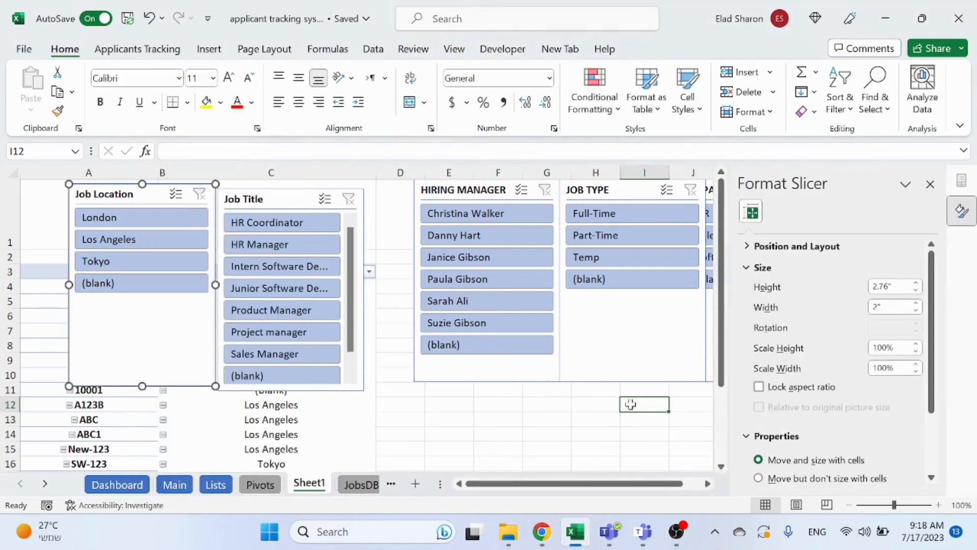
# - Widen column A to test how the Job Location slicer responds
pyautogui.moveTo(158, 172); pyautogui.dragTo(202, 169)
pyautogui.click(292, 172)
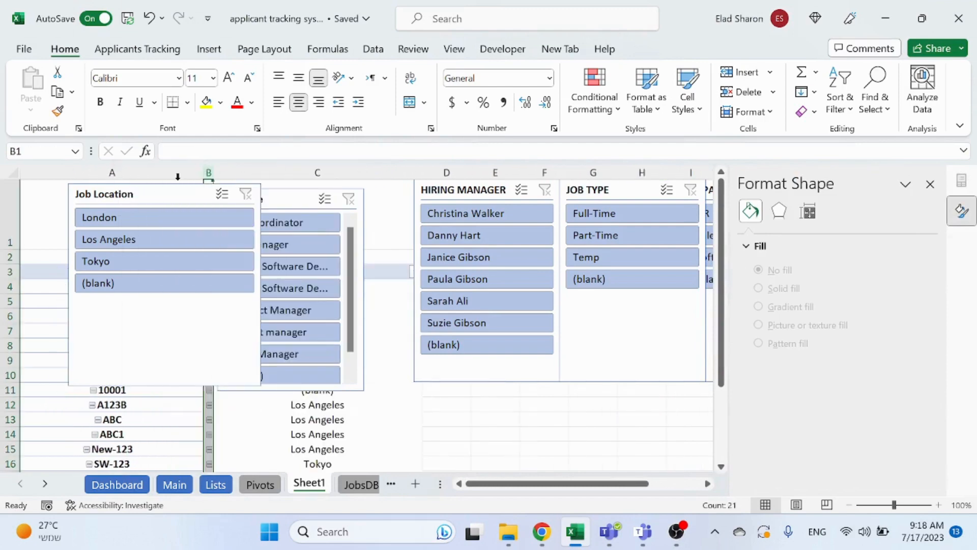
pyautogui.click(410, 414)
pyautogui.click(532, 410)
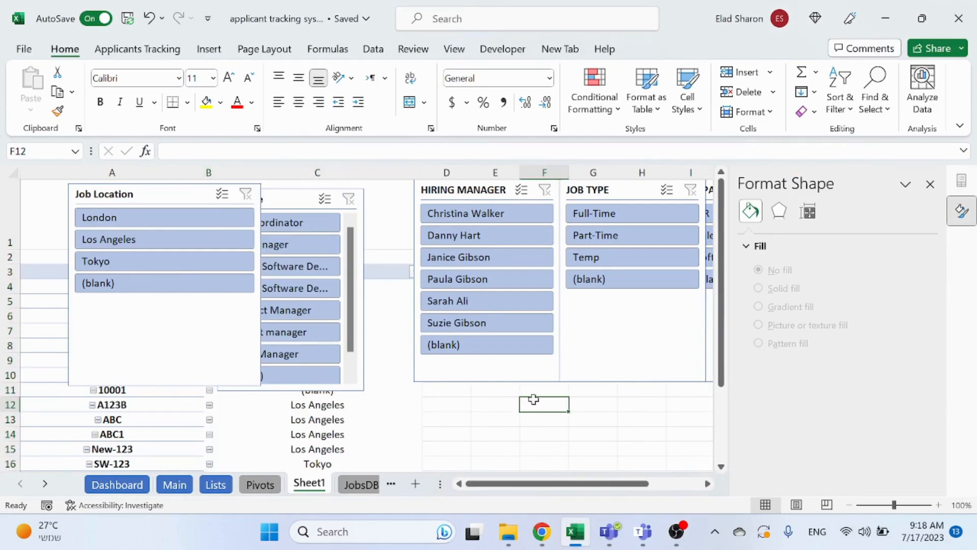
# - Delete Sheet1 from the workbook
pyautogui.rightClick(298, 485)
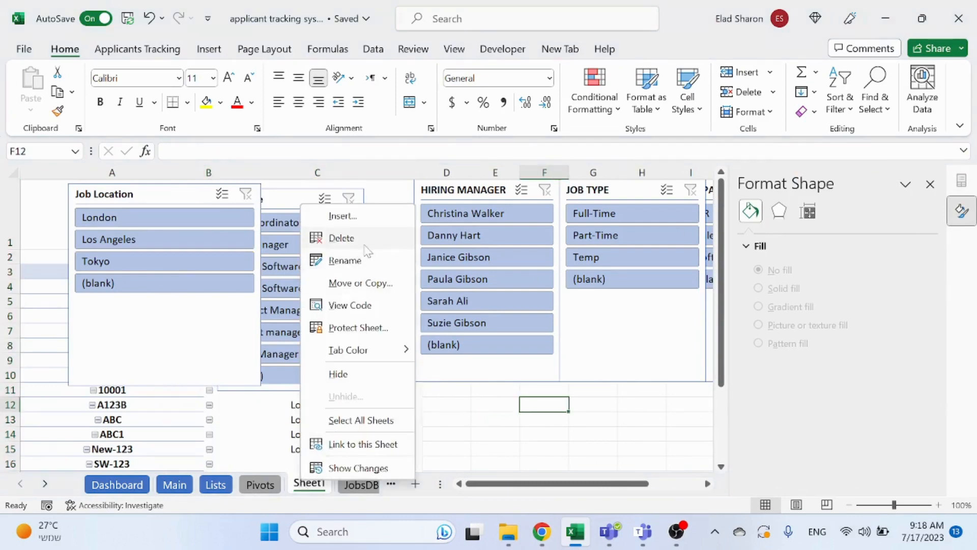
pyautogui.click(339, 235)
pyautogui.click(454, 307)
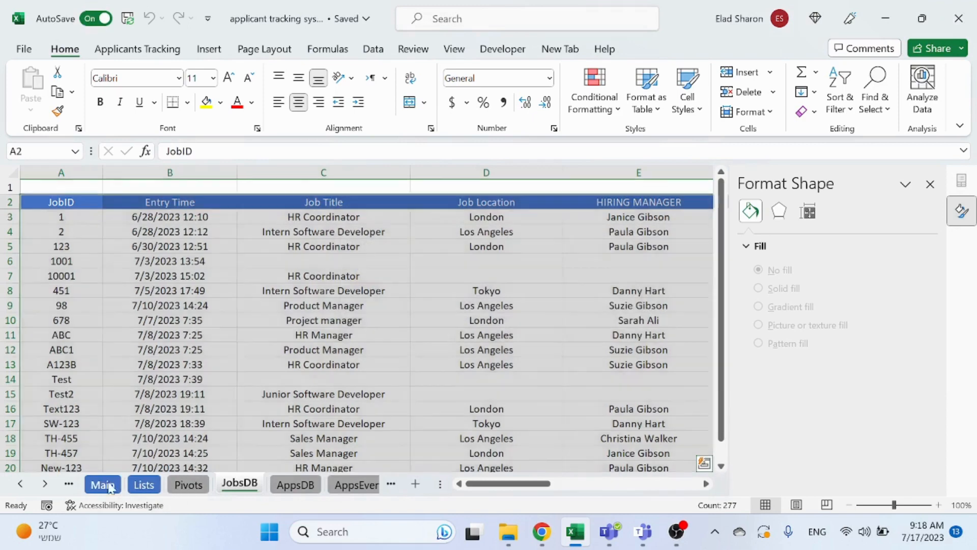
# - Go to the Main sheet and hide the shape formatting options
pyautogui.click(103, 484)
pyautogui.click(438, 431)
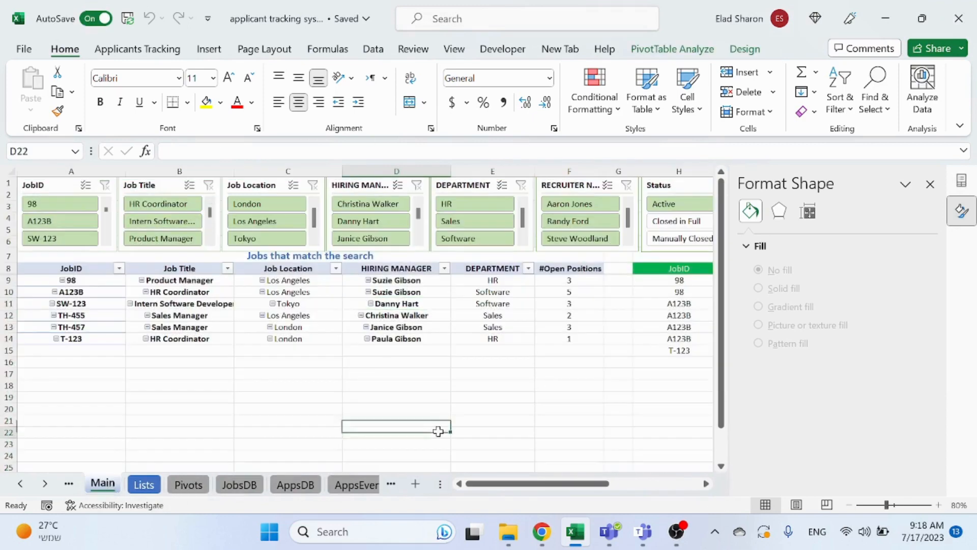
pyautogui.click(930, 184)
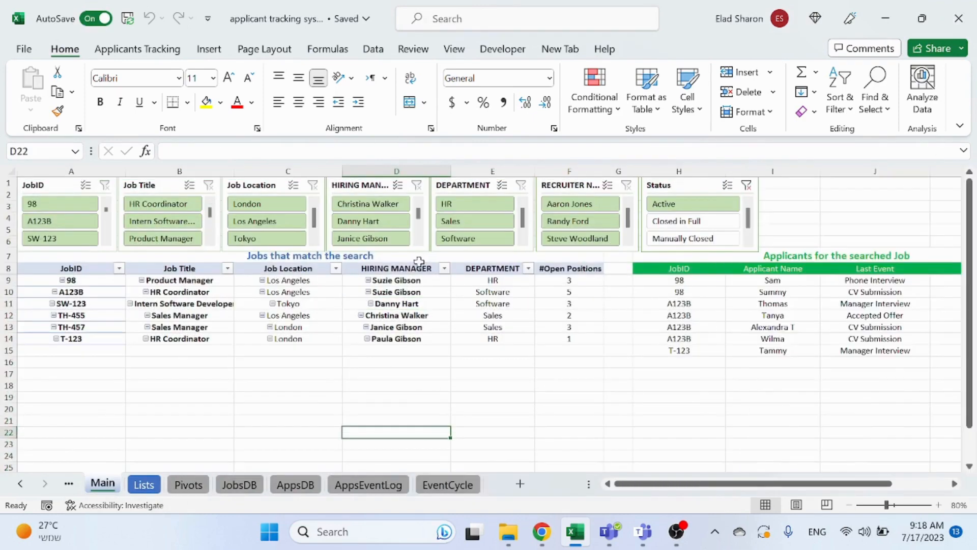
# - Try a yellow slicer style on the JobID slicer in Main and restore its light green style
pyautogui.click(61, 195)
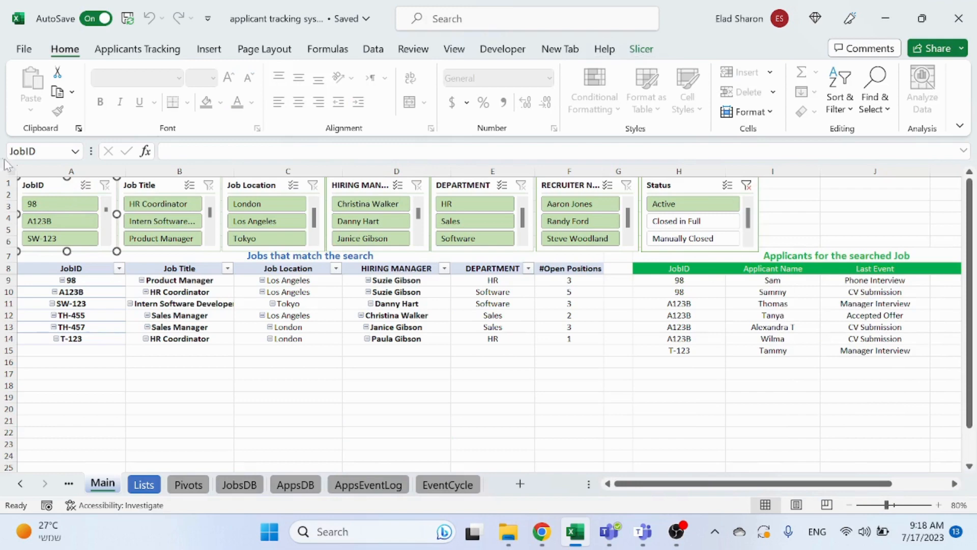
pyautogui.click(643, 50)
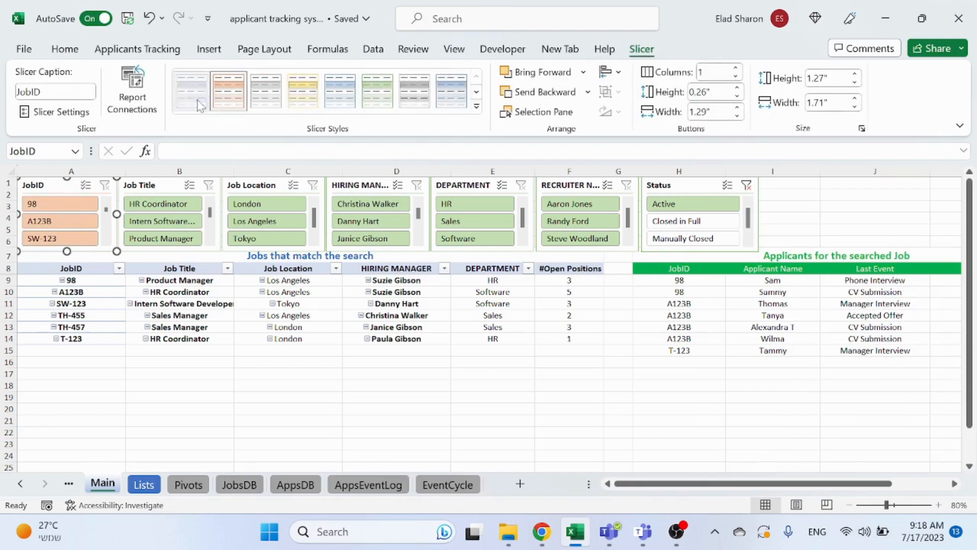
pyautogui.click(302, 91)
pyautogui.click(377, 91)
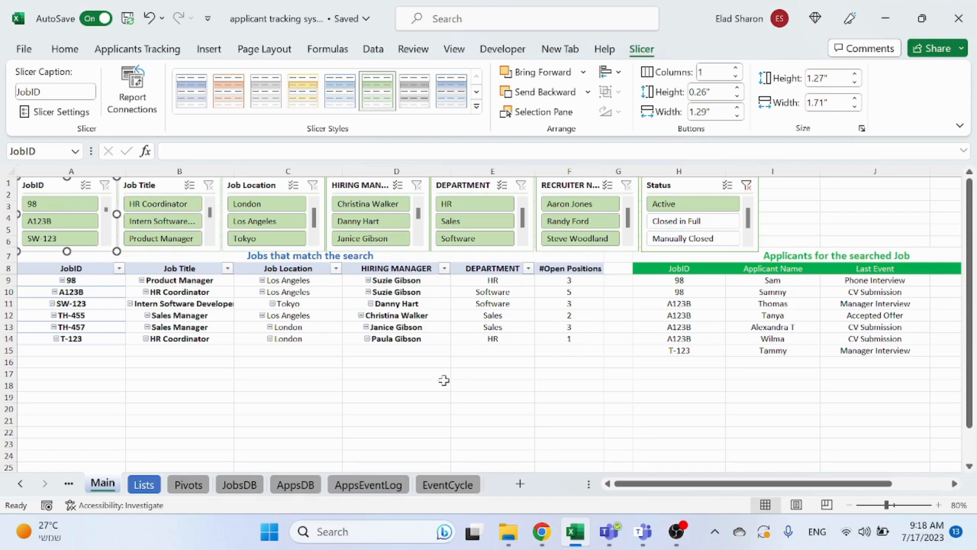
pyautogui.click(441, 373)
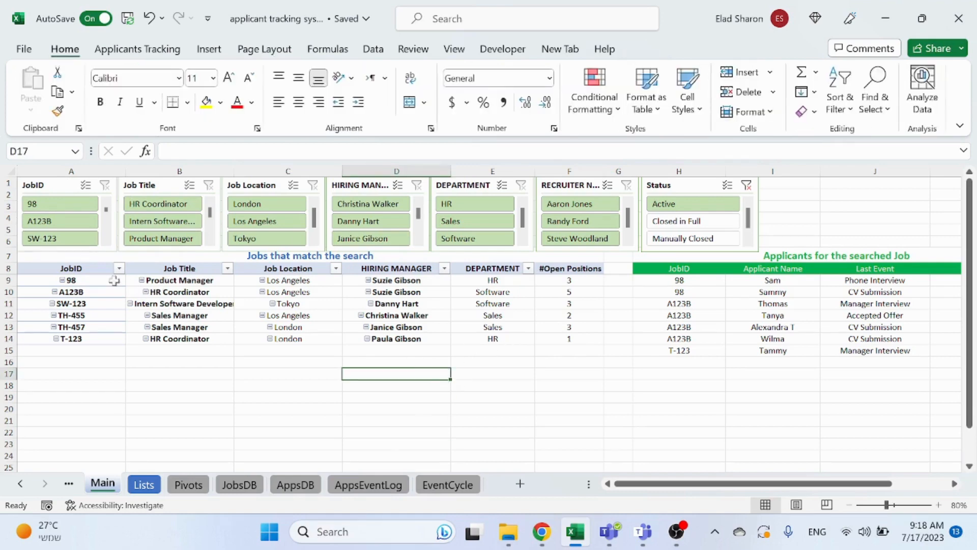
# - Inspect the FILTER formula in H9 of the applicants table on Main without changing it
pyautogui.click(702, 270)
pyautogui.click(697, 279)
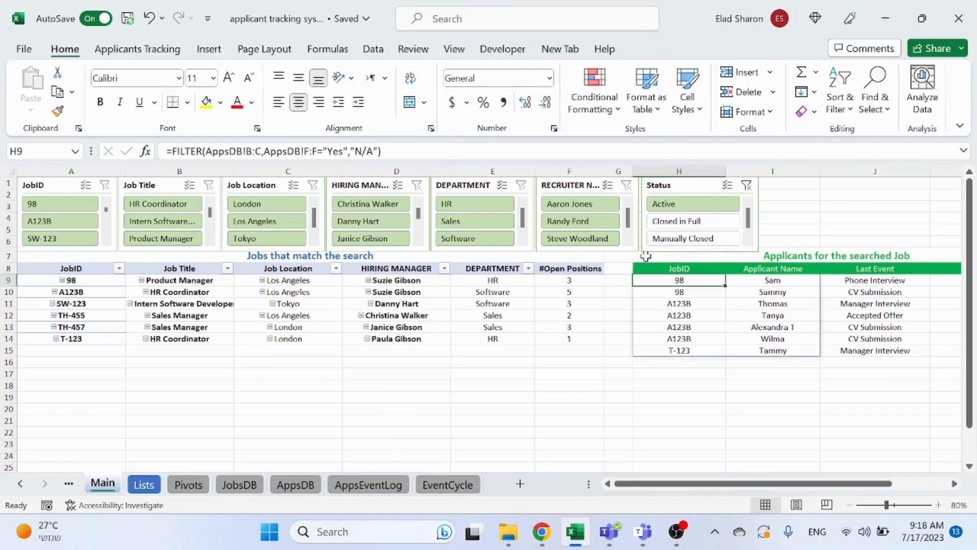
pyautogui.press('F2')
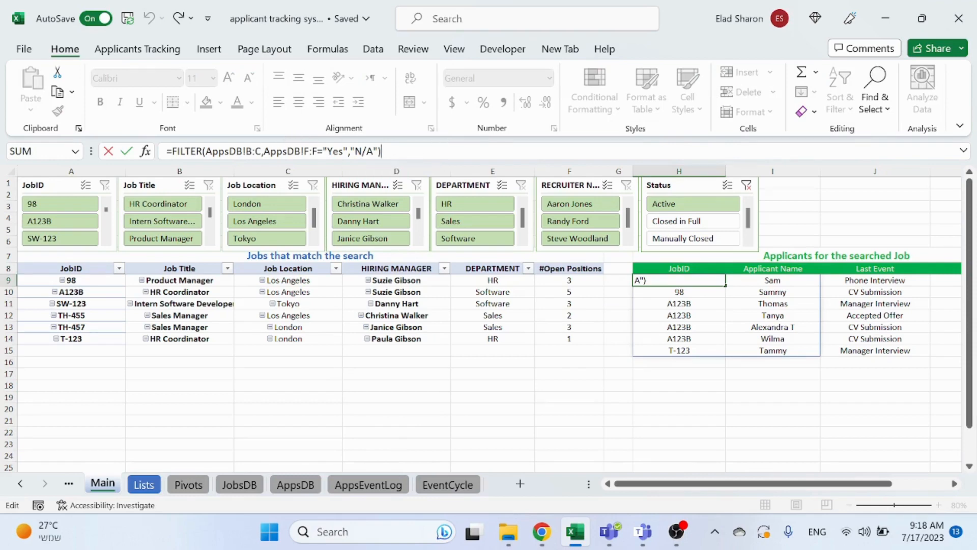
pyautogui.press('Escape')
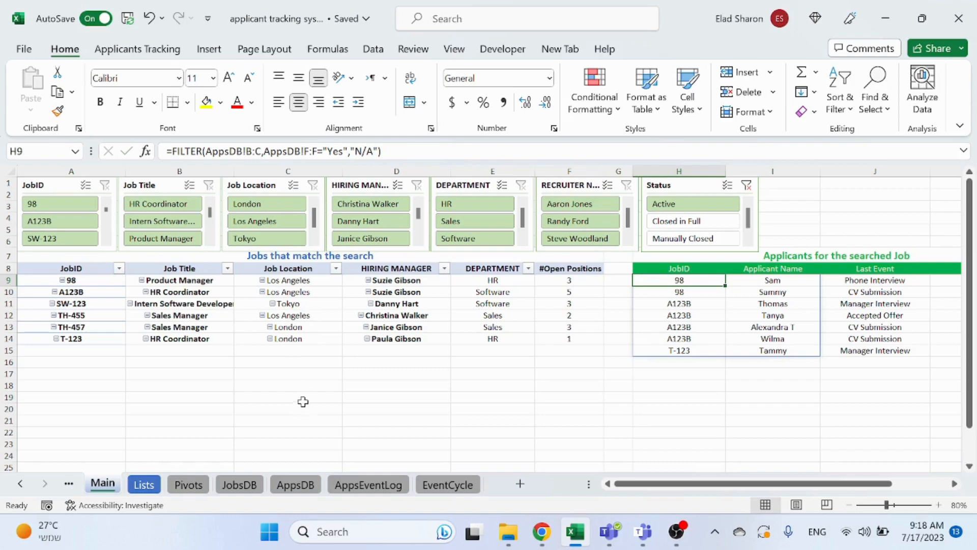
# - Check the "Appears in Main?" column and its formula in AppsDB, and return to Main
pyautogui.click(304, 486)
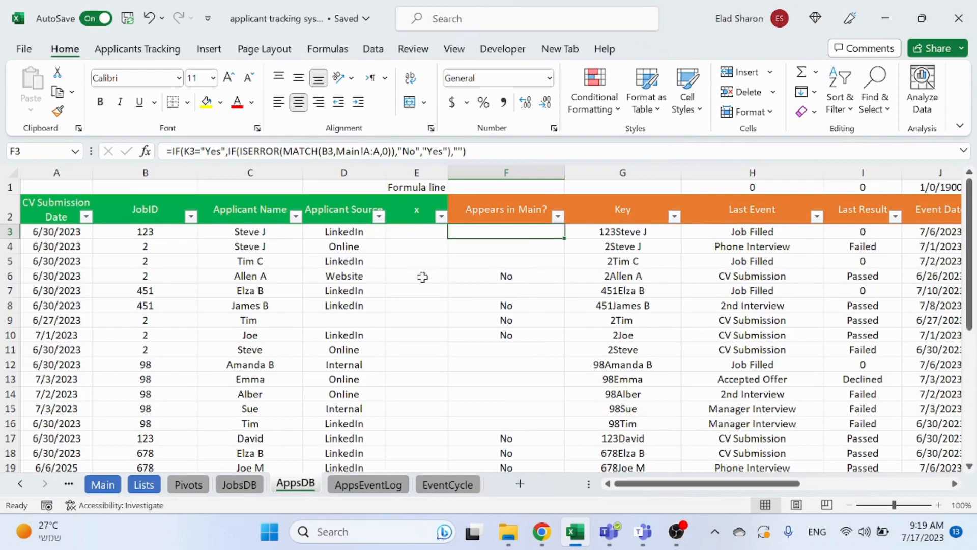
pyautogui.click(102, 484)
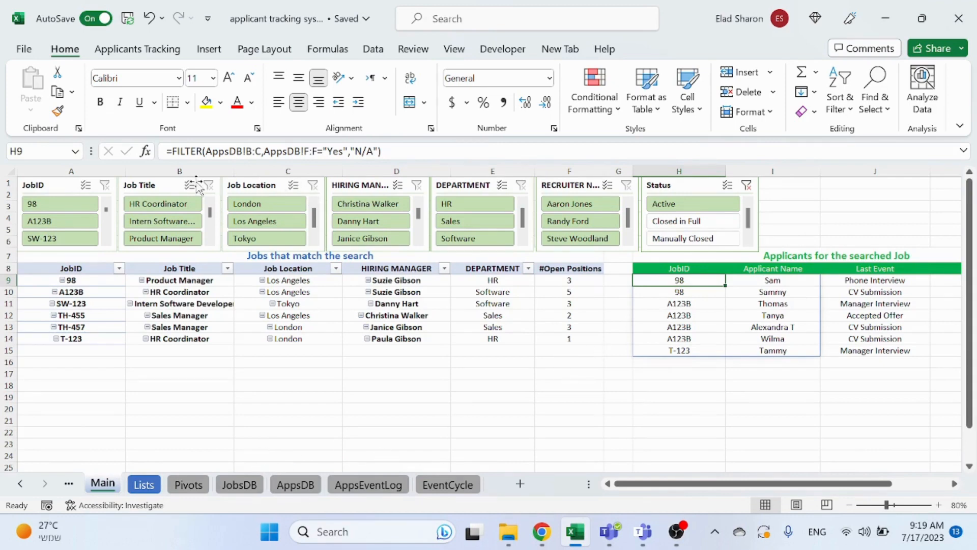
# - Examine the array, include and if_empty arguments of the FILTER formula in H9
pyautogui.click(243, 151)
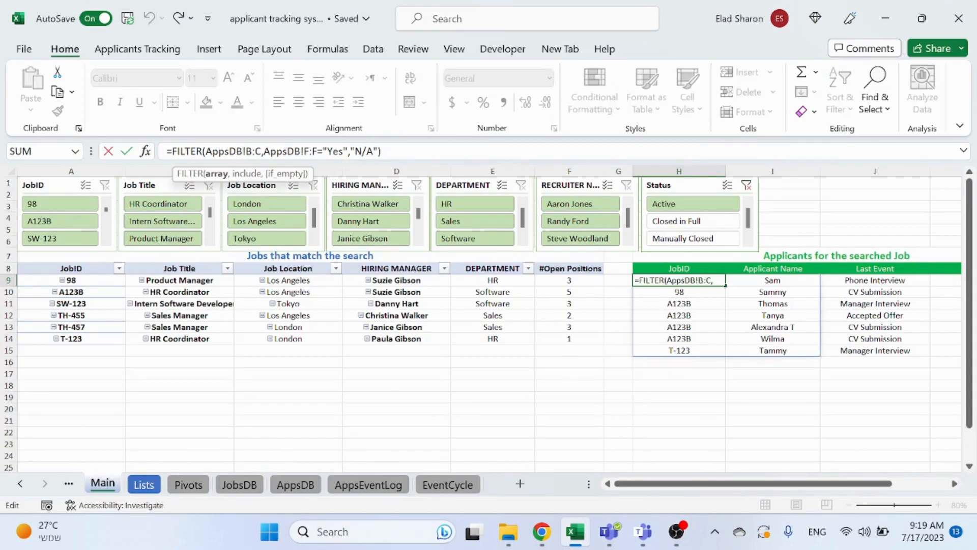
pyautogui.moveTo(246, 151)
pyautogui.mouseDown()
pyautogui.moveTo(345, 151)
pyautogui.moveTo(263, 151)
pyautogui.mouseUp()
pyautogui.click(304, 151)
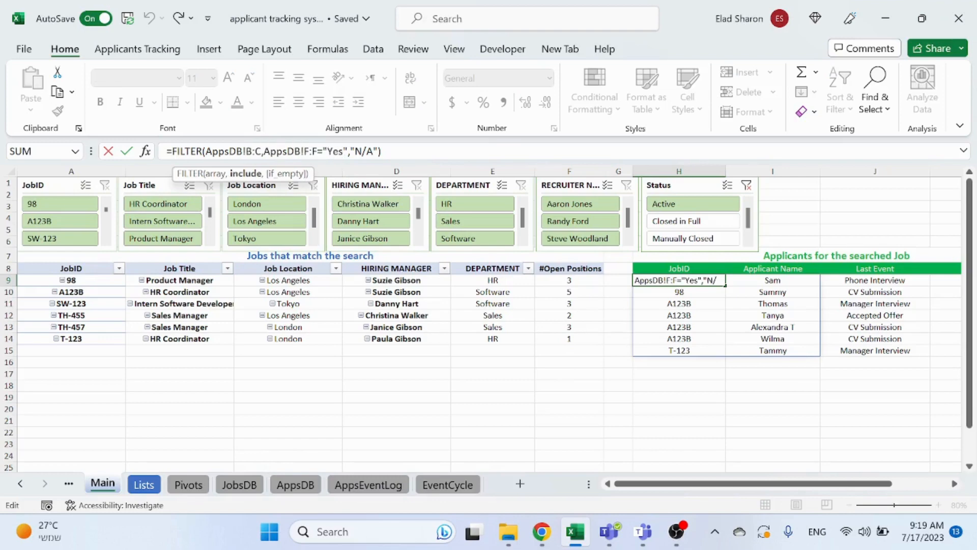
pyautogui.click(376, 151)
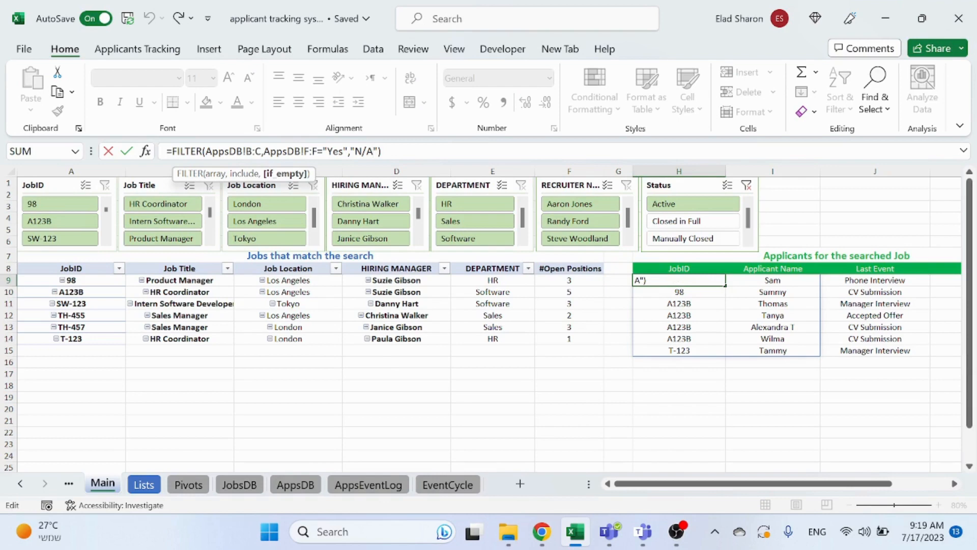
# - Try filtering Main to the London job location and a single hiring manager, and restore the unfiltered lists
pyautogui.press('Escape')
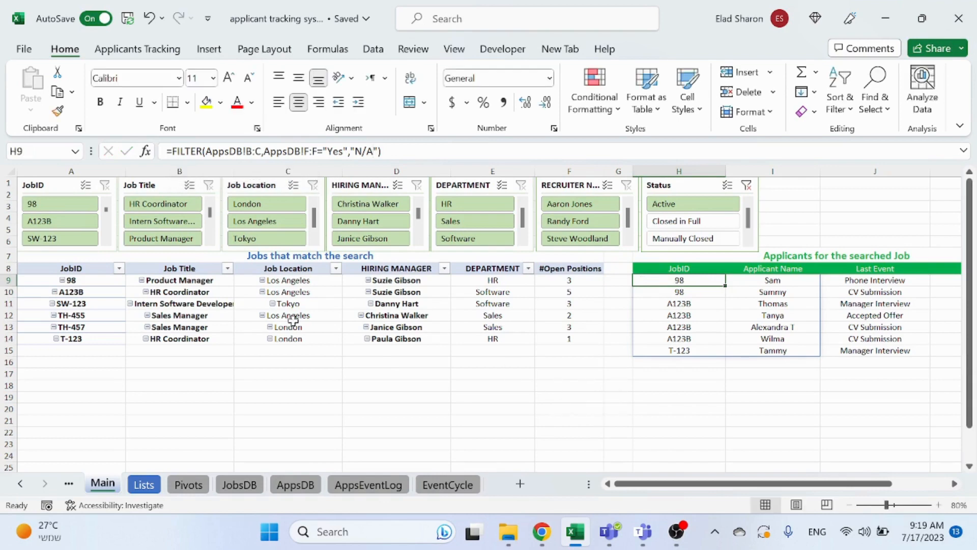
pyautogui.click(245, 204)
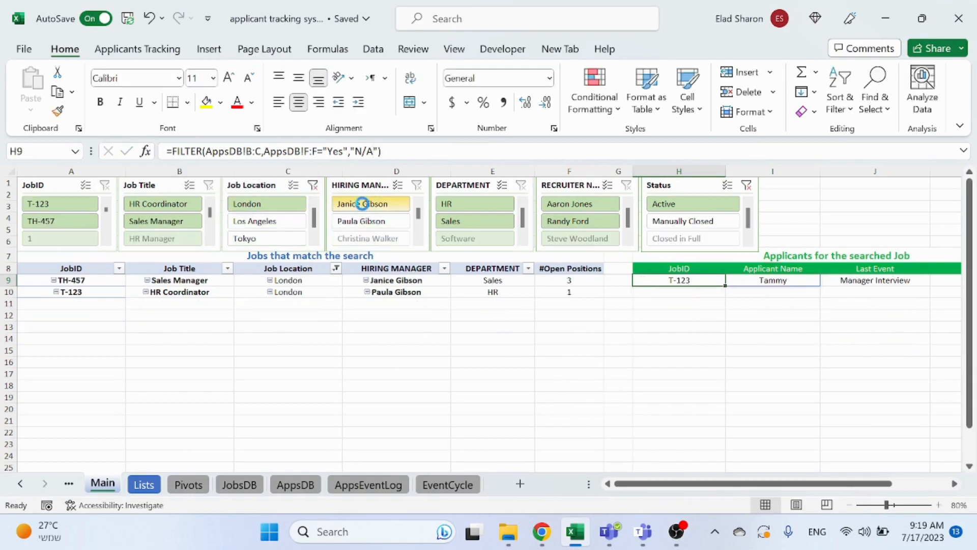
pyautogui.click(360, 203)
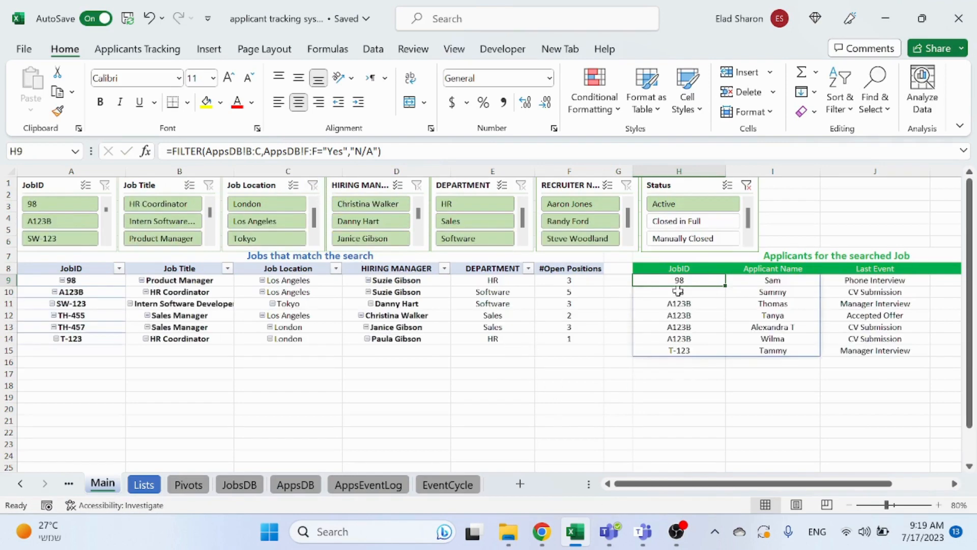
# - Check the JobID, Applicant Name and "Appears in Main?" columns in AppsDB that the FILTER formula refers to
pyautogui.click(294, 484)
pyautogui.moveTo(138, 172); pyautogui.dragTo(279, 172)
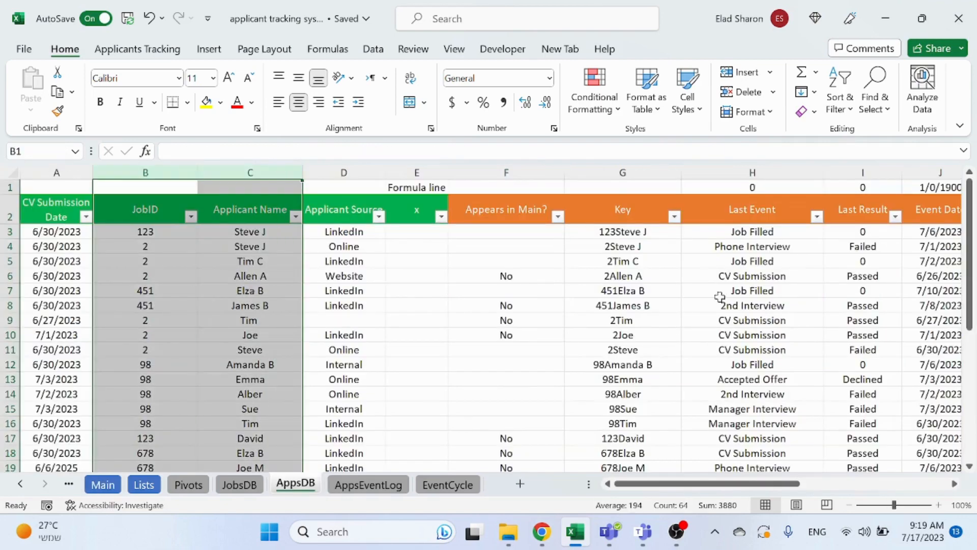
pyautogui.click(538, 173)
pyautogui.click(518, 231)
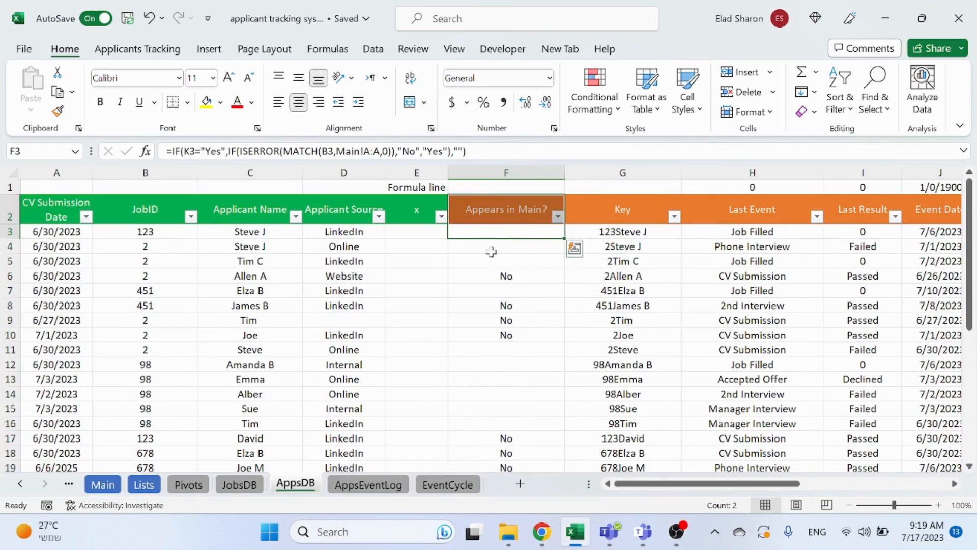
# - Trace the F3 formula in AppsDB to the Still Active column and examine the IFS formula in K3
pyautogui.doubleClick(468, 228)
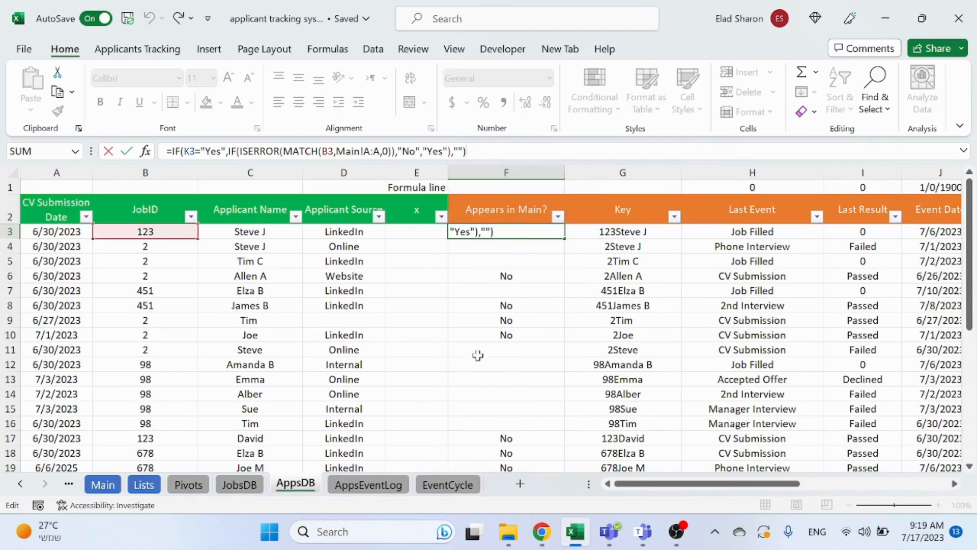
pyautogui.moveTo(680, 483); pyautogui.dragTo(751, 481)
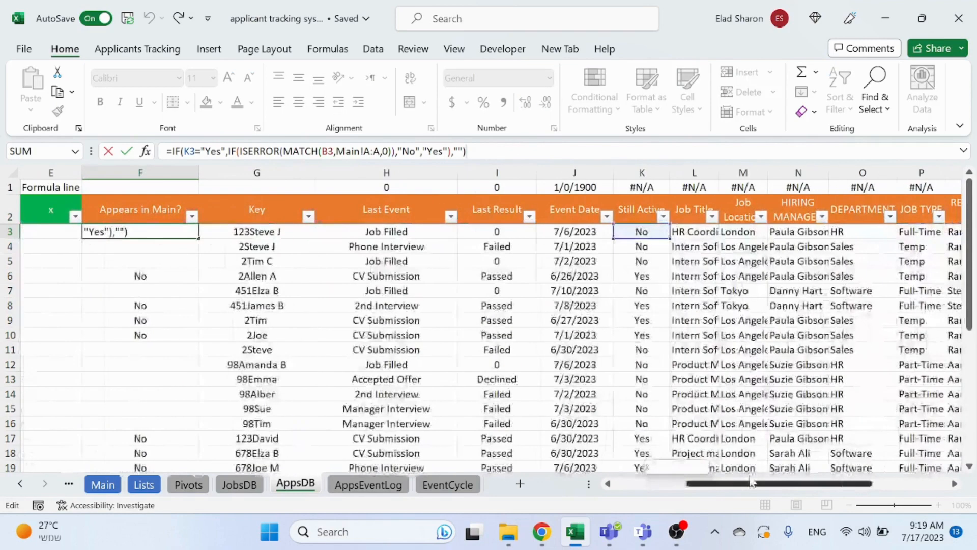
pyautogui.press('Escape')
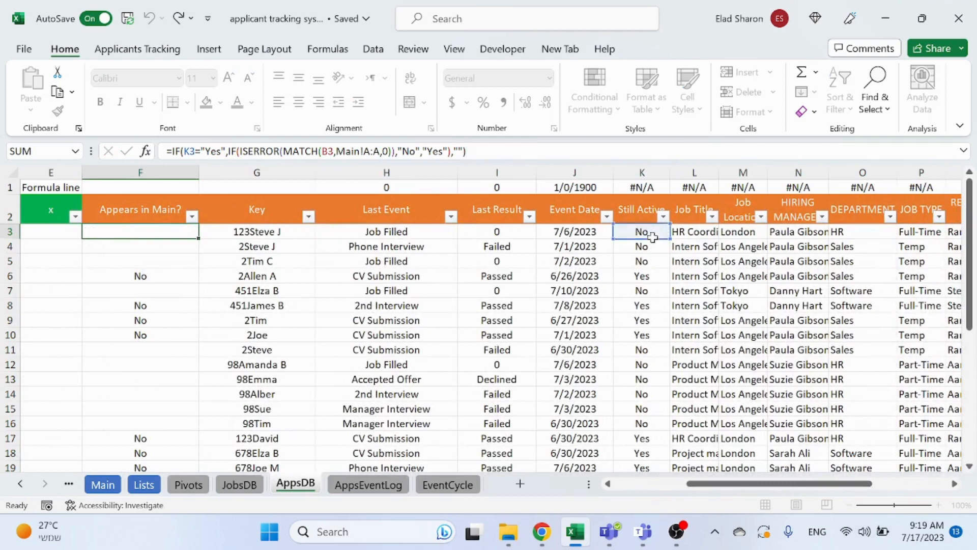
pyautogui.click(653, 235)
pyautogui.click(523, 152)
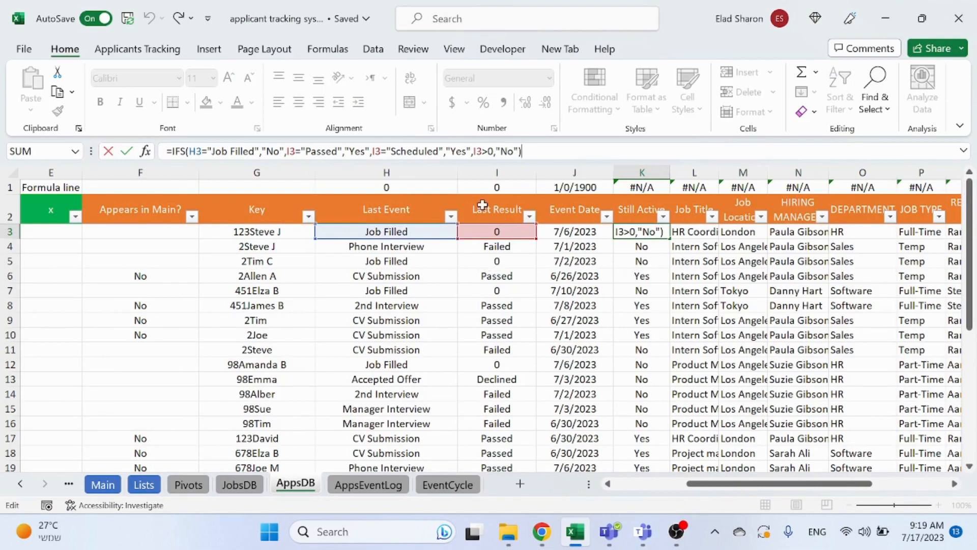
pyautogui.press('Escape')
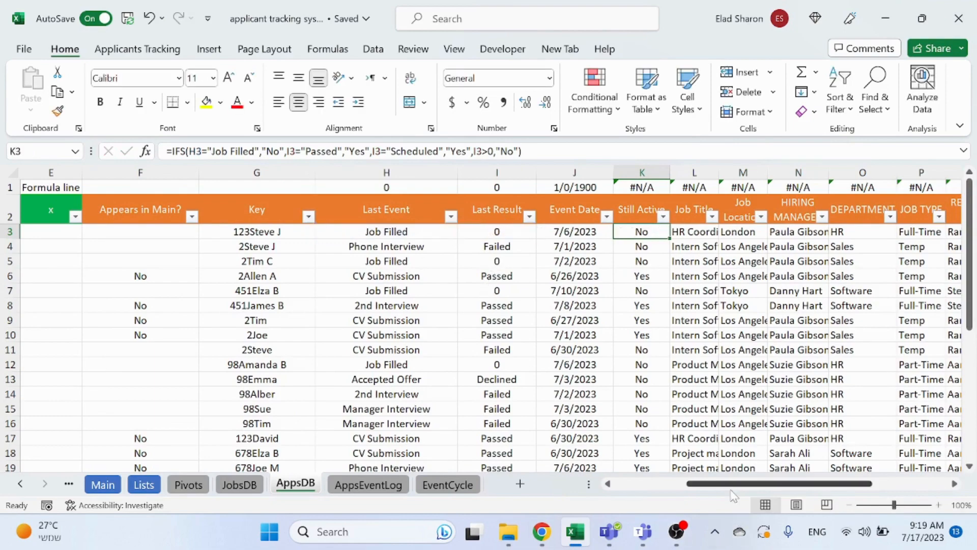
# - Examine the ISERROR and MATCH parts of the F6 formula in AppsDB and the JobID column they search in Main
pyautogui.moveTo(734, 490); pyautogui.dragTo(670, 490)
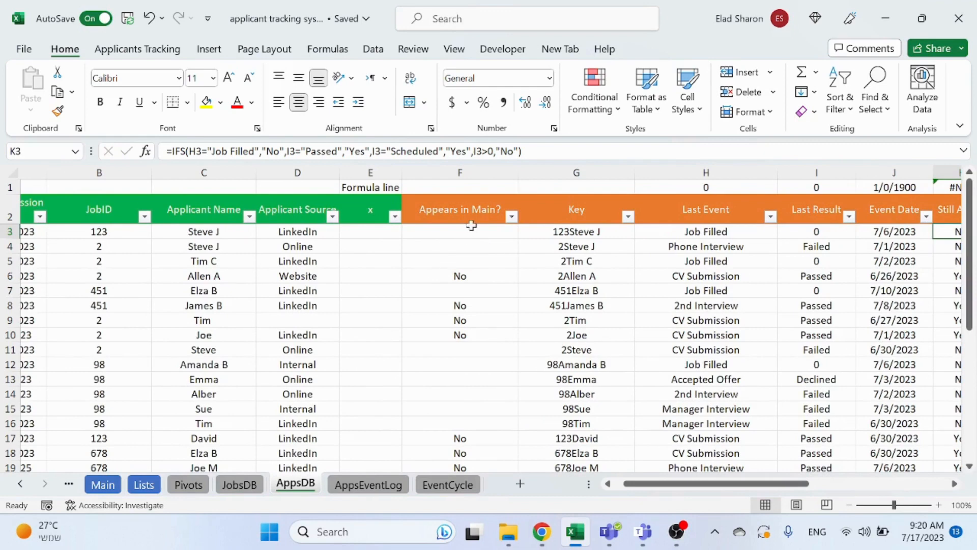
pyautogui.click(501, 276)
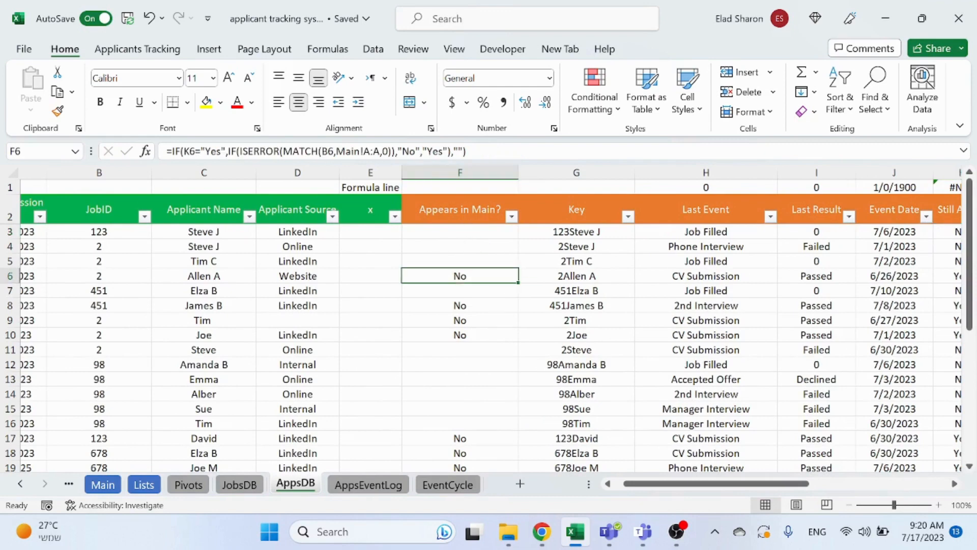
pyautogui.click(243, 151)
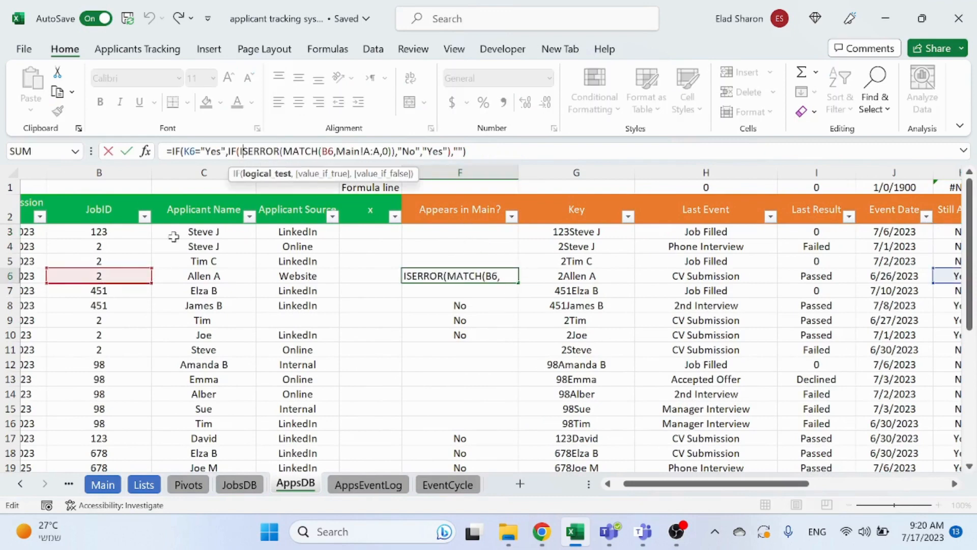
pyautogui.press('Escape')
pyautogui.click(103, 485)
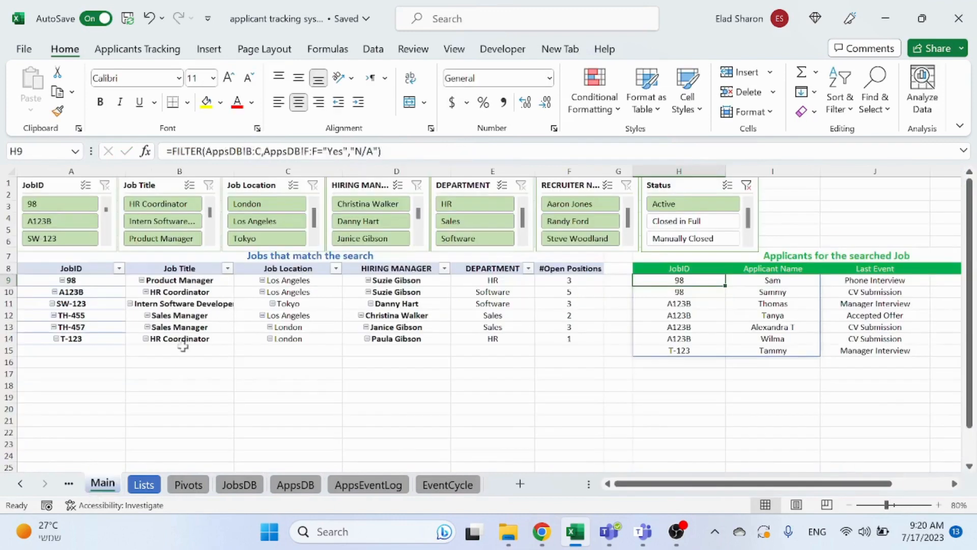
pyautogui.click(74, 170)
pyautogui.click(266, 394)
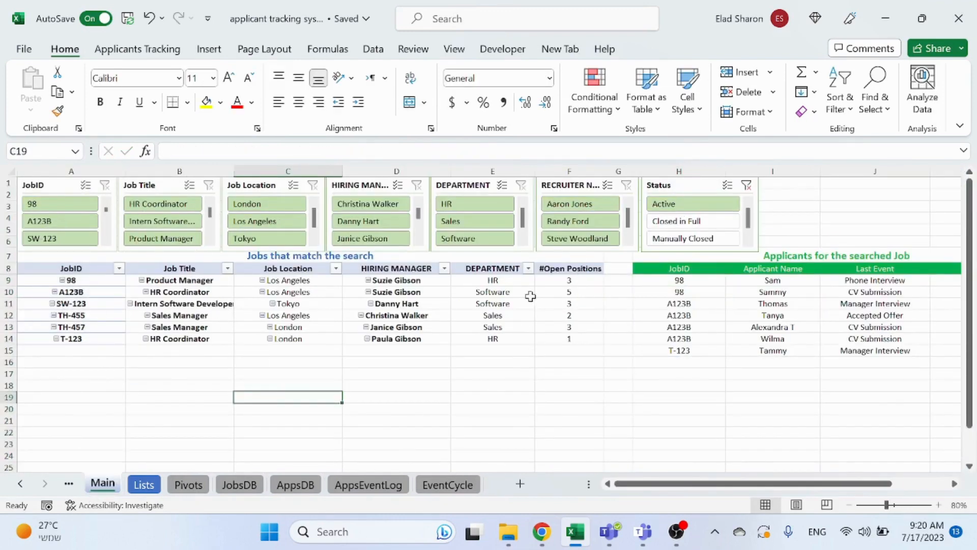
# - Compare the applicants marked Yes in "Appears in Main?" on AppsDB with their JobIDs, including rows 21 and 22
pyautogui.click(295, 484)
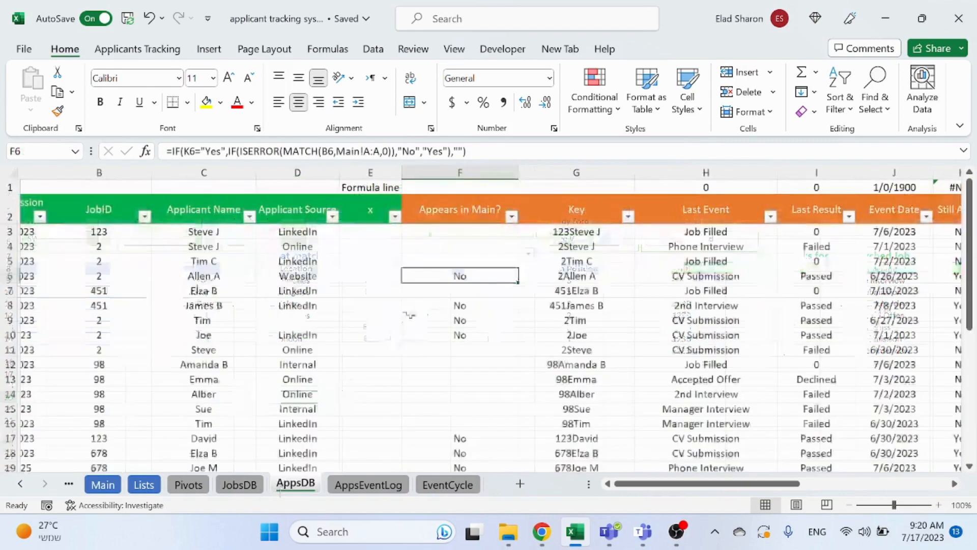
pyautogui.scroll(-5, 458, 331)
pyautogui.scroll(1, 456, 341)
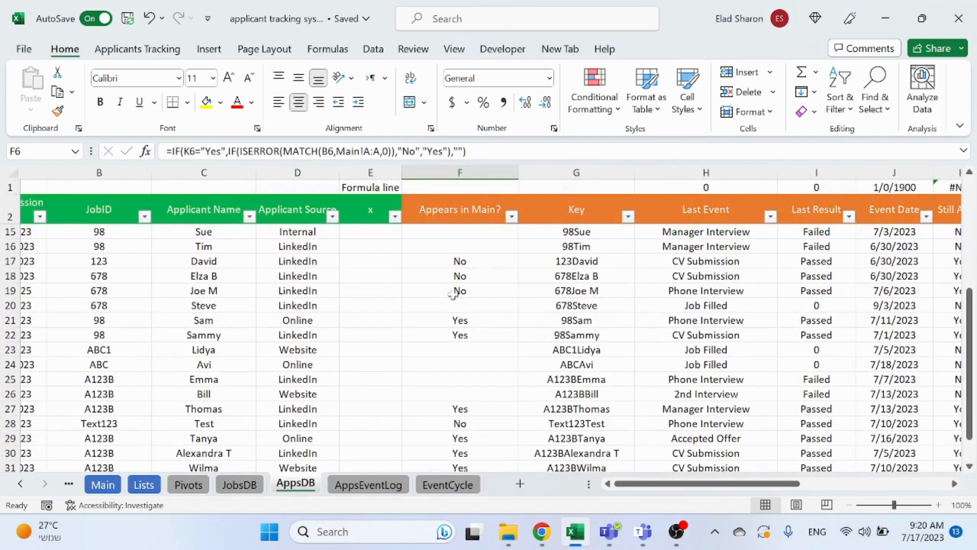
pyautogui.click(450, 320)
pyautogui.click(63, 324)
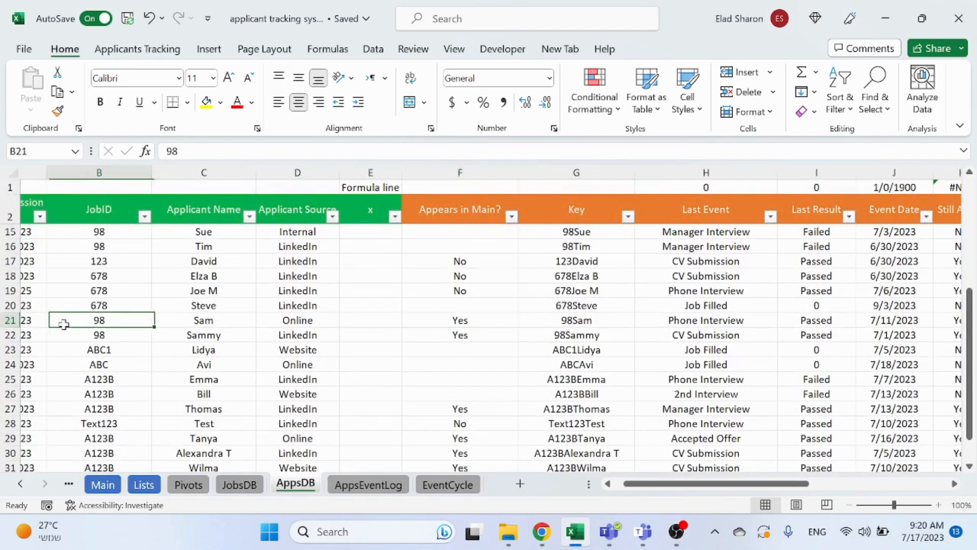
pyautogui.click(427, 332)
pyautogui.scroll(4, 433, 331)
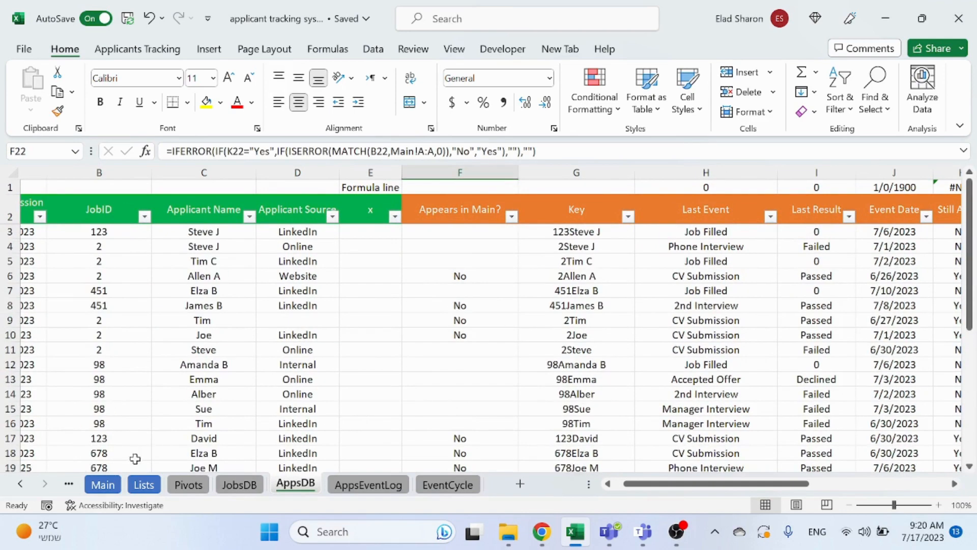
# - Return to Main and review the array argument of the FILTER formula in H9 without changing it
pyautogui.click(115, 485)
pyautogui.click(676, 281)
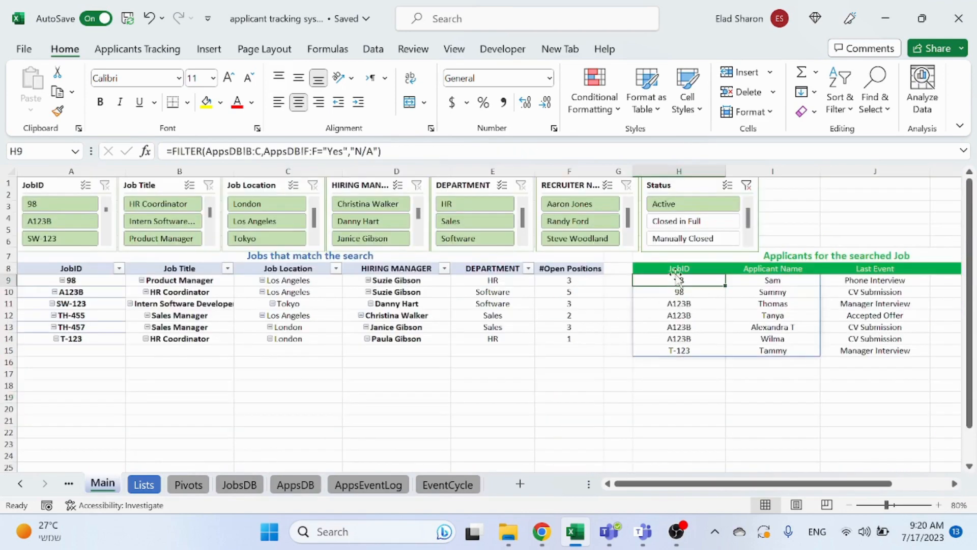
pyautogui.click(675, 268)
pyautogui.click(678, 282)
pyautogui.click(237, 151)
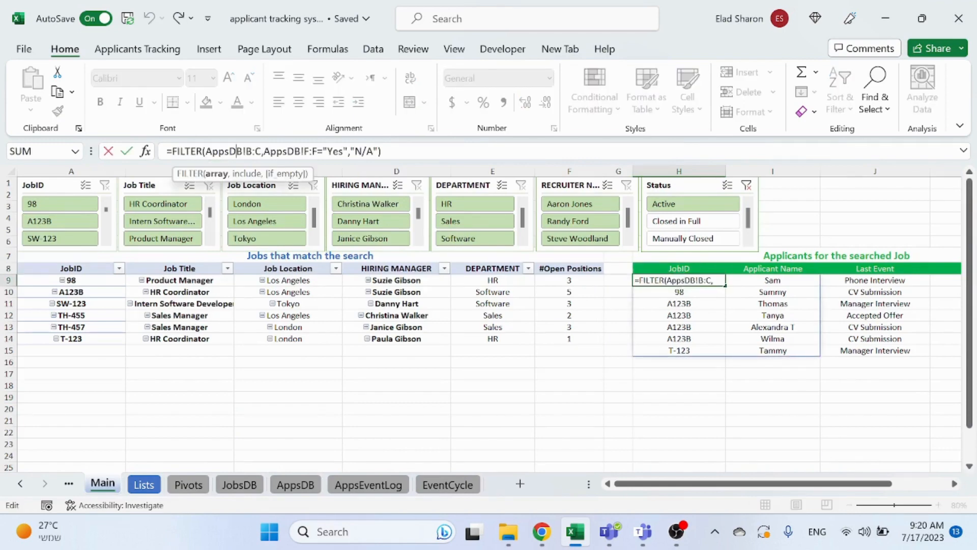
pyautogui.press('Escape')
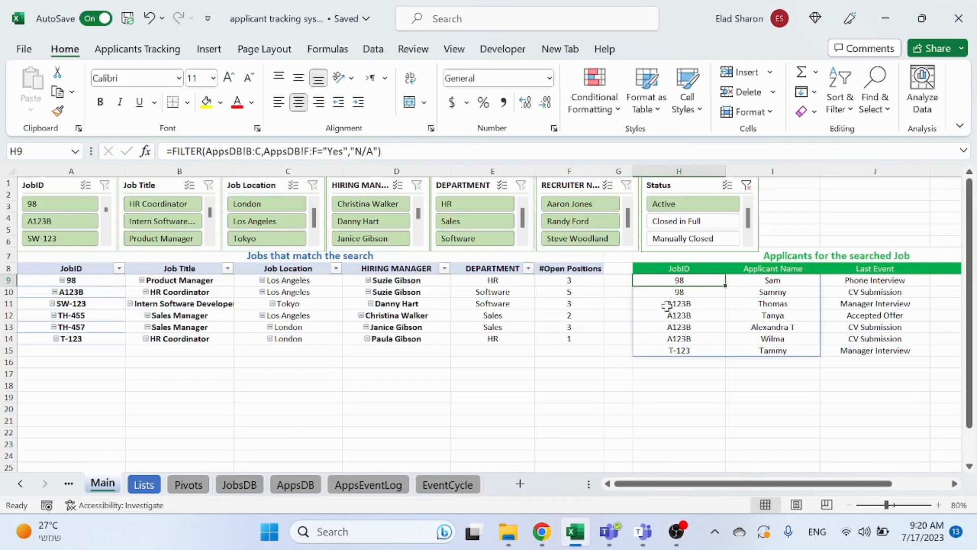
# - Examine the applicants table's spilled columns and the second FILTER formula in J9, which covers Last Event to Event Date
pyautogui.press('Right')
pyautogui.press('Right')
pyautogui.hscroll(5, 667, 304)
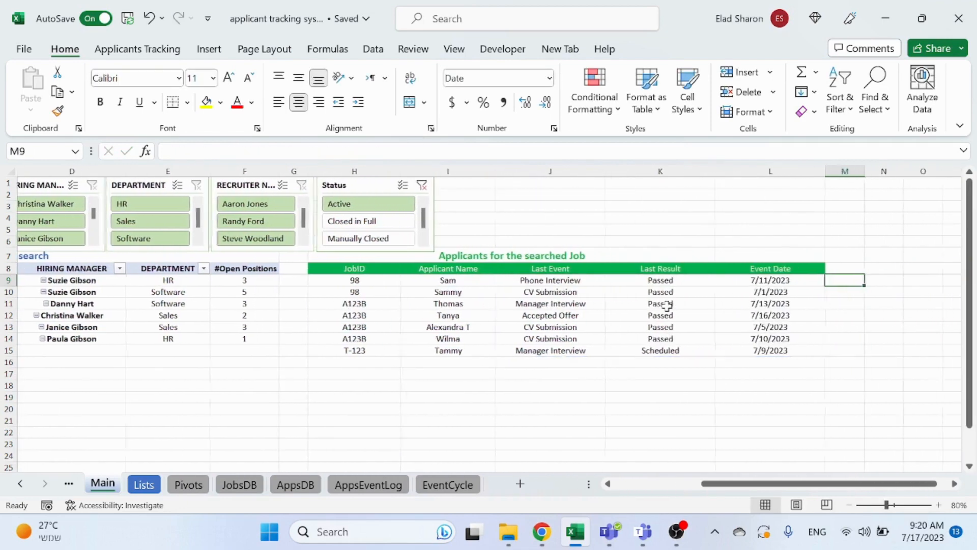
pyautogui.press('Left')
pyautogui.press('Left')
pyautogui.press('Right')
pyautogui.press('Right')
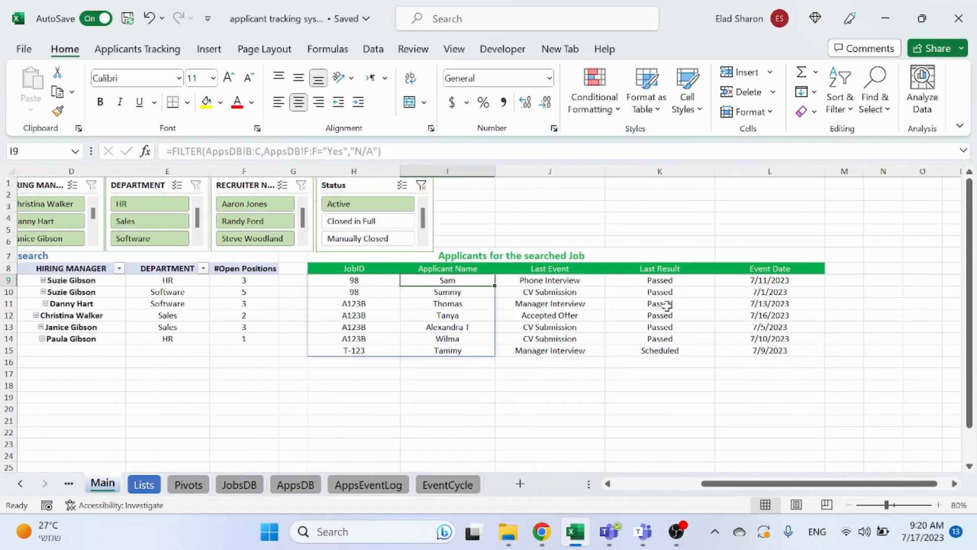
pyautogui.press('Left')
pyautogui.press('Left')
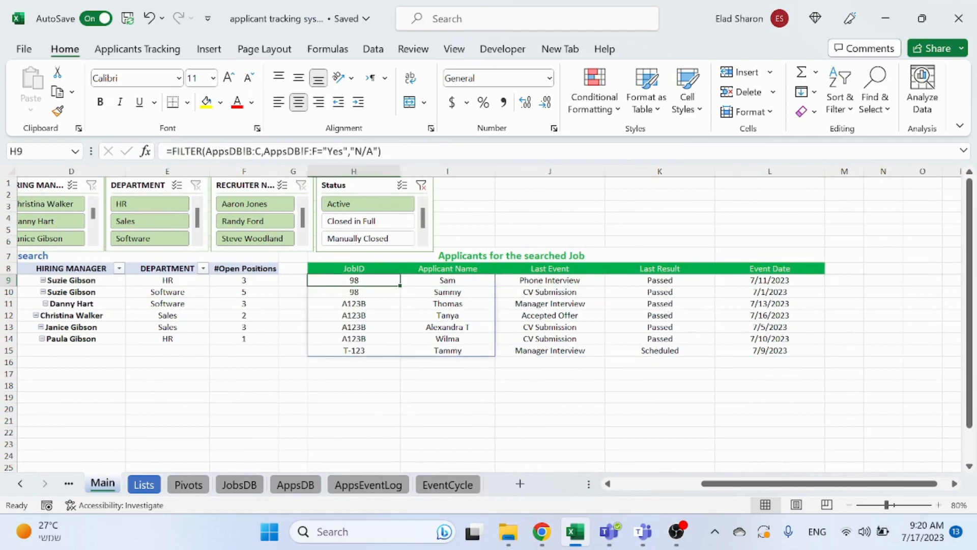
pyautogui.click(509, 280)
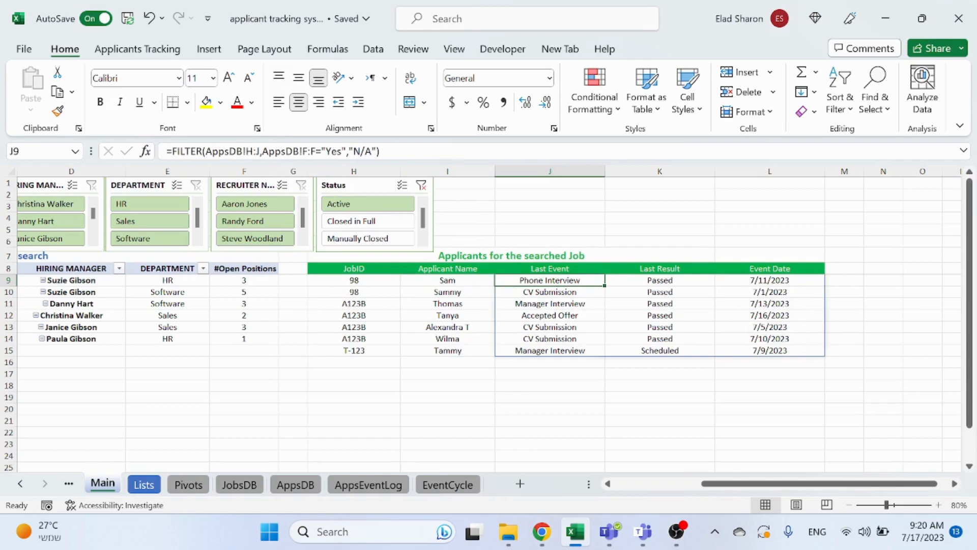
pyautogui.click(589, 422)
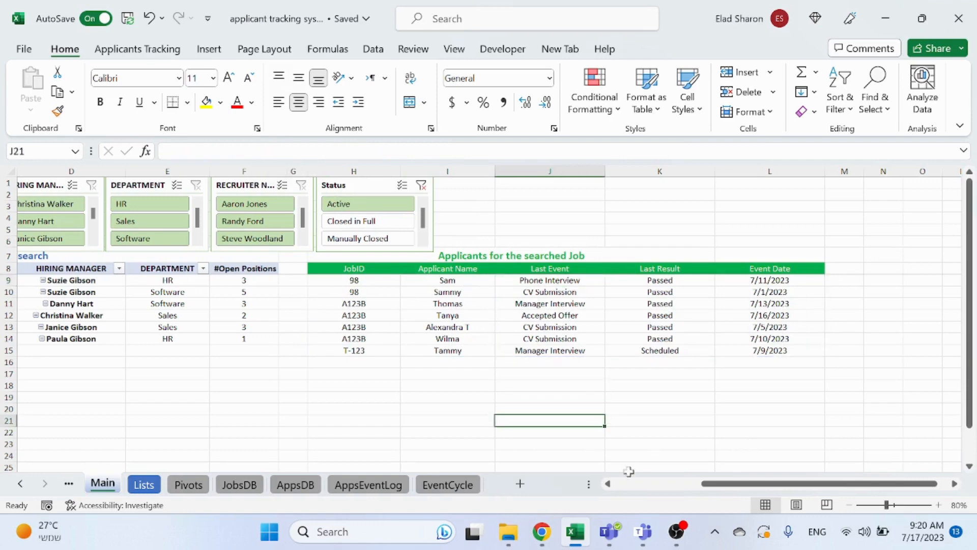
# - View the Dashboard sheet briefly and return to the Main sheet
pyautogui.hscroll(-3, 659, 446)
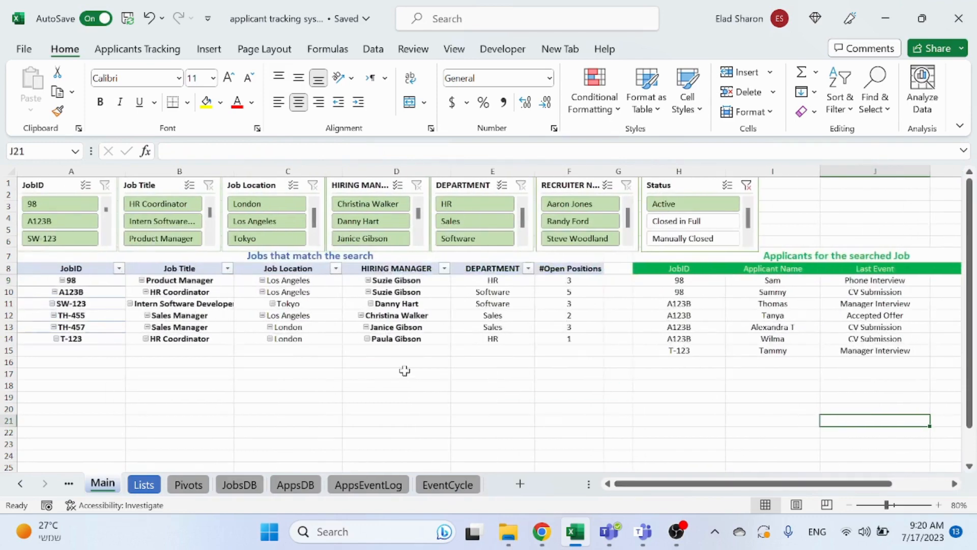
pyautogui.click(20, 483)
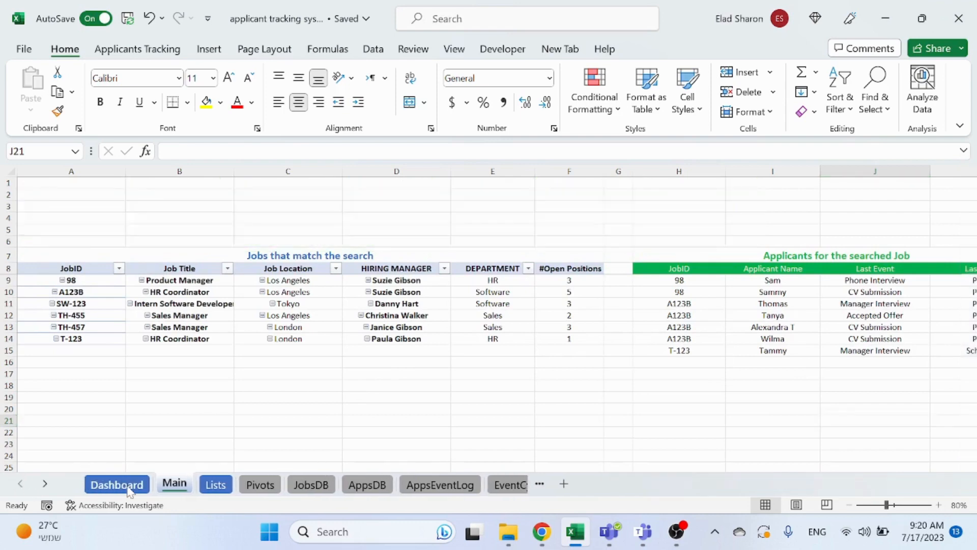
pyautogui.click(128, 487)
pyautogui.click(174, 484)
pyautogui.click(575, 374)
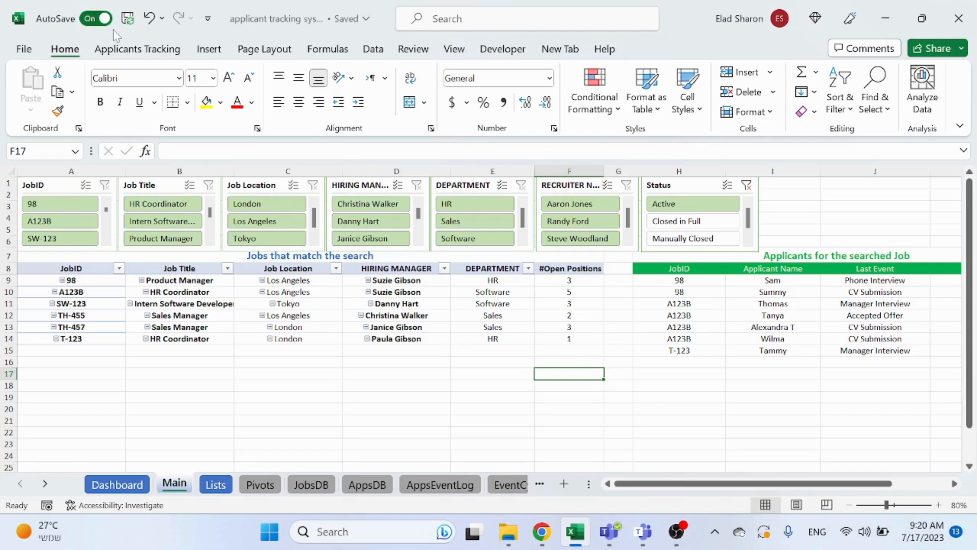
# - Bring up the workbook's custom job and applicant commands and launch New Job
pyautogui.click(117, 49)
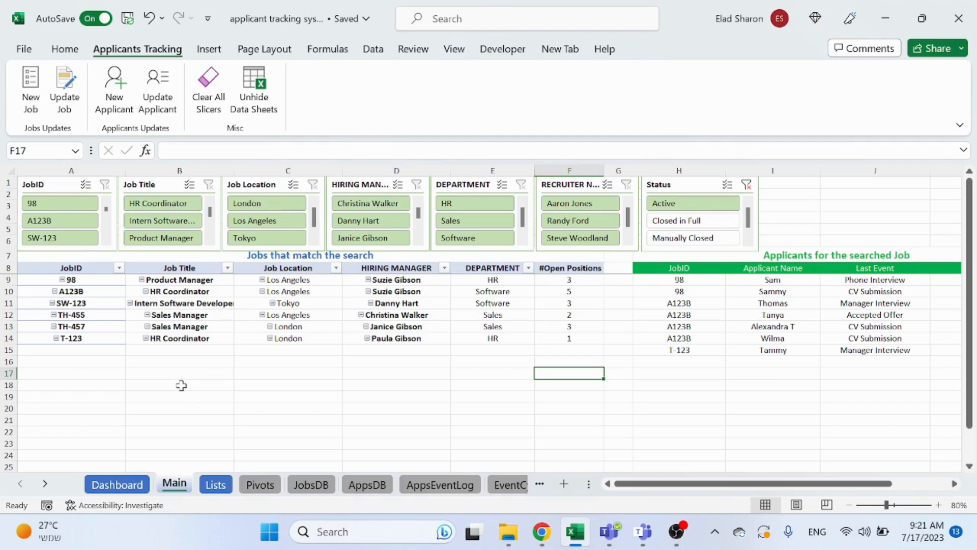
pyautogui.click(32, 102)
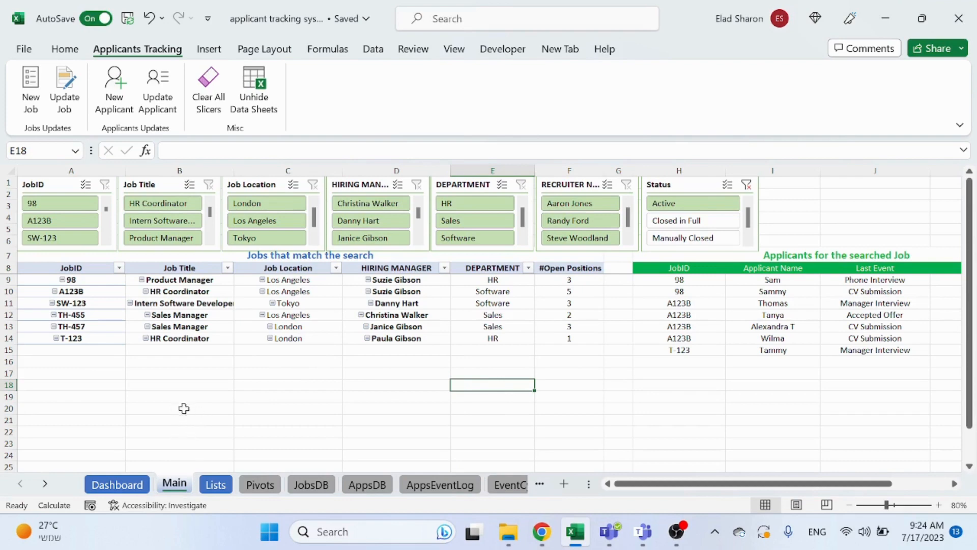
# - Open the Visual Basic editor and list the project's forms and modules
pyautogui.click(502, 48)
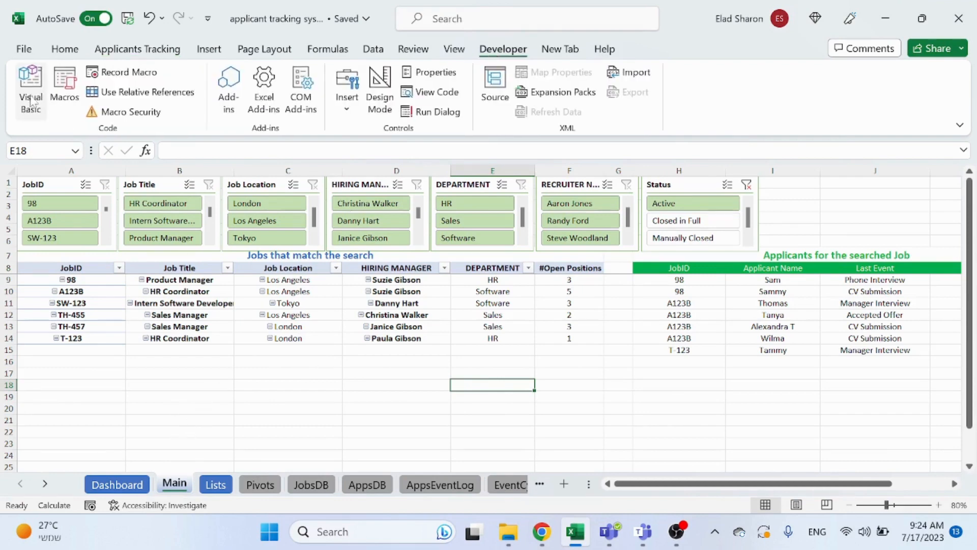
pyautogui.click(30, 92)
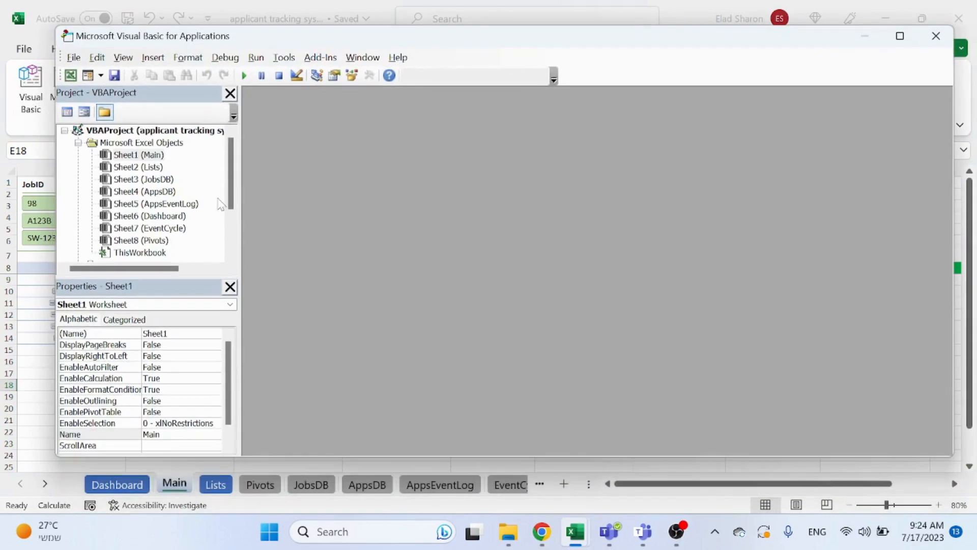
pyautogui.scroll(-2, 213, 237)
pyautogui.click(78, 253)
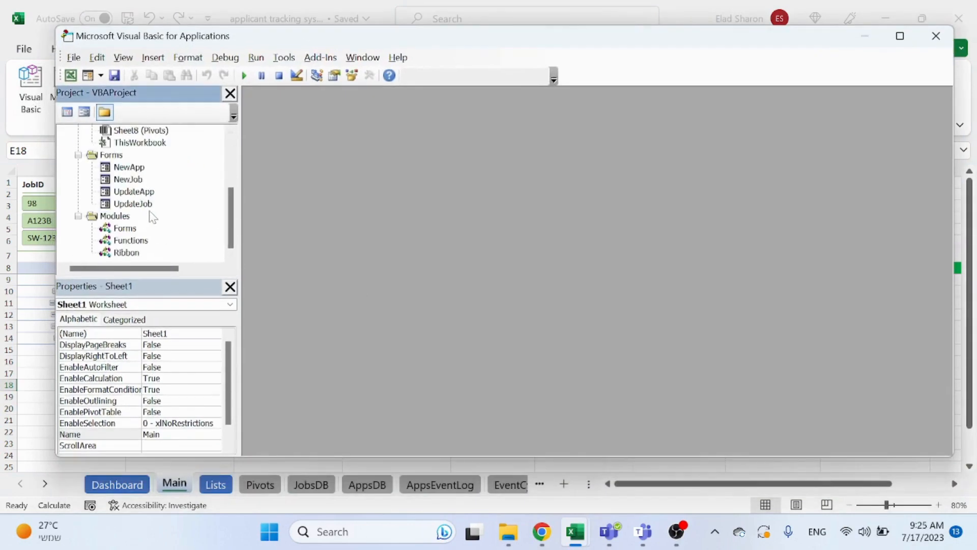
# - Open the Forms module and examine its four macros that show the job and applicant forms, matching them to the project's forms
pyautogui.click(127, 229)
pyautogui.doubleClick(128, 228)
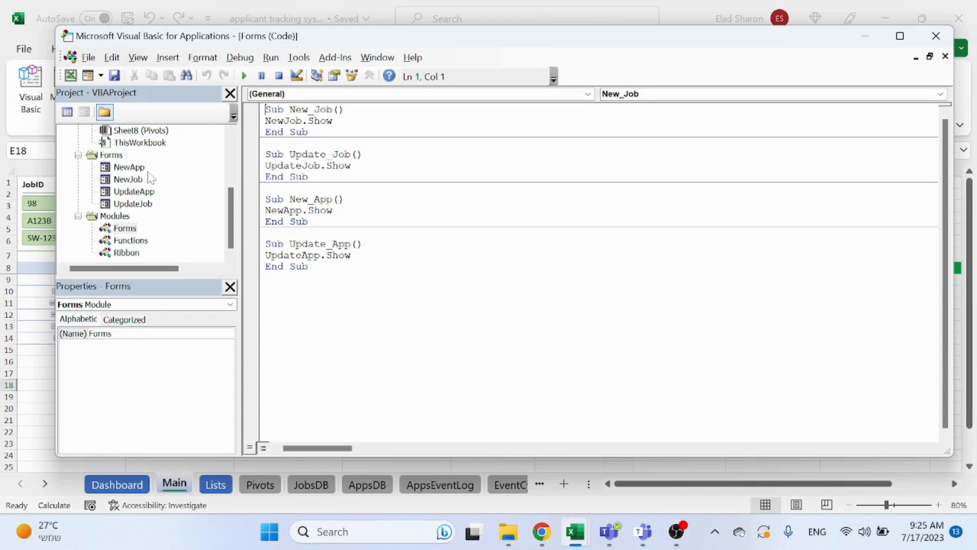
pyautogui.click(133, 179)
pyautogui.click(132, 203)
pyautogui.click(130, 167)
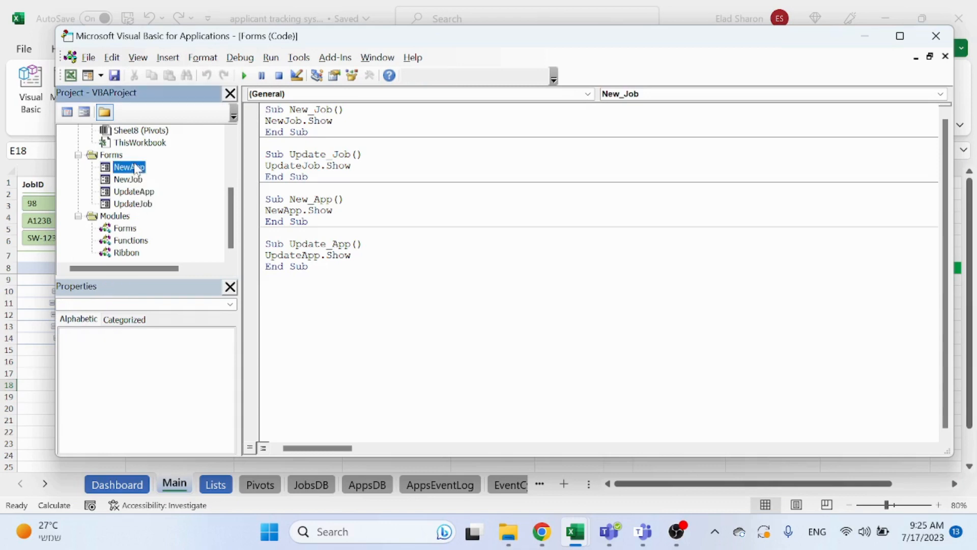
pyautogui.click(351, 165)
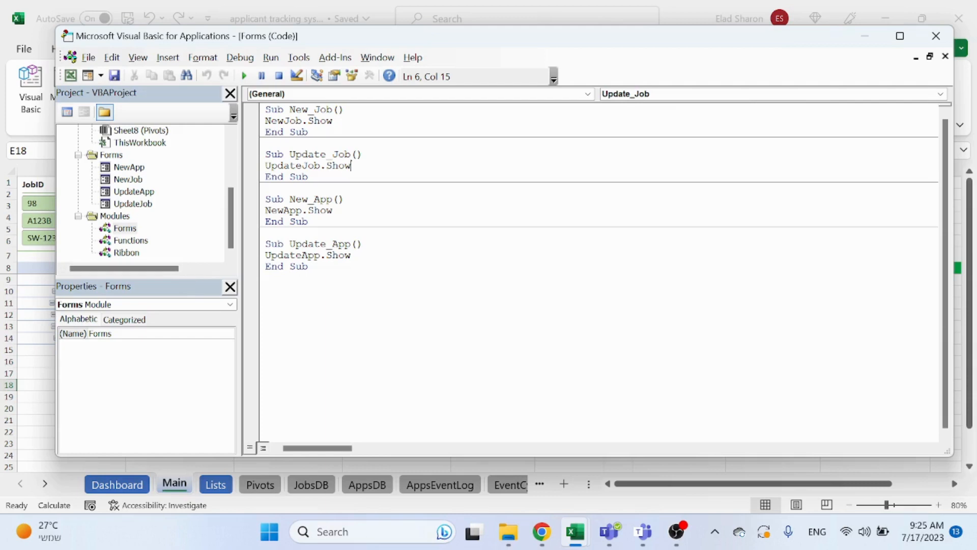
# - Open the Functions module and compare its macros with the workbook's Clear All Slicers and Unhide Data Sheets commands, returning to the code
pyautogui.doubleClick(131, 241)
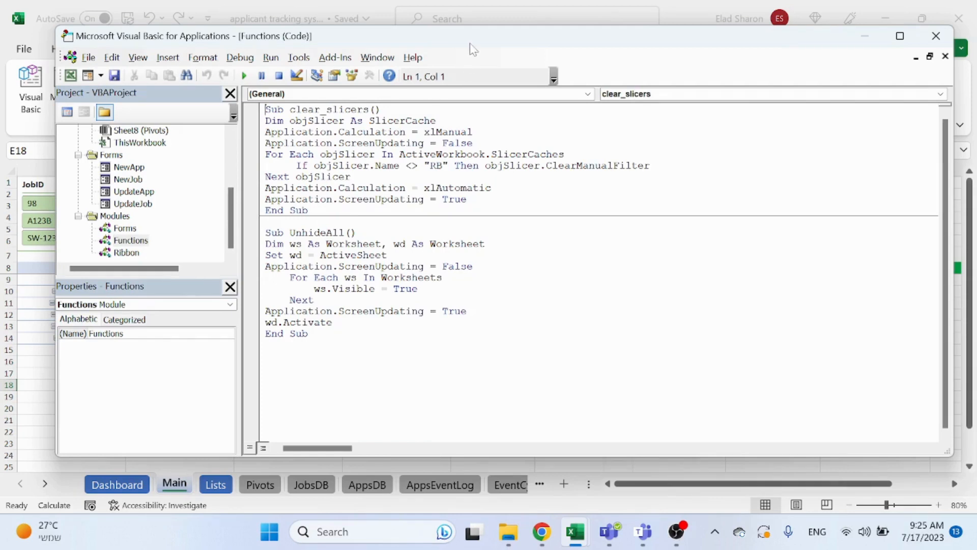
pyautogui.moveTo(470, 44); pyautogui.dragTo(618, 134)
pyautogui.click(172, 49)
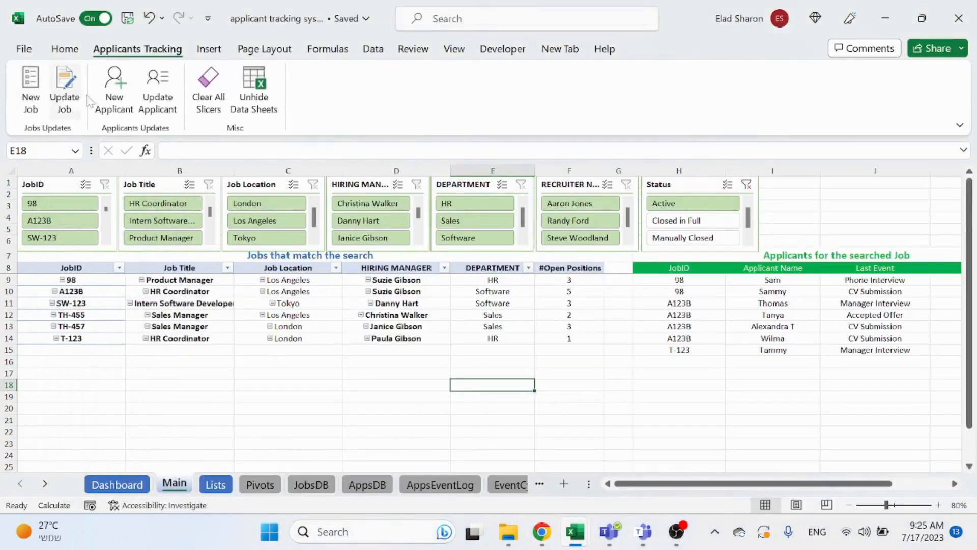
pyautogui.moveTo(585, 544)
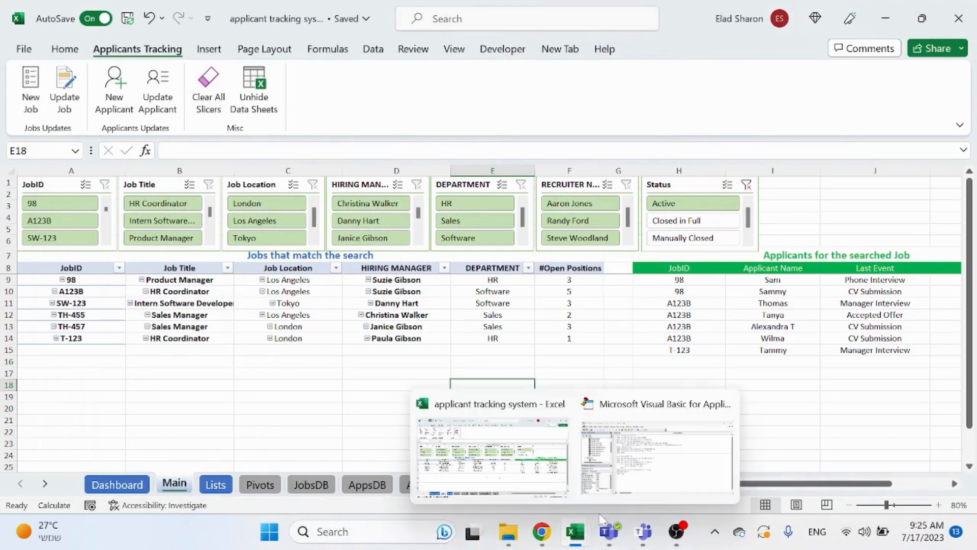
pyautogui.click(662, 448)
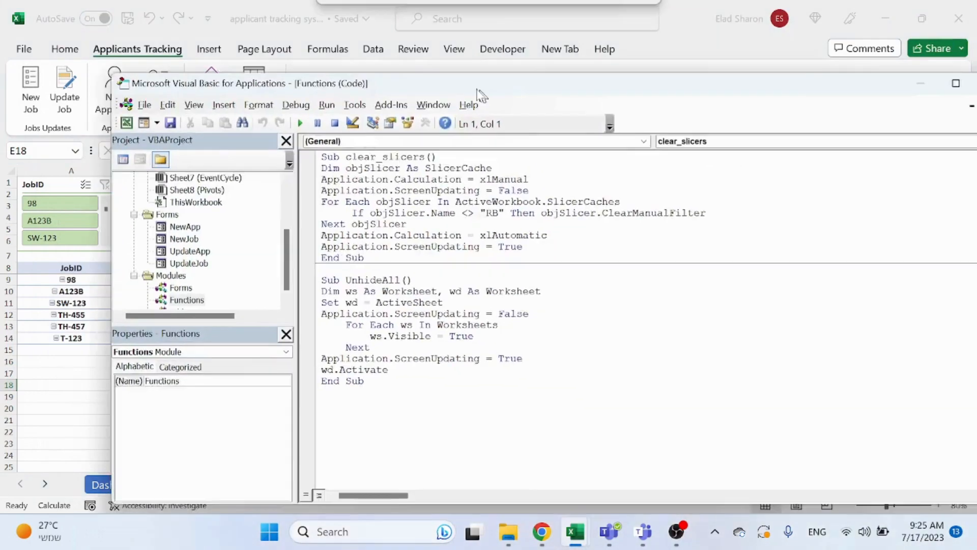
pyautogui.moveTo(479, 90); pyautogui.dragTo(434, 59)
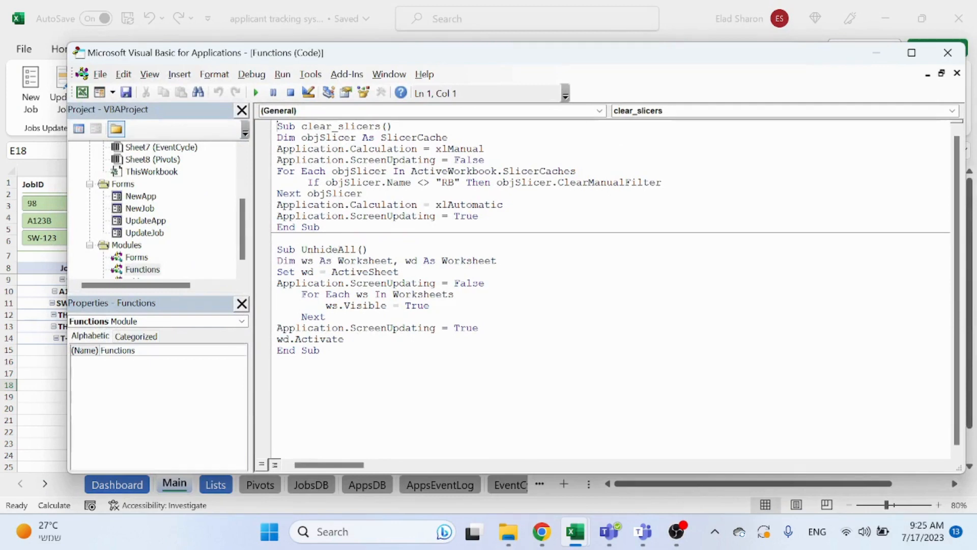
# - View the Workbook Calculation setting in Excel's formula options, close the options unchanged, and return to the Functions module code
pyautogui.click(485, 148)
pyautogui.hotkey('alt', 'q')
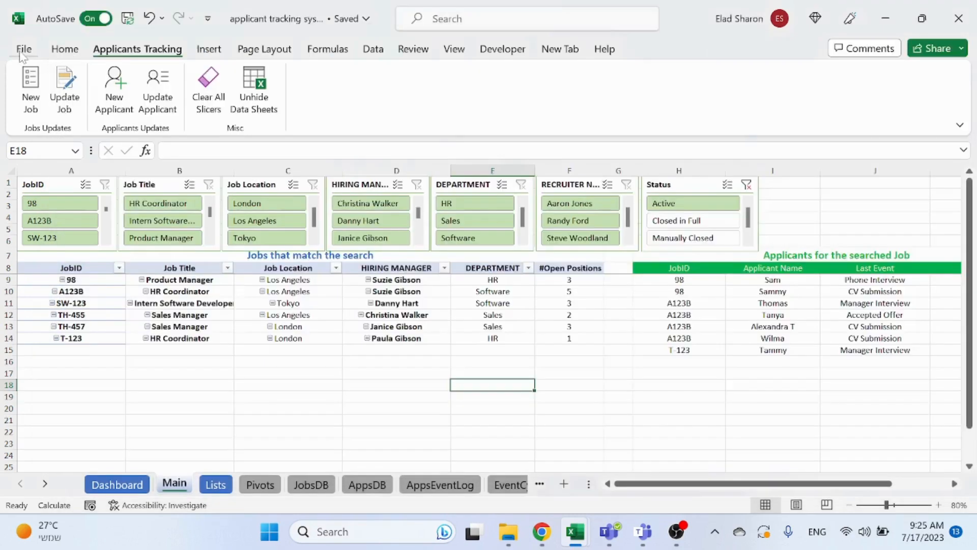
pyautogui.click(24, 48)
pyautogui.click(50, 486)
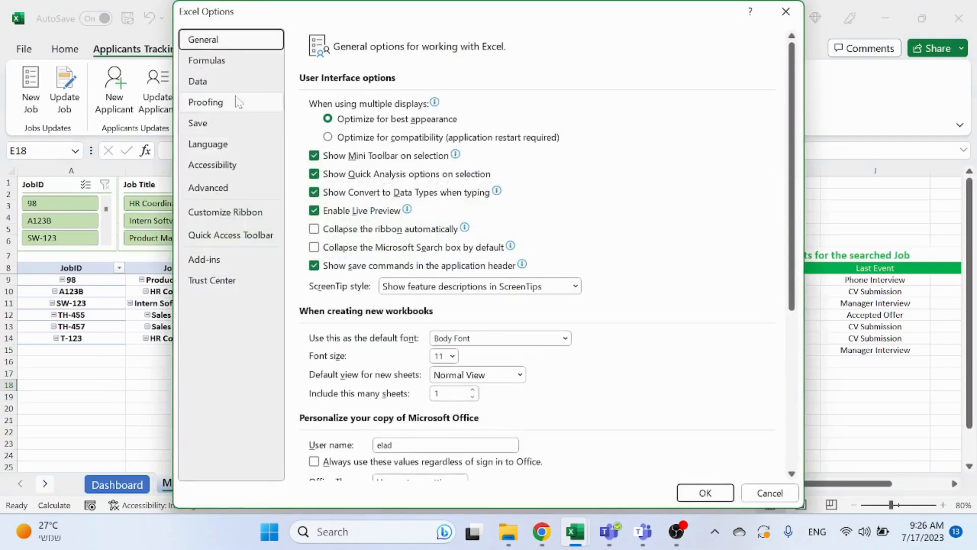
pyautogui.click(221, 61)
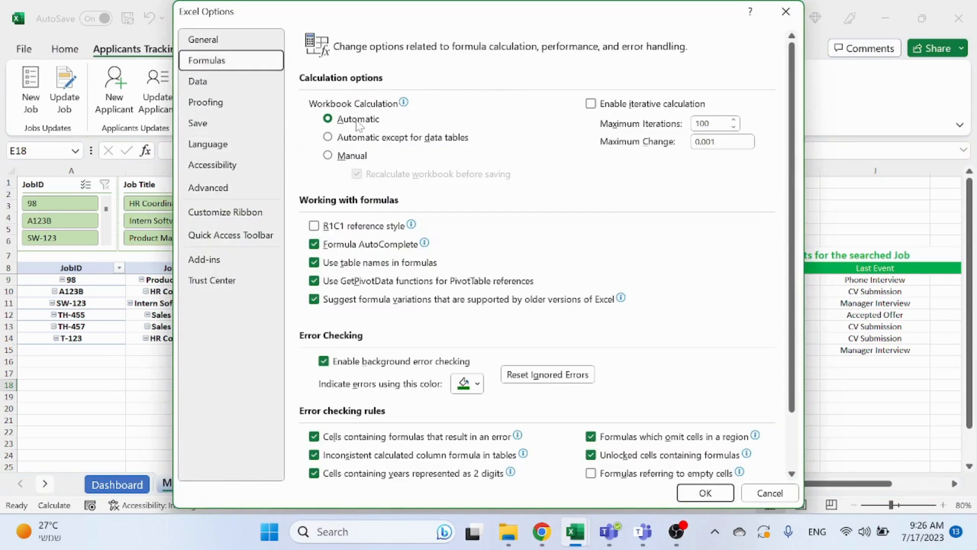
pyautogui.click(785, 11)
pyautogui.click(656, 432)
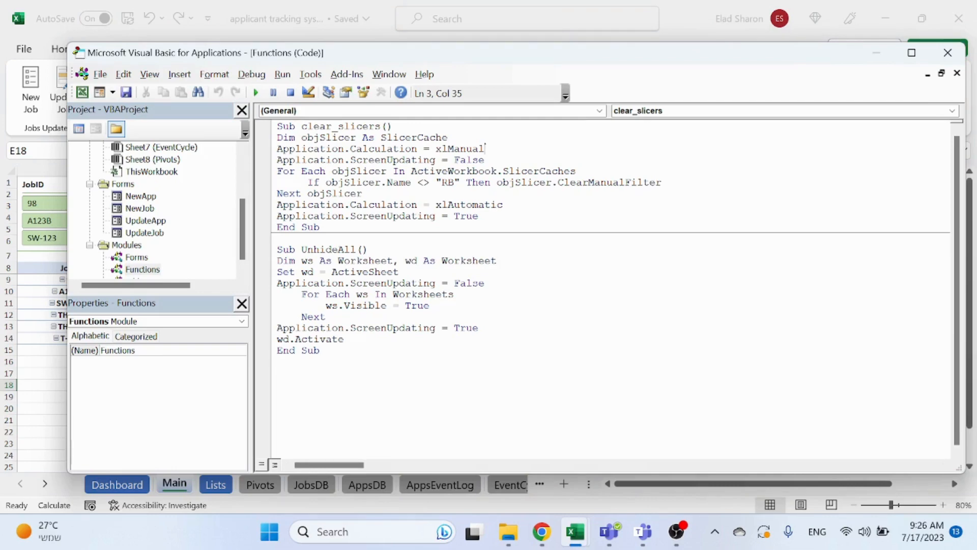
# - Walk through clear_slicers, from the manual calculation and screen updating lines to the For Each loop that clears the slicer filters
pyautogui.click(486, 159)
pyautogui.click(486, 149)
pyautogui.press('Down')
pyautogui.press('Down')
pyautogui.press('Down')
pyautogui.press('Down')
pyautogui.press('Down')
pyautogui.press('Down')
pyautogui.moveTo(362, 194); pyautogui.dragTo(277, 171)
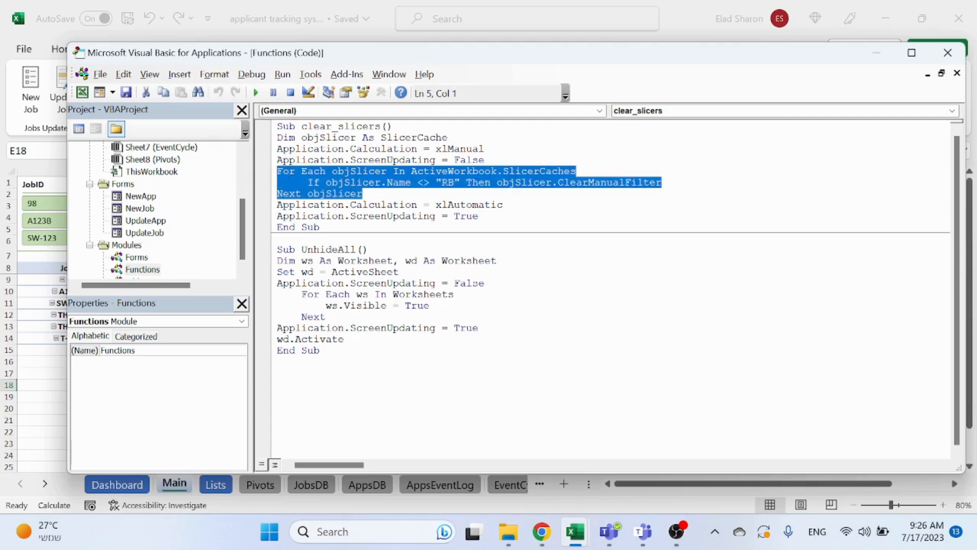
pyautogui.click(363, 193)
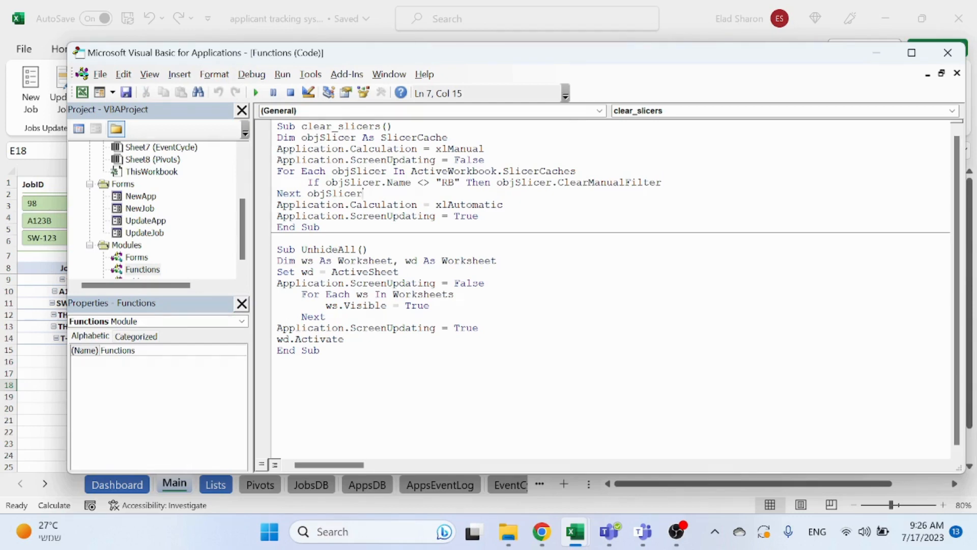
# - Examine the UnhideAll macro, covering its worksheet variables, the Set wd = ActiveSheet line, the visibility loop and the wd.Activate line
pyautogui.click(369, 249)
pyautogui.click(400, 271)
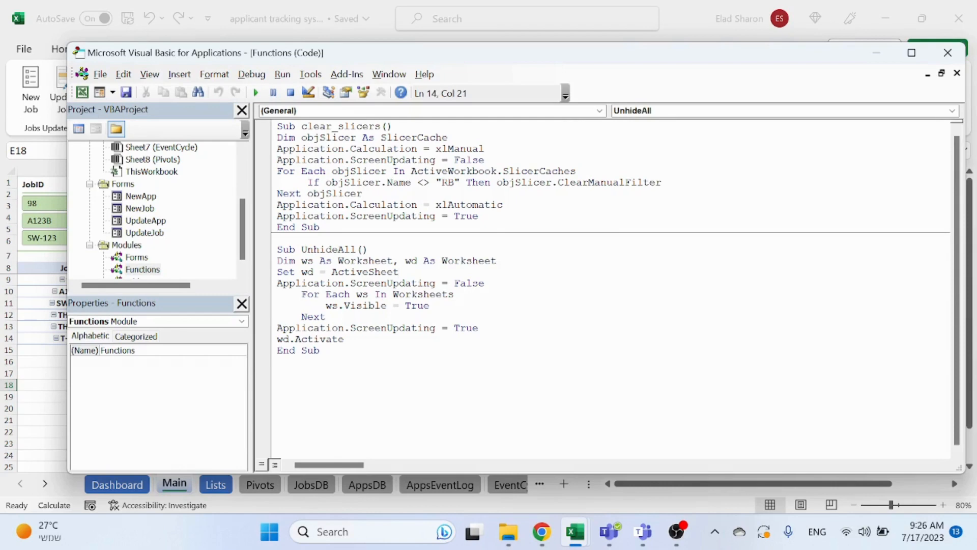
pyautogui.click(485, 282)
pyautogui.click(479, 327)
pyautogui.moveTo(355, 238); pyautogui.dragTo(421, 260)
pyautogui.click(424, 260)
pyautogui.click(399, 271)
pyautogui.hotkey('shift', 'Home')
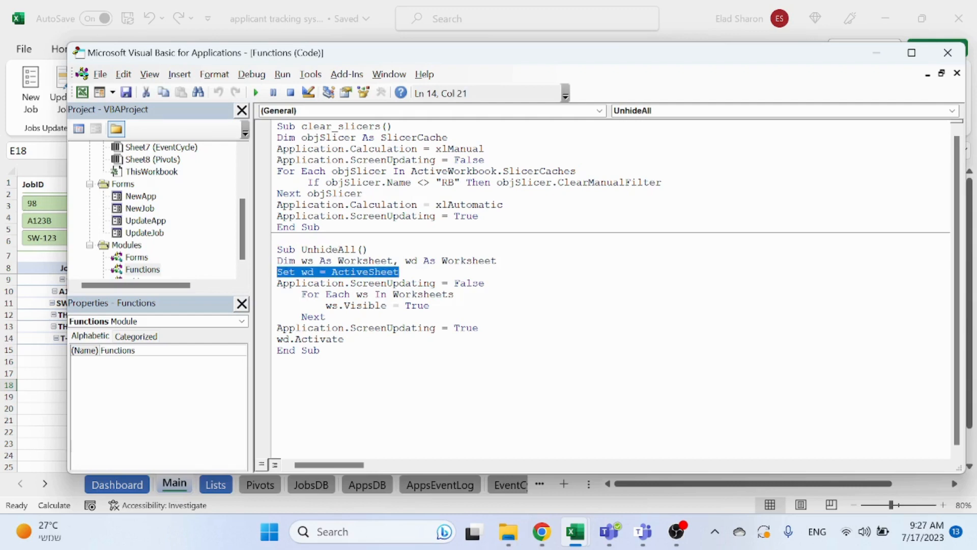
pyautogui.click(326, 316)
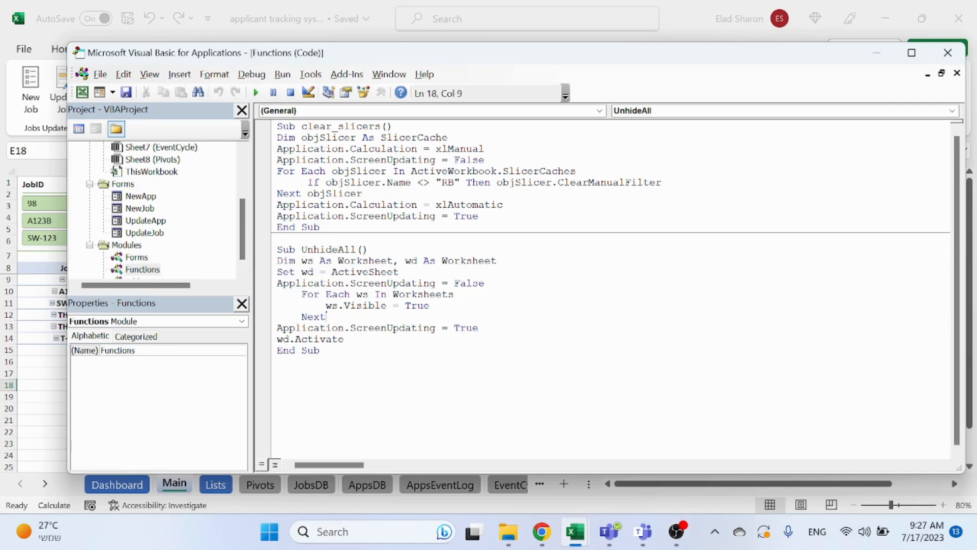
pyautogui.click(431, 295)
pyautogui.click(326, 316)
pyautogui.click(345, 339)
# - Switch to the workbook, view the EventCycle sheet, return to Main, and bring back the Visual Basic editor
pyautogui.click(36, 398)
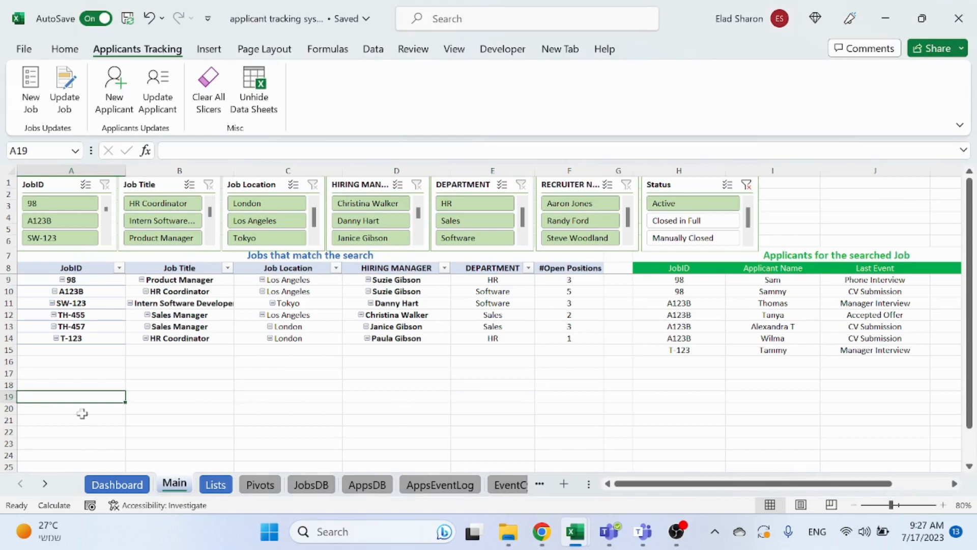
pyautogui.click(45, 484)
pyautogui.click(448, 484)
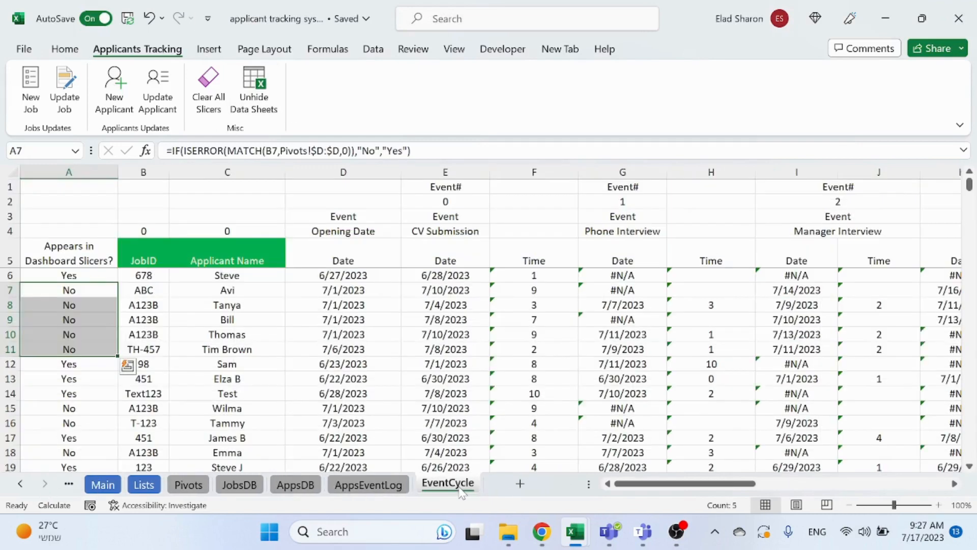
pyautogui.click(20, 483)
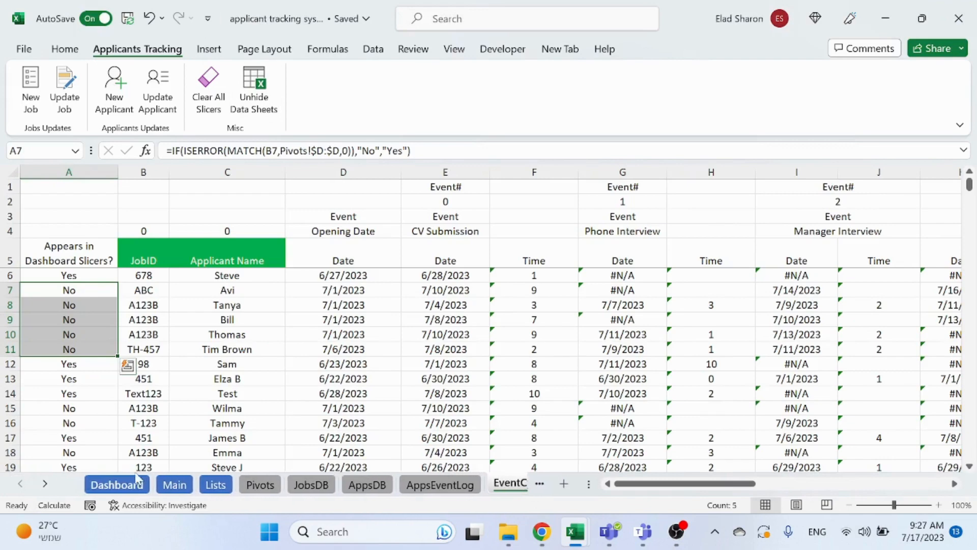
pyautogui.click(173, 484)
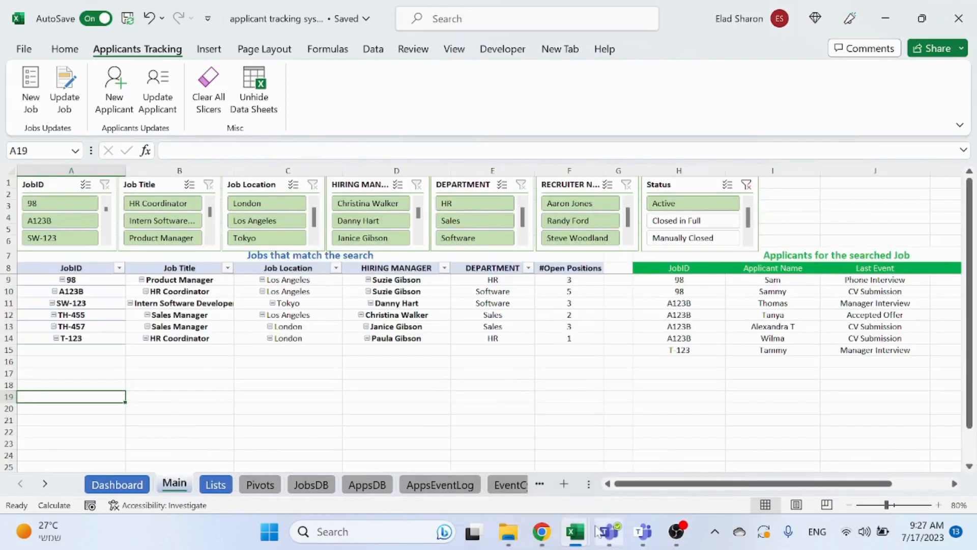
pyautogui.moveTo(575, 531)
pyautogui.click(662, 439)
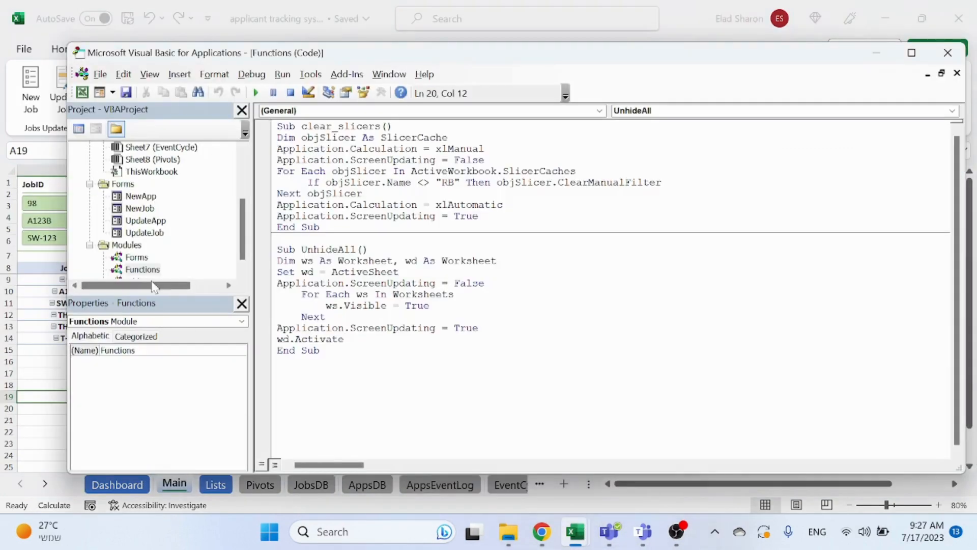
# - Open the Ribbon module and compare its callbacks with the custom commands in the workbook, returning to the code
pyautogui.scroll(-1, 158, 270)
pyautogui.doubleClick(137, 269)
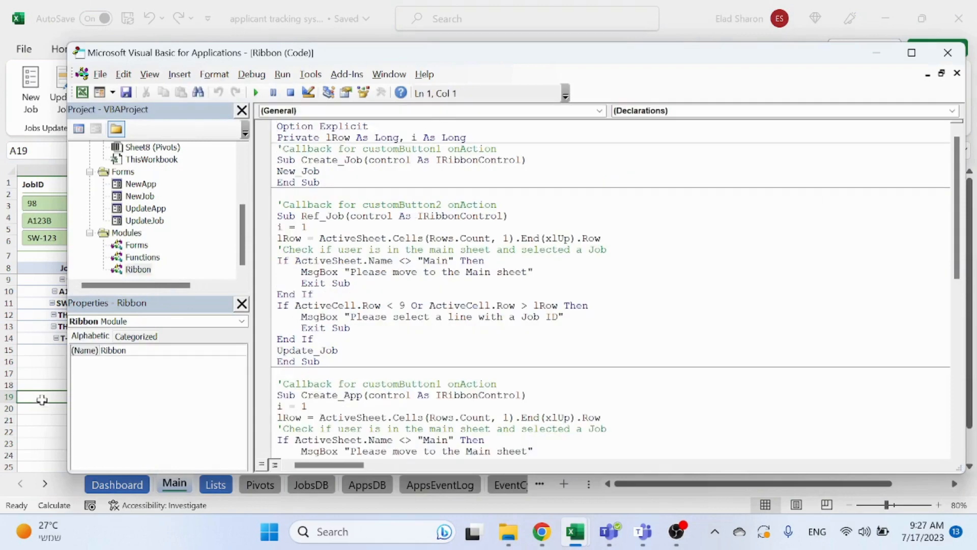
pyautogui.click(40, 399)
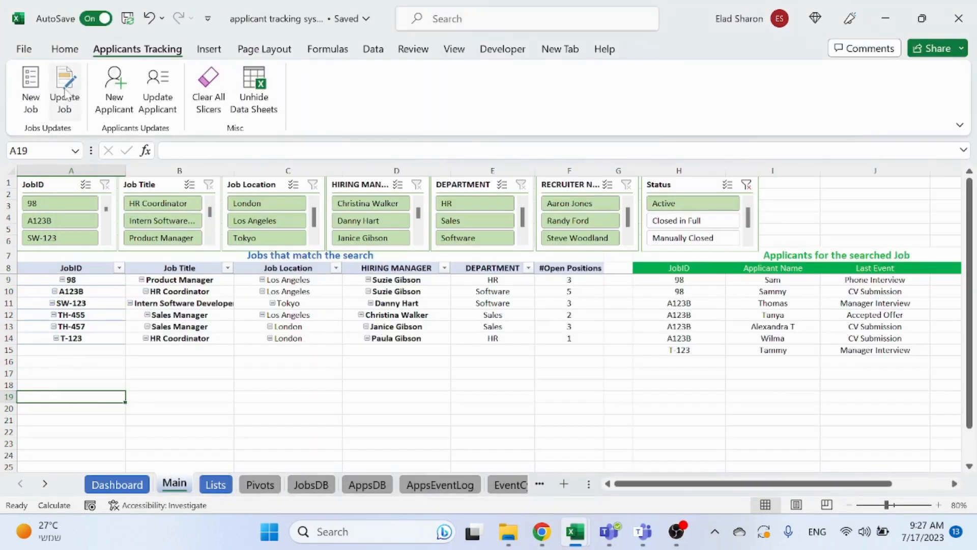
pyautogui.moveTo(575, 532)
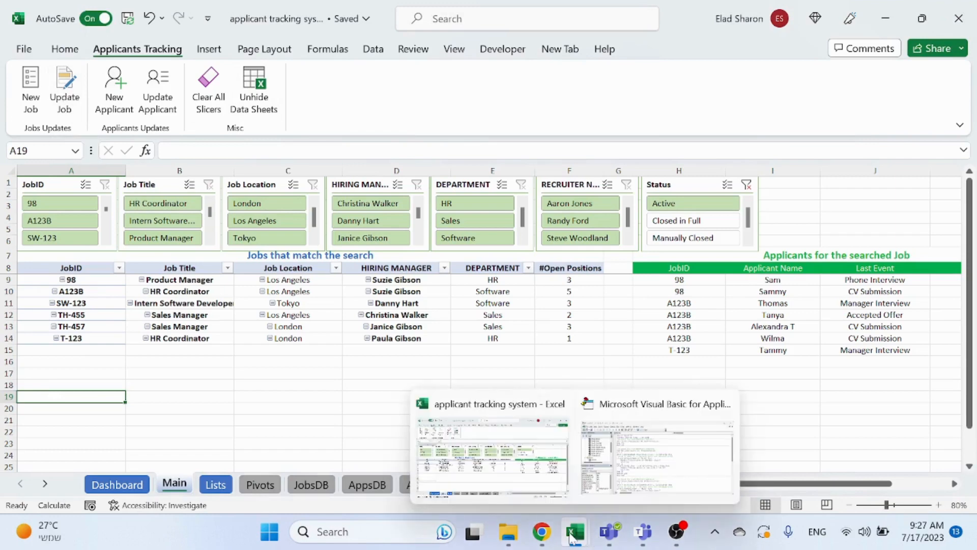
pyautogui.click(713, 433)
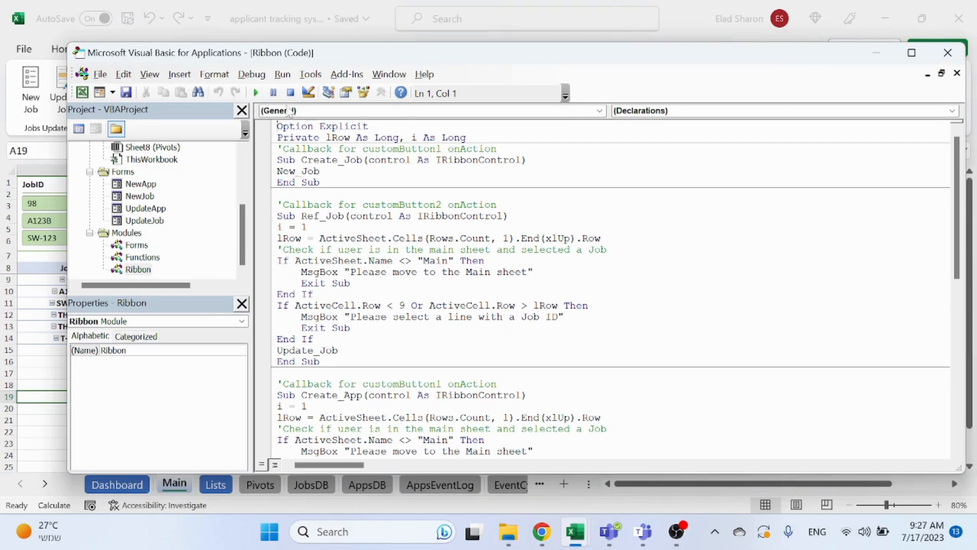
# - Trace the Create_Job callback's New_Job call through the Functions and Forms modules, then reopen the Ribbon module
pyautogui.click(498, 149)
pyautogui.click(320, 171)
pyautogui.doubleClick(143, 257)
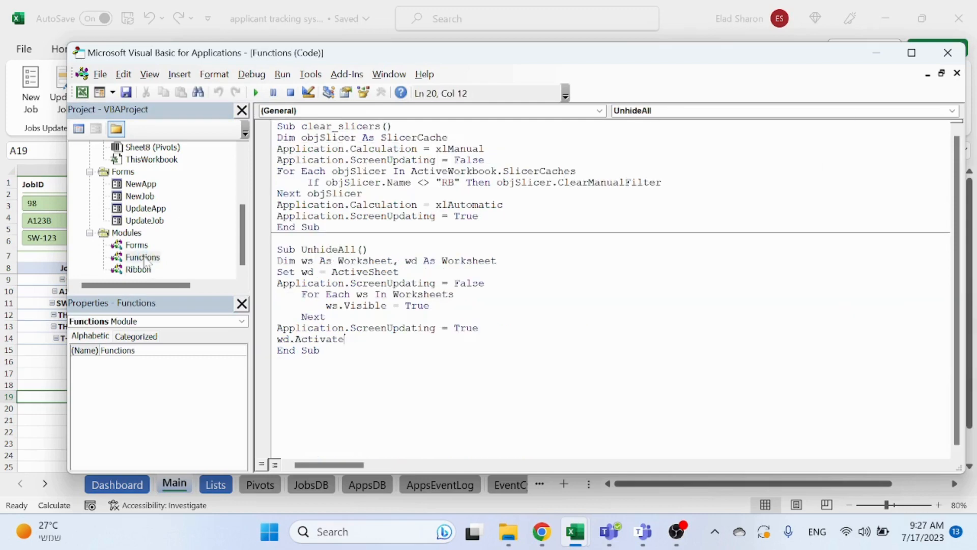
pyautogui.doubleClick(136, 245)
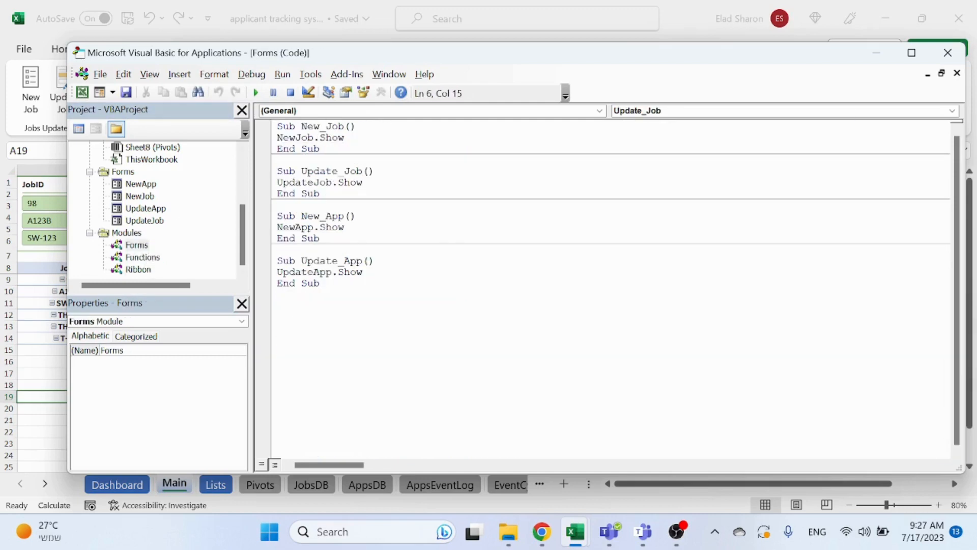
pyautogui.doubleClick(136, 269)
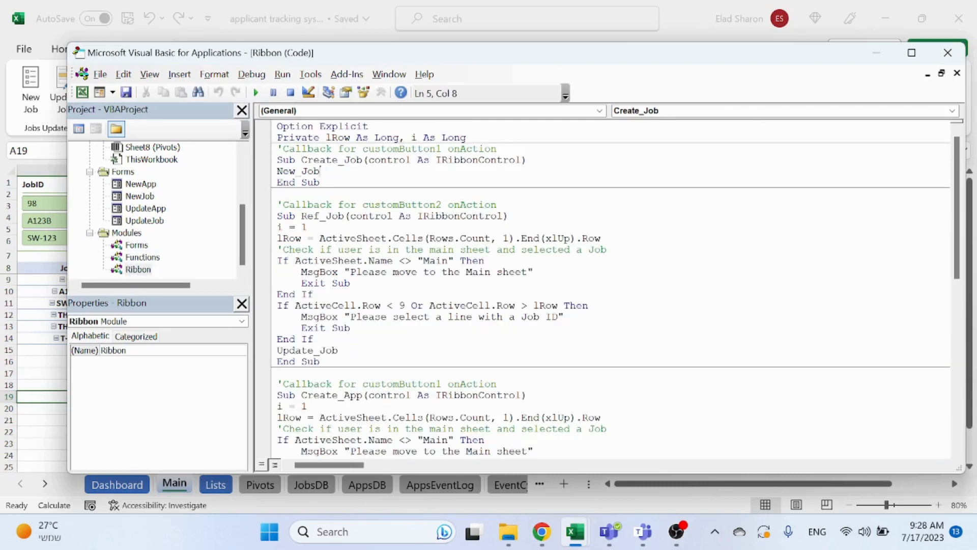
# - Review all callbacks in the Ribbon module and examine the Ref_Job procedure's i and lRow lines
pyautogui.scroll(-12, 611, 288)
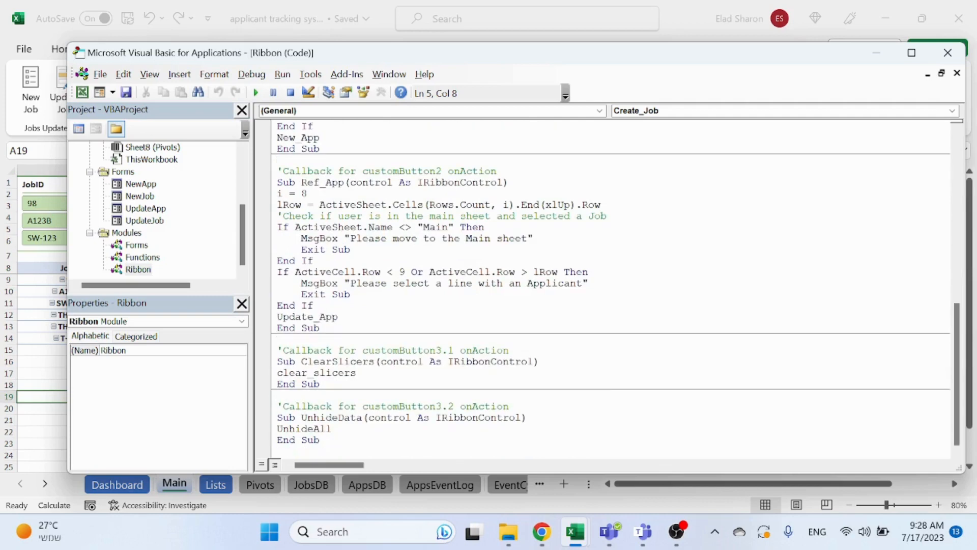
pyautogui.scroll(12, 611, 289)
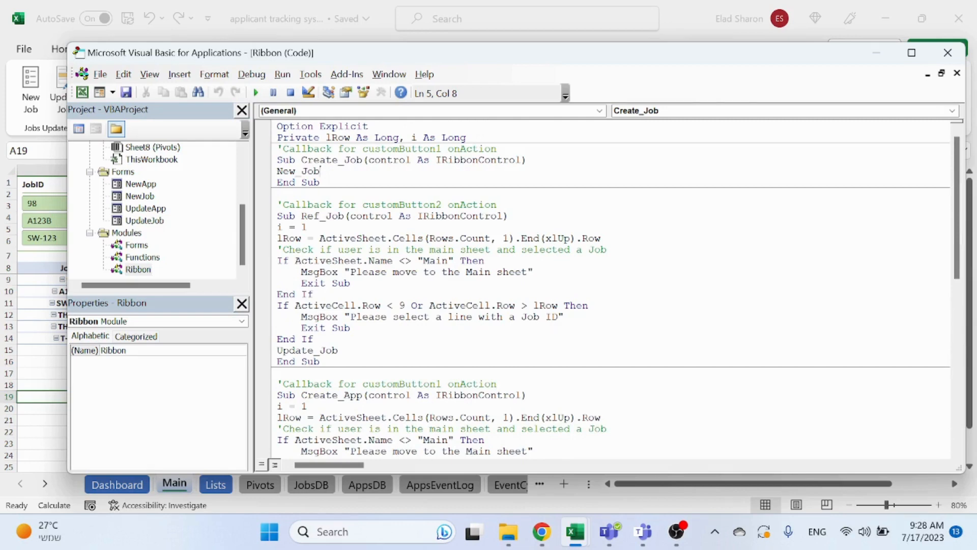
pyautogui.click(309, 227)
pyautogui.scroll(-1, 611, 289)
pyautogui.scroll(1, 610, 289)
pyautogui.click(602, 238)
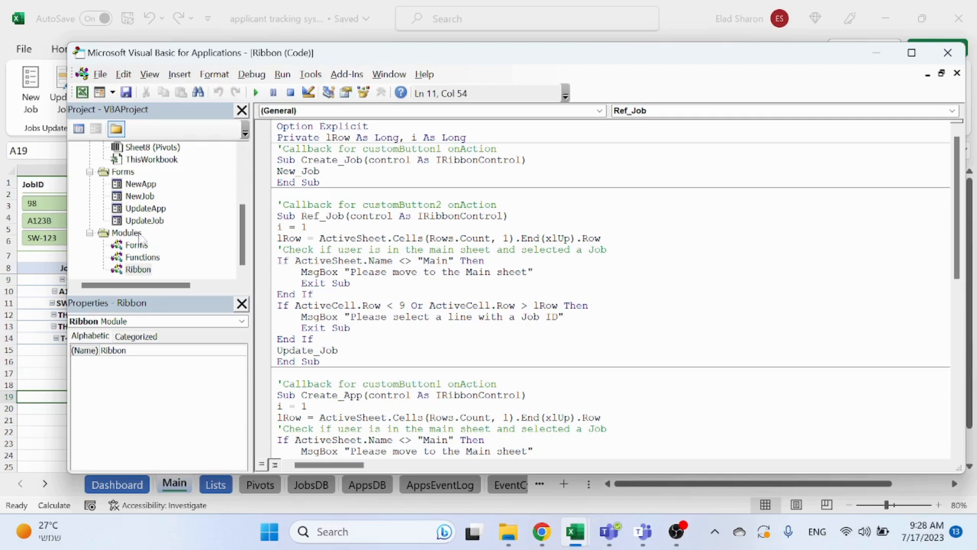
# - Return to the Main sheet and highlight the rows of the jobs table and of the applicants table from JobID to Last Event
pyautogui.click(43, 373)
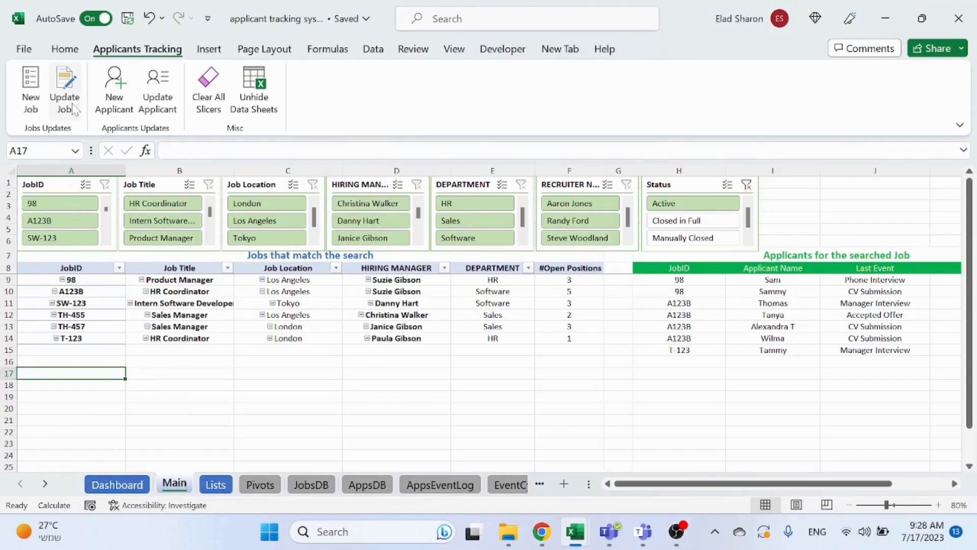
pyautogui.moveTo(91, 268); pyautogui.dragTo(484, 318)
pyautogui.moveTo(566, 280); pyautogui.dragTo(90, 334)
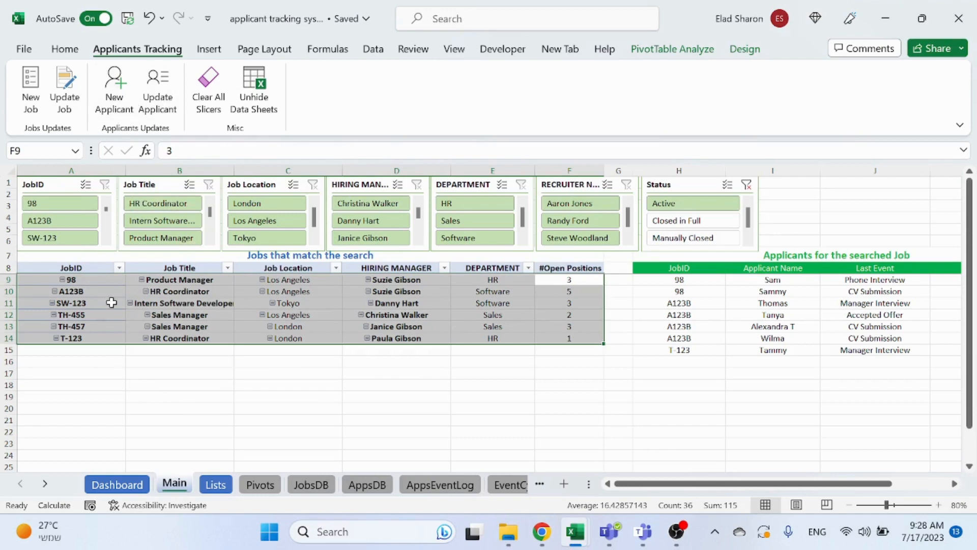
pyautogui.click(102, 350)
pyautogui.moveTo(97, 280); pyautogui.dragTo(918, 352)
pyautogui.moveTo(710, 280); pyautogui.dragTo(901, 349)
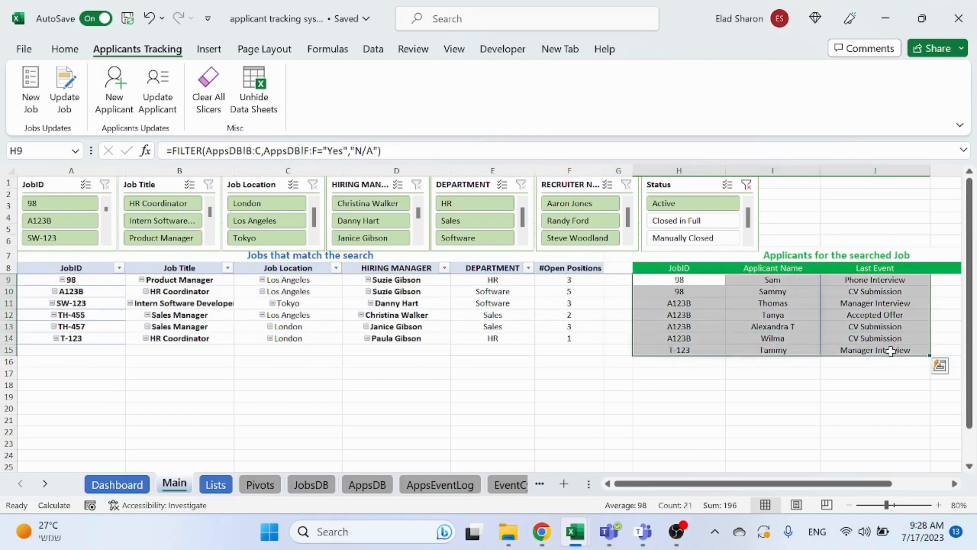
# - Run Update Applicant with empty cell H19 below the applicants table selected, then dismiss the message
pyautogui.click(710, 279)
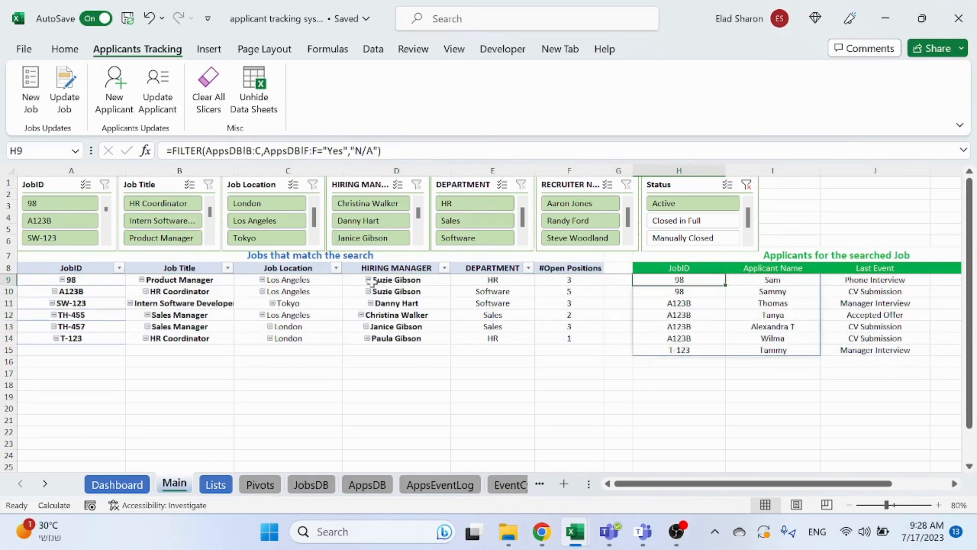
pyautogui.click(681, 399)
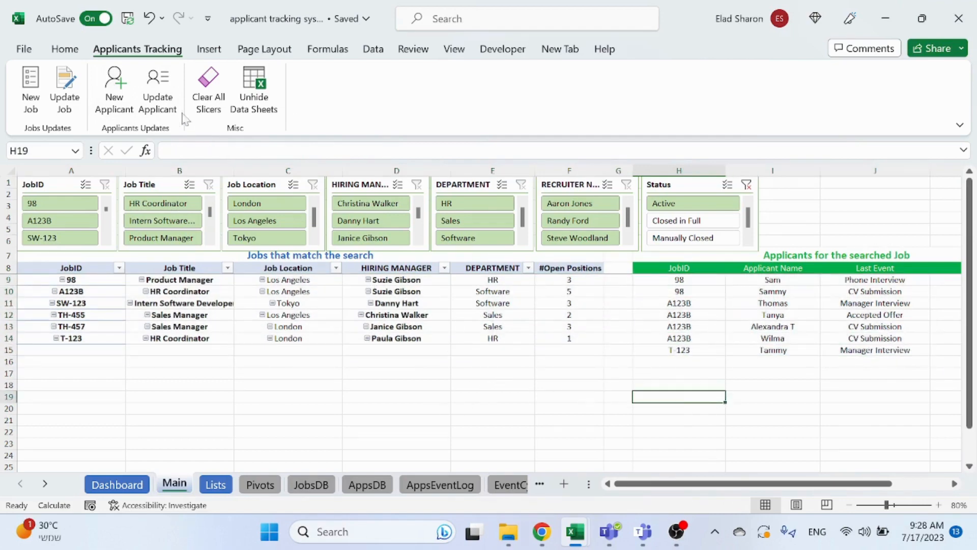
pyautogui.click(158, 90)
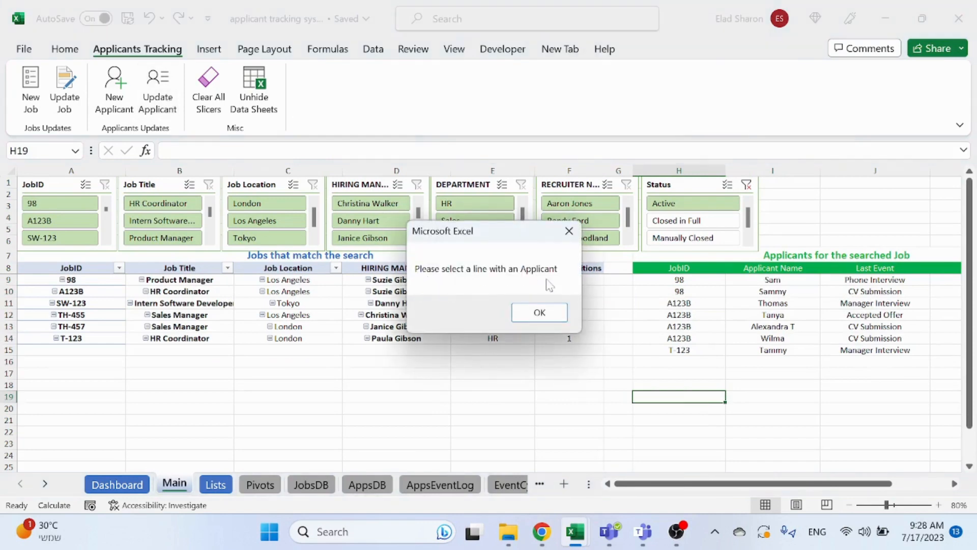
pyautogui.click(539, 312)
# - Run Update Applicant from the Lists sheet with cell C15 selected and dismiss the message
pyautogui.click(230, 483)
pyautogui.click(227, 391)
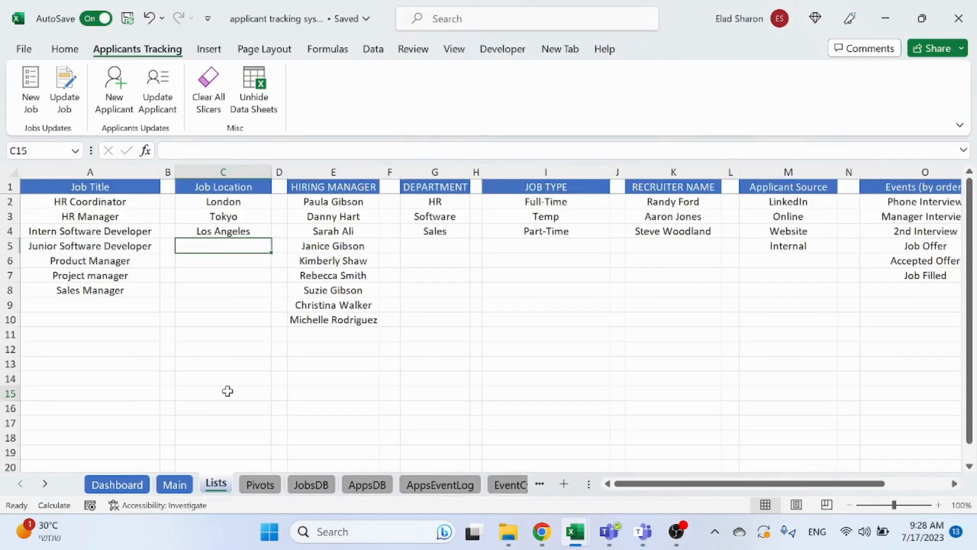
pyautogui.click(155, 82)
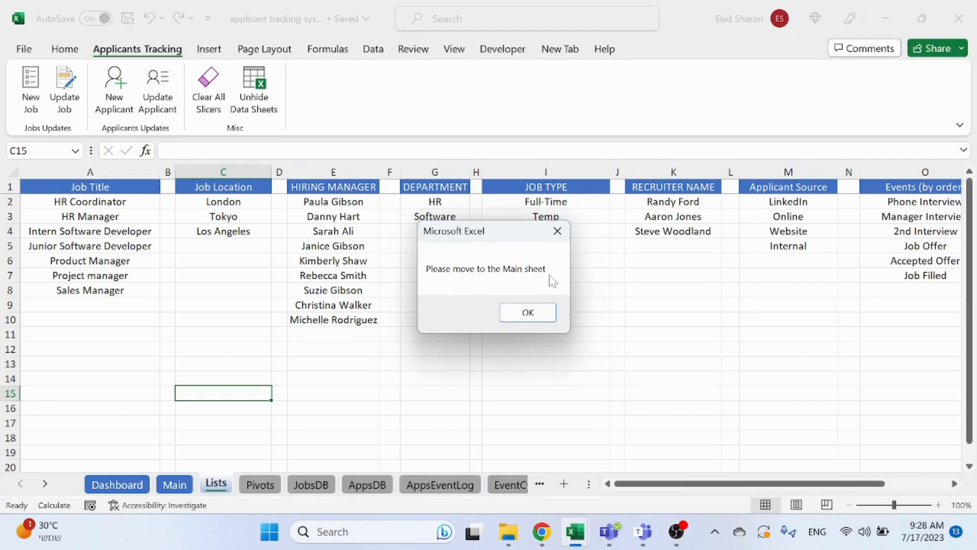
pyautogui.click(528, 312)
# - Return to the Main sheet, run Update Job with the empty row 19 selected and dismiss the message
pyautogui.click(186, 483)
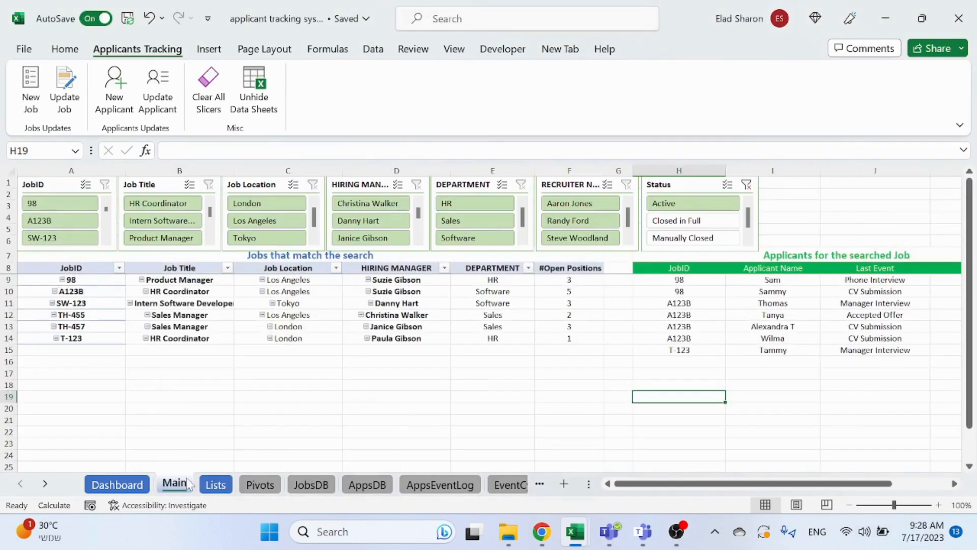
pyautogui.click(74, 115)
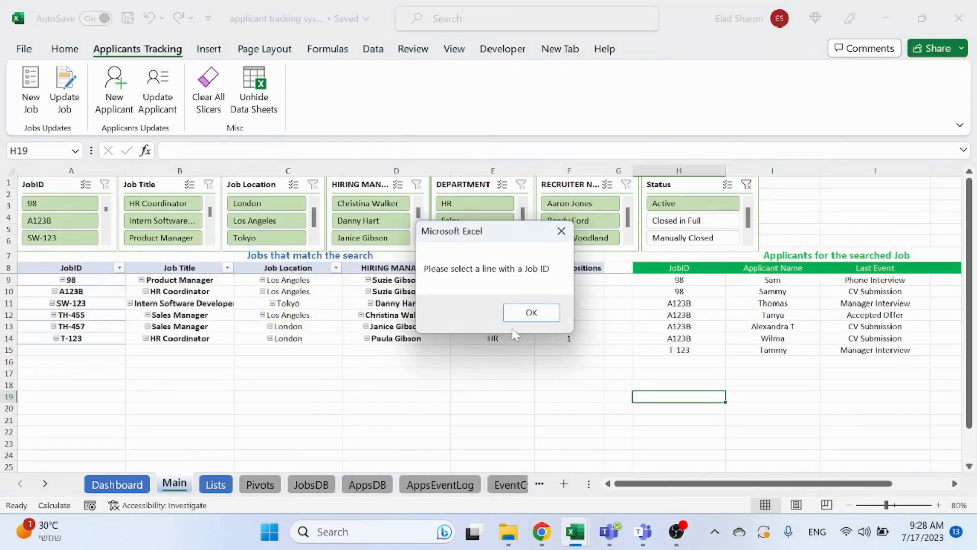
pyautogui.click(527, 312)
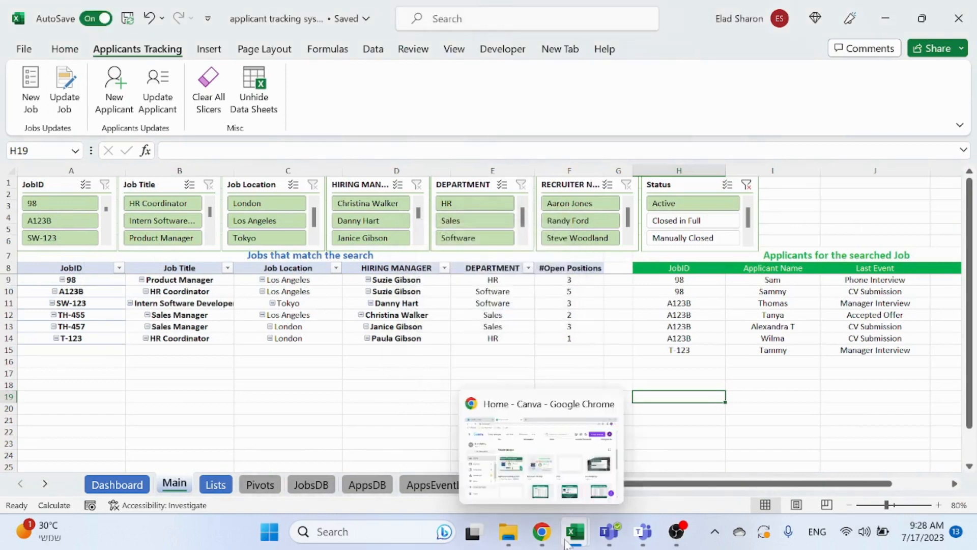
# - Compare the Ref_Job procedure's checks with the Main sheet, selecting the jobs table's header rows and the first empty row below it
pyautogui.moveTo(575, 531)
pyautogui.click(609, 496)
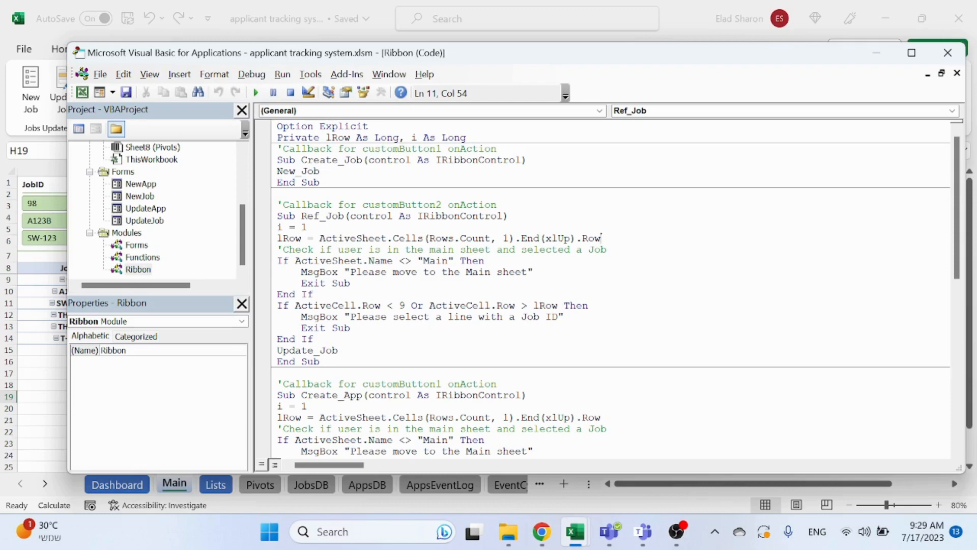
pyautogui.click(351, 283)
pyautogui.click(49, 362)
pyautogui.click(44, 255)
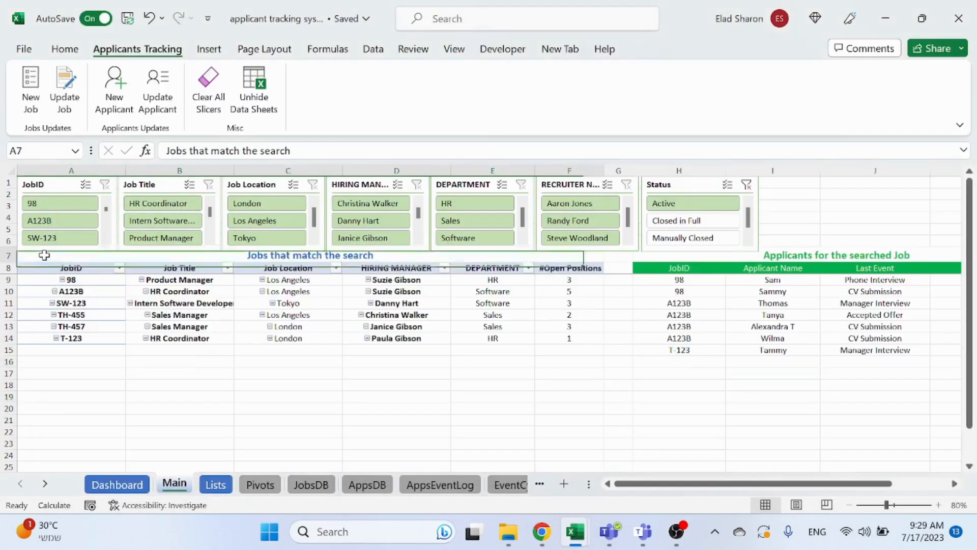
pyautogui.moveTo(575, 532)
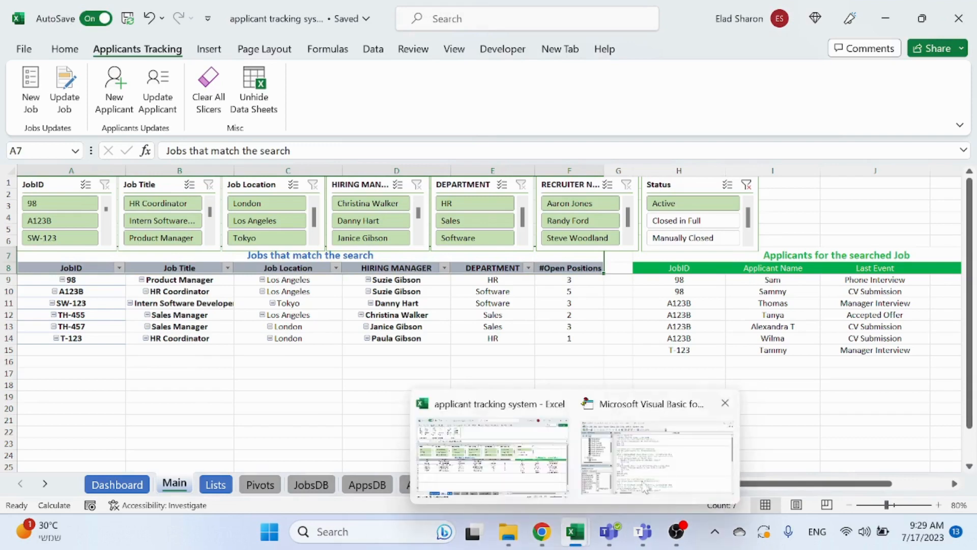
pyautogui.click(645, 487)
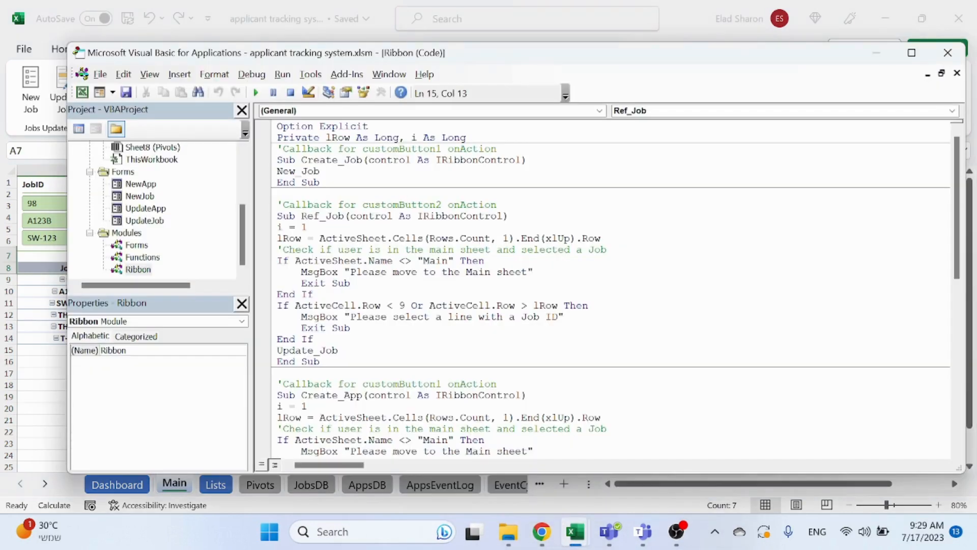
pyautogui.click(56, 349)
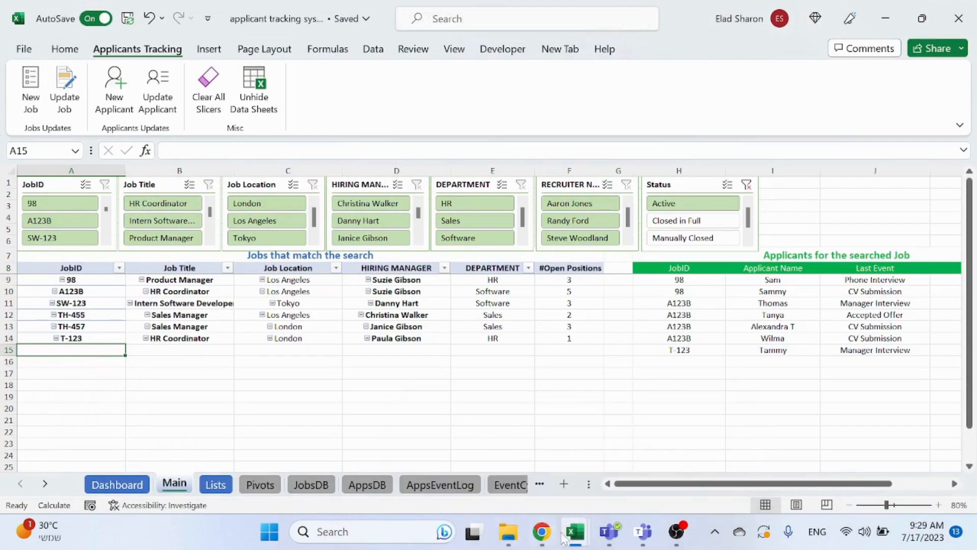
# - Reopen the Ribbon module and examine the Create_App callback at its i = 1 line
pyautogui.moveTo(574, 531)
pyautogui.click(651, 473)
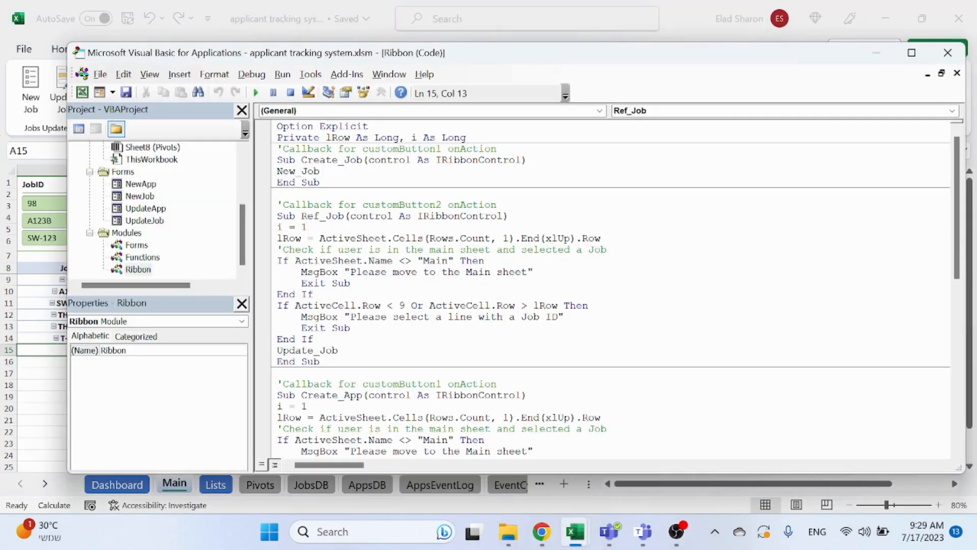
pyautogui.scroll(-5, 611, 290)
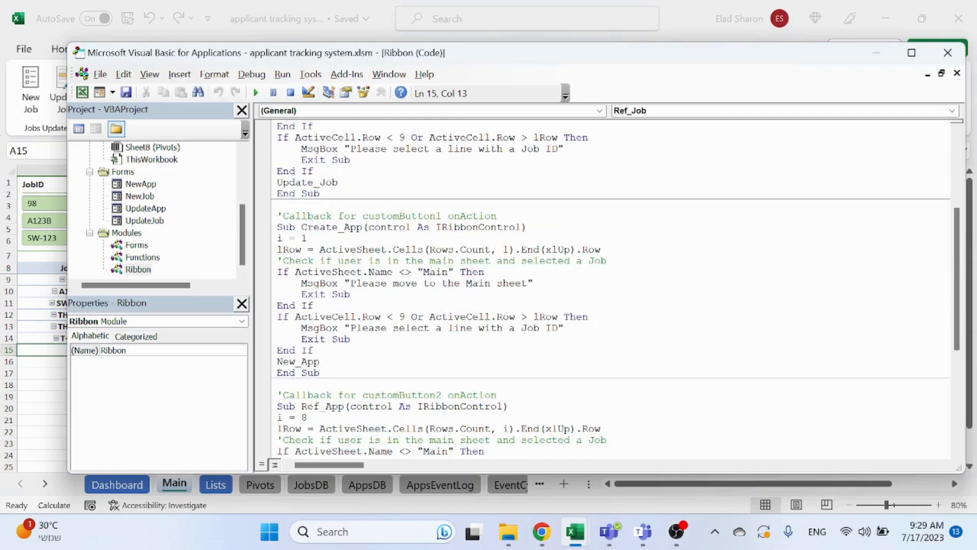
pyautogui.scroll(-2, 611, 290)
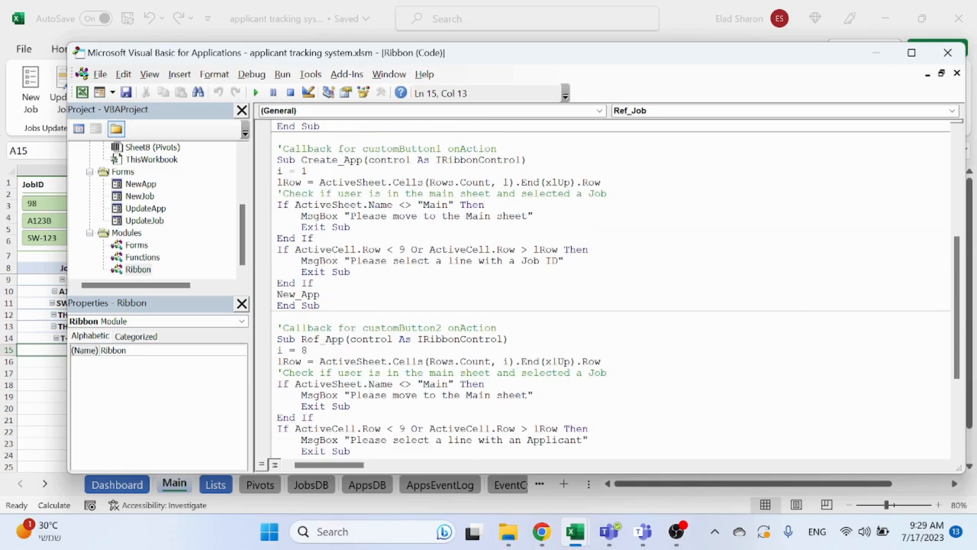
pyautogui.click(307, 182)
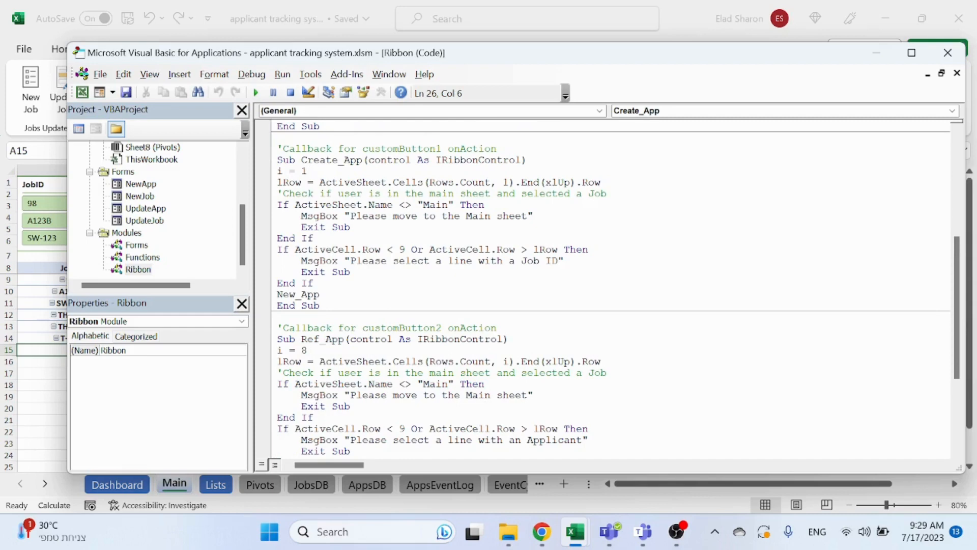
# - Open the New Applicant form for JobID 98 on the Main sheet, then close it without submitting
pyautogui.click(21, 387)
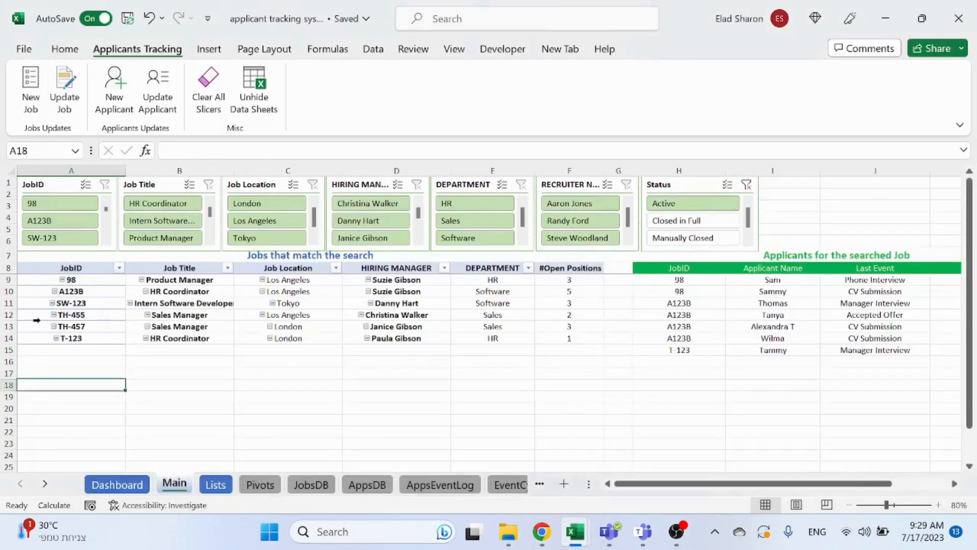
pyautogui.click(89, 284)
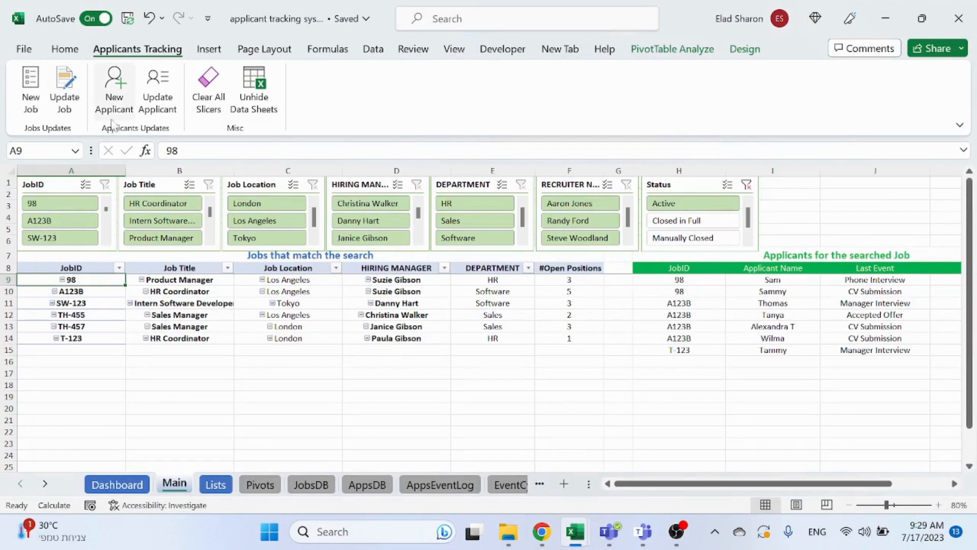
pyautogui.click(116, 99)
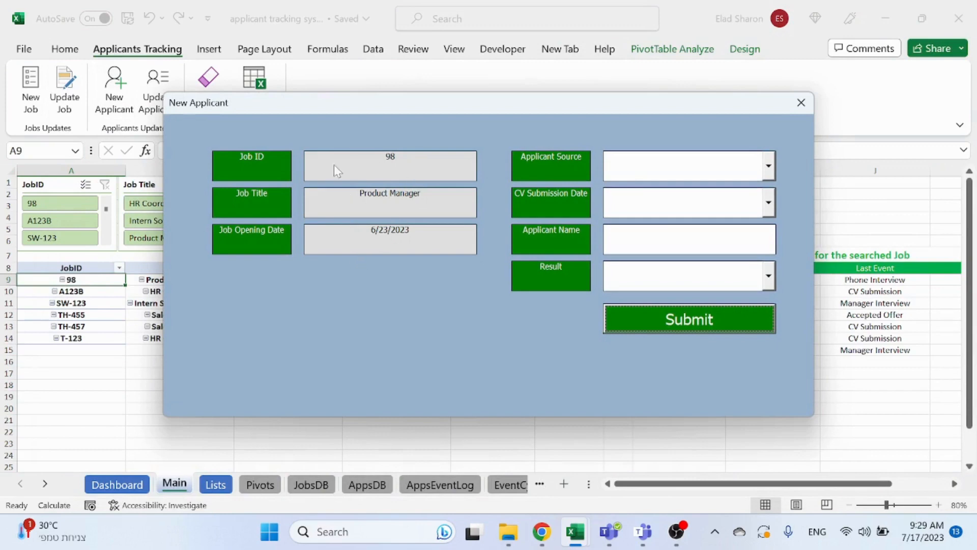
pyautogui.click(801, 103)
# - Reopen the Ribbon module and review the Create_App and Ref_App callbacks, ending back at the module's start
pyautogui.moveTo(574, 531)
pyautogui.click(666, 448)
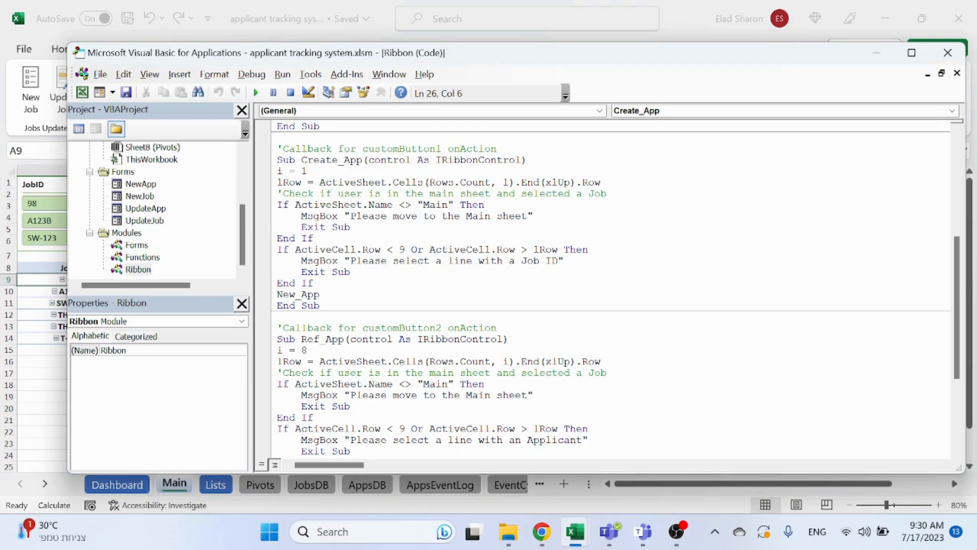
pyautogui.scroll(-5, 610, 290)
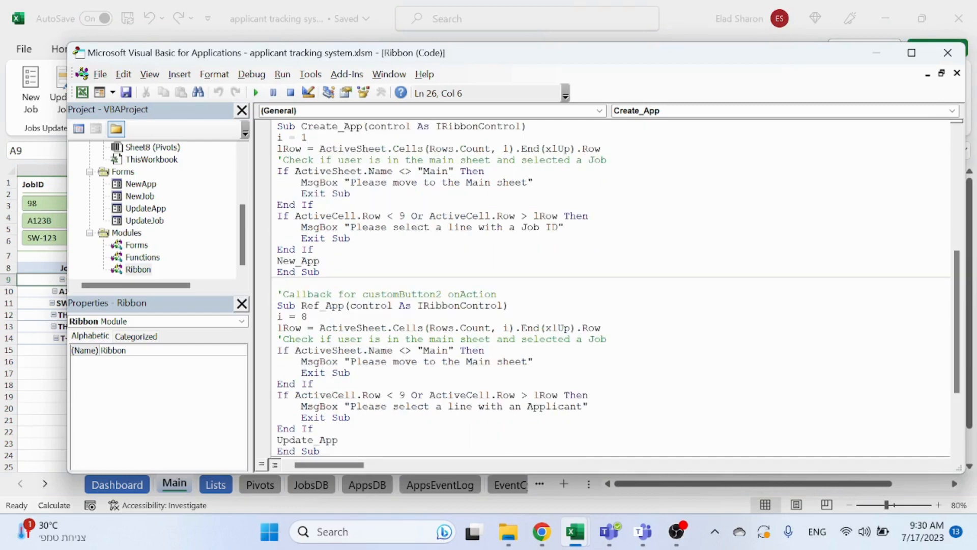
pyautogui.scroll(4, 611, 290)
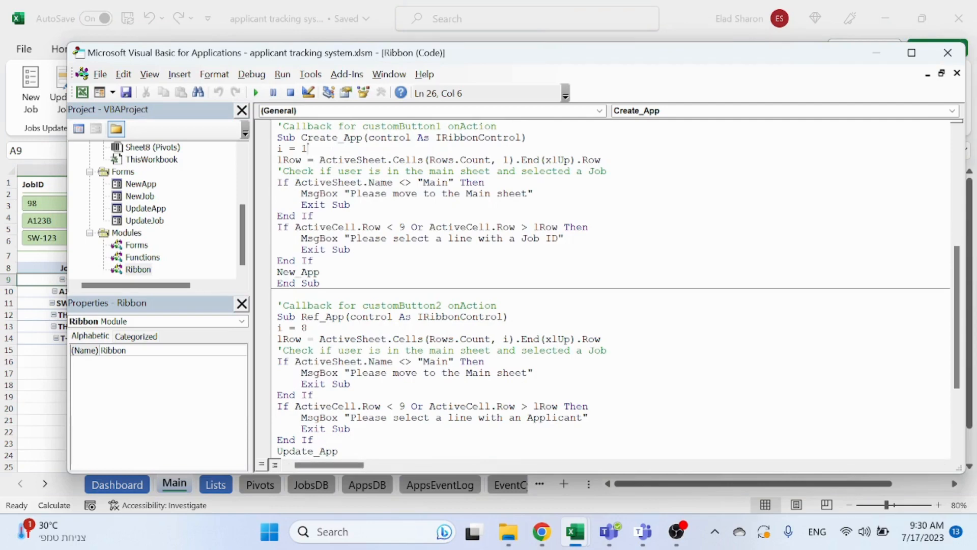
pyautogui.scroll(8, 308, 148)
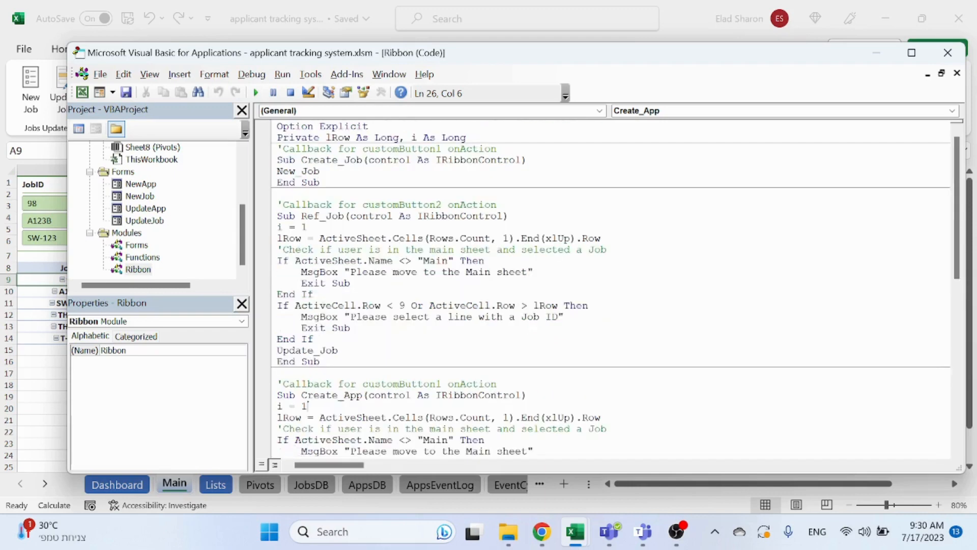
# - Open the Functions module, then the Forms module, and look over the procedures that show the forms
pyautogui.doubleClick(142, 257)
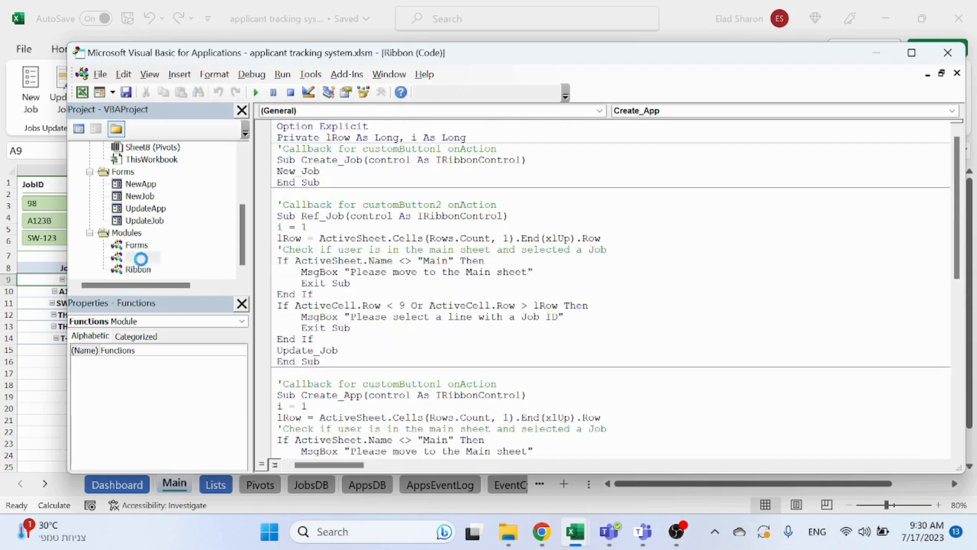
pyautogui.doubleClick(137, 244)
pyautogui.scroll(3, 153, 224)
pyautogui.scroll(-2, 172, 221)
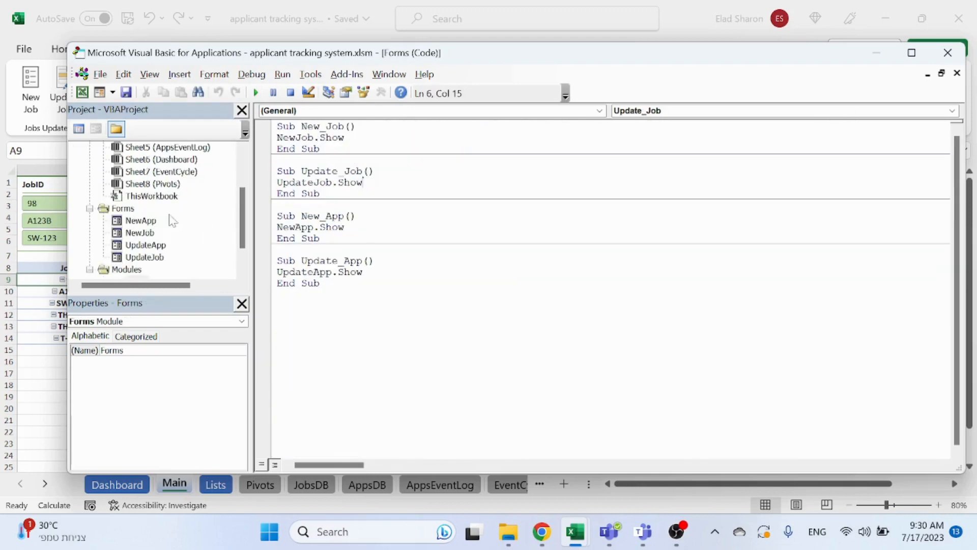
# - Open the ThisWorkbook code and examine Workbook_Open from its declaration through the worksheet loop to the tab color condition
pyautogui.doubleClick(159, 198)
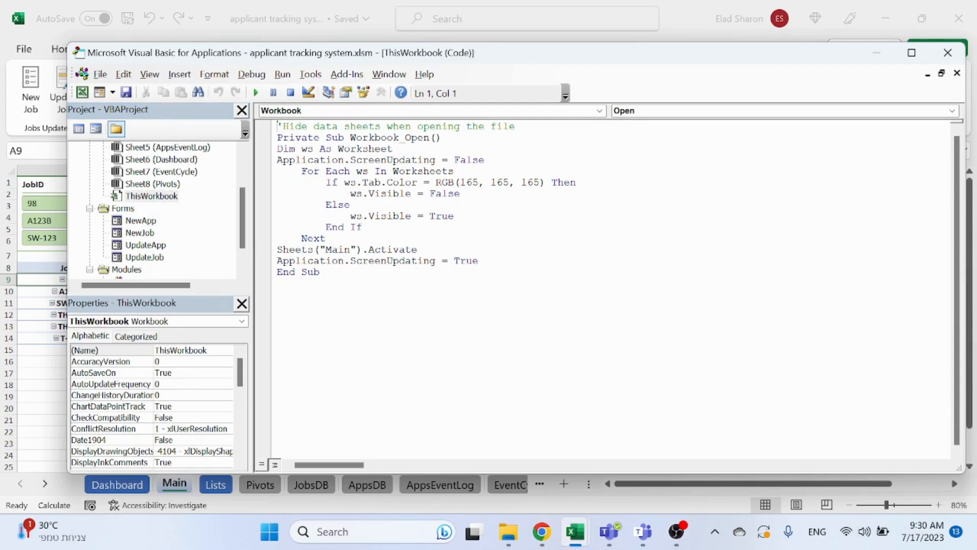
pyautogui.moveTo(443, 137); pyautogui.dragTo(278, 137)
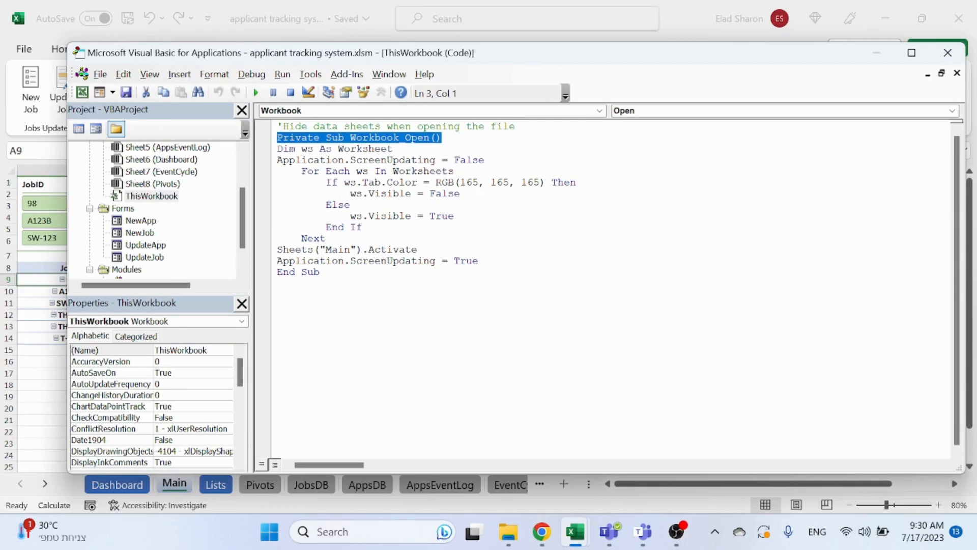
pyautogui.click(393, 148)
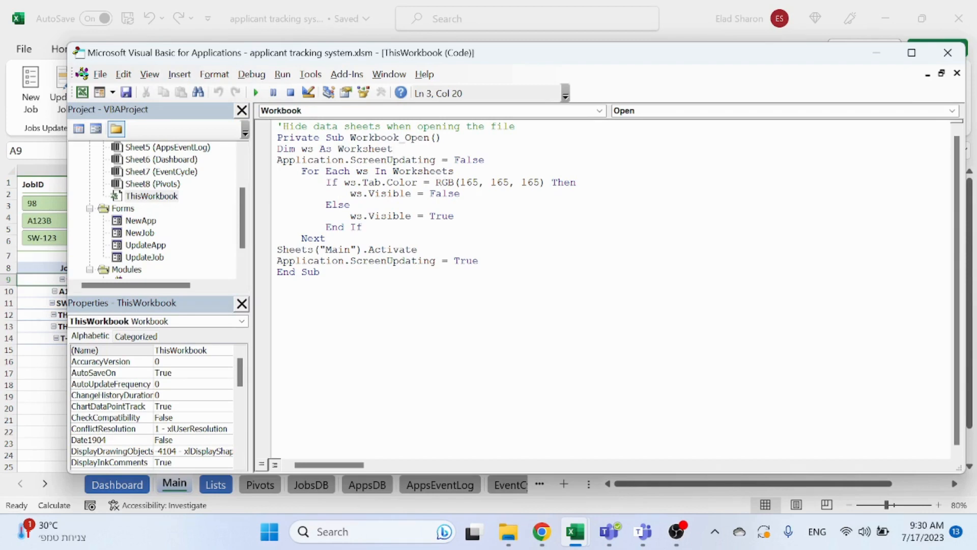
pyautogui.click(485, 160)
pyautogui.click(302, 171)
pyautogui.click(326, 239)
pyautogui.click(455, 160)
pyautogui.click(411, 182)
# - Check the data sheet tabs in the workbook from the Main sheet, then reopen the ThisWorkbook code
pyautogui.click(311, 484)
pyautogui.click(178, 486)
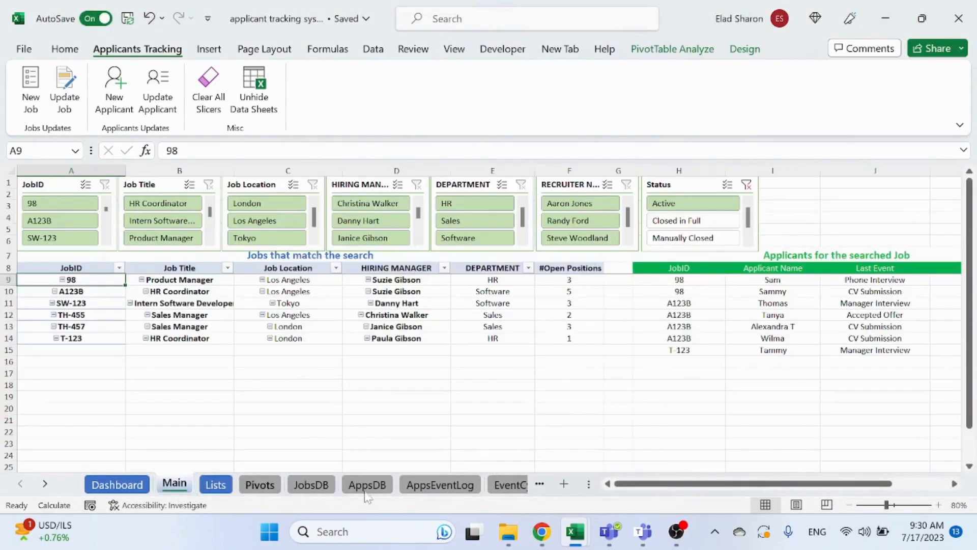
pyautogui.moveTo(575, 531)
pyautogui.click(662, 448)
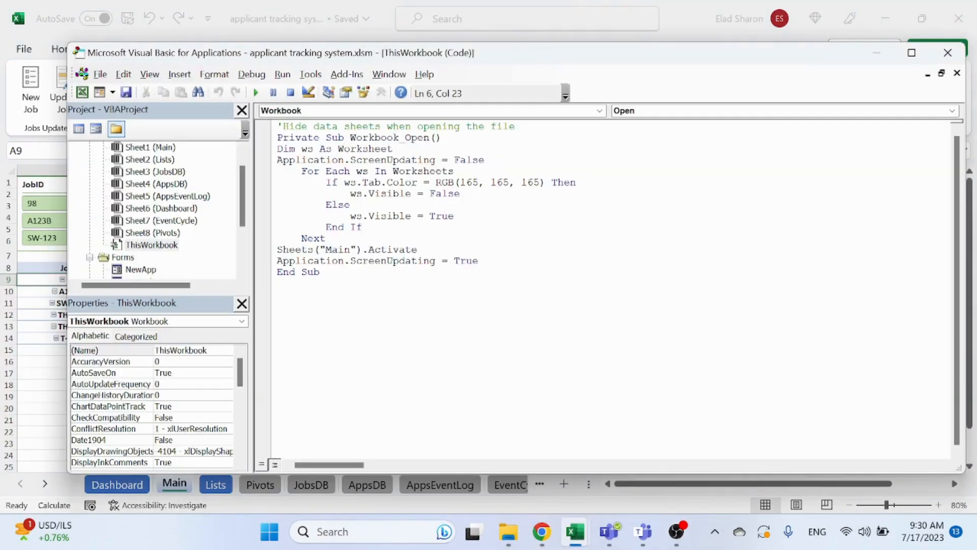
# - Examine the RGB(165, 165, 165) tab color condition and its ws.Visible = False line, compare them with the sheet tabs and return to the code
pyautogui.click(460, 193)
pyautogui.moveTo(344, 183); pyautogui.dragTo(544, 184)
pyautogui.click(542, 194)
pyautogui.click(875, 52)
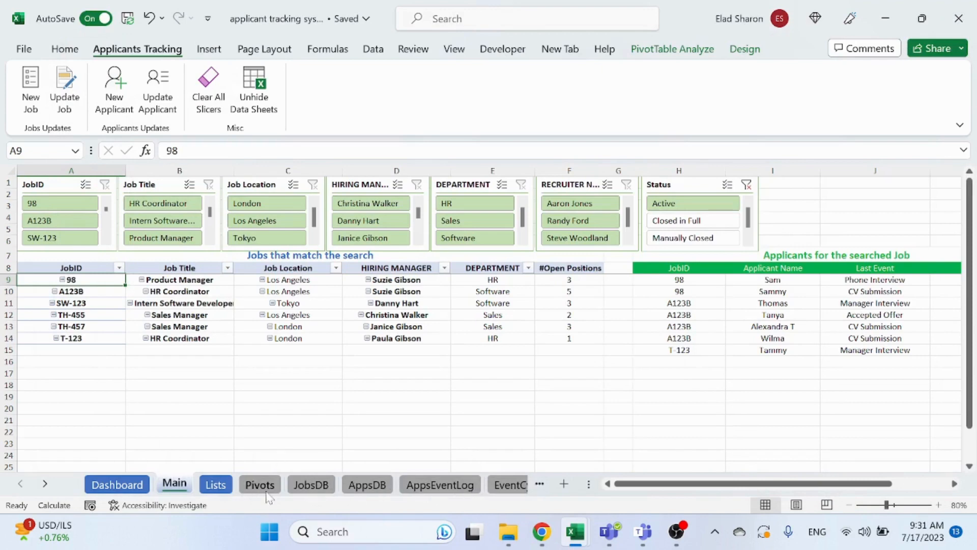
pyautogui.moveTo(580, 532)
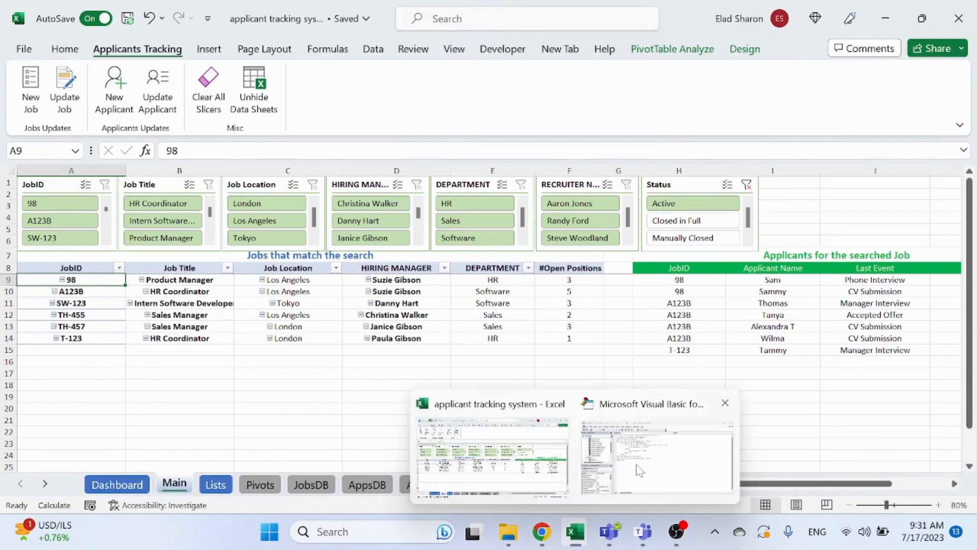
pyautogui.click(654, 443)
# - Examine the Sheets("Main").Activate line in Workbook_Open, then close the code editor
pyautogui.moveTo(543, 51); pyautogui.dragTo(538, 30)
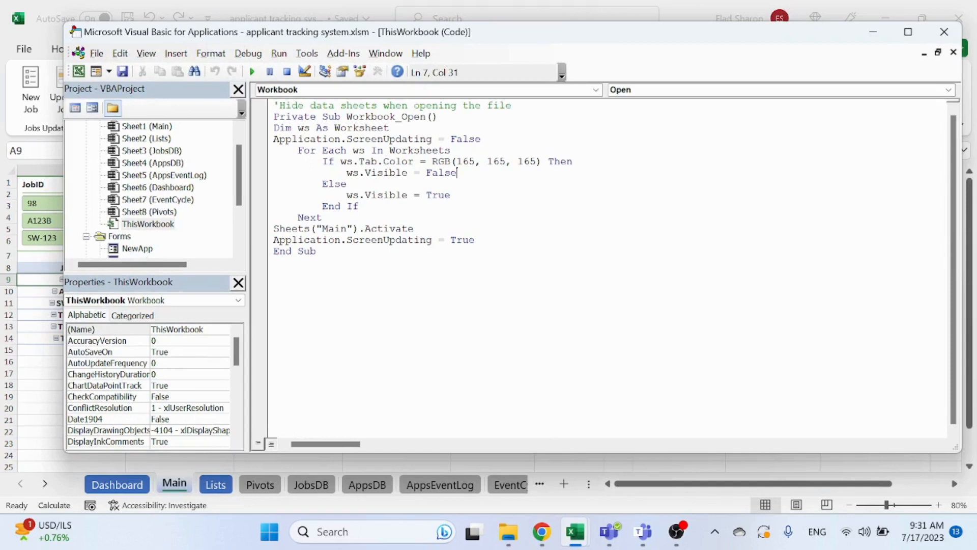
pyautogui.click(414, 228)
pyautogui.click(944, 32)
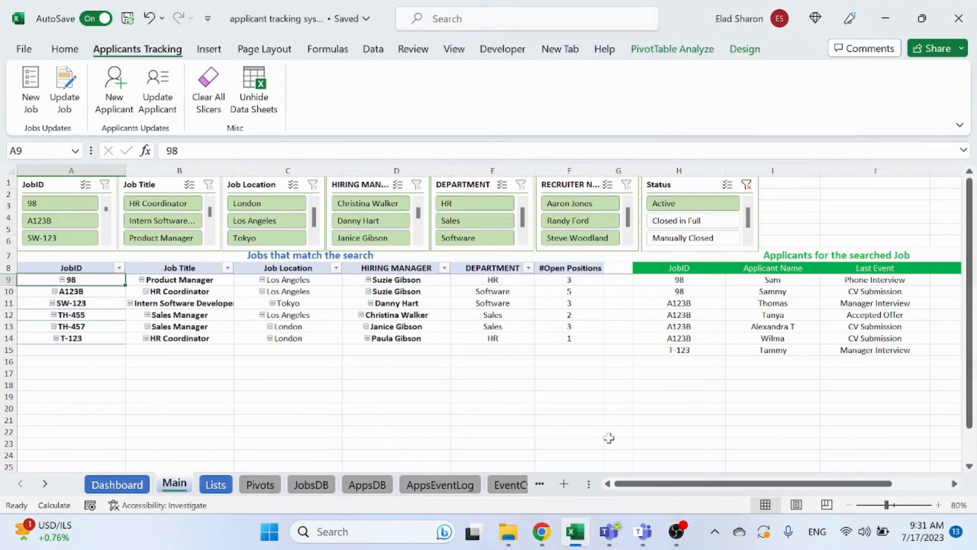
# - Reopen the Visual Basic editor and check the code window of the JobsDB sheet in the project
pyautogui.moveTo(577, 532)
pyautogui.click(503, 49)
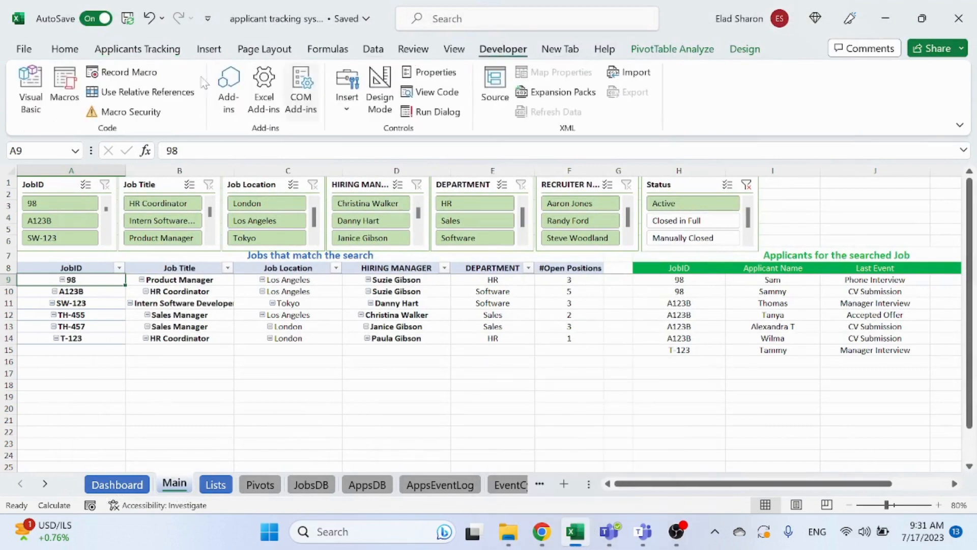
pyautogui.click(30, 91)
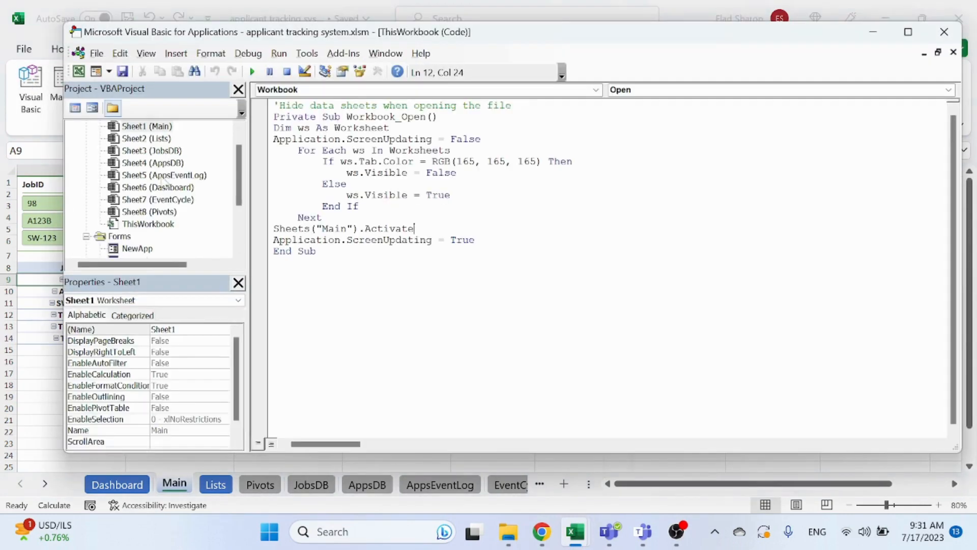
pyautogui.scroll(1, 173, 171)
pyautogui.click(172, 164)
pyautogui.doubleClick(163, 176)
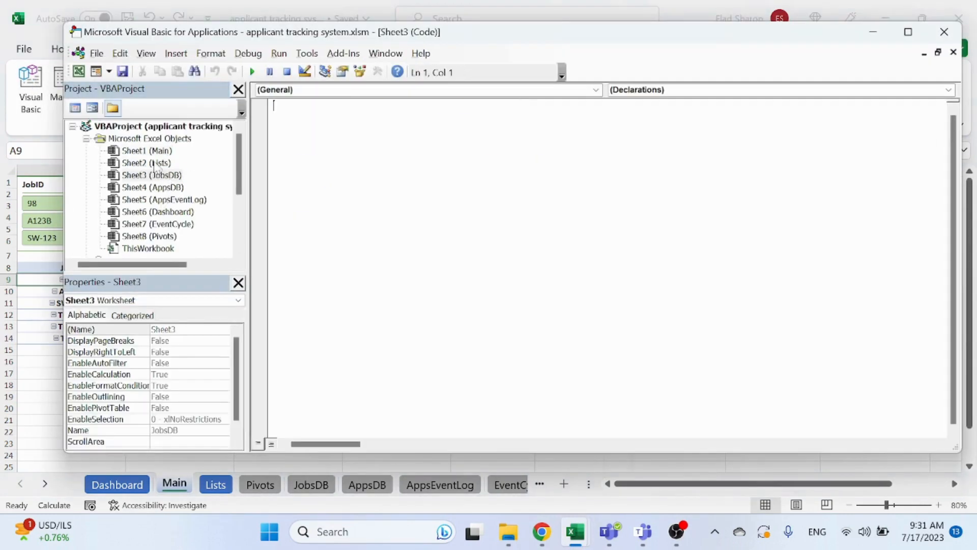
# - Check the code windows of the remaining sheet objects, including Lists, AppsDB, Dashboard, EventCycle and Pivots, followed by ThisWorkbook and Main
pyautogui.doubleClick(159, 164)
pyautogui.doubleClick(156, 187)
pyautogui.click(159, 200)
pyautogui.click(160, 212)
pyautogui.doubleClick(160, 212)
pyautogui.doubleClick(159, 200)
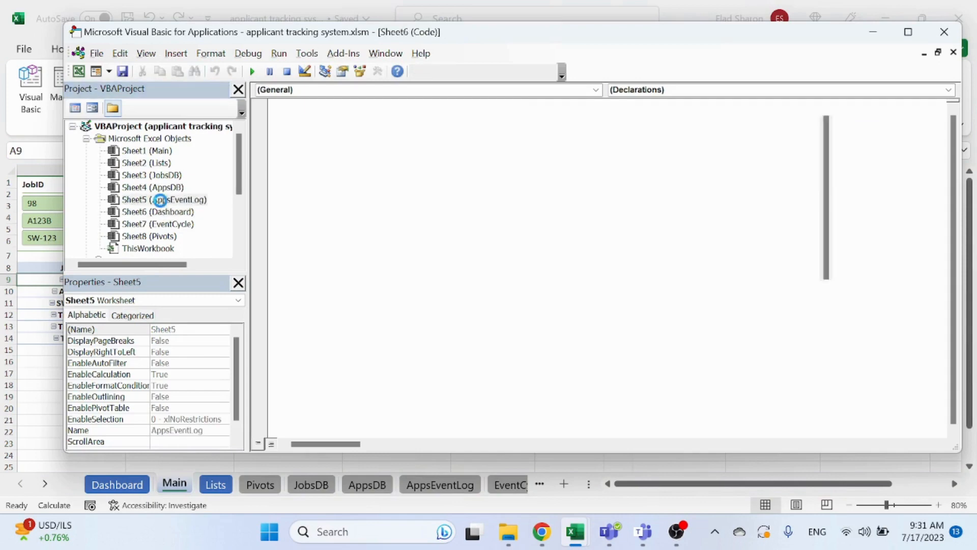
pyautogui.doubleClick(158, 224)
pyautogui.doubleClick(155, 236)
pyautogui.doubleClick(150, 250)
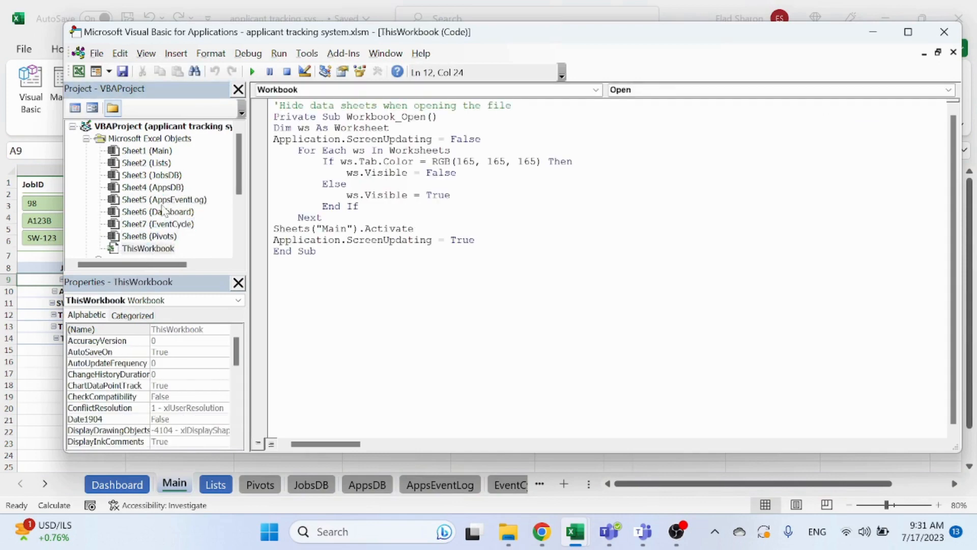
pyautogui.click(152, 151)
pyautogui.doubleClick(152, 151)
# - View the NewApp, NewJob, UpdateApp and UpdateJob user forms in turn, then return to NewApp
pyautogui.scroll(-1, 165, 225)
pyautogui.scroll(-1, 164, 225)
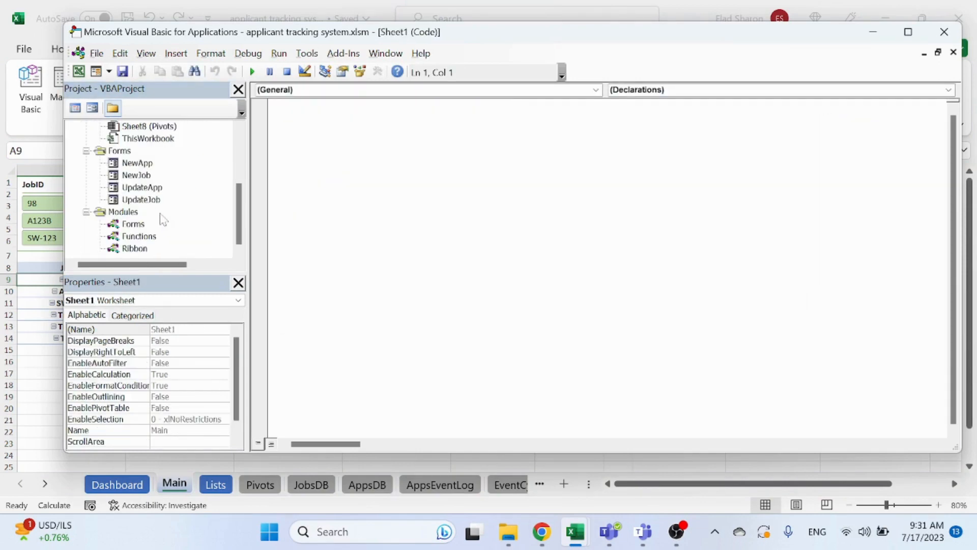
pyautogui.doubleClick(153, 164)
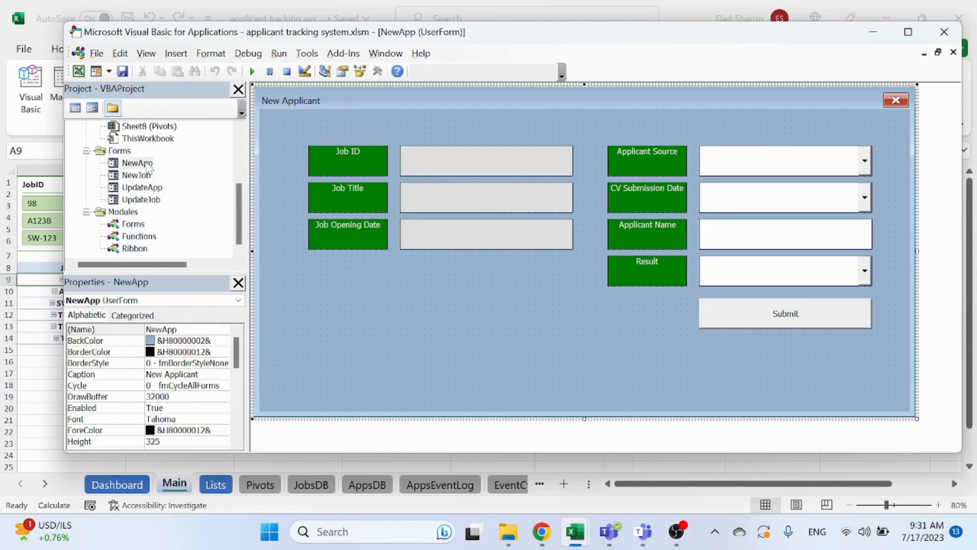
pyautogui.doubleClick(137, 176)
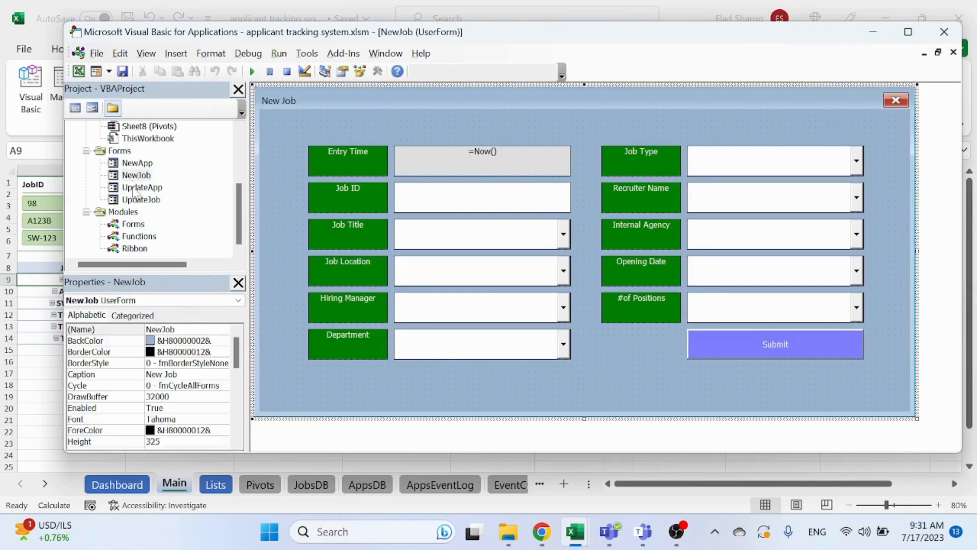
pyautogui.doubleClick(137, 187)
pyautogui.doubleClick(140, 200)
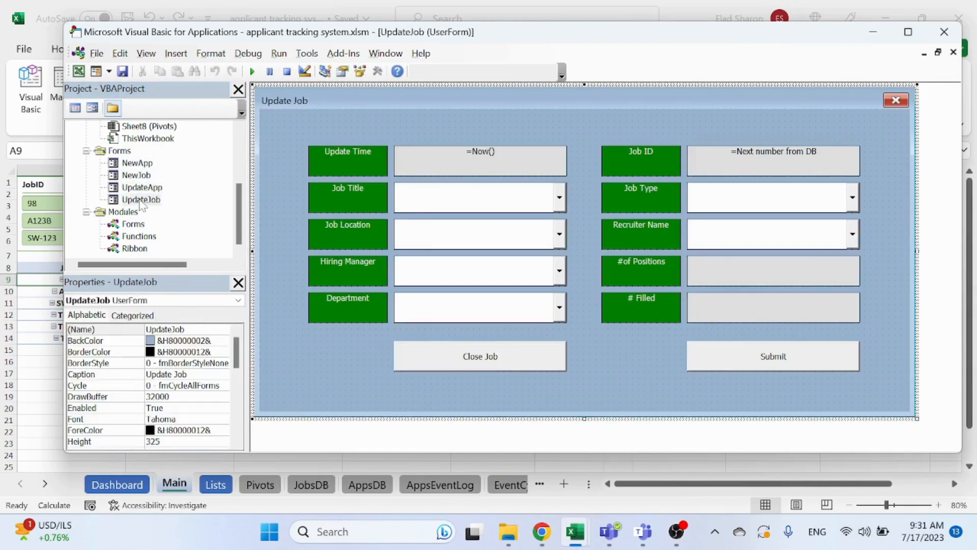
pyautogui.doubleClick(137, 164)
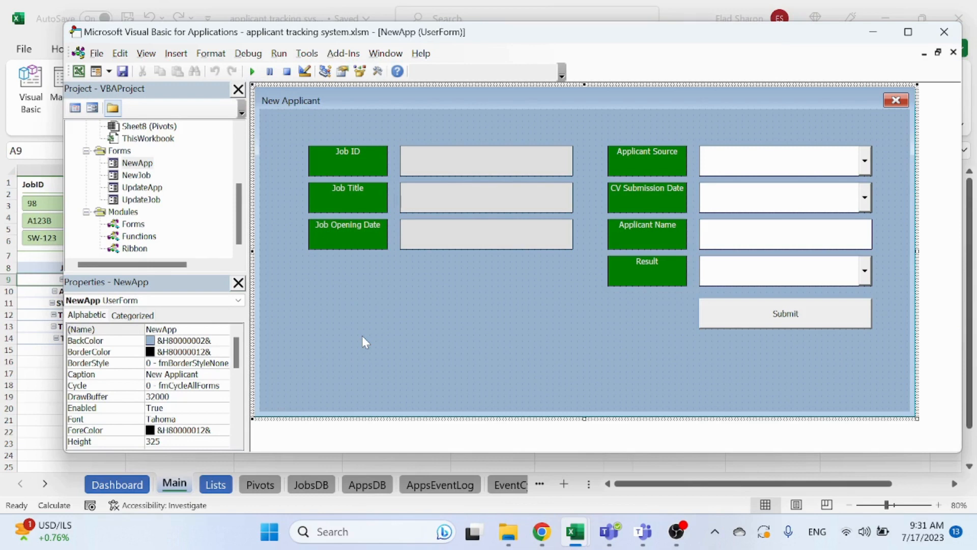
# - Inspect the Job ID label on the NewApp form, then display the Toolbox to view its controls and close it
pyautogui.click(365, 168)
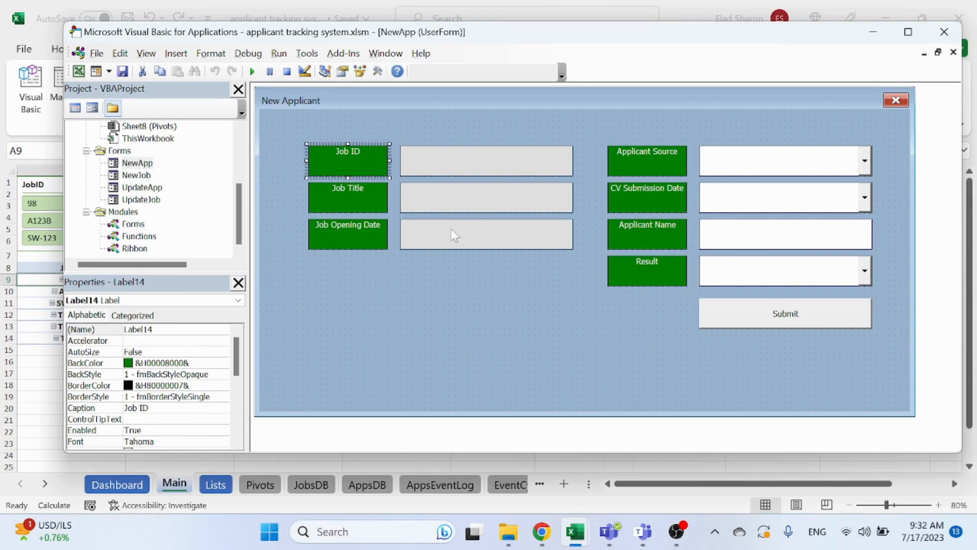
pyautogui.click(373, 301)
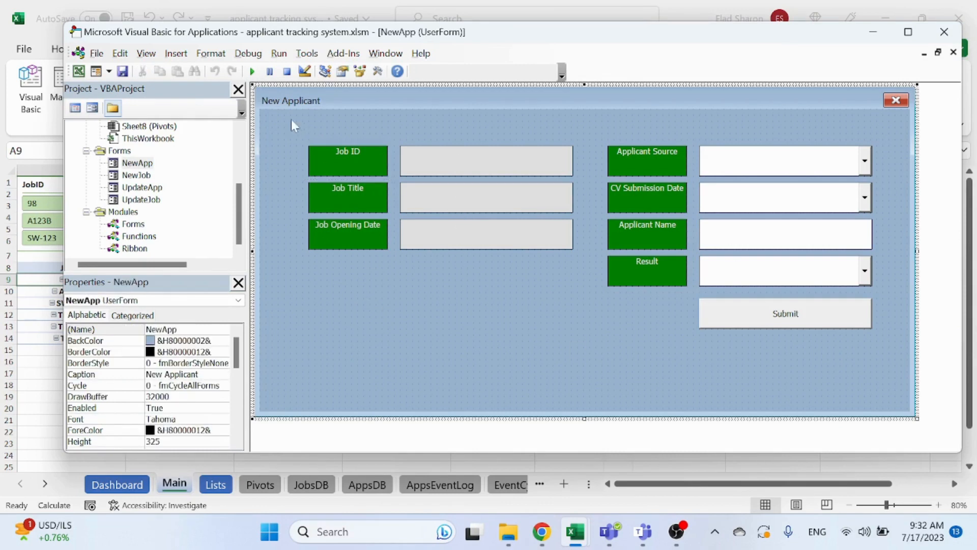
pyautogui.click(146, 54)
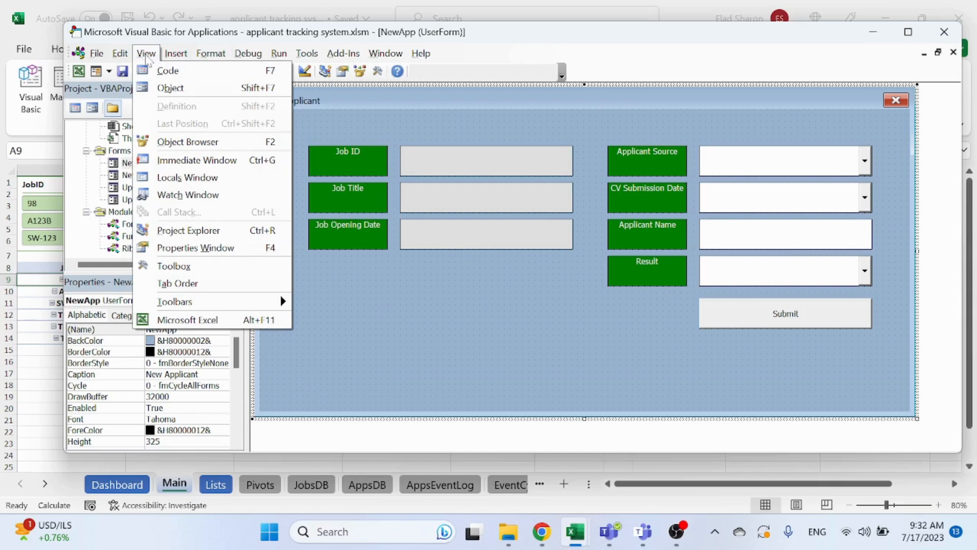
pyautogui.click(174, 266)
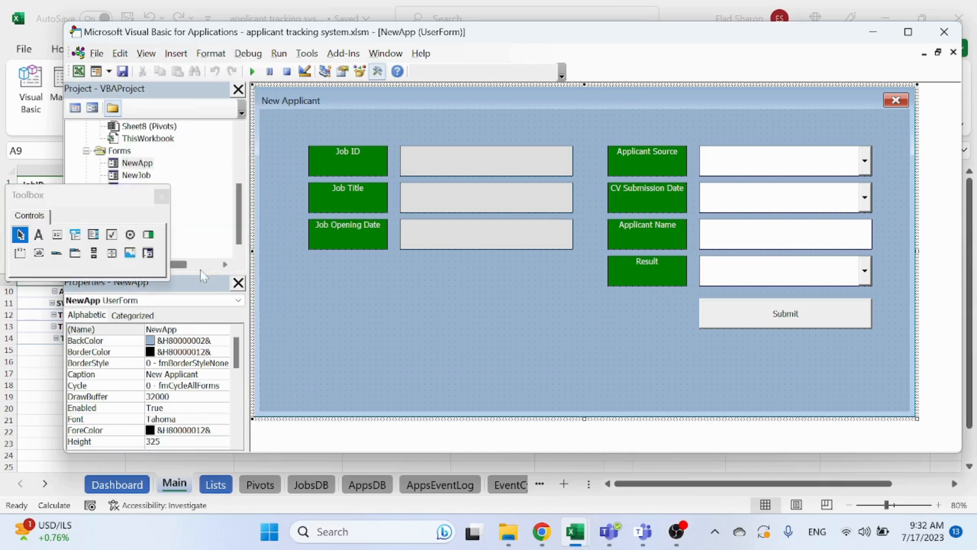
pyautogui.moveTo(76, 194); pyautogui.dragTo(144, 242)
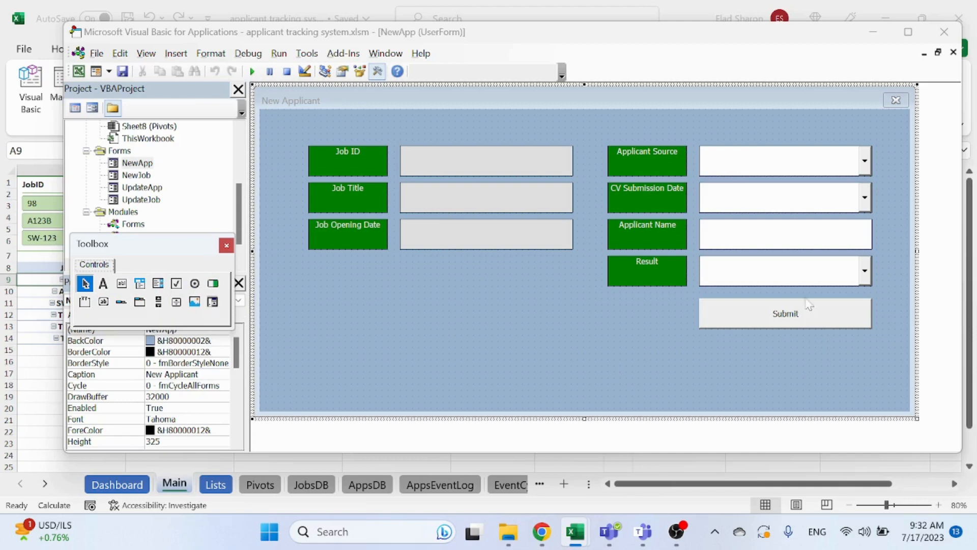
pyautogui.click(226, 245)
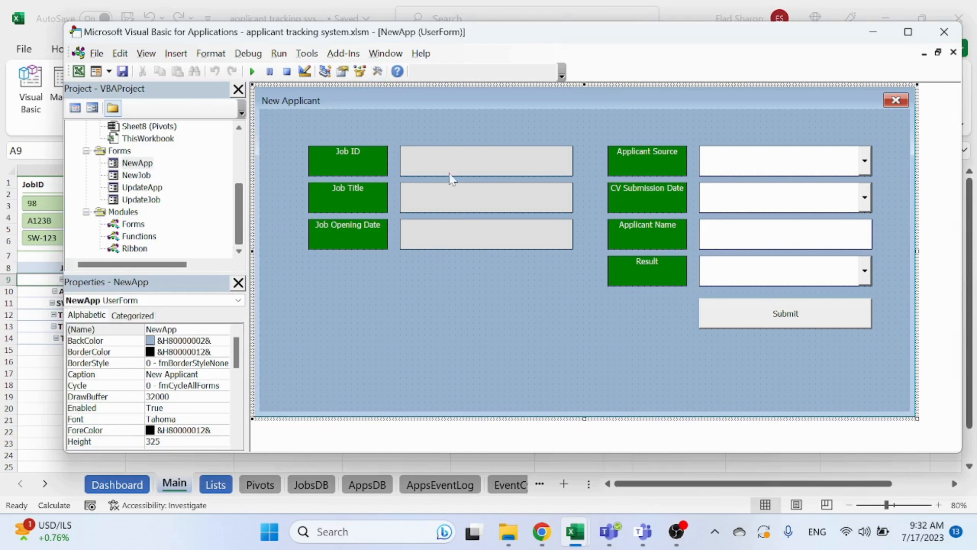
# - Compare the Job ID label, the text box beside it and the Job Title label on the NewApp form
pyautogui.click(362, 162)
pyautogui.click(456, 164)
pyautogui.click(362, 199)
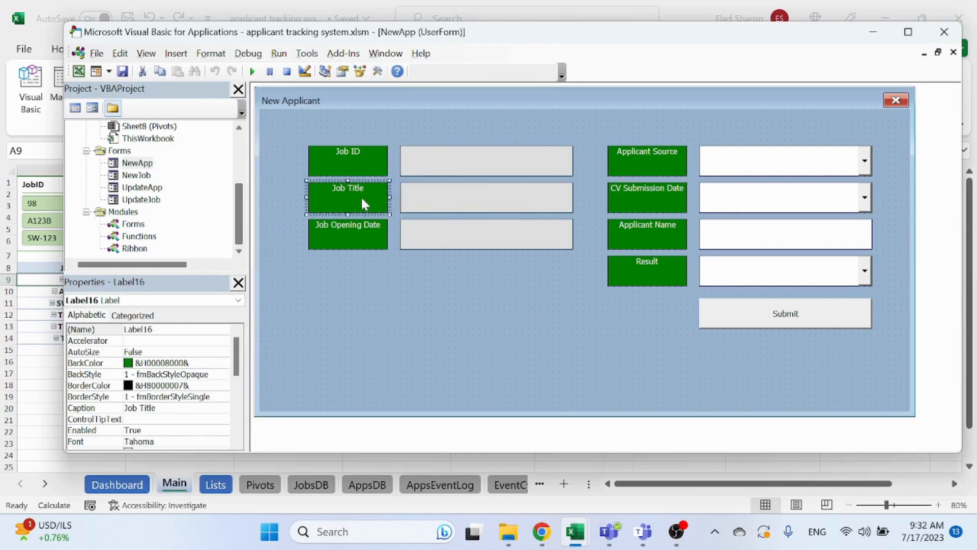
pyautogui.click(362, 162)
pyautogui.click(345, 318)
# - Display the Toolbox, draw a text box in the empty area below Job Opening Date on NewApp, and undo it
pyautogui.click(146, 53)
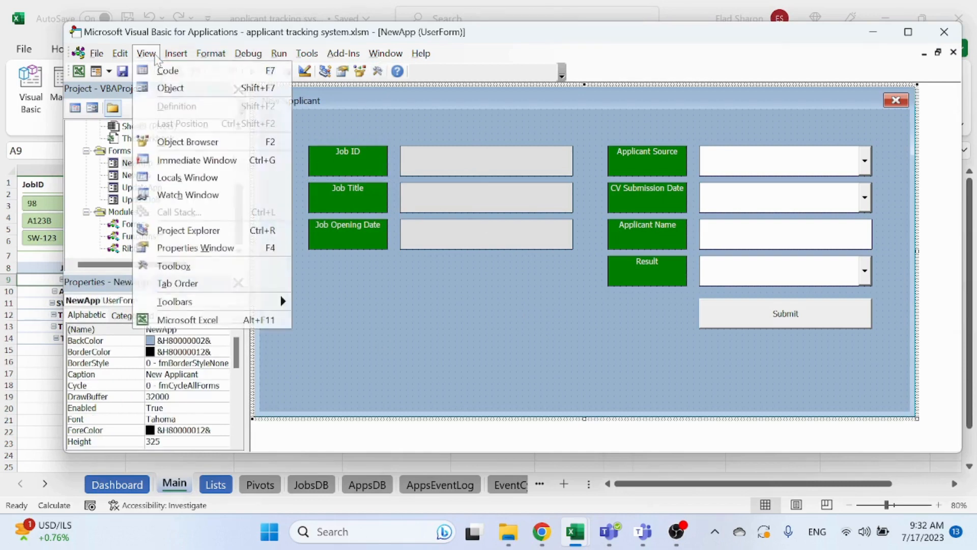
pyautogui.click(183, 265)
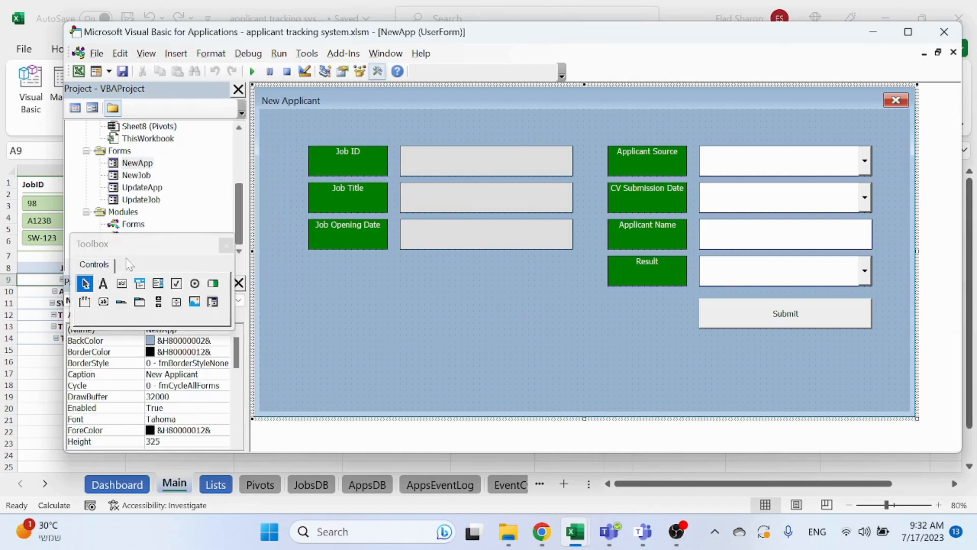
pyautogui.click(122, 283)
pyautogui.moveTo(345, 297); pyautogui.dragTo(512, 349)
pyautogui.hotkey('ctrl', 'z')
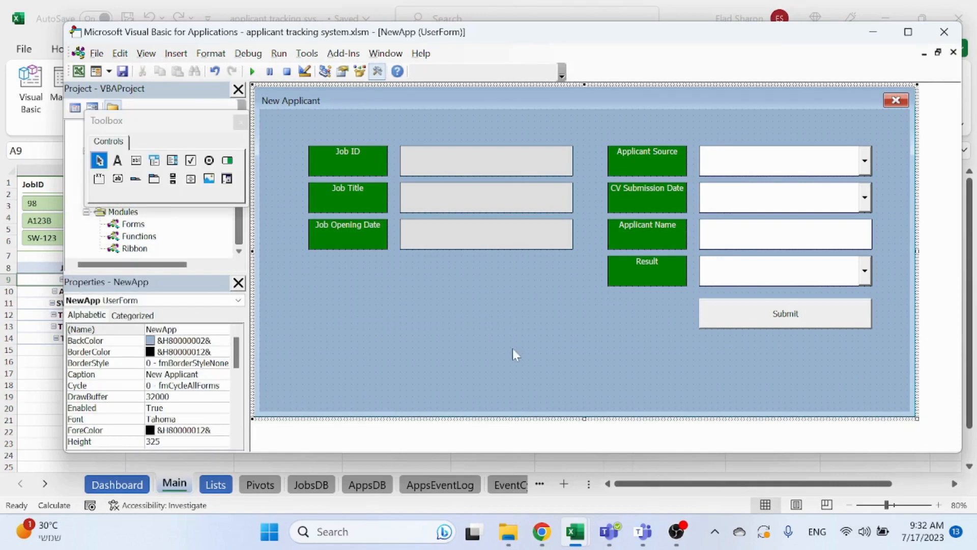
# - Inspect the Job ID and Job Title labels and the Job ID text box, then deselect them on the NewApp form
pyautogui.click(372, 161)
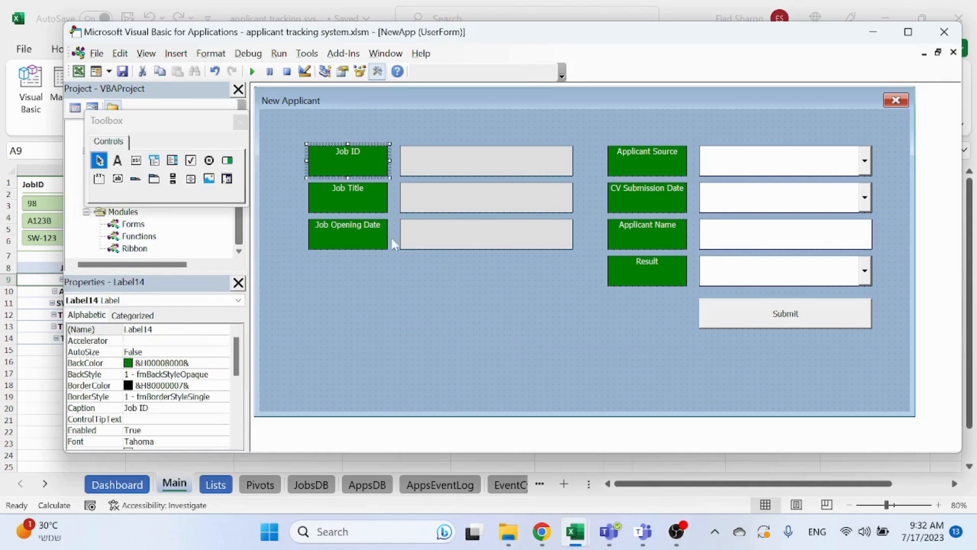
pyautogui.click(375, 188)
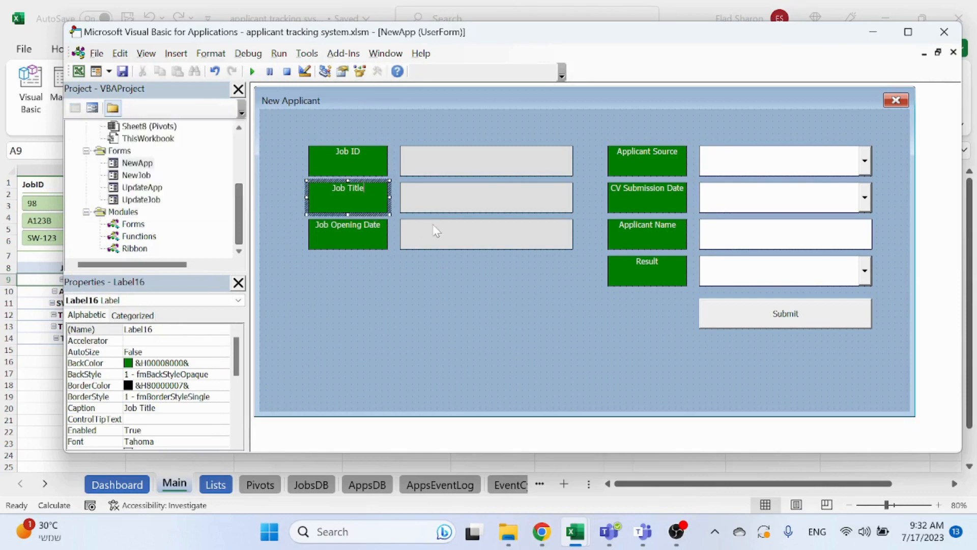
pyautogui.click(414, 168)
pyautogui.click(349, 199)
pyautogui.click(364, 155)
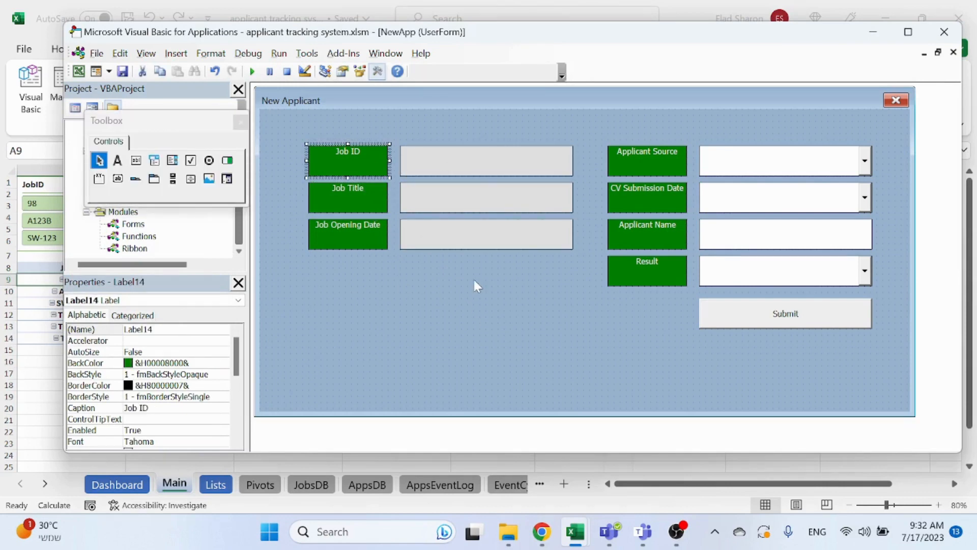
pyautogui.click(374, 278)
# - View the Palette and System color choices for the Job ID label's BackColor property, leaving the color as it is
pyautogui.click(335, 160)
pyautogui.click(196, 363)
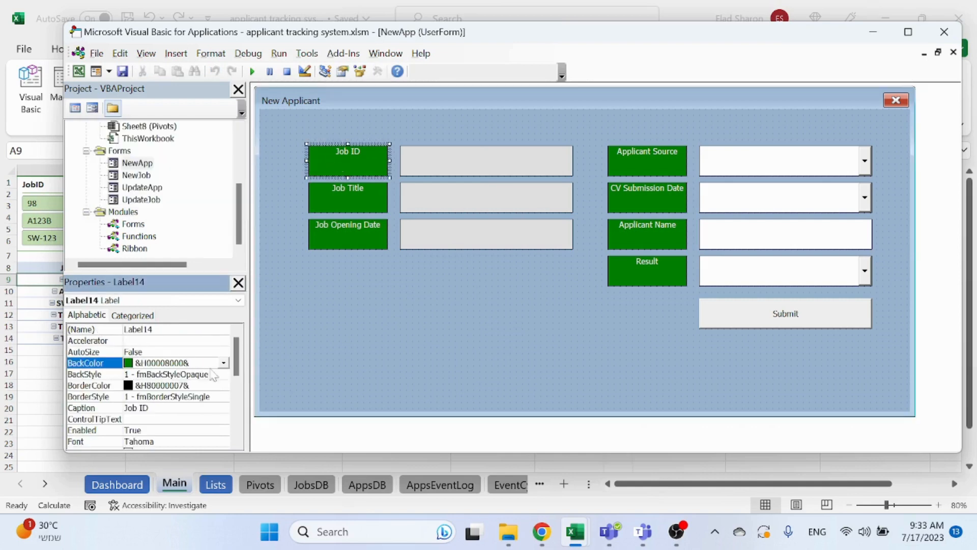
pyautogui.click(224, 362)
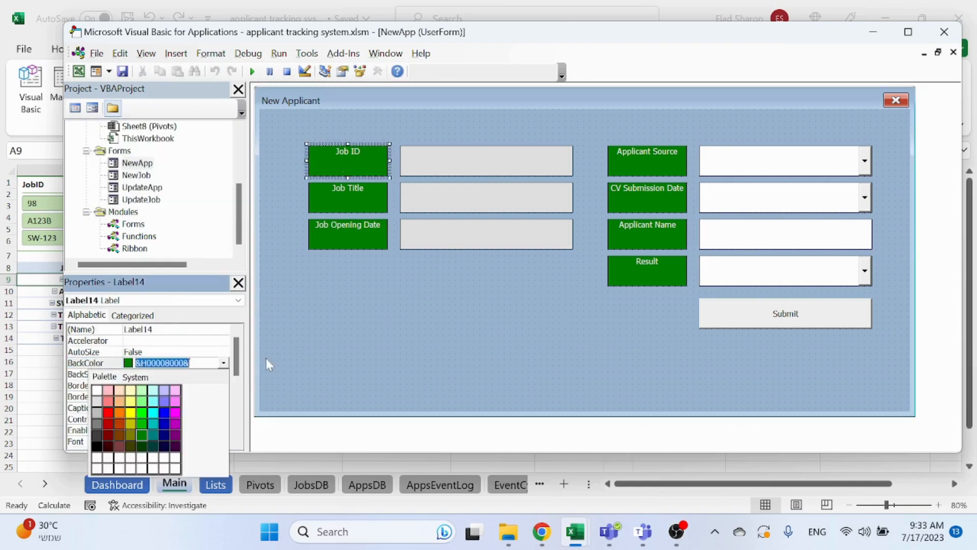
pyautogui.click(135, 376)
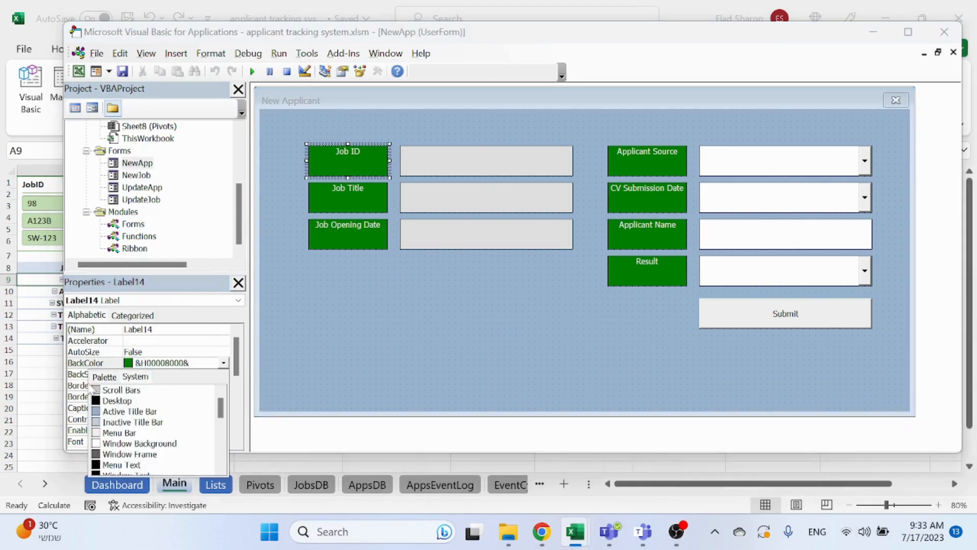
pyautogui.click(104, 377)
pyautogui.click(224, 363)
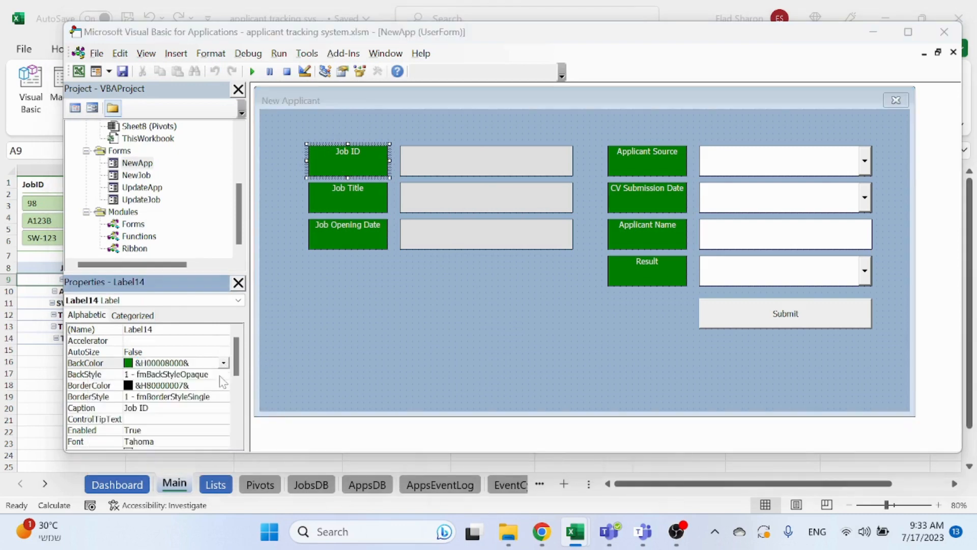
# - View the available BorderColor and BorderStyle options for the Job ID label without choosing a new one
pyautogui.click(224, 385)
pyautogui.click(223, 385)
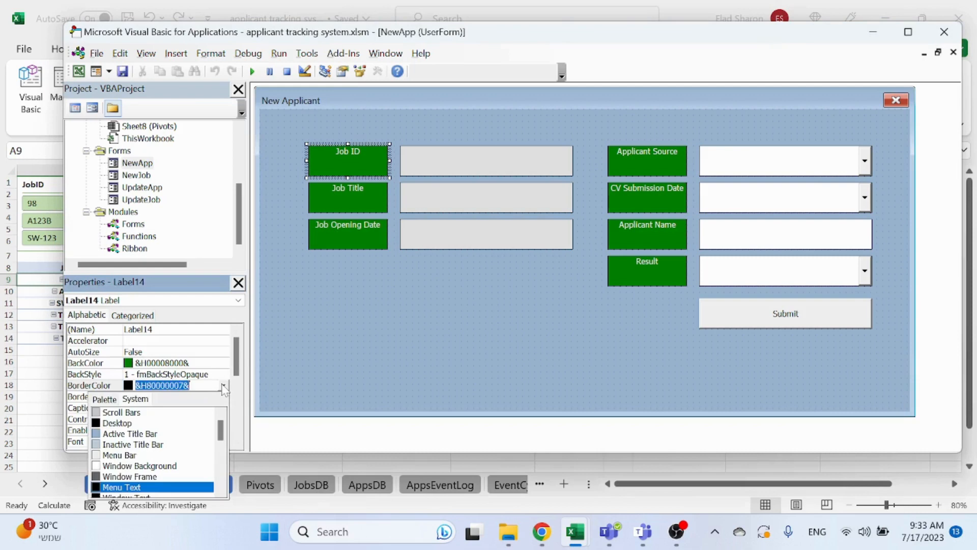
pyautogui.click(224, 387)
pyautogui.click(226, 398)
pyautogui.click(223, 397)
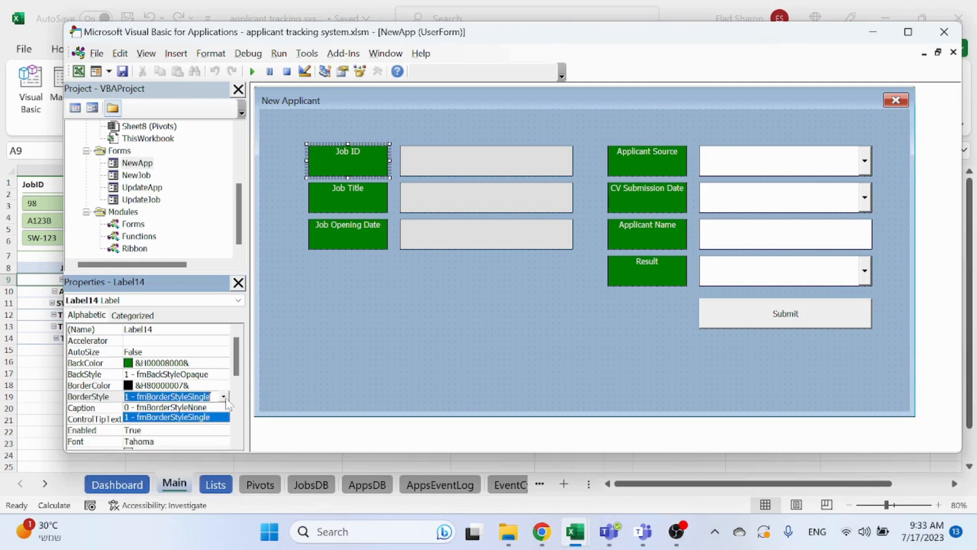
pyautogui.click(225, 397)
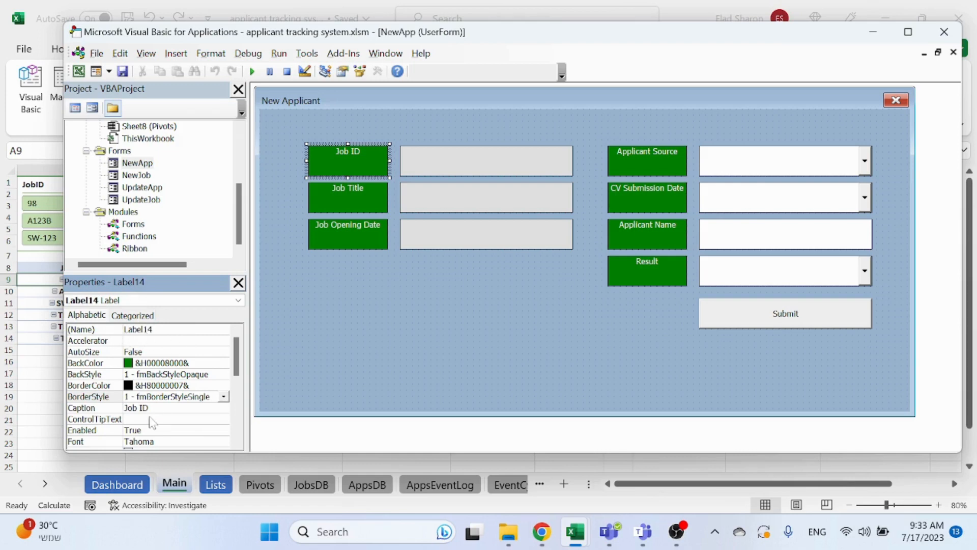
# - Examine the Job ID label's Enabled property and Font dialog, dismiss the dialog, and review the remaining properties through WordWrap
pyautogui.moveTo(236, 356); pyautogui.dragTo(237, 379)
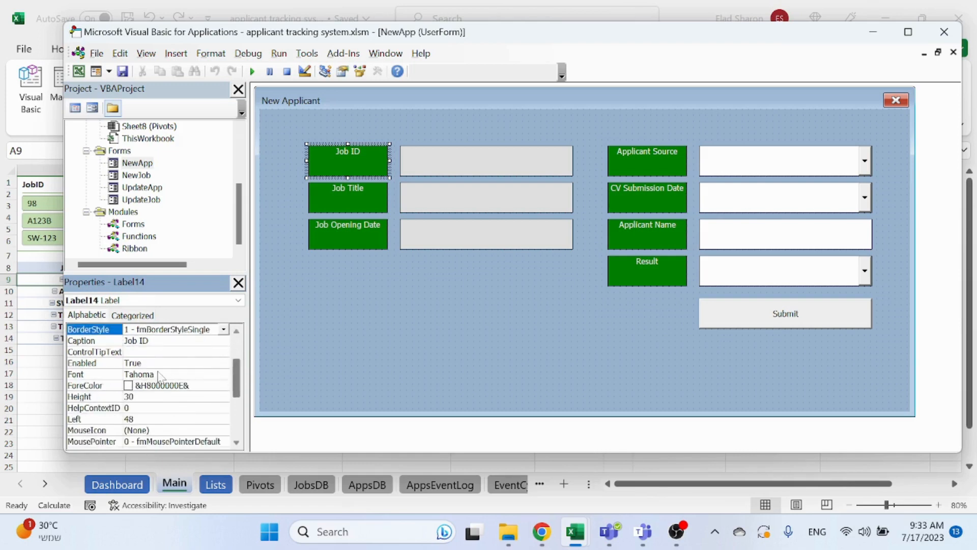
pyautogui.click(167, 363)
pyautogui.click(167, 374)
pyautogui.click(224, 374)
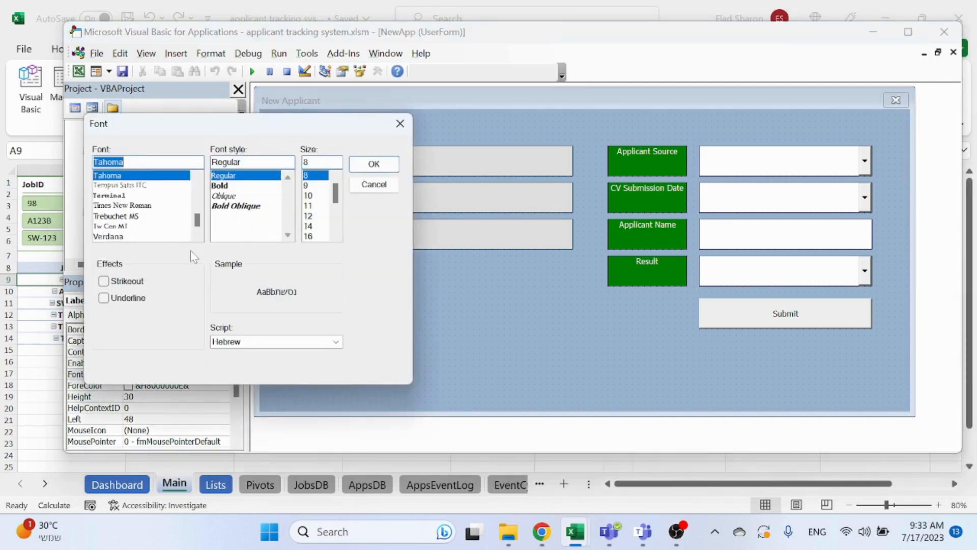
pyautogui.click(400, 123)
pyautogui.moveTo(238, 393); pyautogui.dragTo(239, 407)
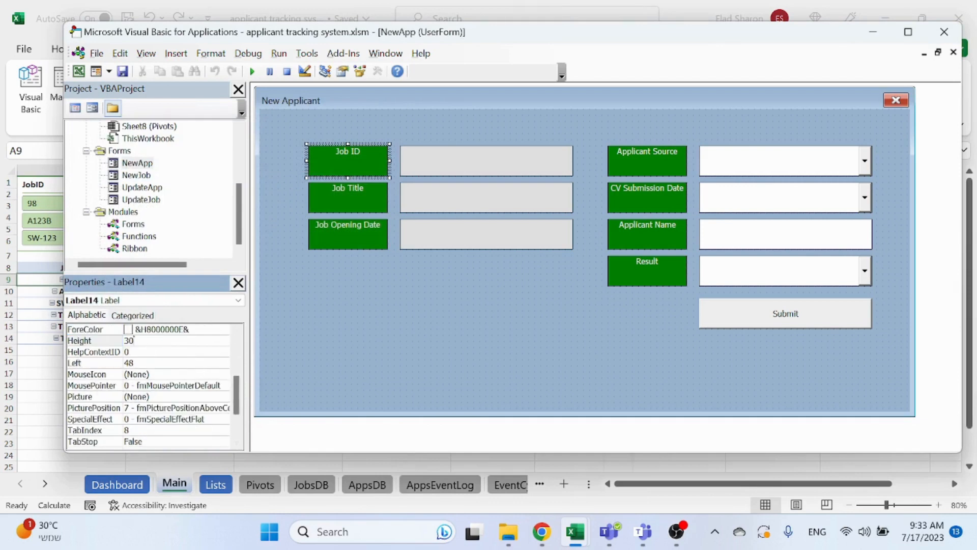
pyautogui.moveTo(239, 395); pyautogui.dragTo(239, 415)
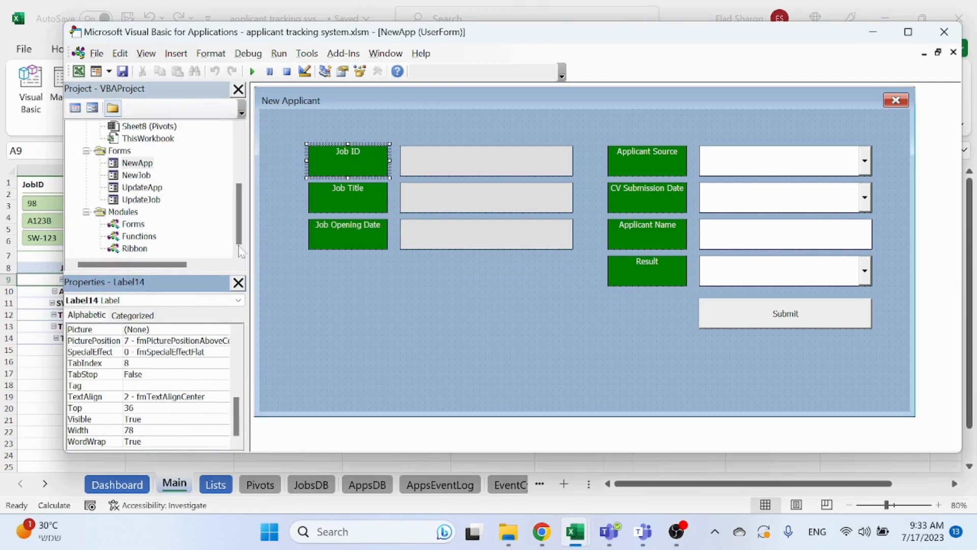
pyautogui.moveTo(238, 412)
pyautogui.mouseDown()
pyautogui.moveTo(238, 395)
pyautogui.moveTo(239, 430)
pyautogui.mouseUp()
# - Examine the properties of the Job ID text box and the Applicant Source combo box on the NewApp form
pyautogui.click(489, 171)
pyautogui.moveTo(238, 362); pyautogui.dragTo(238, 415)
pyautogui.click(774, 152)
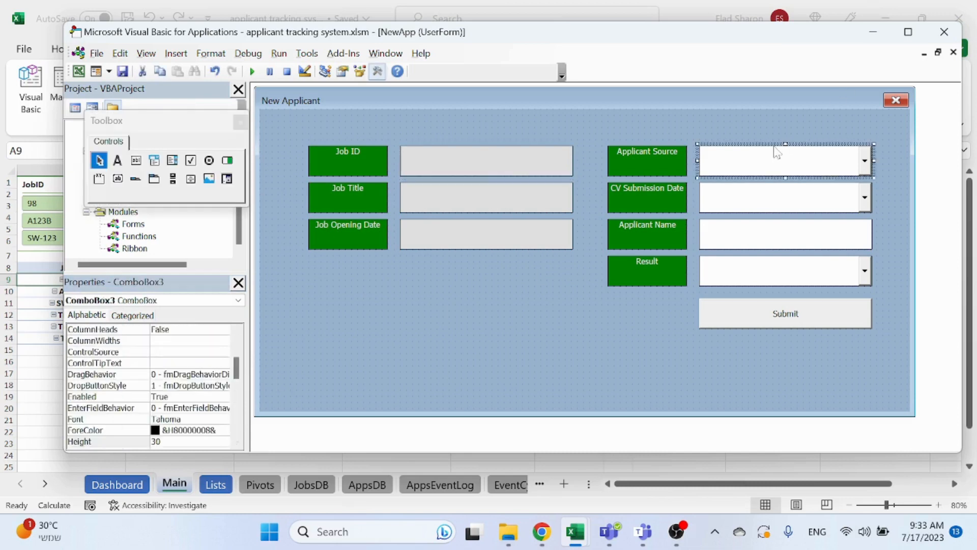
# - Try the Desktop system color as the NewApp form's BackColor and restore it to Active Title Bar
pyautogui.click(741, 208)
pyautogui.click(486, 293)
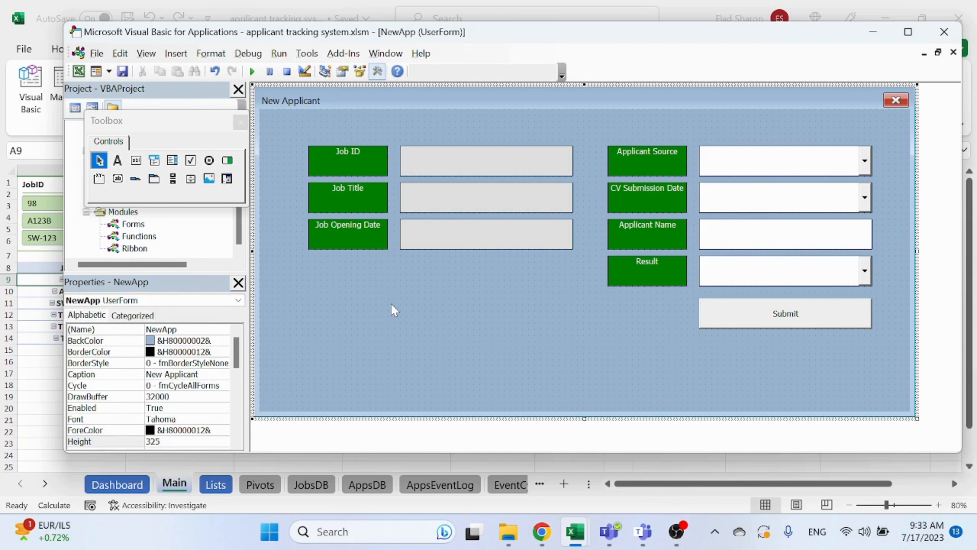
pyautogui.click(184, 341)
pyautogui.click(224, 340)
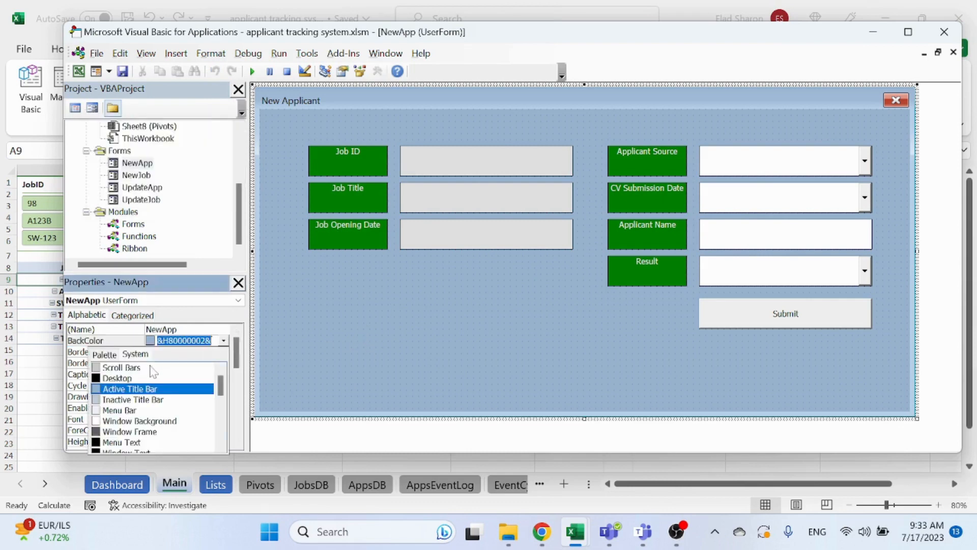
pyautogui.click(132, 379)
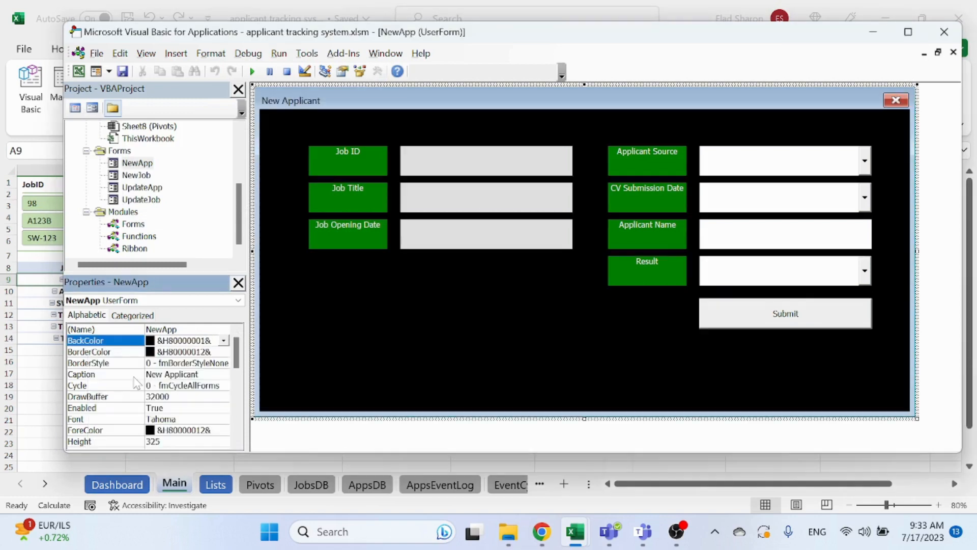
pyautogui.click(224, 340)
pyautogui.click(150, 388)
pyautogui.click(479, 323)
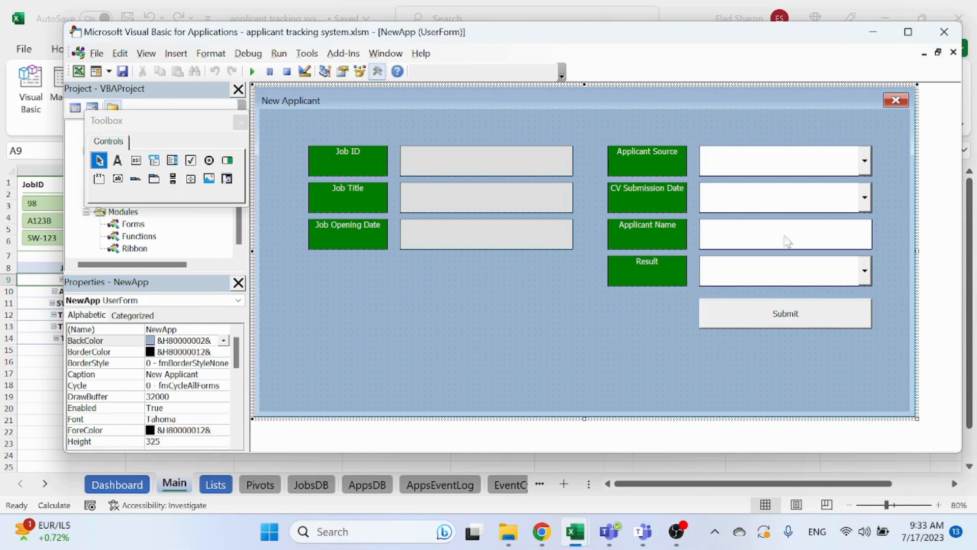
# - Close the Toolbox and view the designs of the NewJob, UpdateApp, UpdateJob and NewApp forms
pyautogui.click(241, 122)
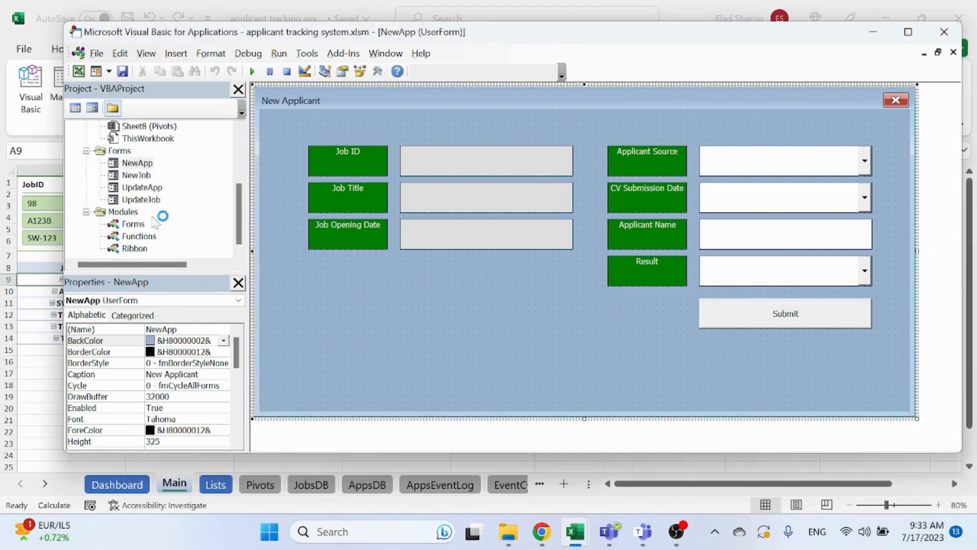
pyautogui.doubleClick(137, 175)
pyautogui.doubleClick(139, 188)
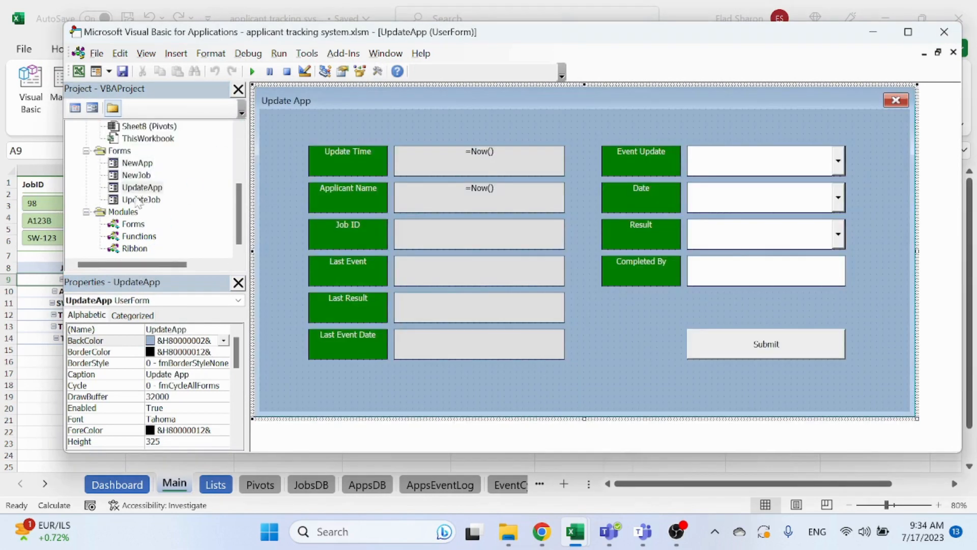
pyautogui.doubleClick(140, 200)
pyautogui.doubleClick(136, 175)
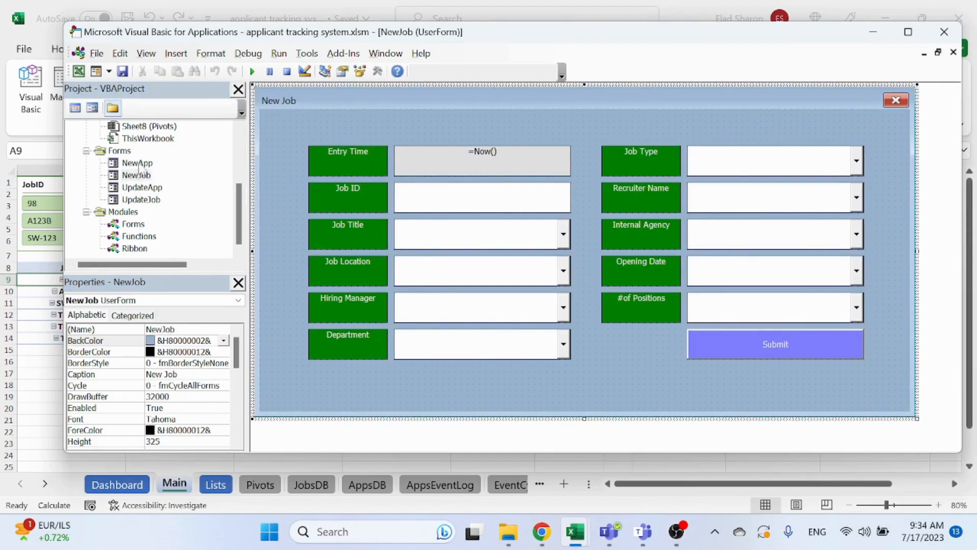
pyautogui.doubleClick(137, 163)
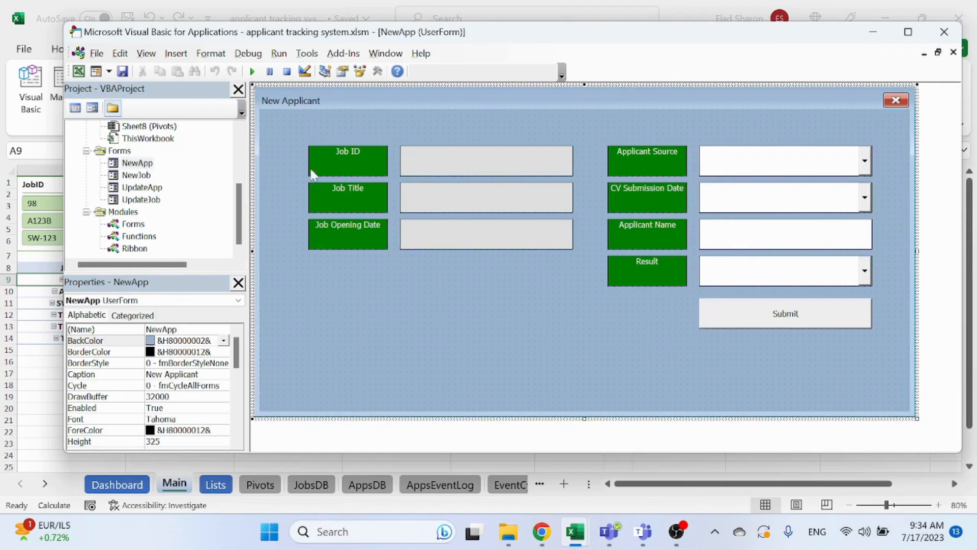
pyautogui.doubleClick(136, 175)
pyautogui.doubleClick(140, 188)
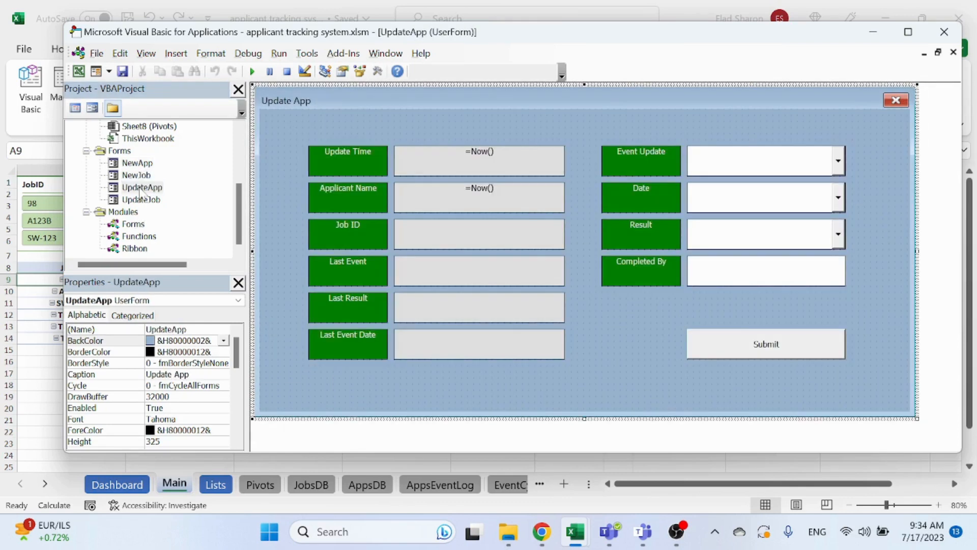
pyautogui.doubleClick(141, 200)
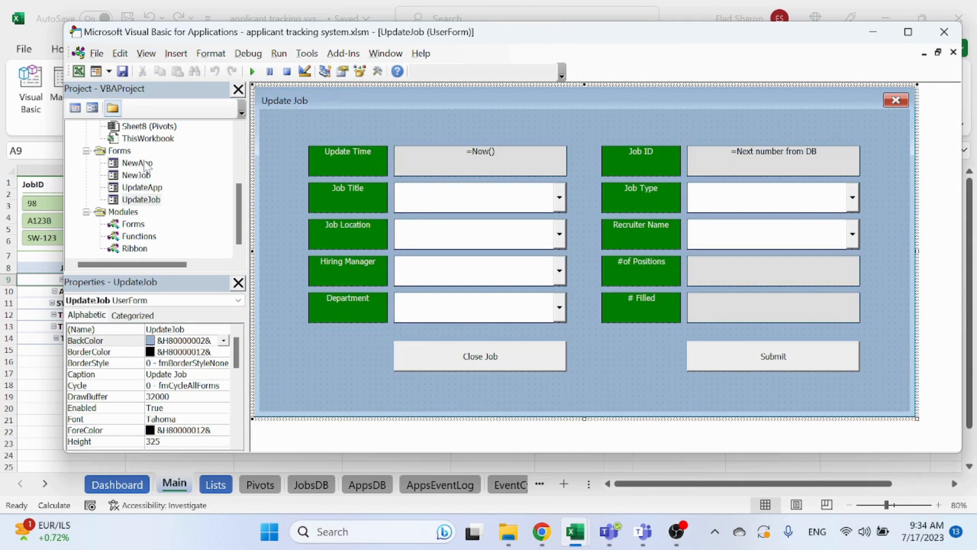
pyautogui.doubleClick(142, 163)
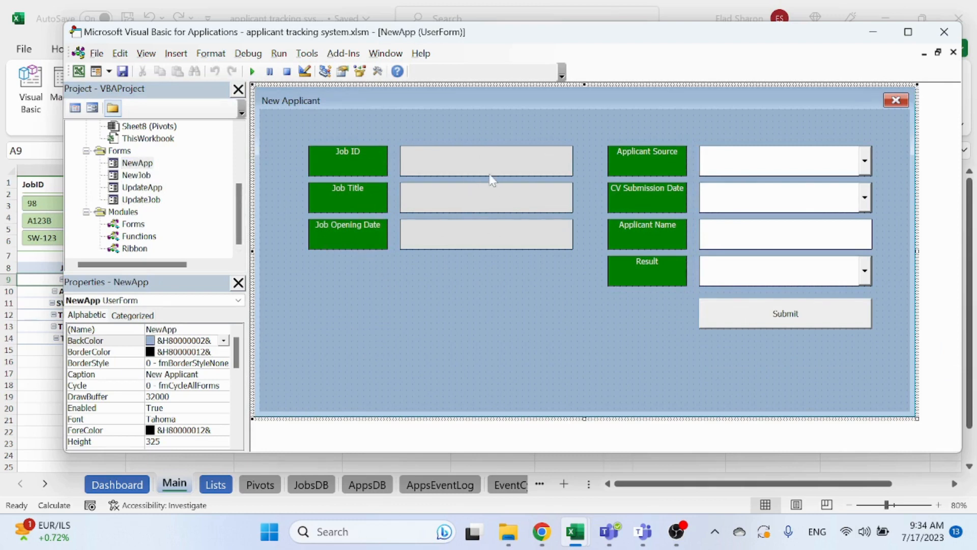
# - Open the NewApp form's code and review its variable declarations and the Submit_Click procedure
pyautogui.rightClick(147, 164)
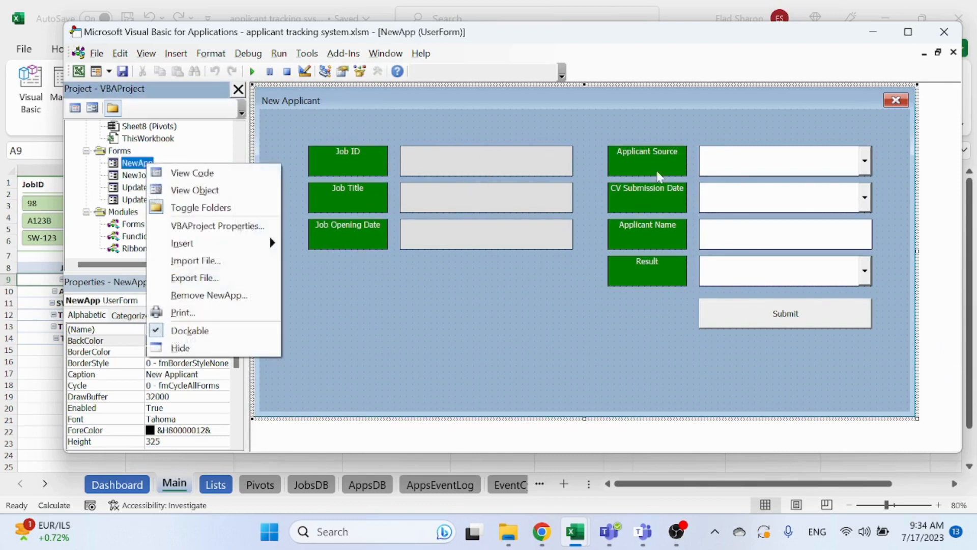
pyautogui.click(211, 177)
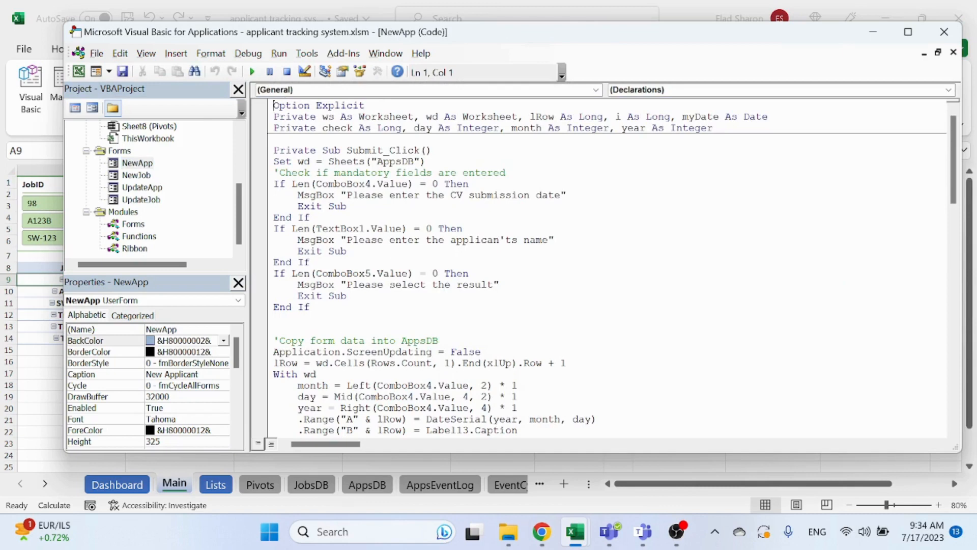
pyautogui.moveTo(714, 129); pyautogui.dragTo(274, 106)
pyautogui.click(507, 173)
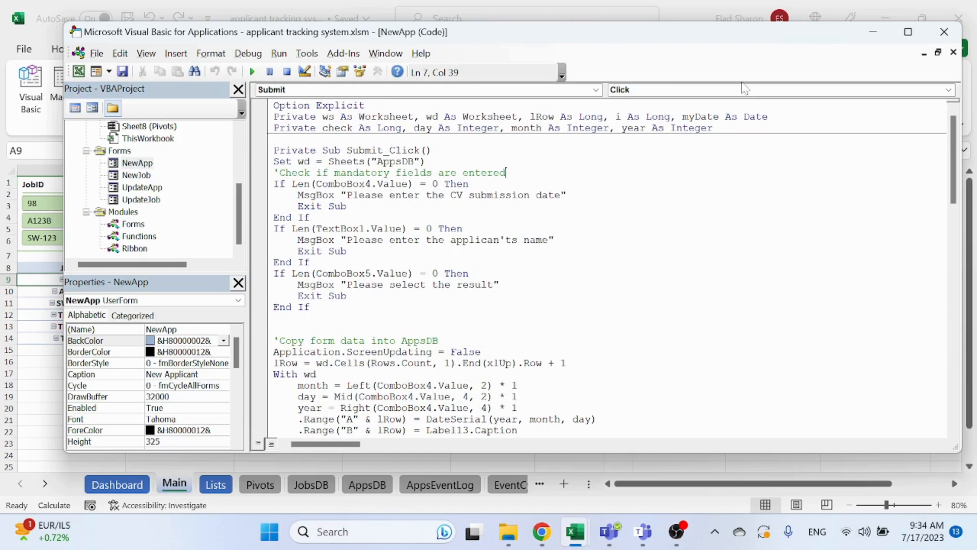
pyautogui.moveTo(953, 145); pyautogui.dragTo(916, 145)
pyautogui.scroll(-12, 606, 268)
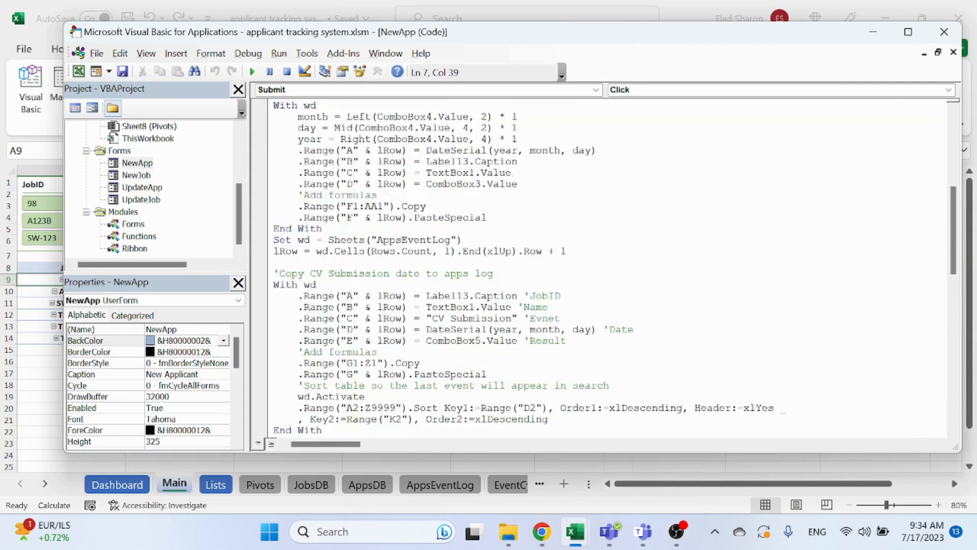
pyautogui.scroll(12, 606, 268)
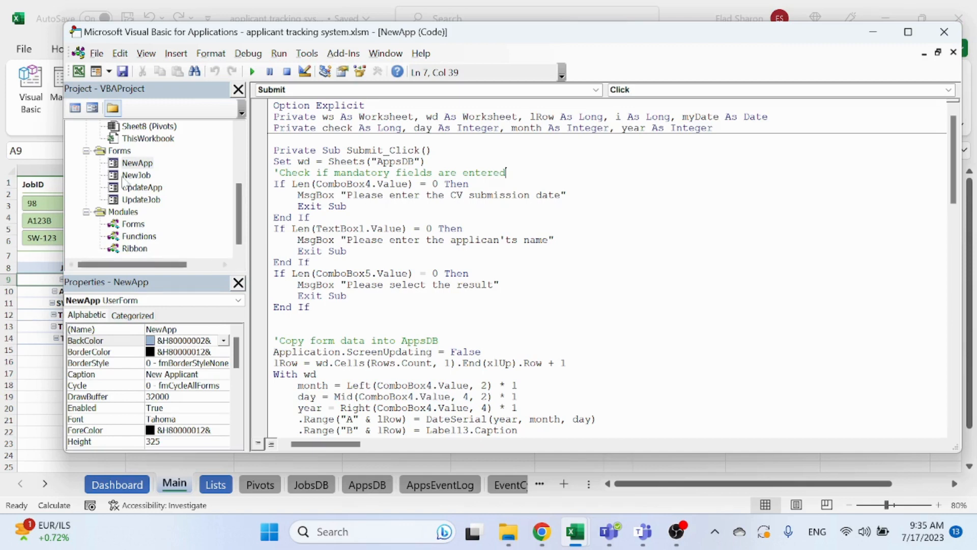
# - Switch to the workbook's Main sheet and open the New Applicant form for job 98
pyautogui.click(48, 372)
pyautogui.click(95, 280)
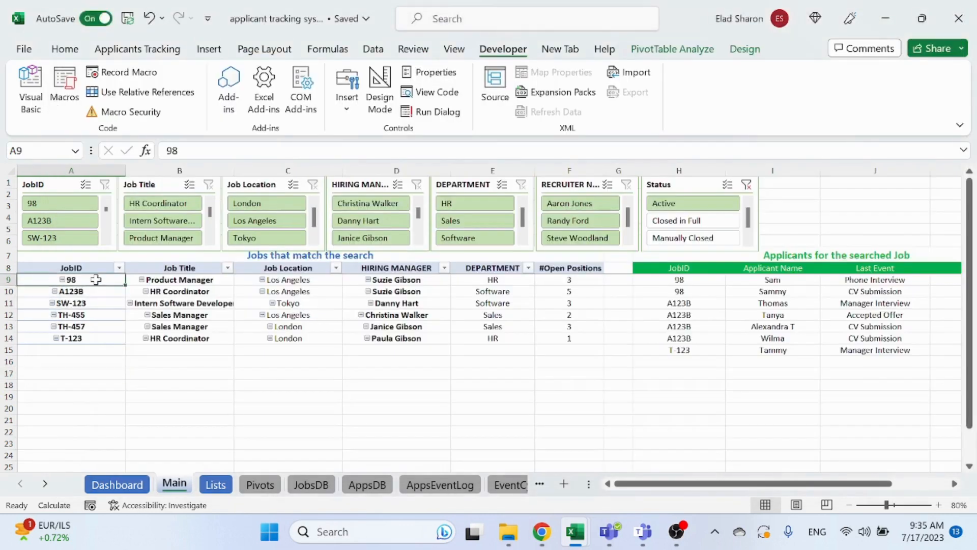
pyautogui.click(142, 51)
pyautogui.click(114, 89)
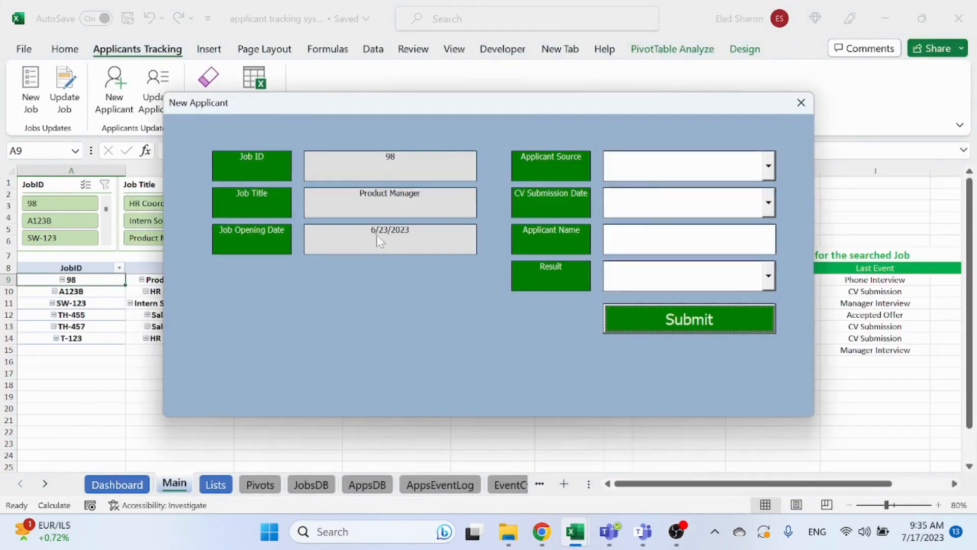
# - Test submitting the blank New Applicant form, dismiss the message, and choose 07/08/2023 as the CV submission date
pyautogui.click(665, 318)
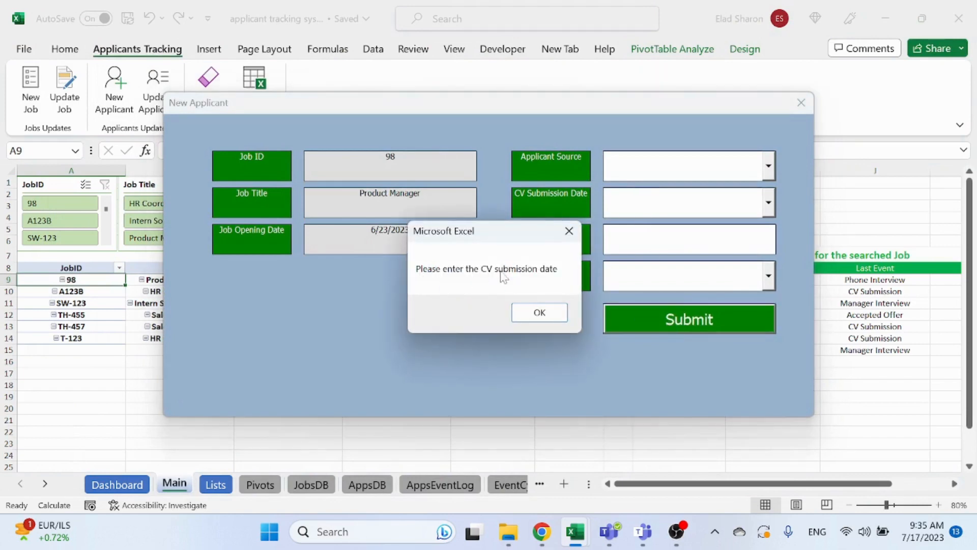
pyautogui.click(534, 308)
pyautogui.click(768, 202)
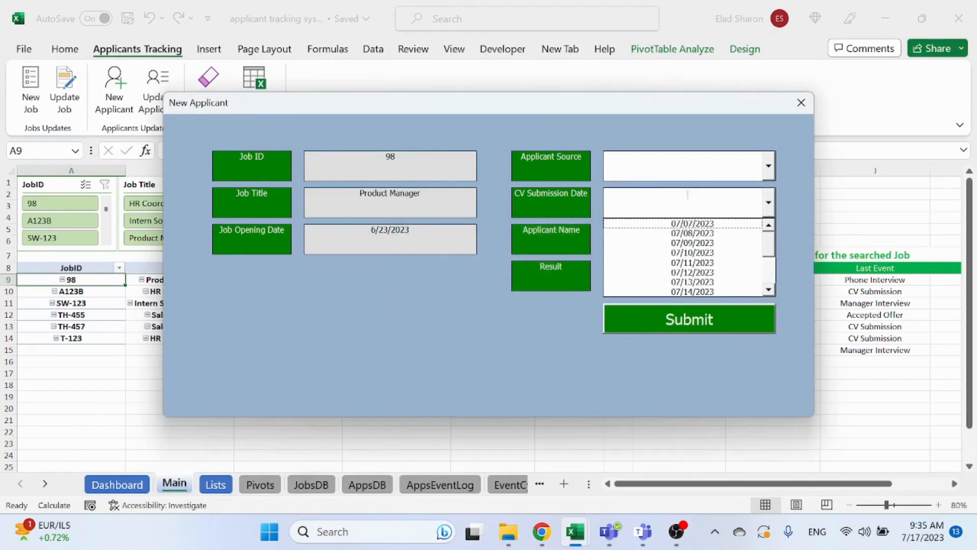
pyautogui.click(682, 230)
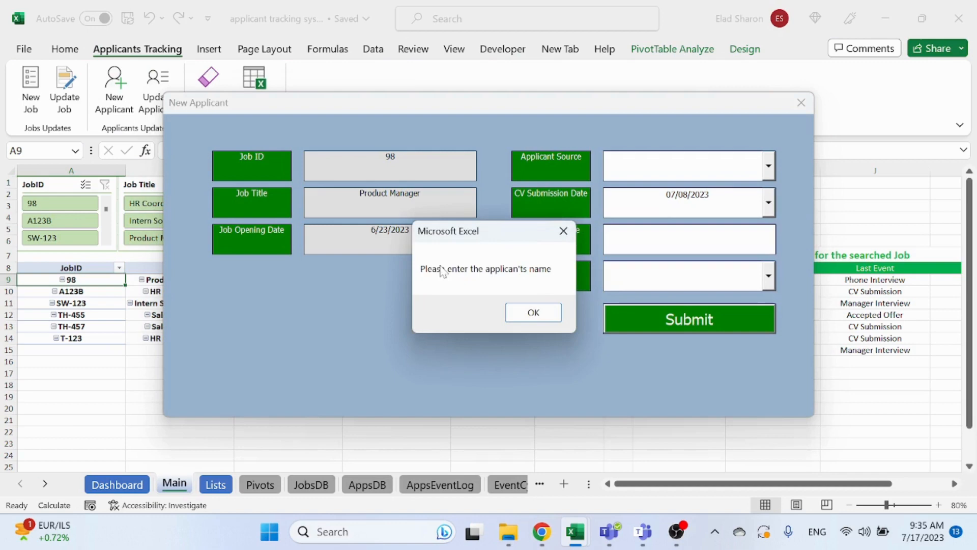
# - Enter a test applicant name, try submitting without a result, and close the New Applicant form
pyautogui.click(534, 312)
pyautogui.click(650, 248)
pyautogui.write('Iret')
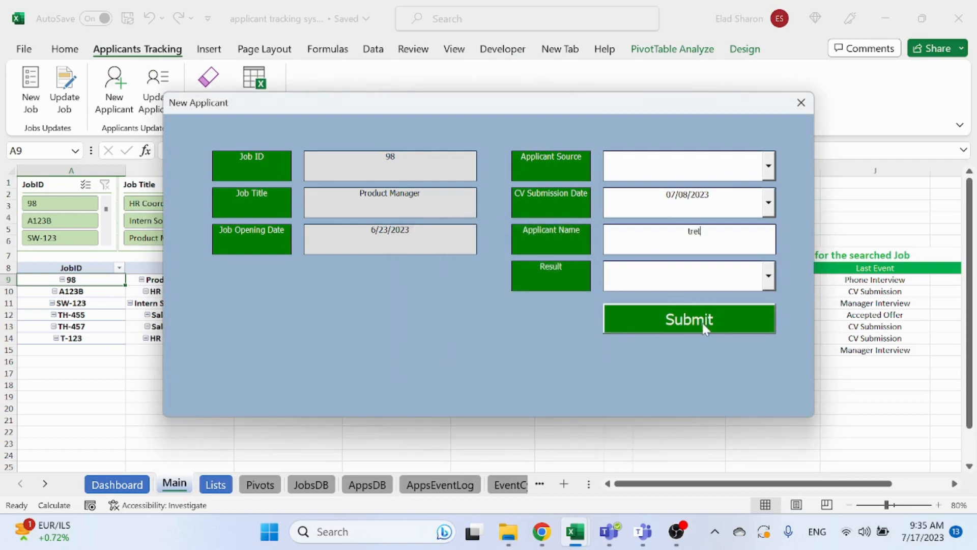
pyautogui.click(701, 322)
pyautogui.click(541, 230)
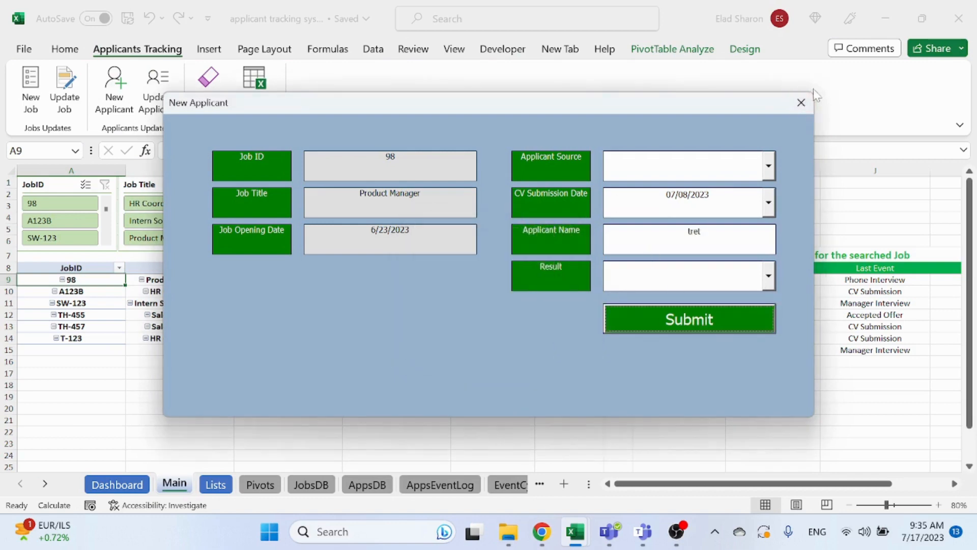
pyautogui.click(801, 102)
# - Return to the Visual Basic editor and review the NewApp code's mandatory field checks and the ScreenUpdating = False line
pyautogui.moveTo(577, 534)
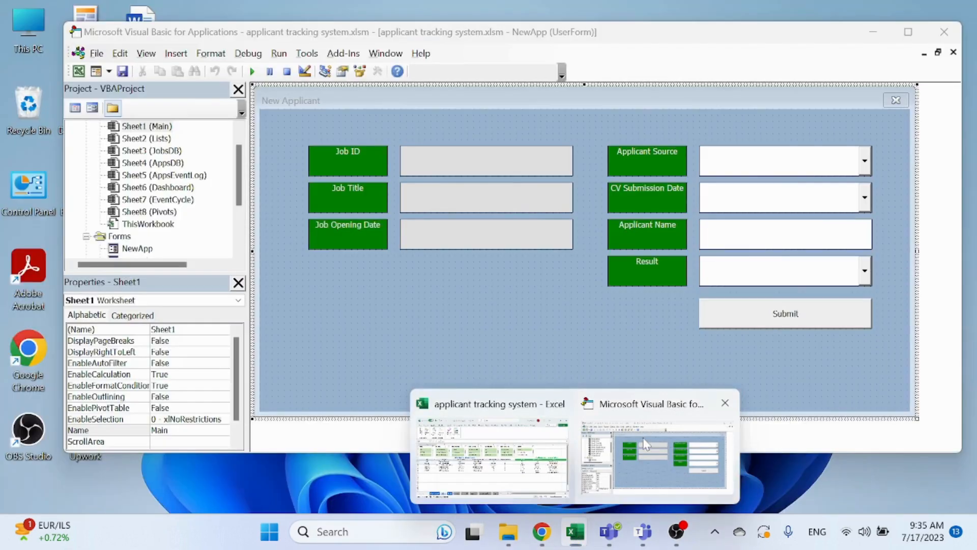
pyautogui.click(657, 456)
pyautogui.rightClick(143, 249)
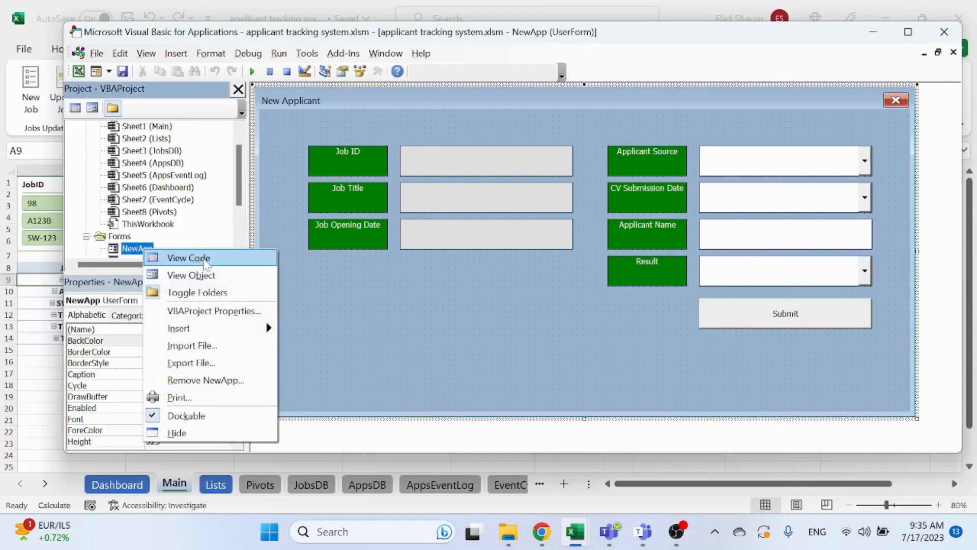
pyautogui.click(204, 259)
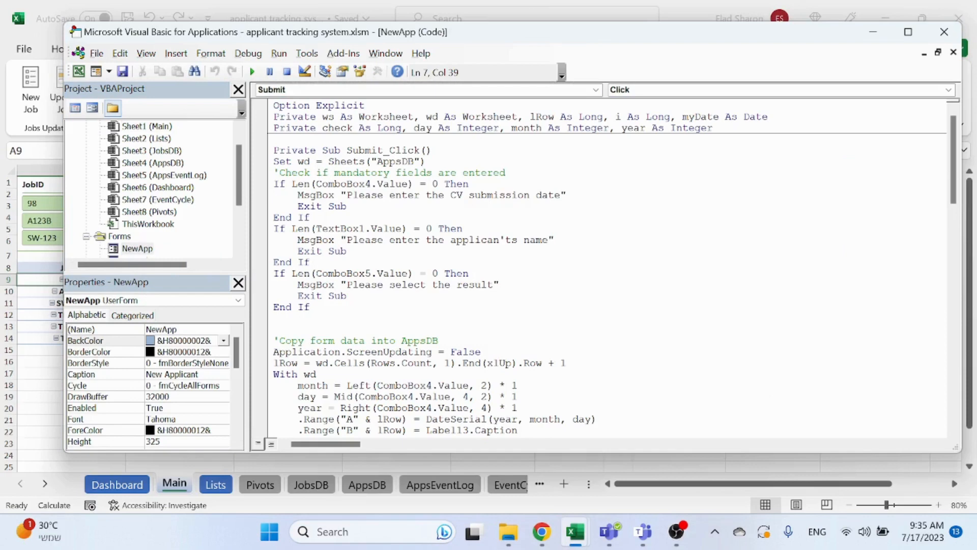
pyautogui.scroll(-6, 605, 270)
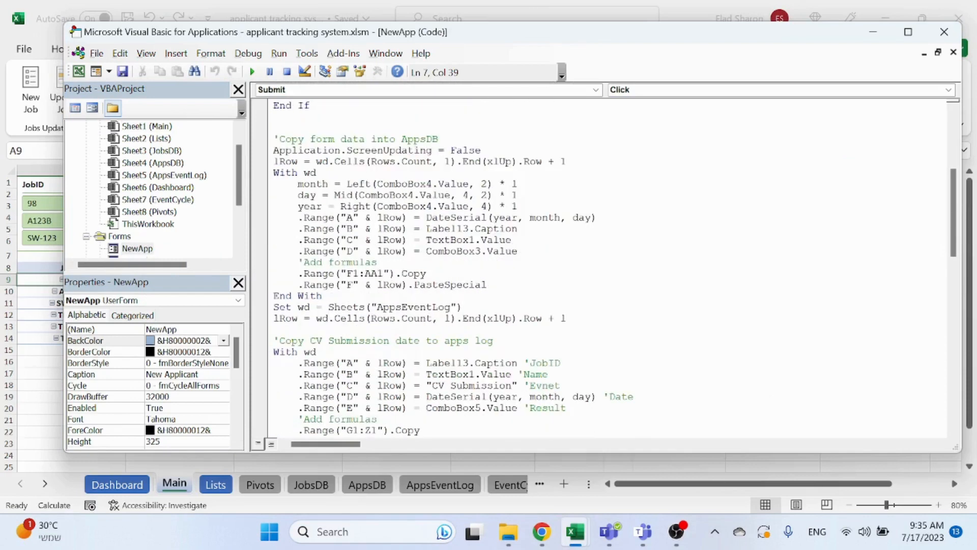
pyautogui.scroll(1, 605, 269)
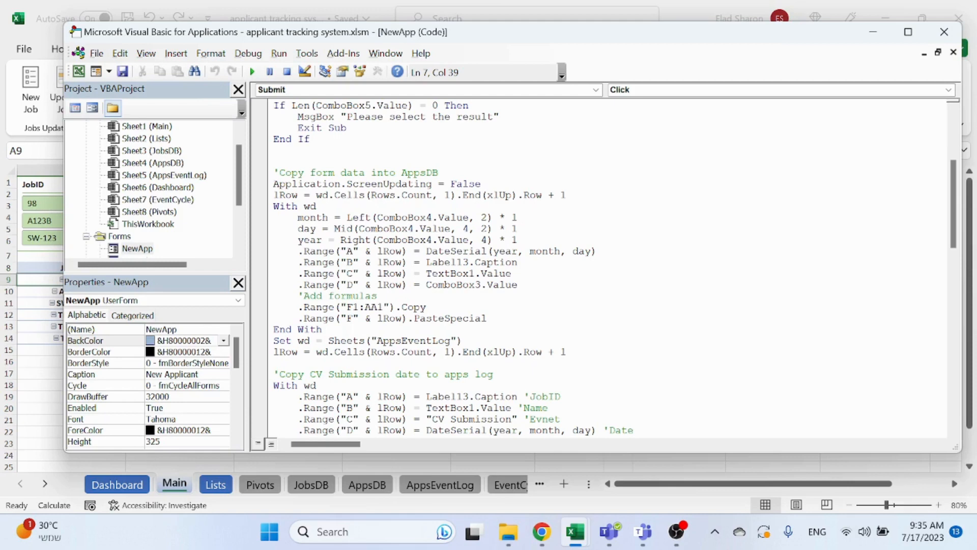
pyautogui.click(482, 184)
pyautogui.scroll(5, 605, 270)
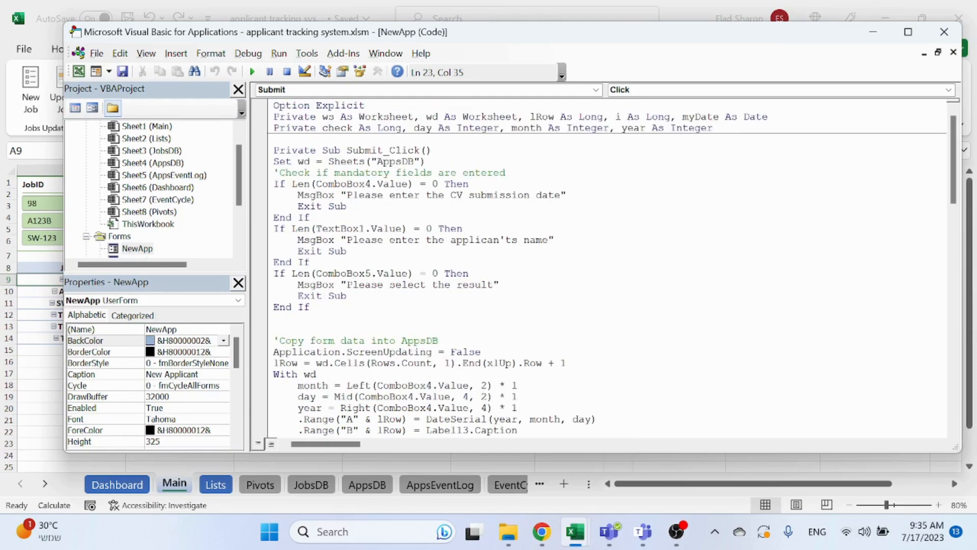
# - Compare the Application.ScreenUpdating = True line near the end of Submit_Click with the False line before the AppsDB copy
pyautogui.scroll(-12, 606, 270)
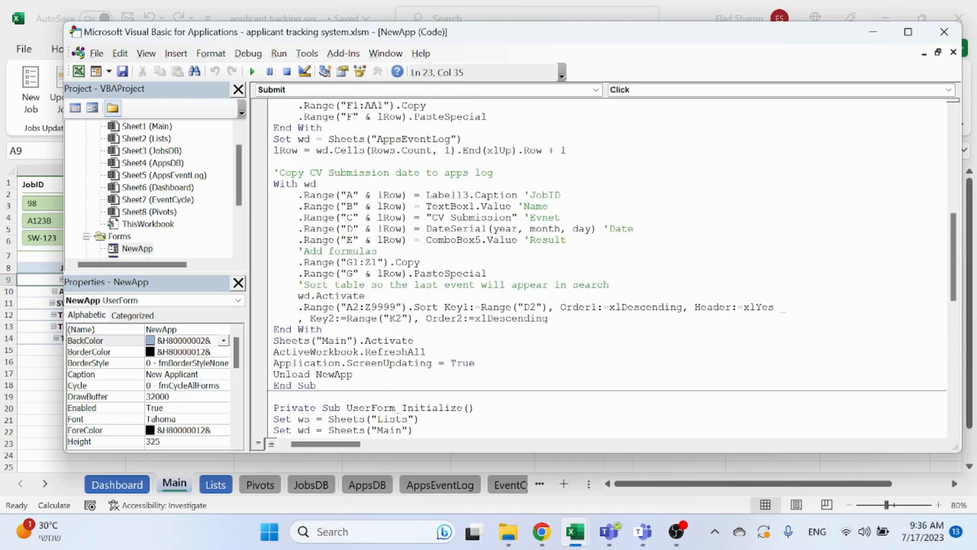
pyautogui.click(371, 363)
pyautogui.click(477, 363)
pyautogui.scroll(10, 476, 363)
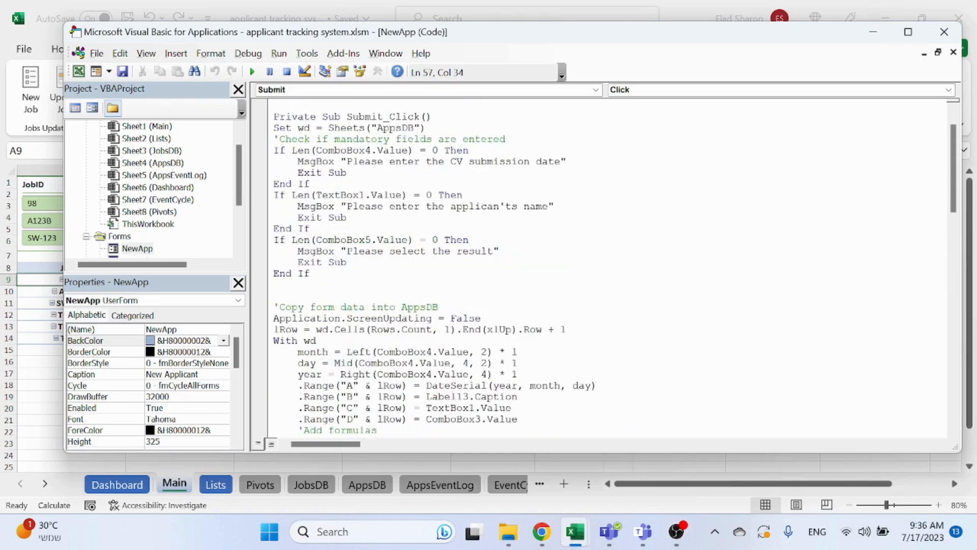
pyautogui.scroll(-2, 605, 269)
pyautogui.click(484, 251)
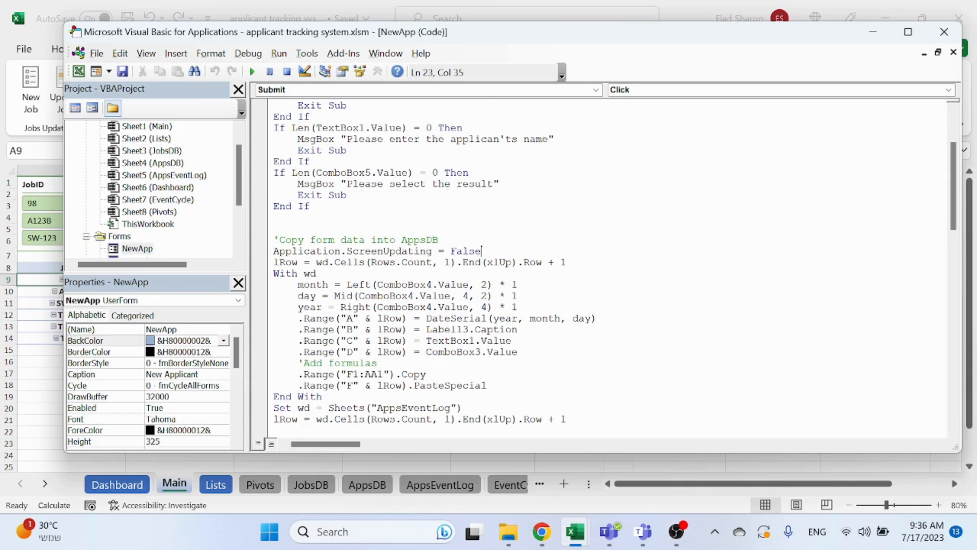
# - Review the code block that copies form data into AppsDB and switch back to the workbook's Main sheet
pyautogui.scroll(-1, 483, 251)
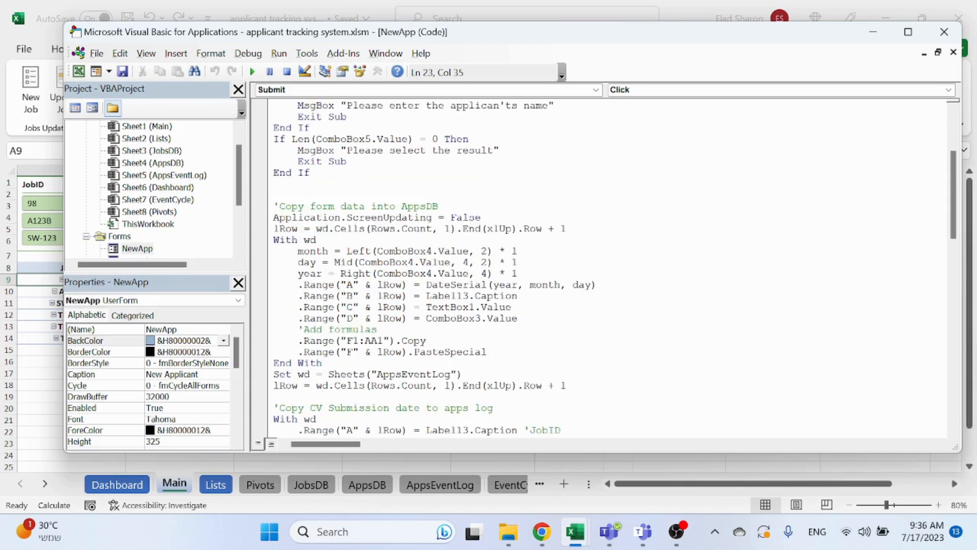
pyautogui.scroll(-1, 605, 270)
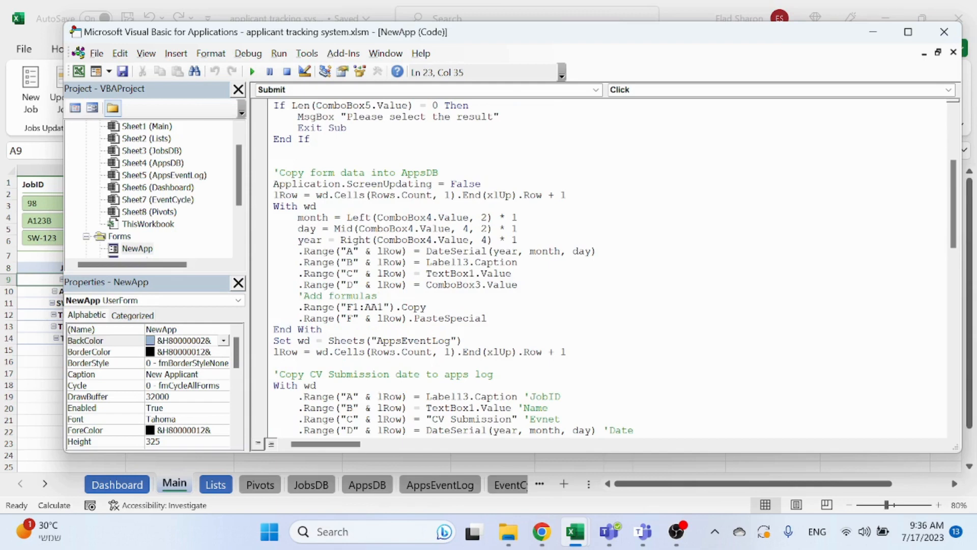
pyautogui.click(36, 374)
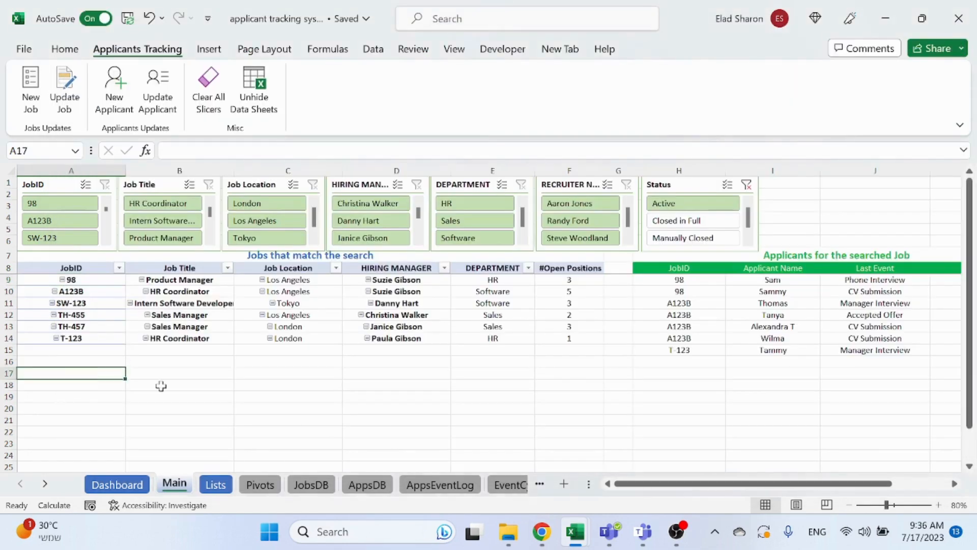
# - Open the AppsDB sheet, examine its CV Submission Date column, and return to the NewApp code in the Visual Basic editor
pyautogui.click(364, 485)
pyautogui.hscroll(-2, 661, 473)
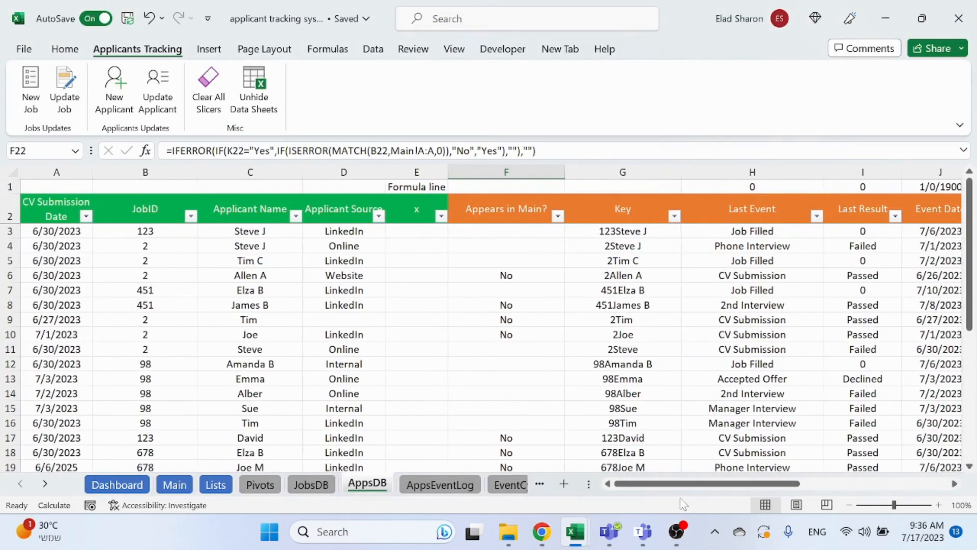
pyautogui.click(56, 174)
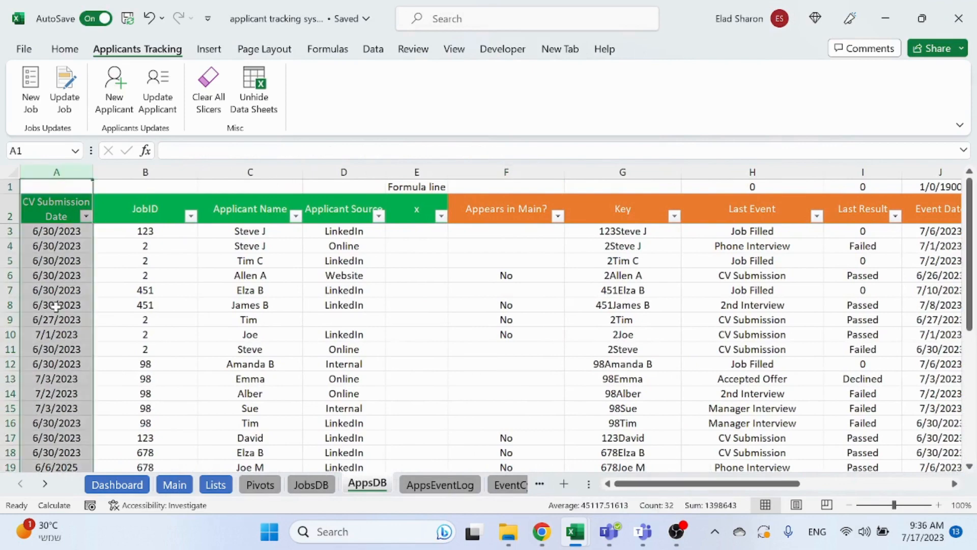
pyautogui.click(56, 305)
pyautogui.moveTo(575, 532)
pyautogui.click(667, 453)
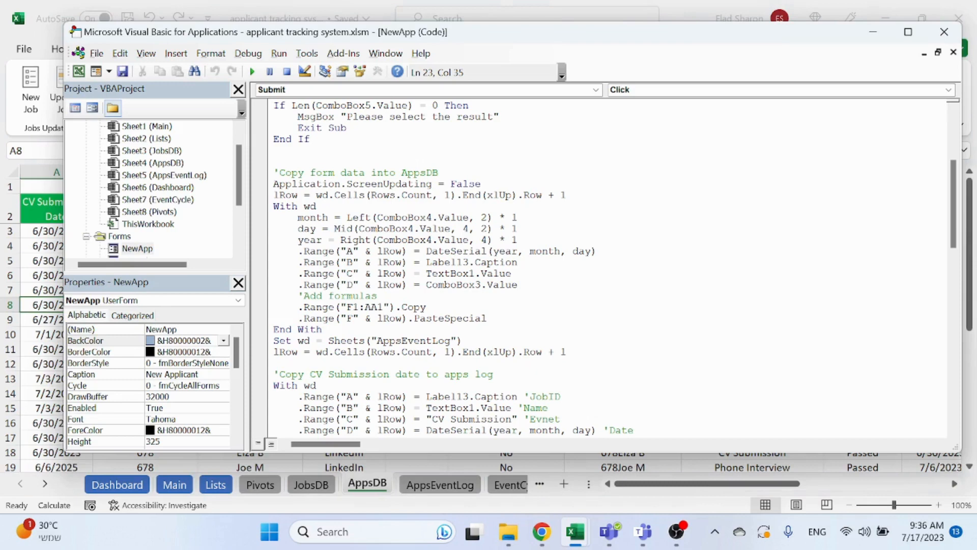
# - Review the month, day and year lines and the DateSerial line for column A, checking them against the AppsDB sheet
pyautogui.click(518, 239)
pyautogui.click(328, 240)
pyautogui.click(464, 251)
pyautogui.click(358, 251)
pyautogui.click(369, 486)
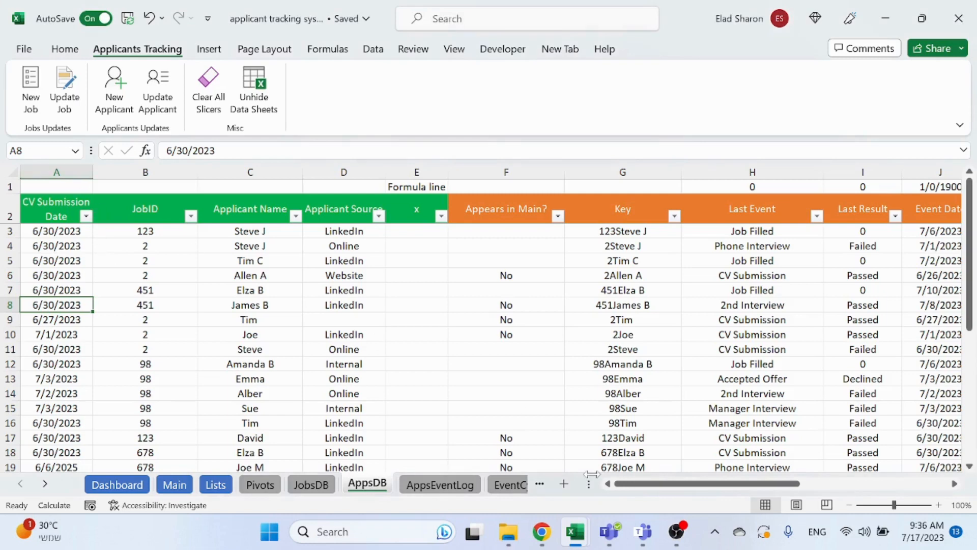
pyautogui.moveTo(576, 532)
pyautogui.click(657, 438)
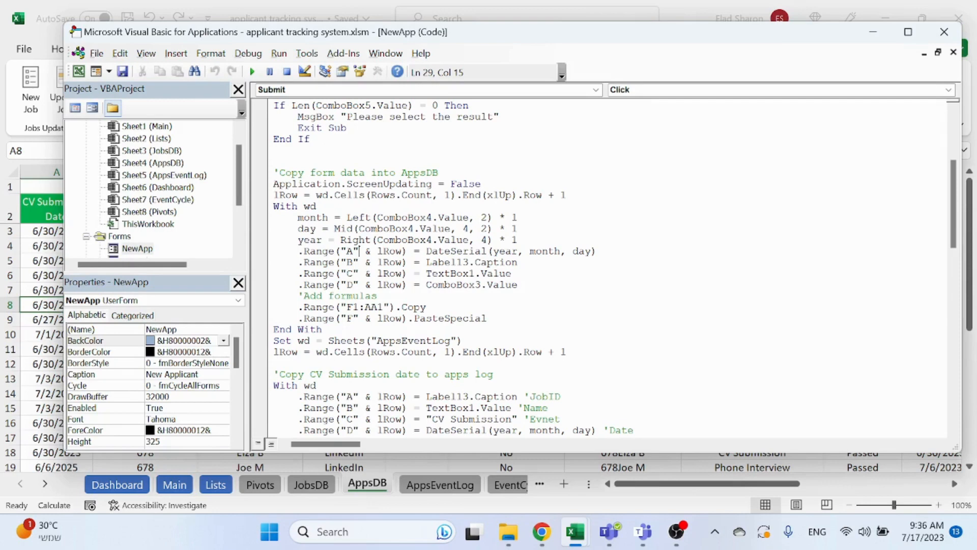
# - Identify the CV Submission Date combo box in the NewApp form design, then reopen the form's code
pyautogui.click(364, 216)
pyautogui.rightClick(146, 249)
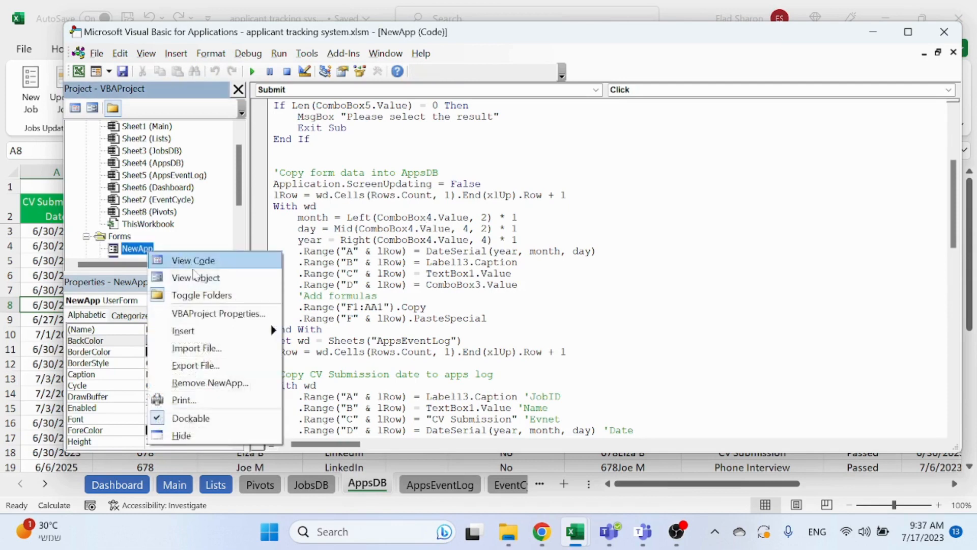
pyautogui.click(195, 278)
pyautogui.click(835, 207)
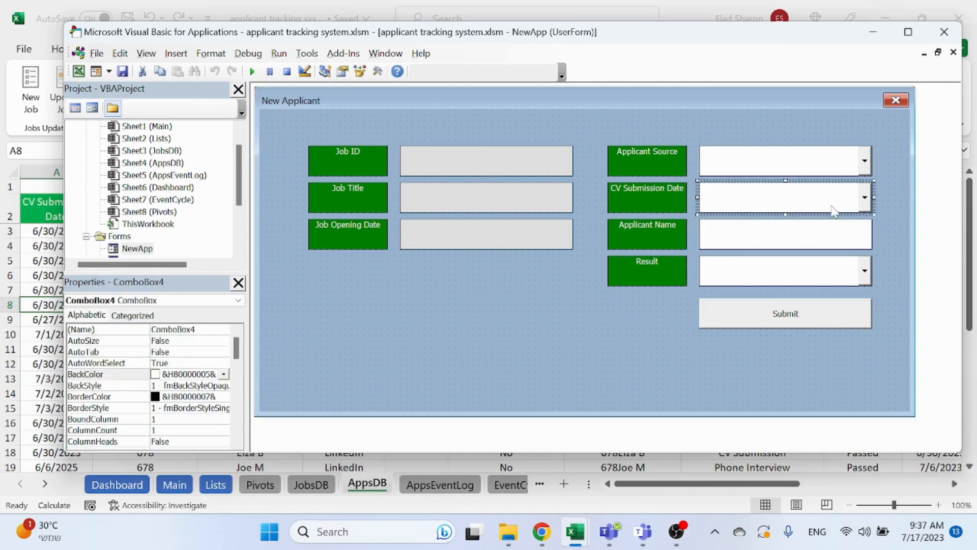
pyautogui.rightClick(142, 250)
pyautogui.click(184, 260)
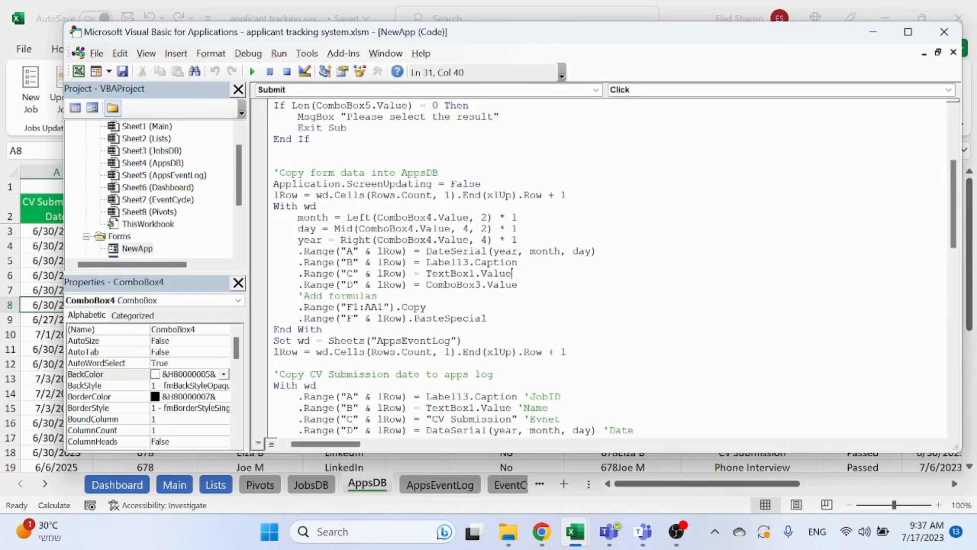
# - Review the code lines that write Label13, TextBox1 and ComboBox3 to AppsDB columns B, C and D
pyautogui.click(377, 295)
pyautogui.click(512, 273)
pyautogui.click(348, 285)
pyautogui.click(518, 263)
# - Inspect the Job ID, Applicant Source, Applicant Name and Result controls in the NewApp form design, then reopen its code
pyautogui.rightClick(148, 249)
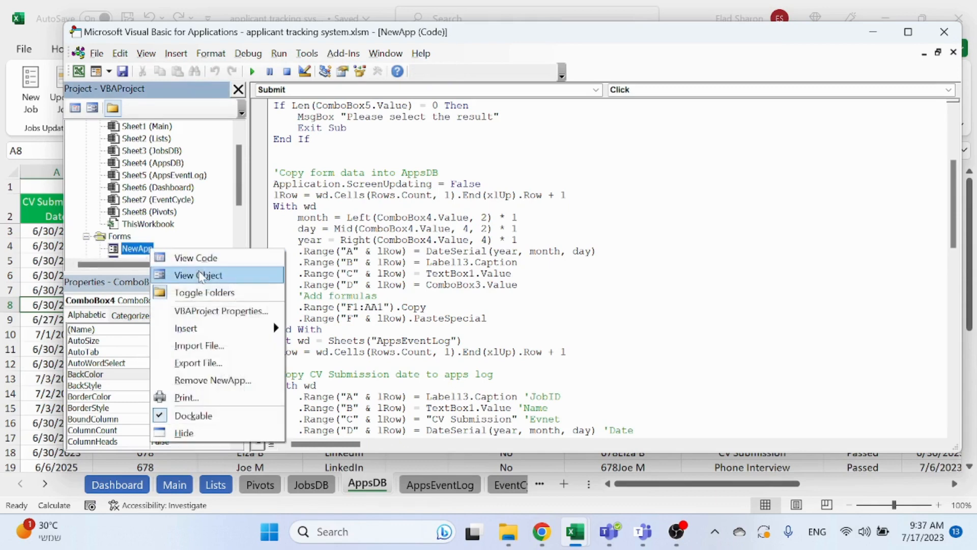
pyautogui.click(202, 276)
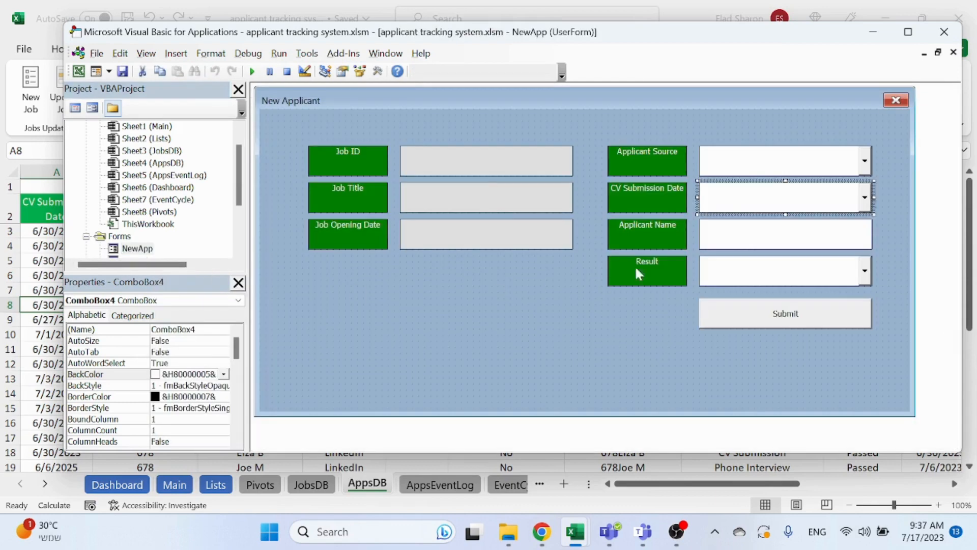
pyautogui.click(500, 236)
pyautogui.click(510, 197)
pyautogui.click(513, 169)
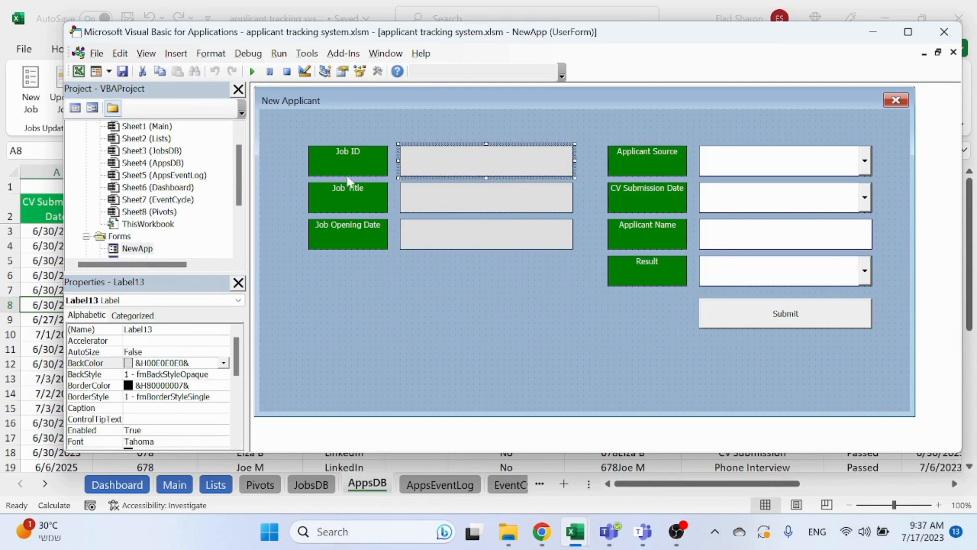
pyautogui.click(763, 164)
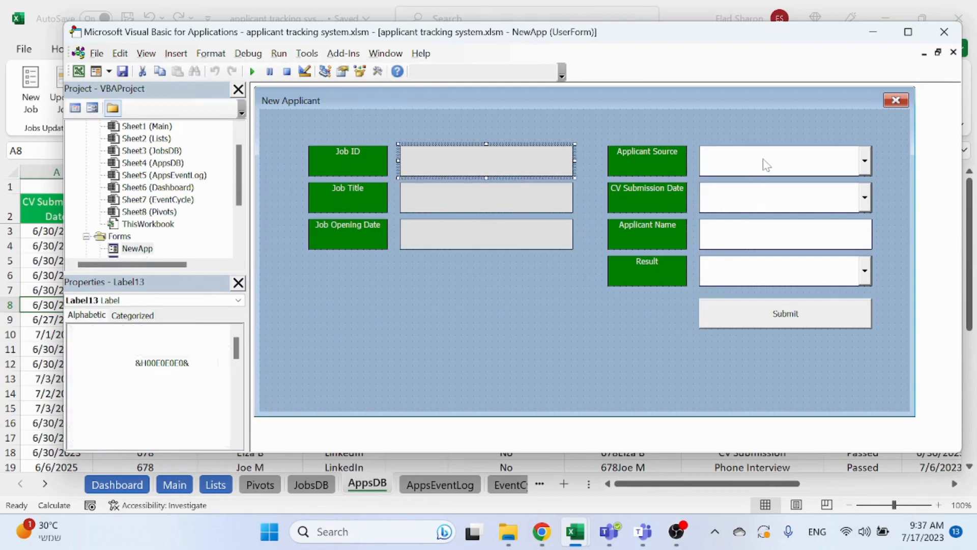
pyautogui.click(785, 242)
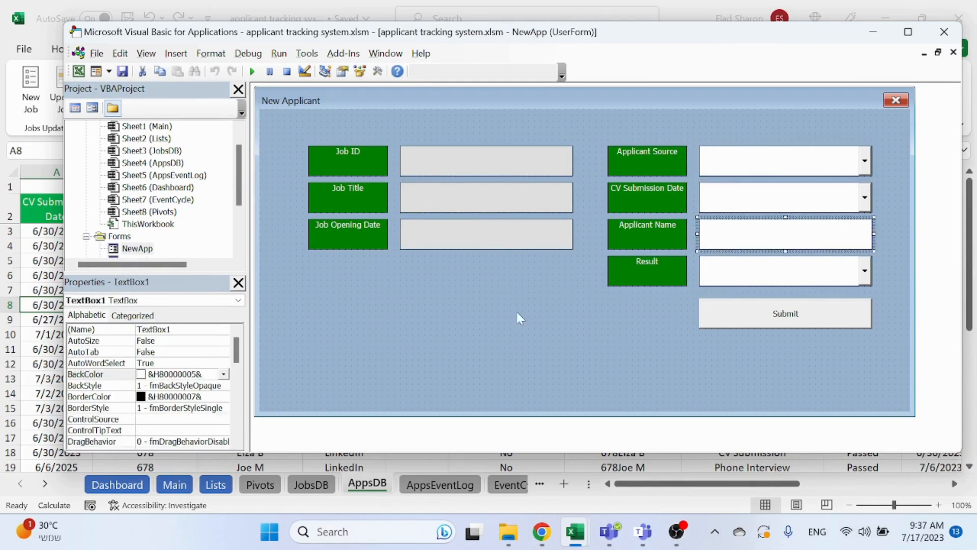
pyautogui.click(757, 281)
pyautogui.rightClick(143, 249)
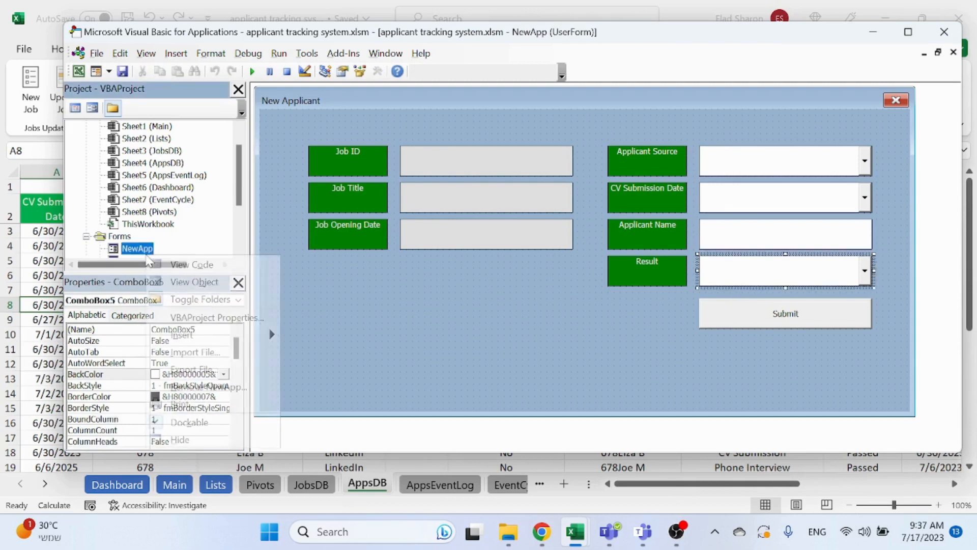
pyautogui.click(206, 264)
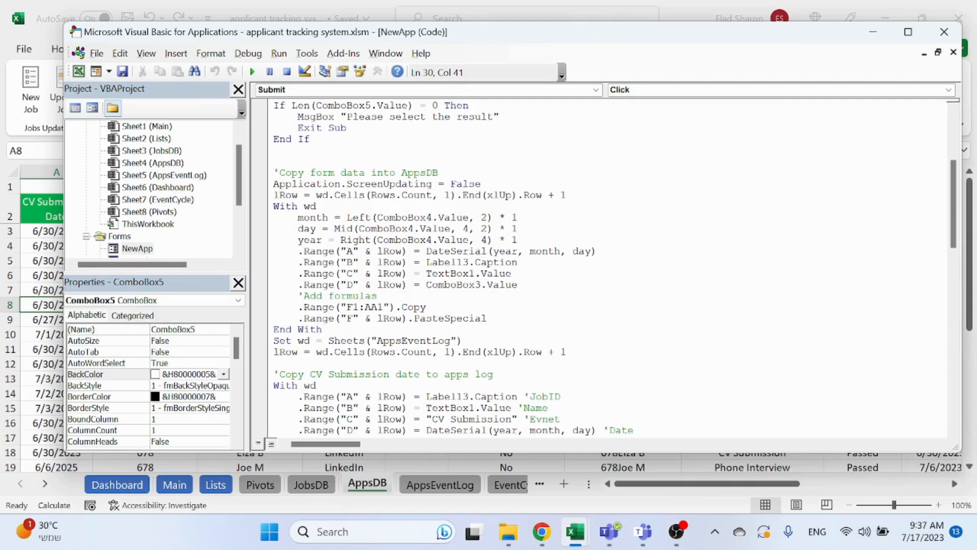
# - Examine the AppsDB formula line in row 1 from F1 onward and return to the Add formulas code
pyautogui.click(377, 296)
pyautogui.click(28, 338)
pyautogui.click(497, 189)
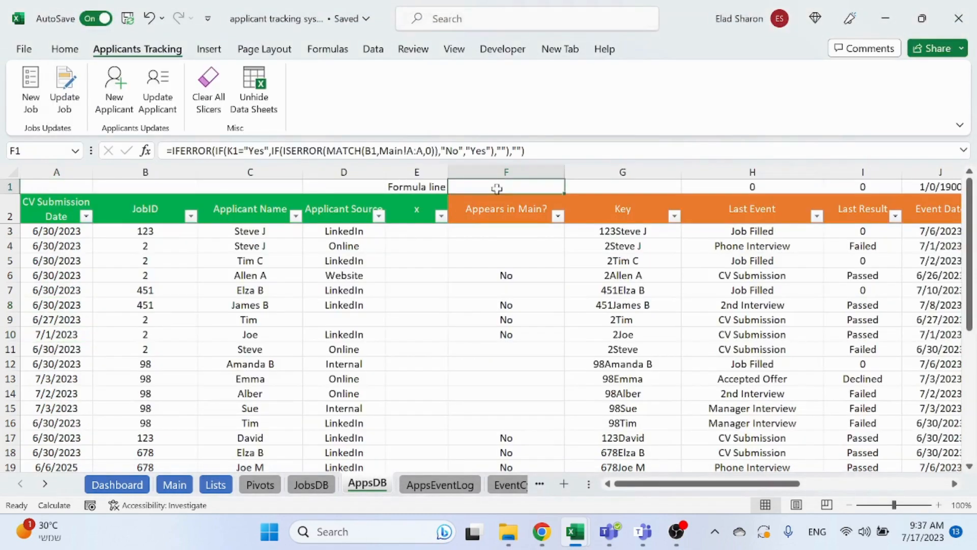
pyautogui.moveTo(496, 189); pyautogui.dragTo(865, 173)
pyautogui.moveTo(789, 483); pyautogui.dragTo(634, 484)
pyautogui.moveTo(575, 532)
pyautogui.click(651, 438)
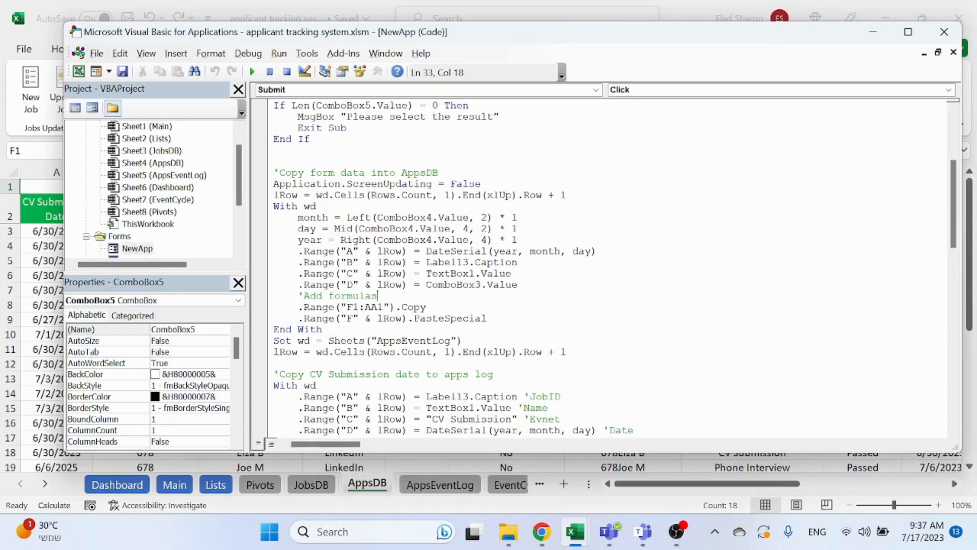
# - Review the lines that copy F1:AA1 and paste it from column F of the new row, through to the AppsEventLog block
pyautogui.click(324, 329)
pyautogui.click(427, 307)
pyautogui.click(401, 318)
pyautogui.click(365, 319)
pyautogui.click(397, 318)
pyautogui.scroll(-3, 610, 270)
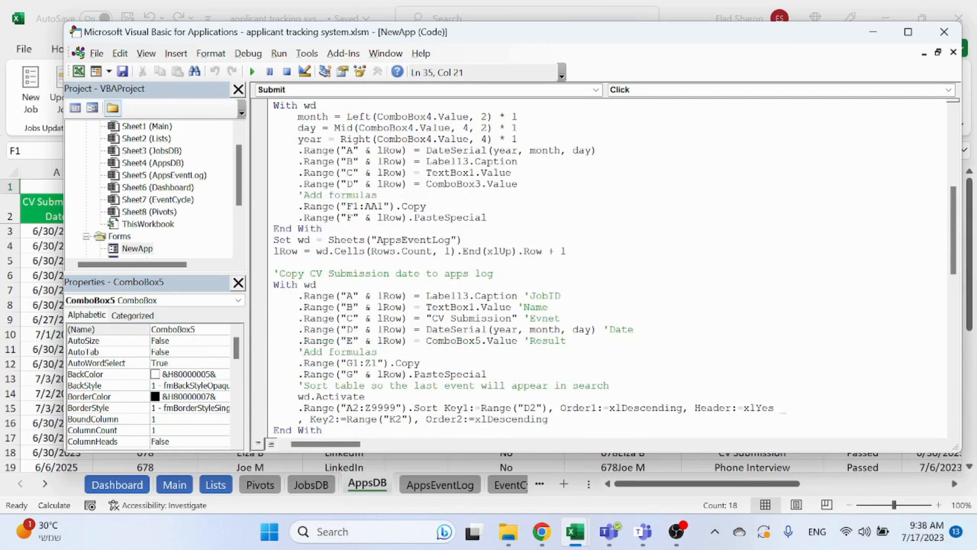
pyautogui.scroll(-1, 397, 184)
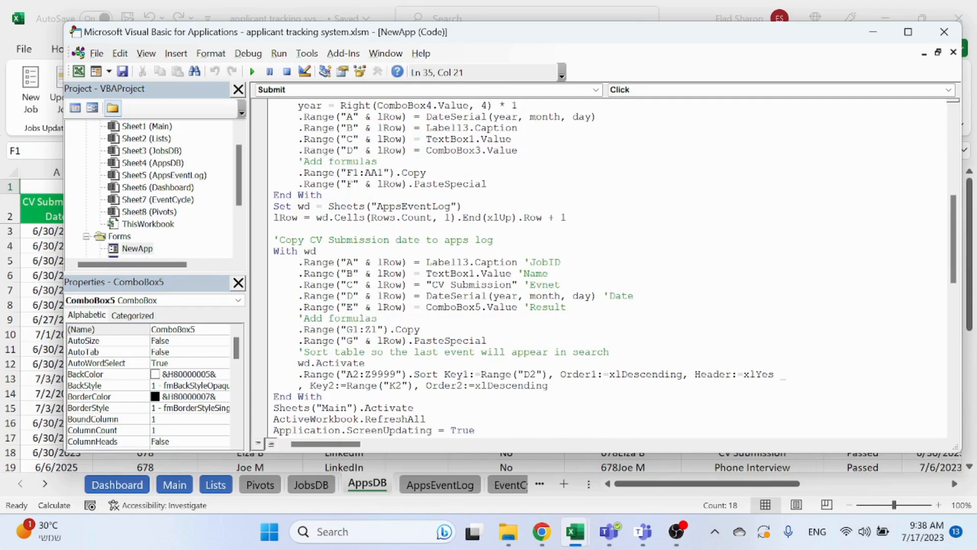
# - Look over the AppsEventLog sheet's columns, check AppsDB again, and return to the Visual Basic editor
pyautogui.click(448, 486)
pyautogui.click(375, 259)
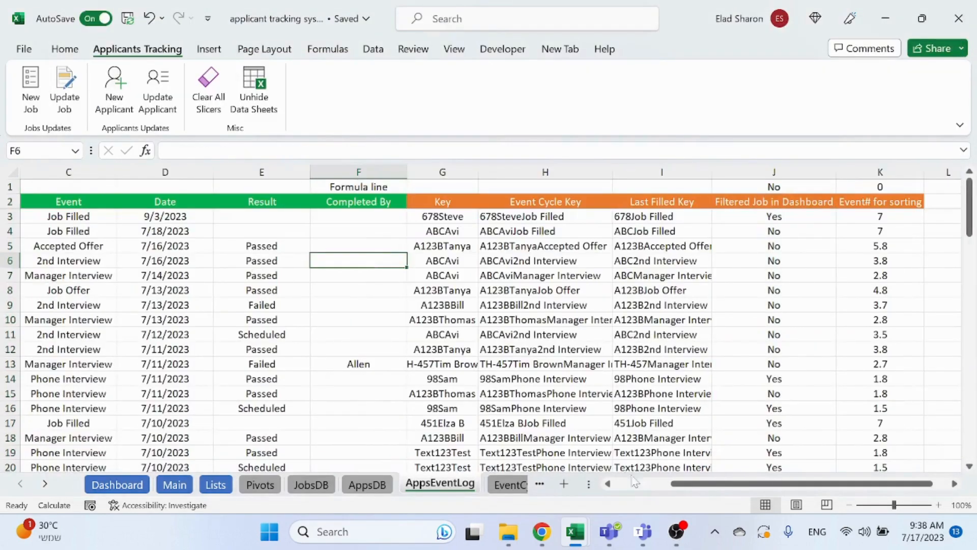
pyautogui.click(633, 483)
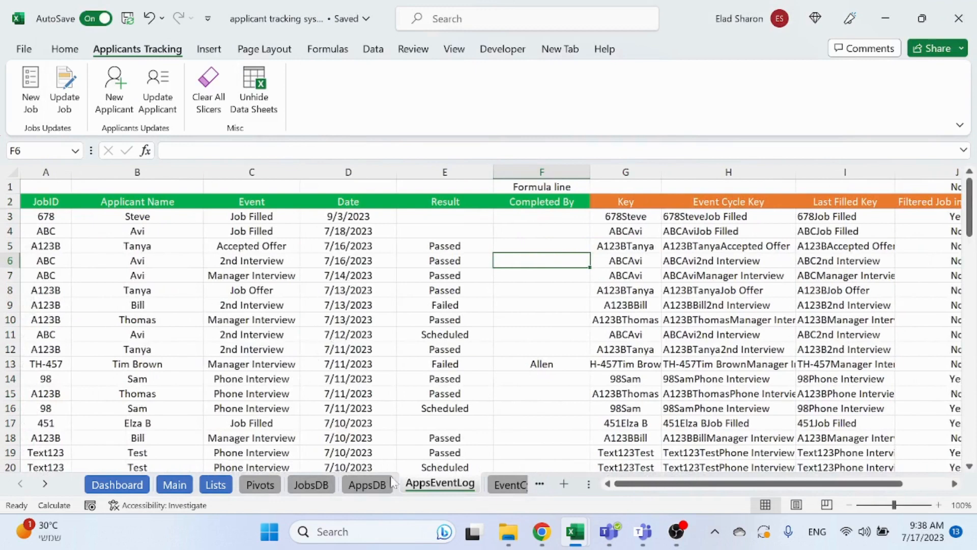
pyautogui.click(390, 483)
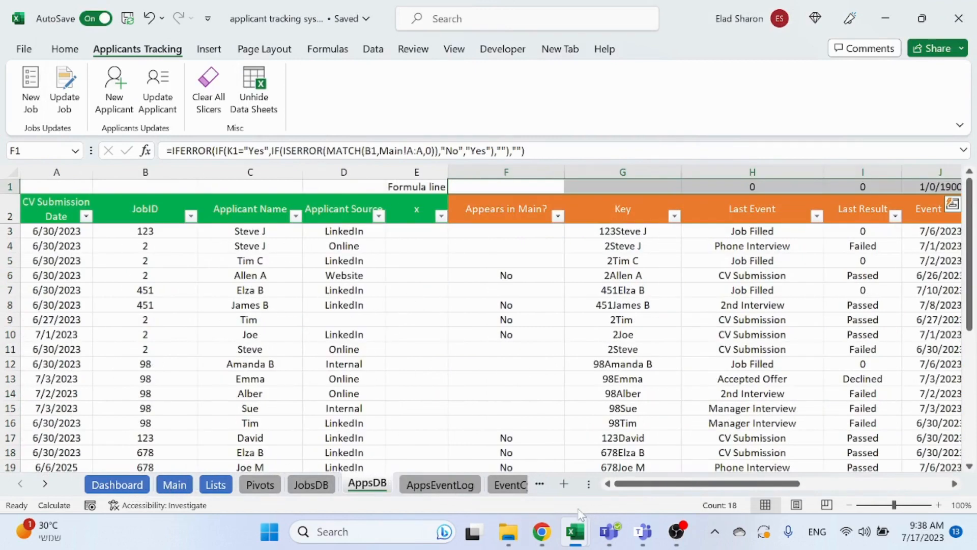
pyautogui.moveTo(576, 530)
pyautogui.click(661, 447)
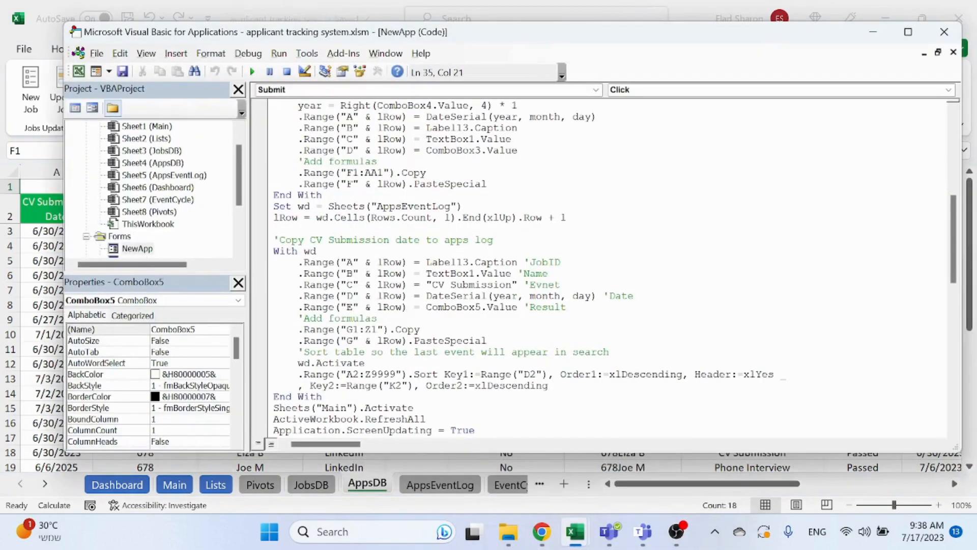
# - Review the code that copies the CV submission into AppsEventLog, highlighting the DateSerial(year, month, day) expression
pyautogui.scroll(-1, 396, 150)
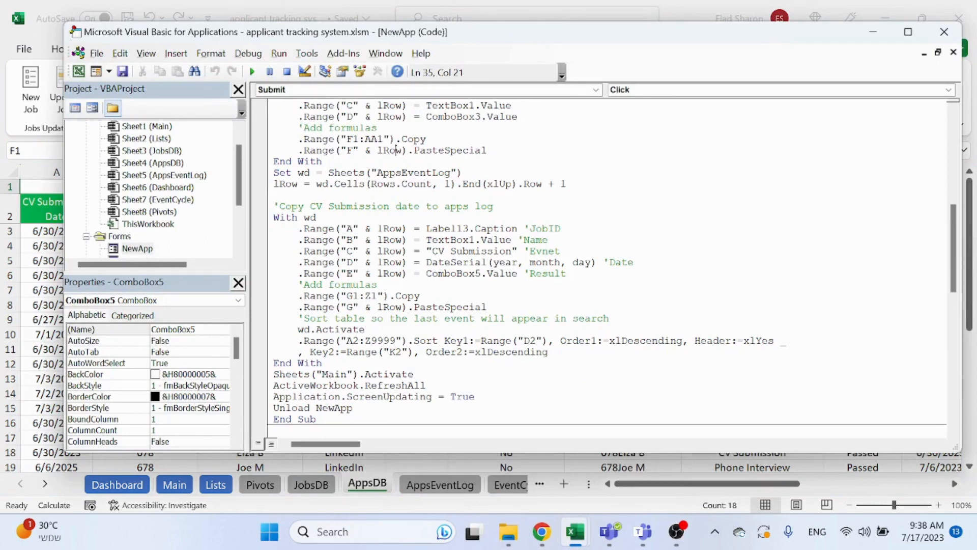
pyautogui.moveTo(425, 262); pyautogui.dragTo(597, 262)
pyautogui.click(568, 262)
# - Examine the formula line starting at G1 on the AppsEventLog sheet and return to the NewApp code
pyautogui.click(375, 497)
pyautogui.click(442, 485)
pyautogui.click(639, 187)
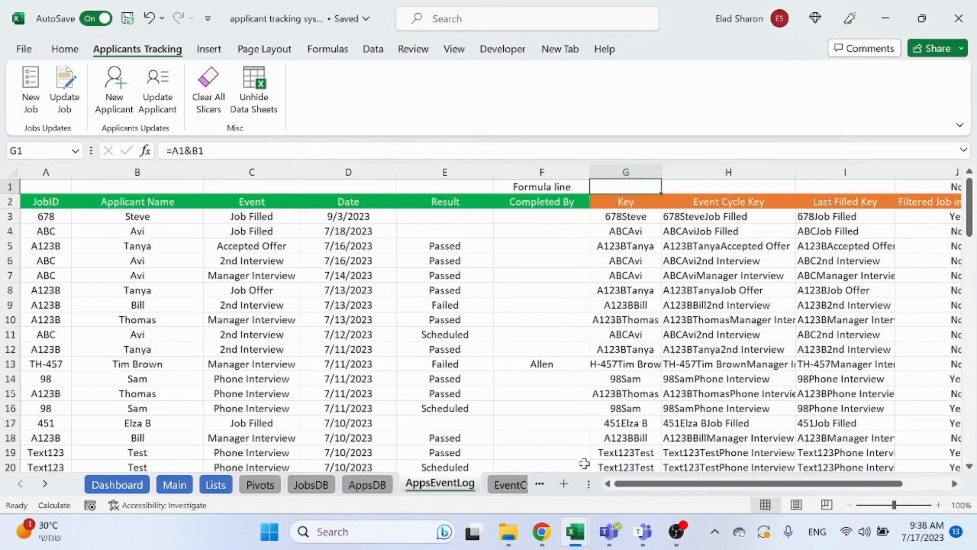
pyautogui.moveTo(569, 541)
pyautogui.click(656, 448)
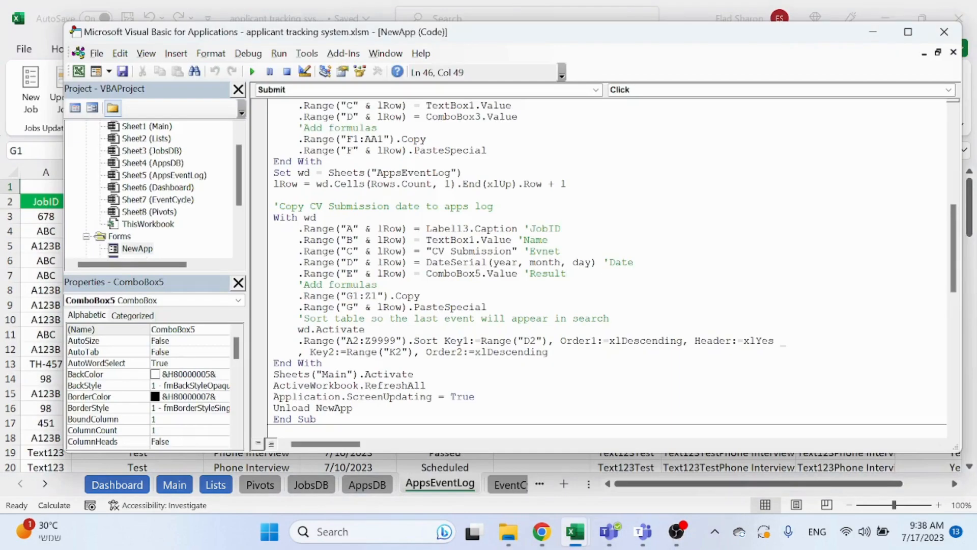
# - Review the wd.Activate line and the sort of range A2:Z9999 with Range("D2") as its first key
pyautogui.click(407, 341)
pyautogui.click(366, 330)
pyautogui.moveTo(298, 340); pyautogui.dragTo(401, 341)
pyautogui.click(427, 340)
pyautogui.click(457, 340)
pyautogui.click(536, 340)
# - Examine the AppsEventLog Date column used as the first sort key and the code's Order1:=xlDescending setting
pyautogui.click(46, 298)
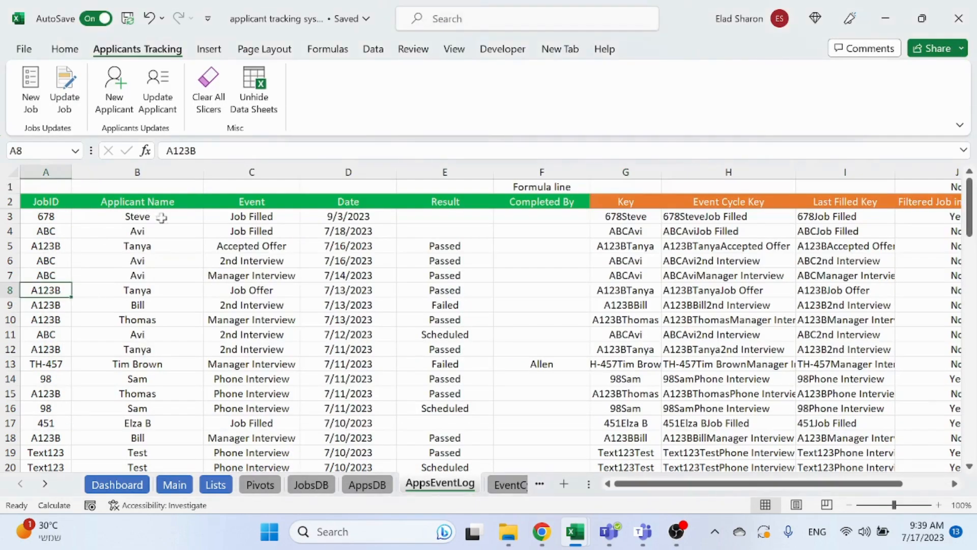
pyautogui.click(343, 171)
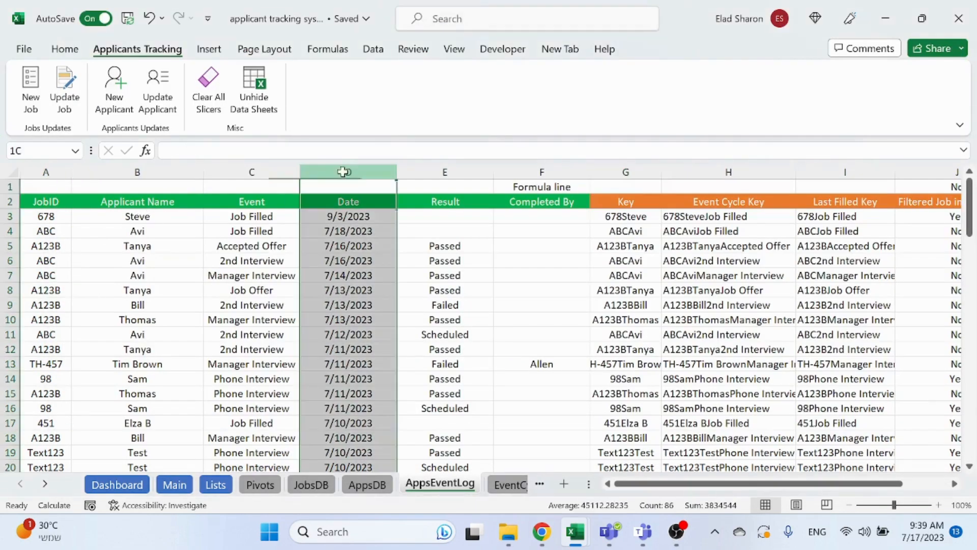
pyautogui.click(367, 485)
pyautogui.click(451, 481)
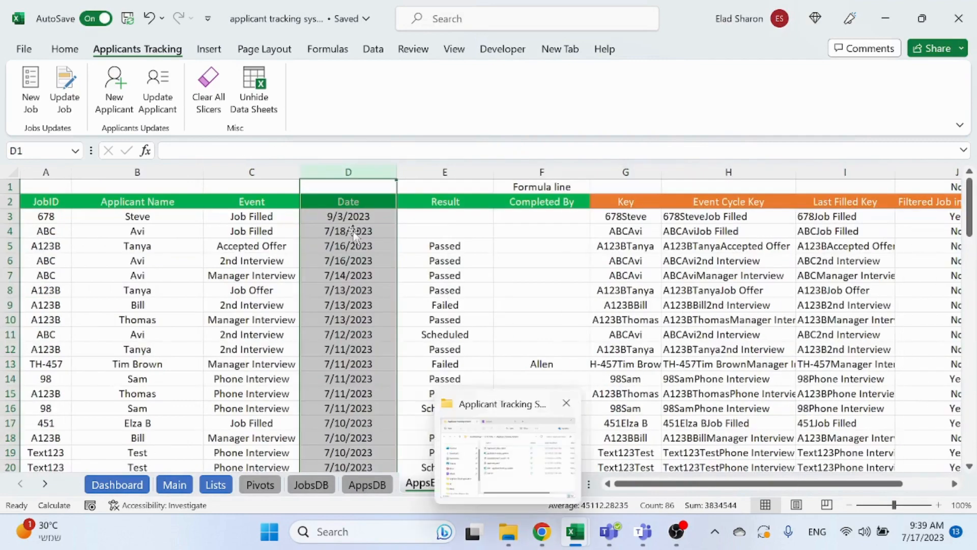
pyautogui.moveTo(575, 532)
pyautogui.click(649, 453)
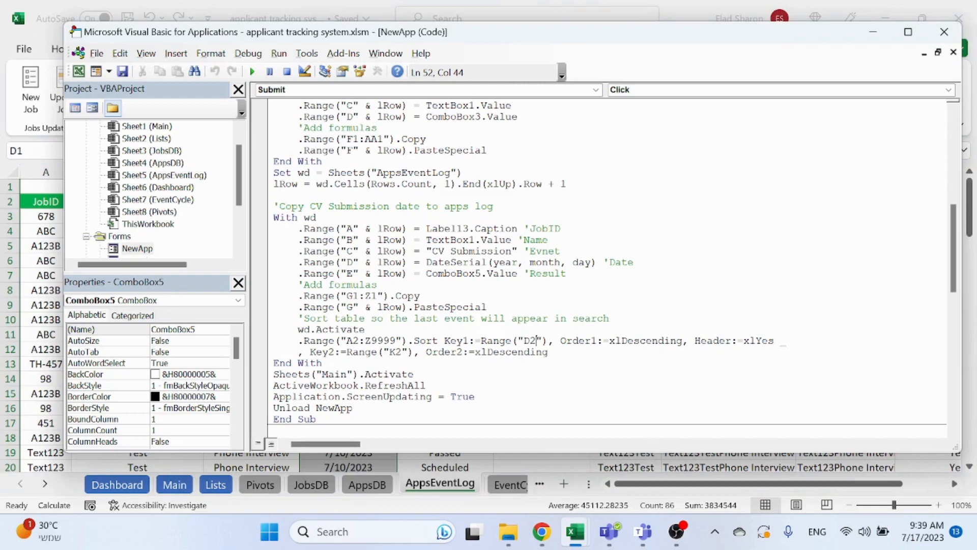
pyautogui.click(640, 341)
# - Examine the Date and Event# for sorting columns on AppsEventLog, comparing rows with Passed and Scheduled results
pyautogui.click(43, 288)
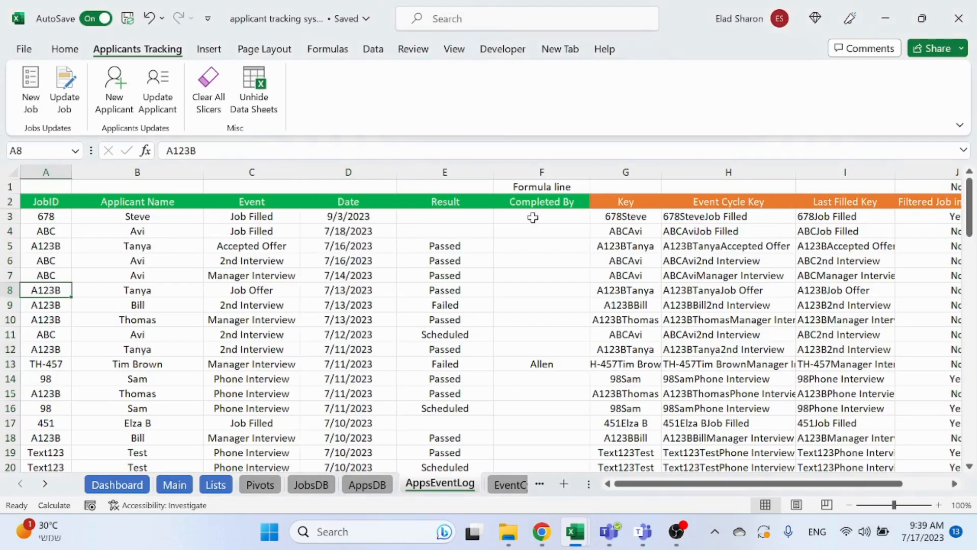
pyautogui.click(369, 208)
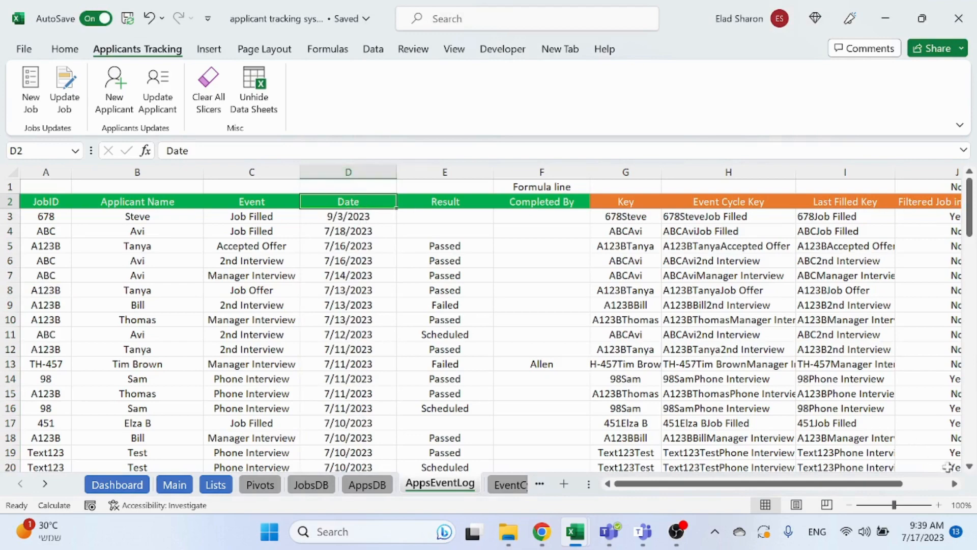
pyautogui.click(954, 484)
pyautogui.click(955, 483)
pyautogui.click(789, 203)
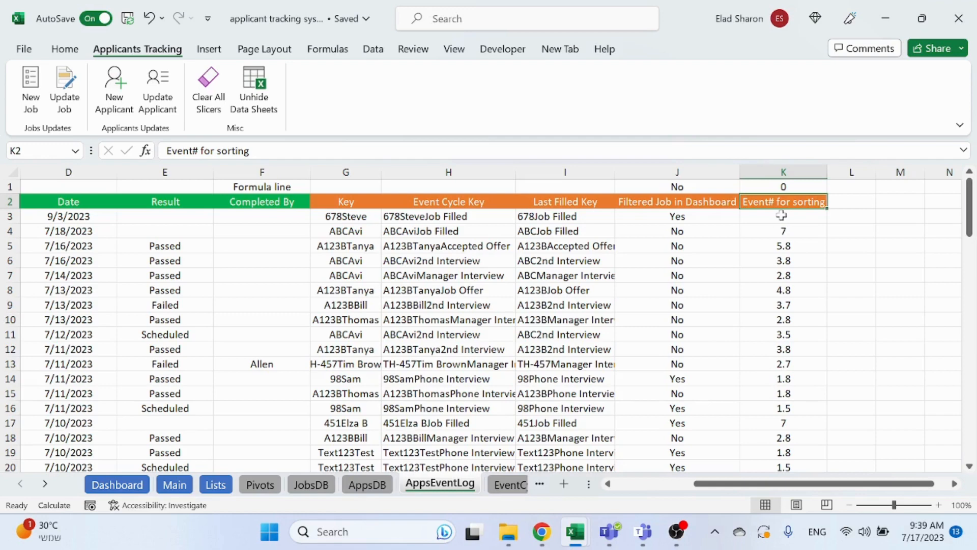
pyautogui.click(154, 249)
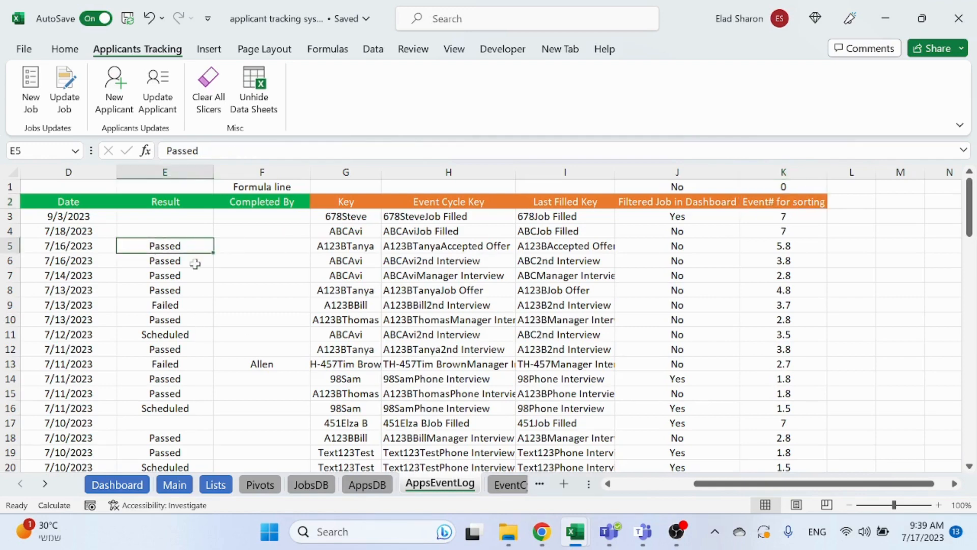
pyautogui.click(182, 331)
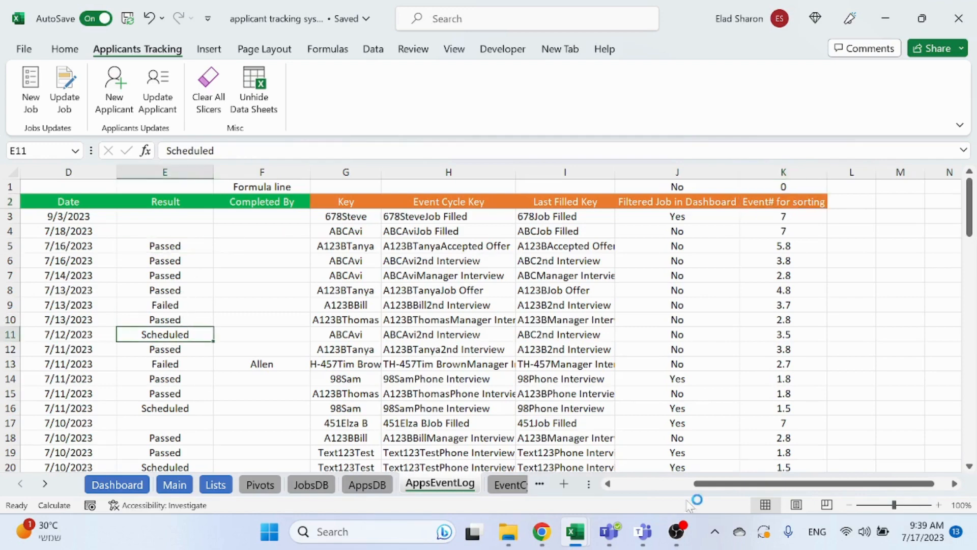
# - Show the Main sheet, return to the NewApp code and review the submit routine's closing lines from Sheets("Main").Activate to Unload NewApp
pyautogui.click(634, 484)
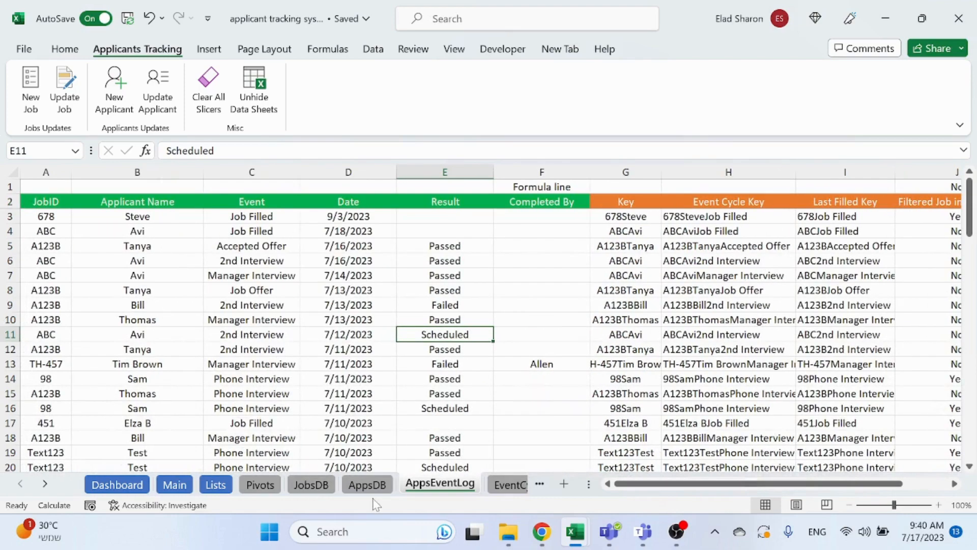
pyautogui.click(174, 484)
pyautogui.moveTo(555, 527)
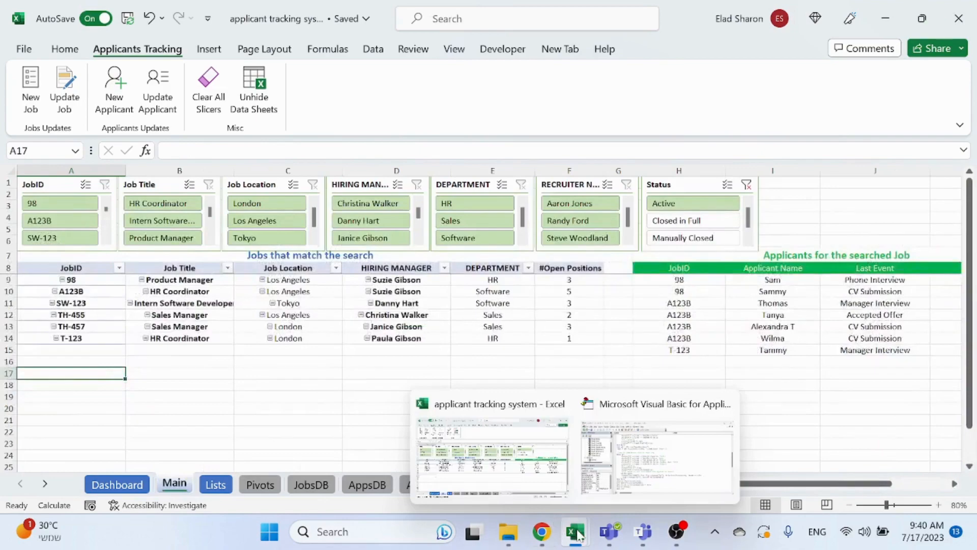
pyautogui.click(657, 448)
pyautogui.scroll(-4, 606, 268)
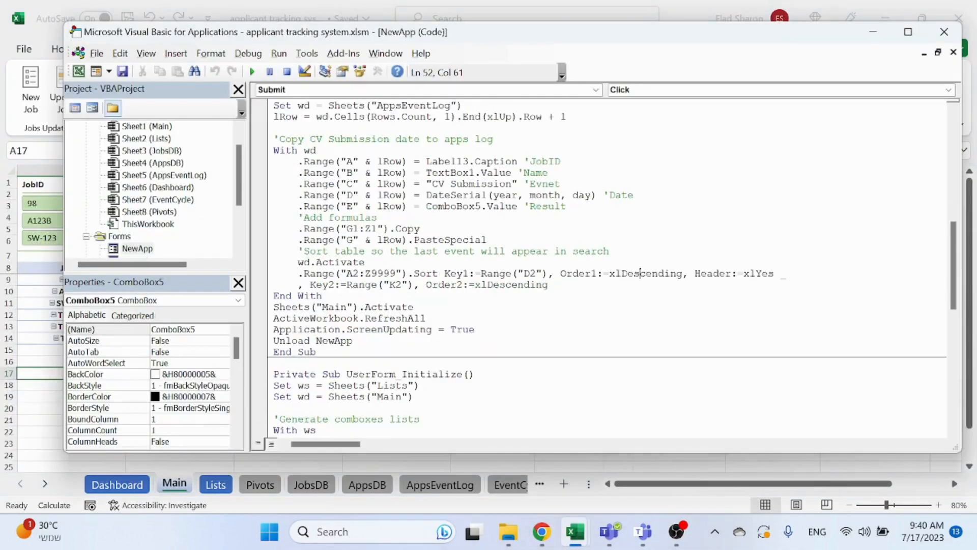
pyautogui.scroll(-5, 606, 267)
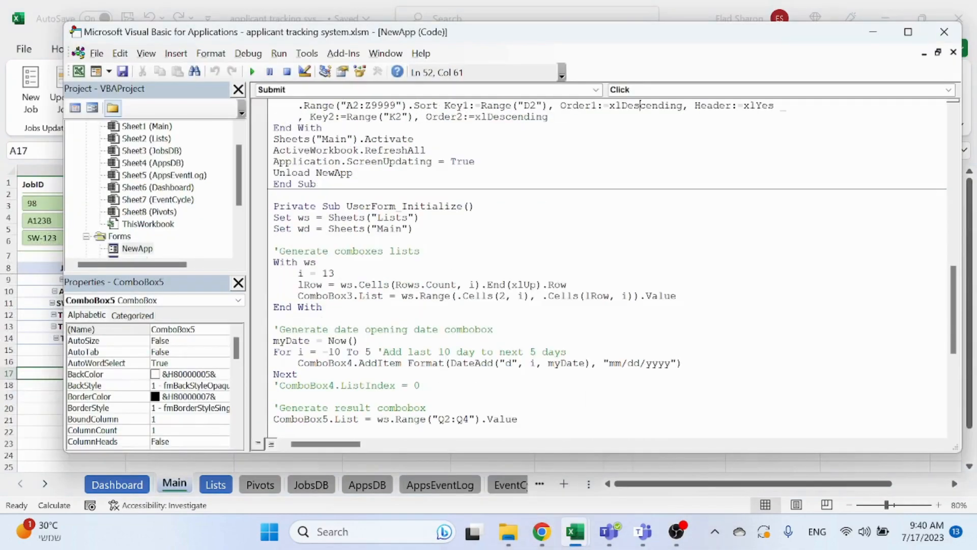
# - Locate the UserForm_Initialize procedure in the NewApp code and review its opening lines that set the Lists and Main sheets
pyautogui.scroll(15, 605, 267)
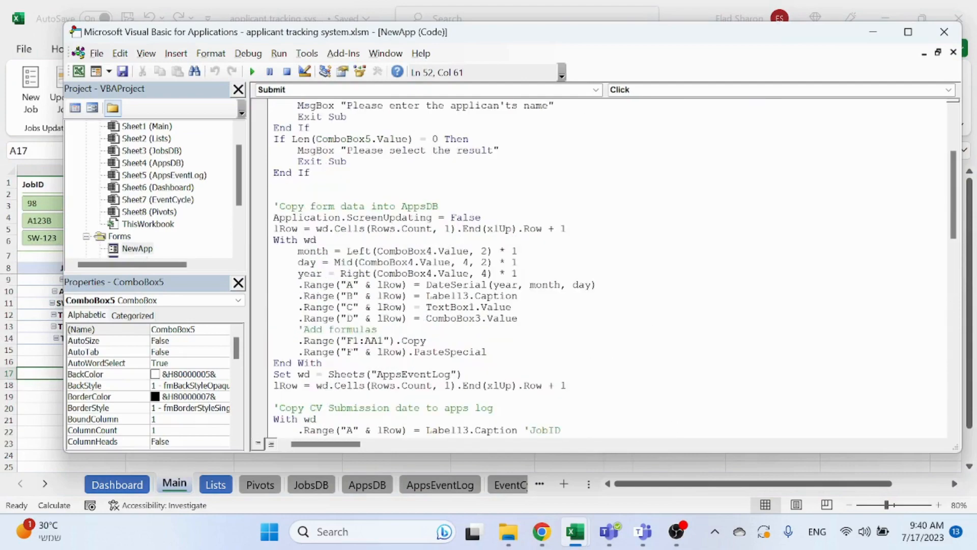
pyautogui.scroll(-15, 606, 267)
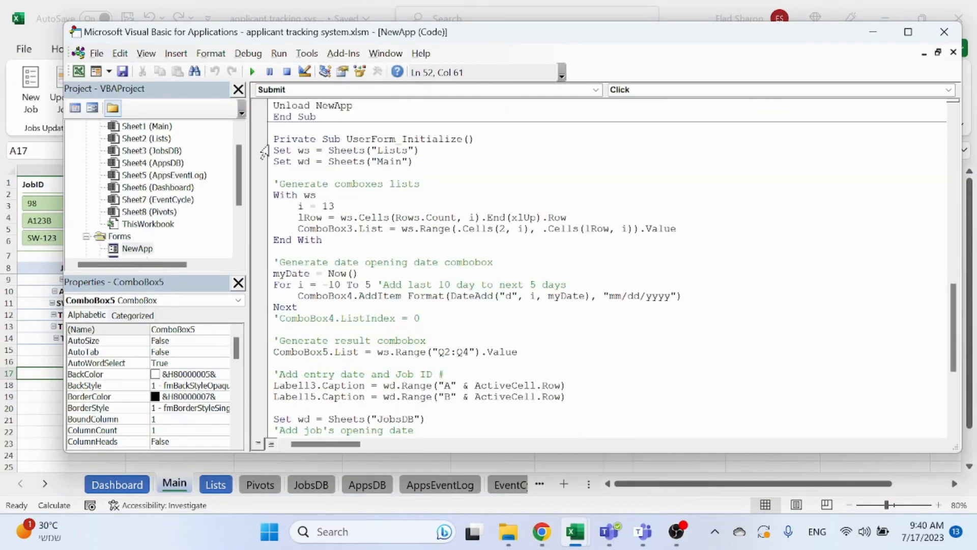
pyautogui.moveTo(273, 139); pyautogui.dragTo(475, 139)
pyautogui.click(475, 139)
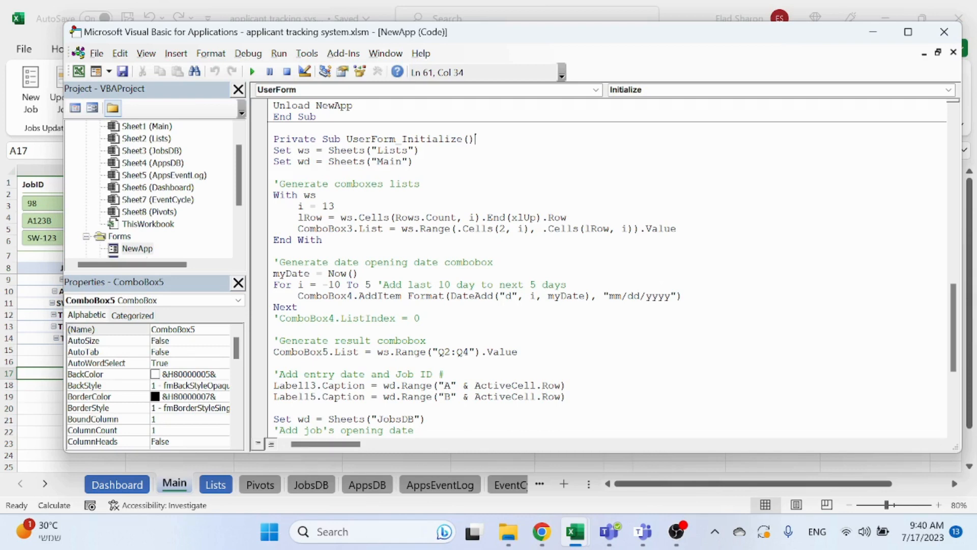
pyautogui.scroll(-1, 611, 270)
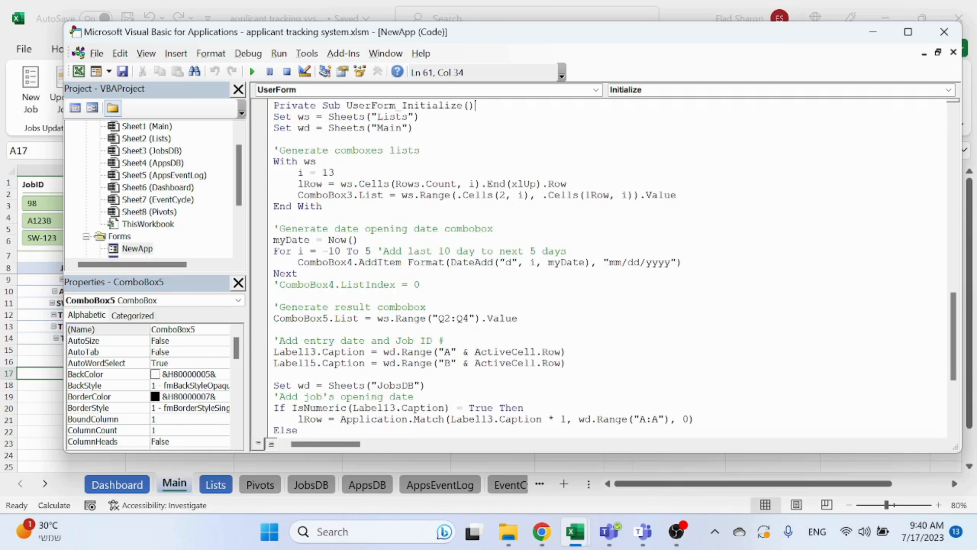
# - Correct the misspelled comment in UserForm_Initialize so it reads "Generate comboboxes lists"
pyautogui.click(365, 150)
pyautogui.write('bo')
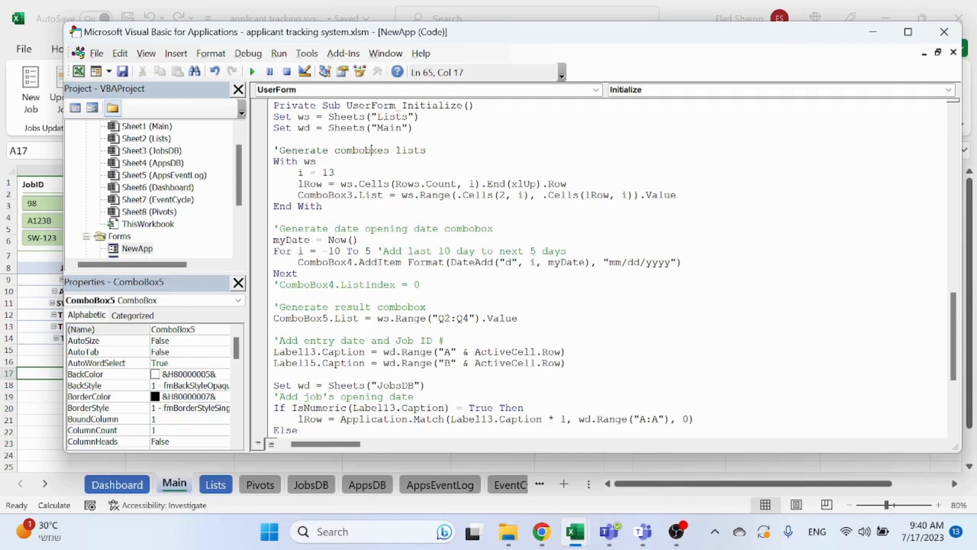
pyautogui.press('Down')
pyautogui.press('Down')
# - Examine the ComboBox3.List line and the ws.Range expression that supplies its values
pyautogui.moveTo(298, 195); pyautogui.dragTo(657, 206)
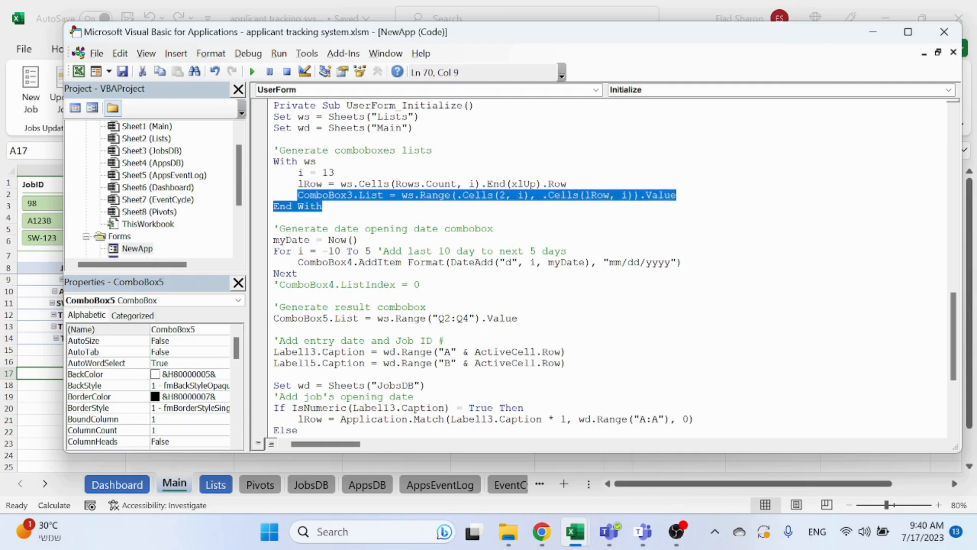
pyautogui.click(657, 206)
pyautogui.moveTo(298, 195); pyautogui.dragTo(677, 195)
pyautogui.click(402, 184)
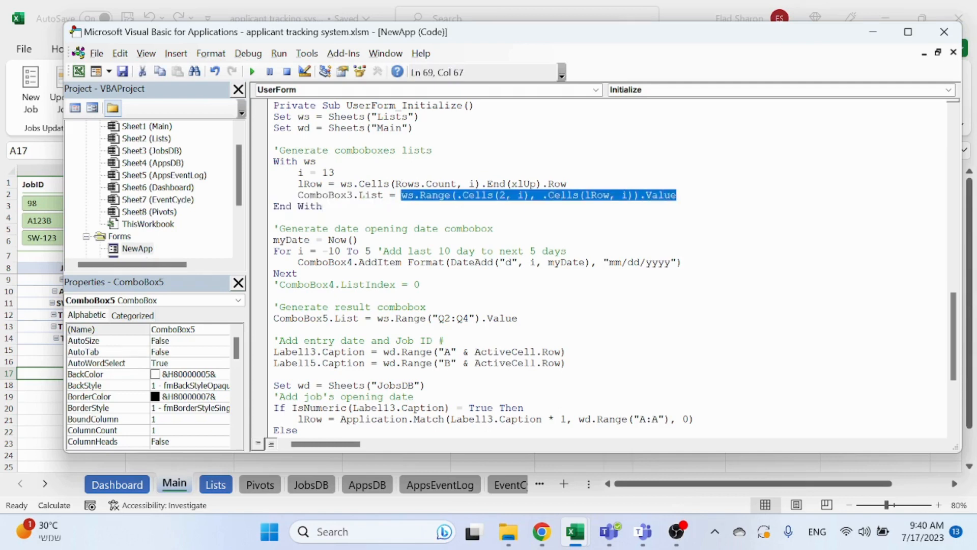
pyautogui.click(662, 206)
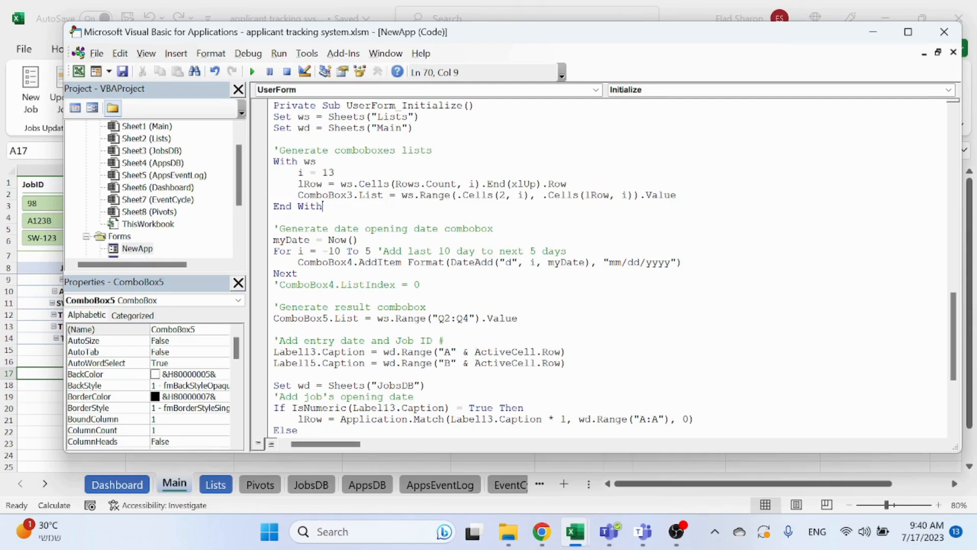
# - Examine the row and column arguments of the ComboBox3 range: start row 2, lRow and column index i = 13
pyautogui.click(525, 196)
pyautogui.moveTo(525, 196); pyautogui.dragTo(518, 196)
pyautogui.moveTo(629, 195); pyautogui.dragTo(620, 195)
pyautogui.moveTo(518, 196); pyautogui.dragTo(524, 195)
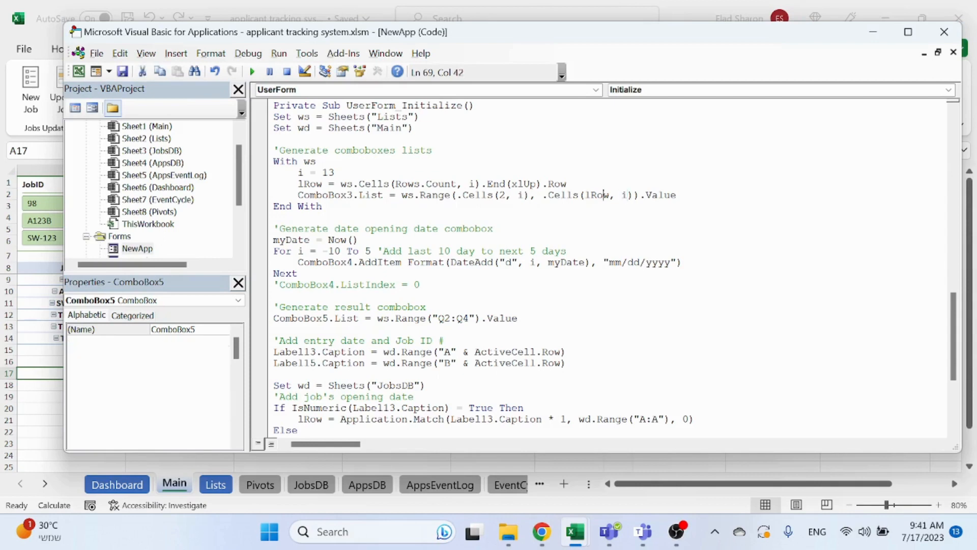
pyautogui.doubleClick(599, 195)
pyautogui.click(506, 195)
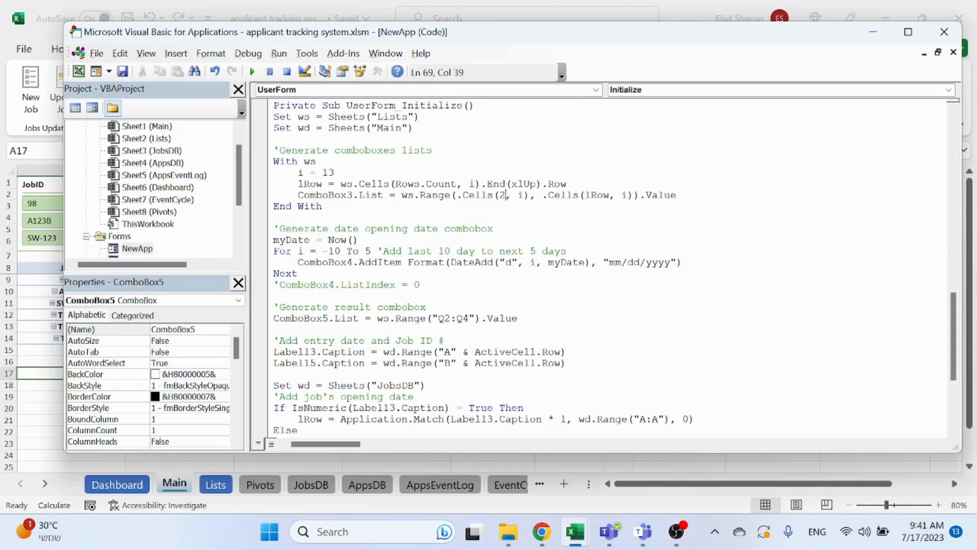
pyautogui.click(335, 172)
# - Inspect the Applicant Source list in column M of the Lists sheet, from LinkedIn to Internal, and return to the NewApp code
pyautogui.click(191, 492)
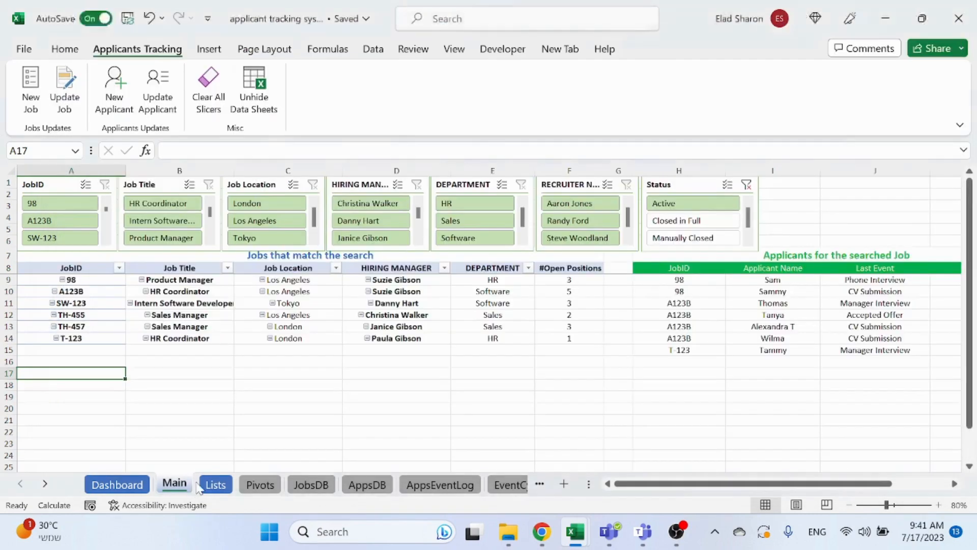
pyautogui.click(215, 484)
pyautogui.moveTo(78, 184); pyautogui.dragTo(644, 185)
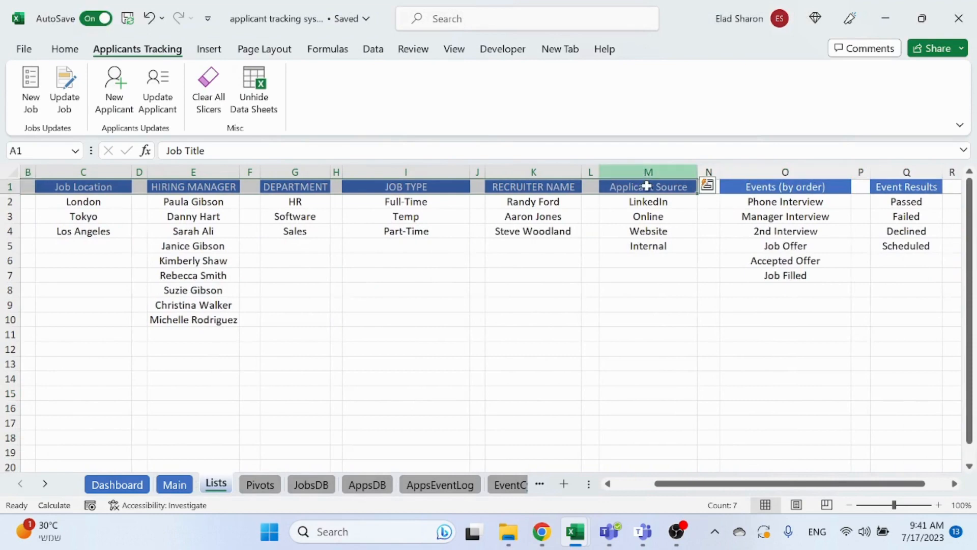
pyautogui.click(637, 170)
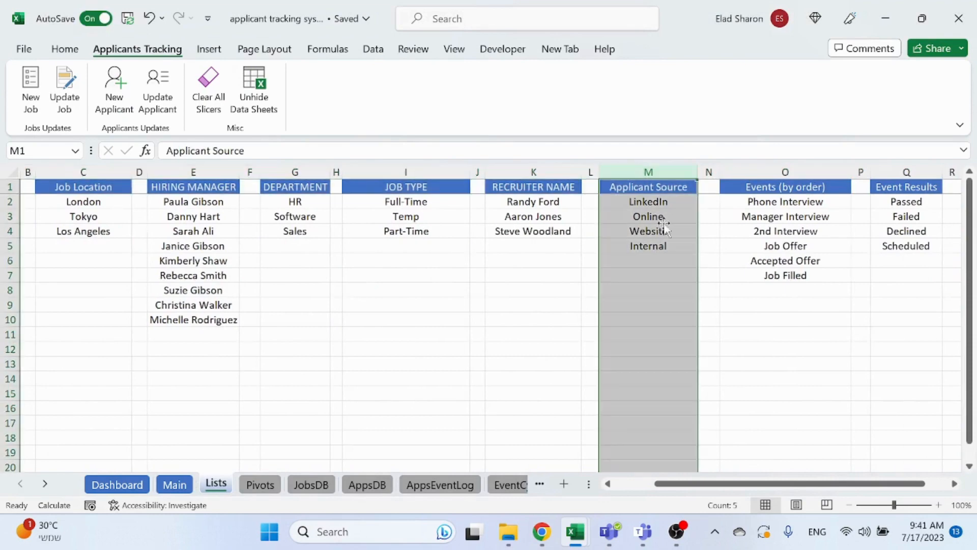
pyautogui.moveTo(670, 203); pyautogui.dragTo(670, 247)
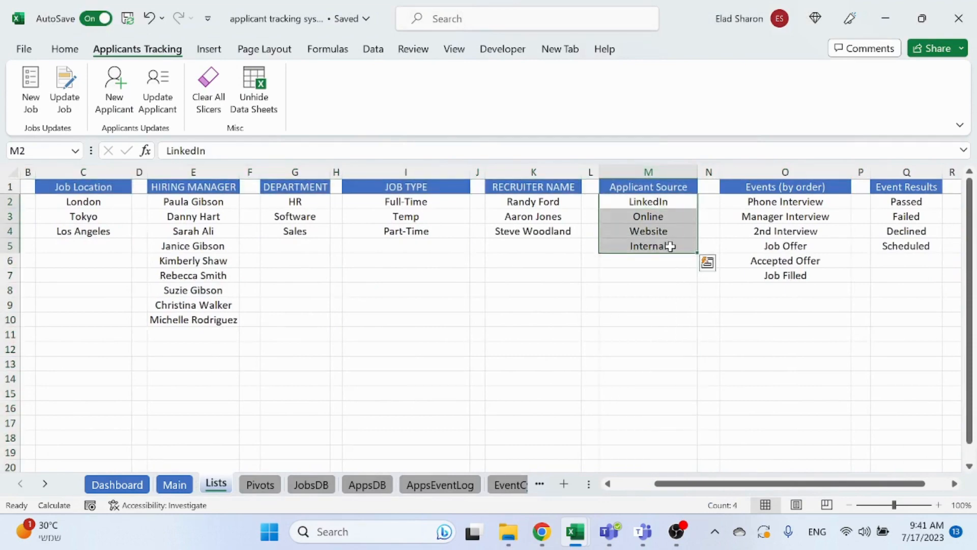
pyautogui.click(670, 247)
pyautogui.moveTo(669, 200); pyautogui.dragTo(655, 248)
pyautogui.click(533, 334)
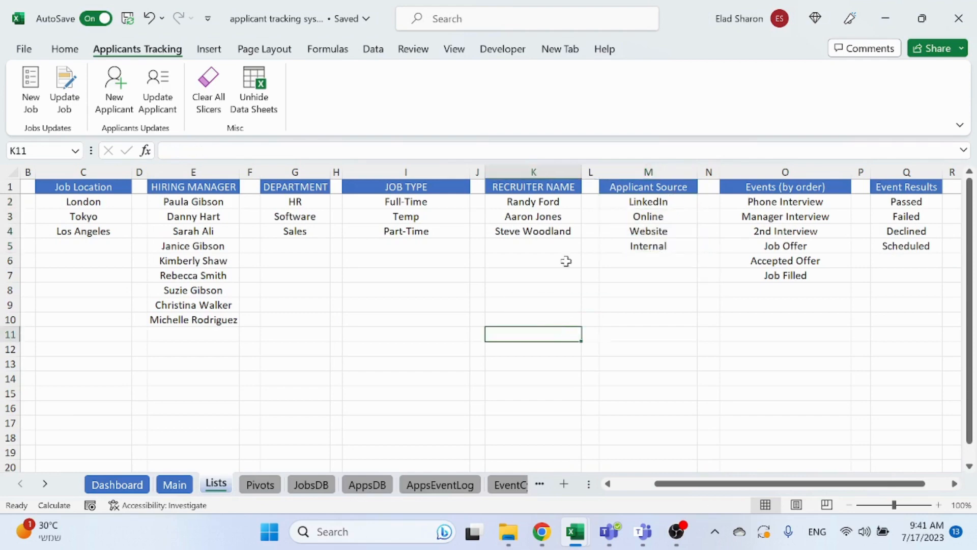
pyautogui.moveTo(575, 532)
pyautogui.click(602, 491)
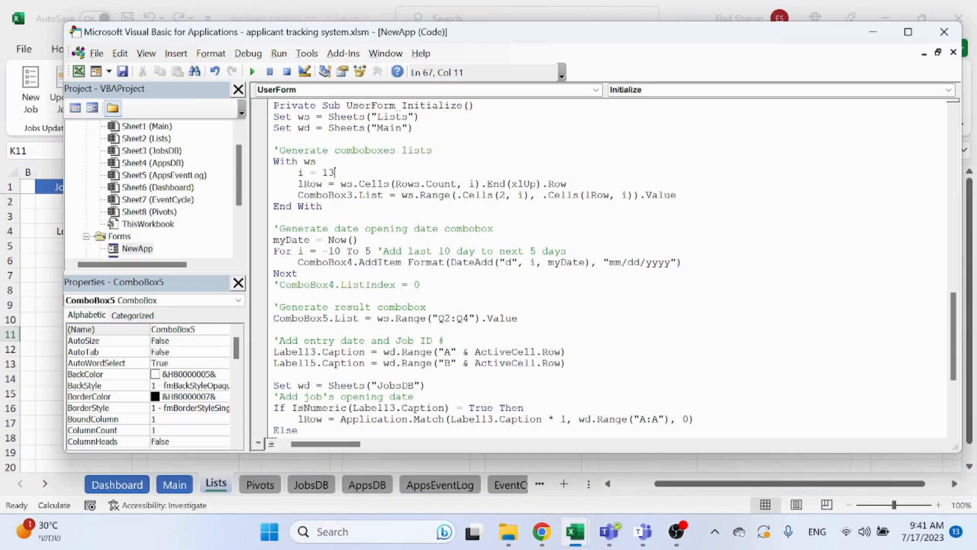
# - Review the myDate = Now() line and the For i = -10 To 5 loop that fills ComboBox4
pyautogui.click(278, 240)
pyautogui.click(358, 240)
pyautogui.moveTo(297, 273); pyautogui.dragTo(273, 250)
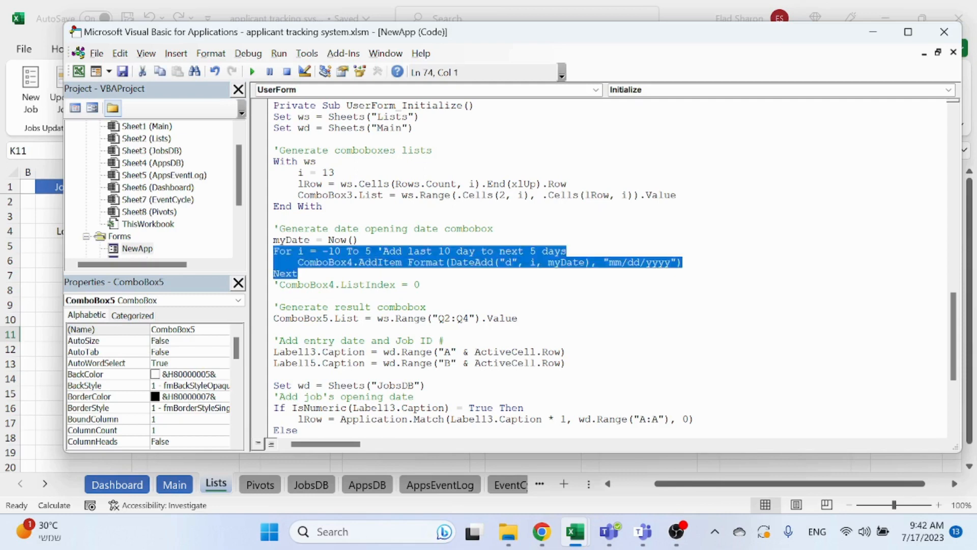
pyautogui.click(299, 273)
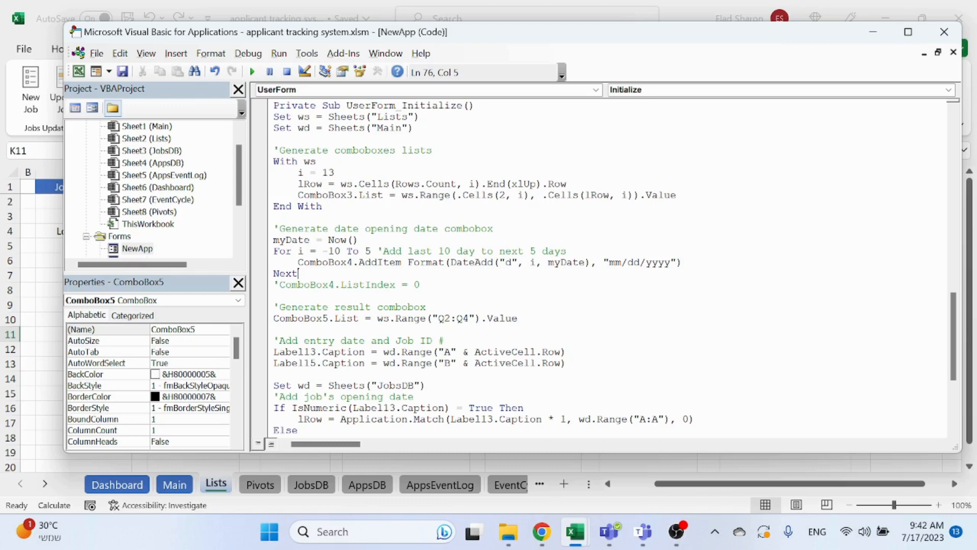
# - Examine the Format function, its "mm/dd/yyyy" pattern and the DateAdd arguments "d", i and myDate in the ComboBox4 line
pyautogui.moveTo(407, 262); pyautogui.dragTo(450, 262)
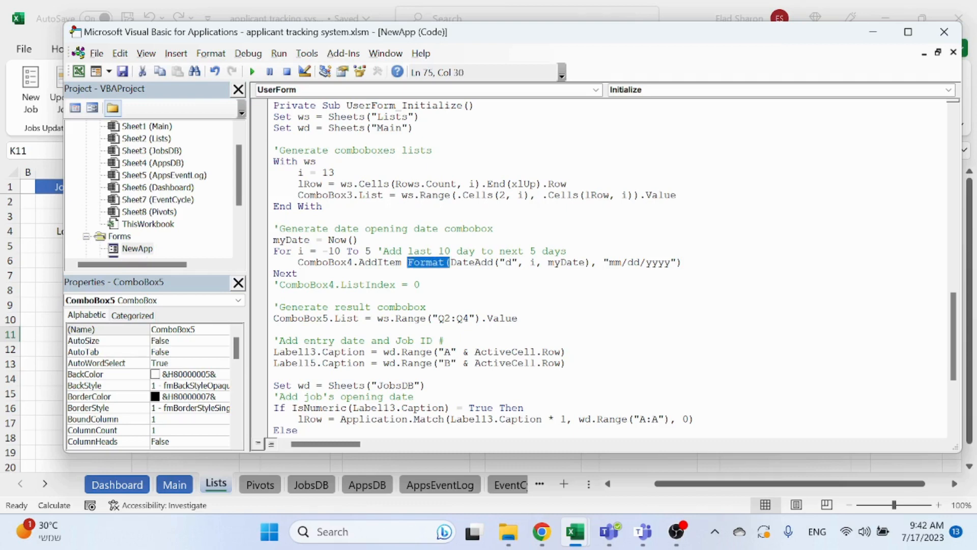
pyautogui.moveTo(602, 262); pyautogui.dragTo(676, 262)
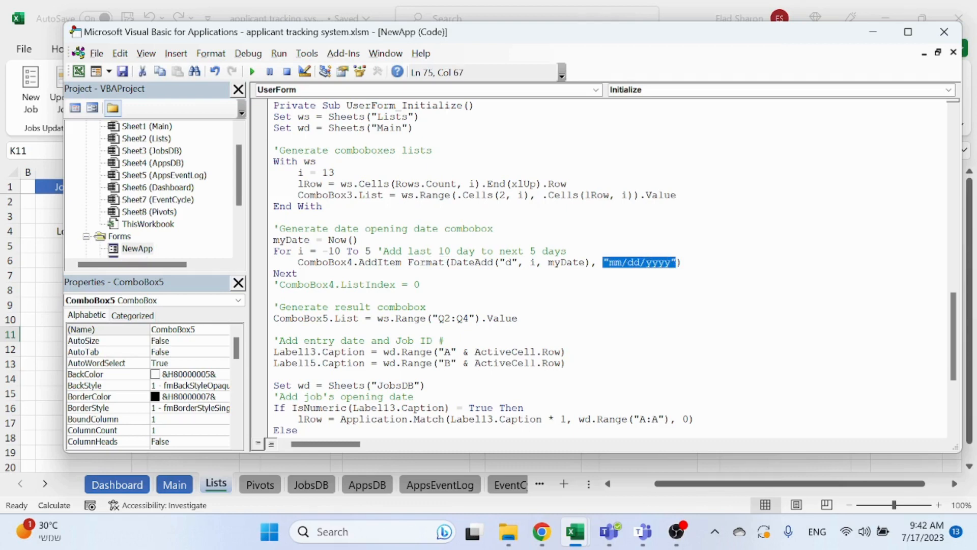
pyautogui.click(621, 262)
pyautogui.click(476, 262)
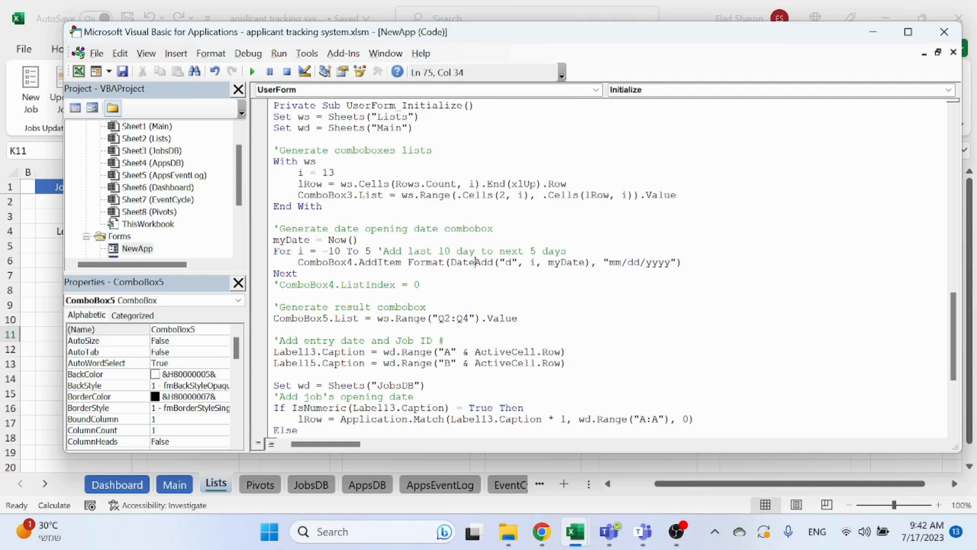
pyautogui.click(512, 262)
pyautogui.click(554, 263)
pyautogui.click(536, 262)
# - Review the result combobox line that fills ComboBox5 from range Q2:Q4
pyautogui.scroll(-2, 615, 269)
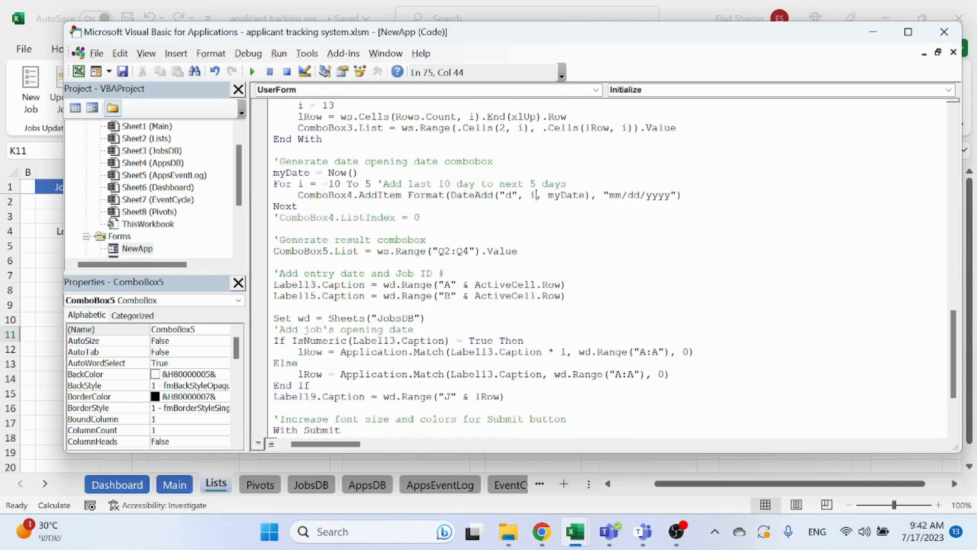
pyautogui.scroll(-1, 616, 269)
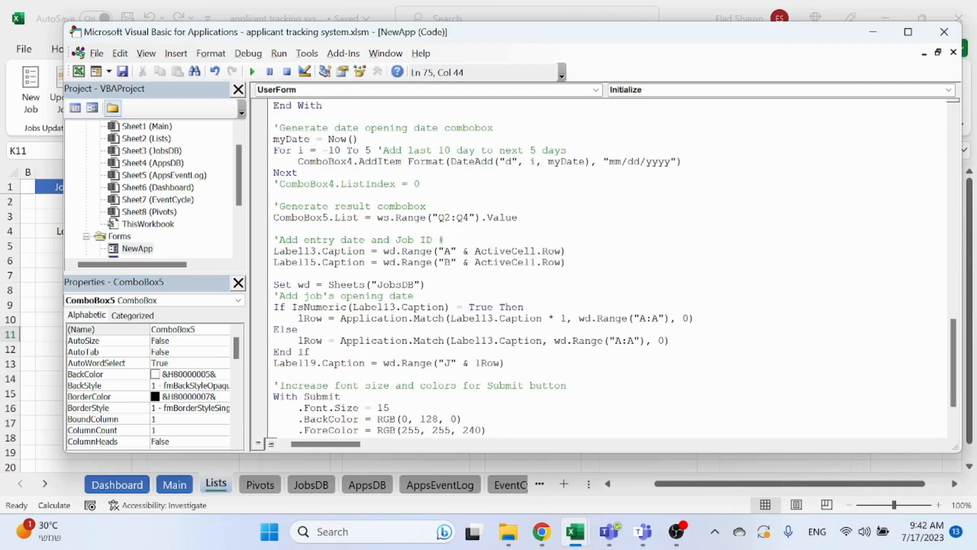
pyautogui.click(518, 217)
pyautogui.scroll(-1, 615, 268)
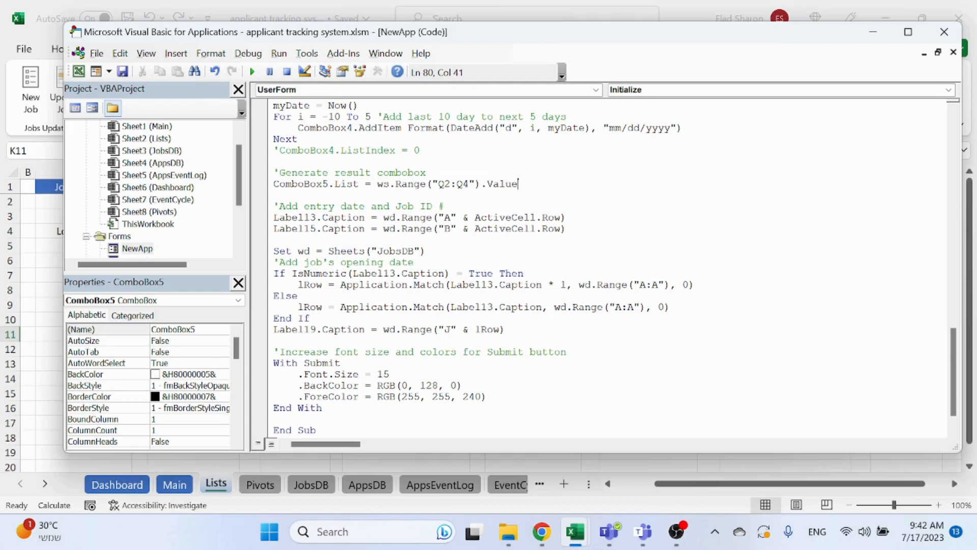
# - Select the JobID 98 cell and then empty cell A17 on the Main sheet, relating them to the code's ActiveCell.Row captions
pyautogui.click(186, 487)
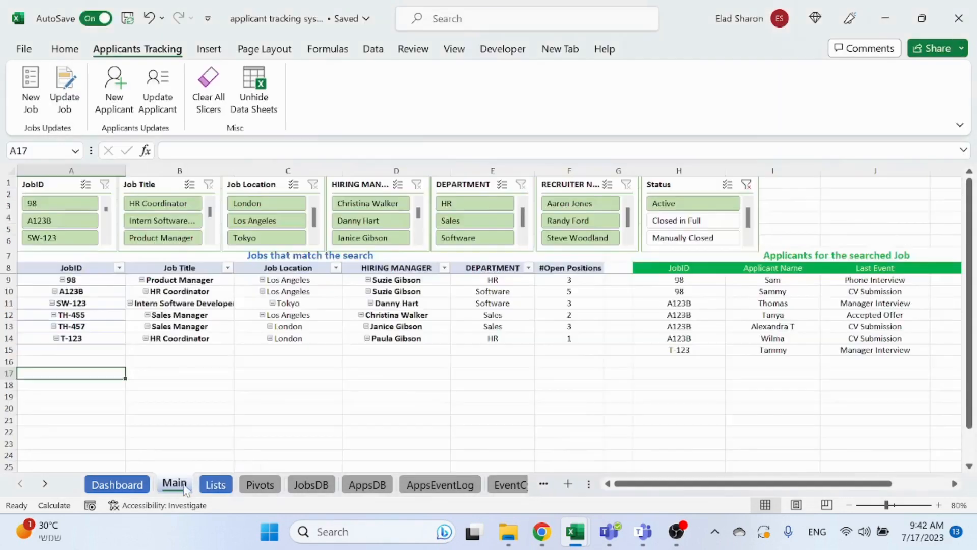
pyautogui.click(119, 280)
pyautogui.click(126, 281)
pyautogui.click(96, 280)
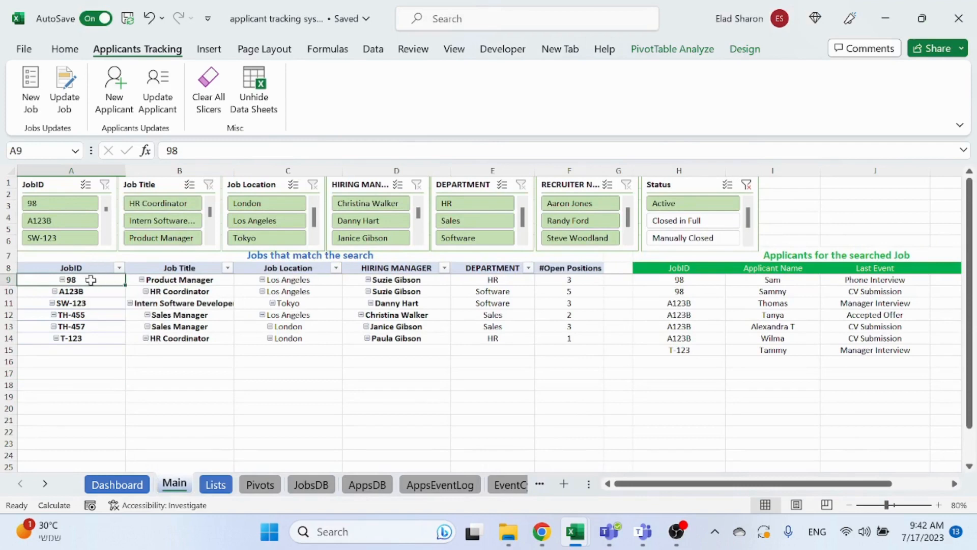
pyautogui.moveTo(575, 532)
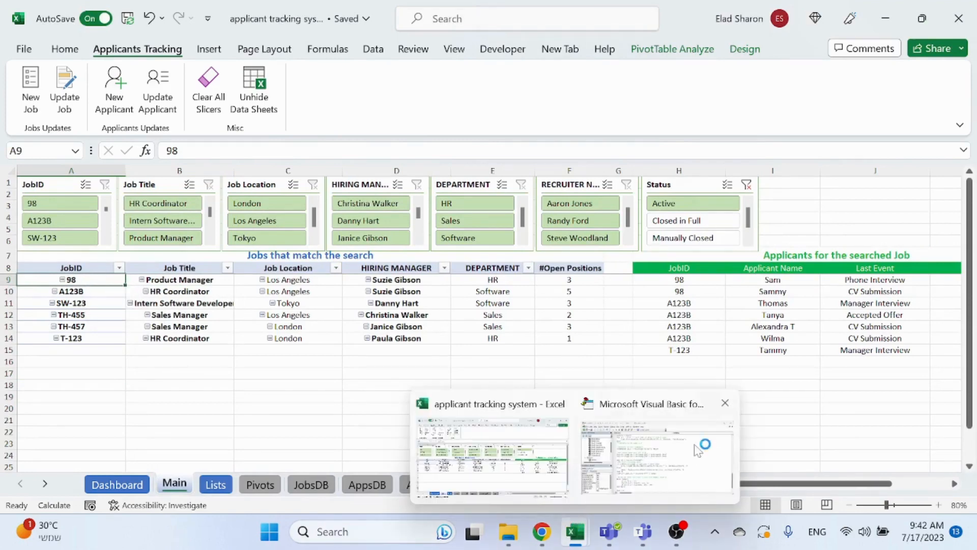
pyautogui.click(702, 446)
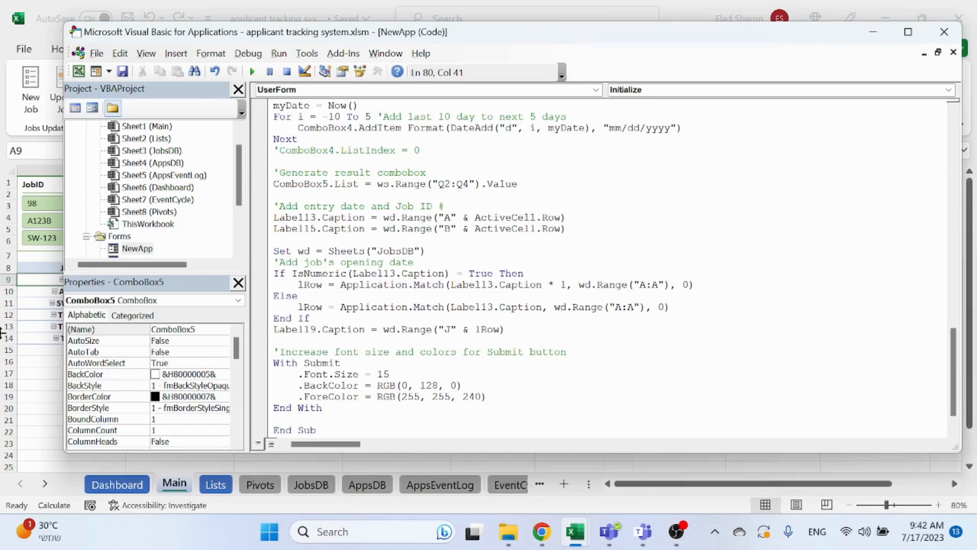
pyautogui.click(43, 370)
pyautogui.moveTo(575, 532)
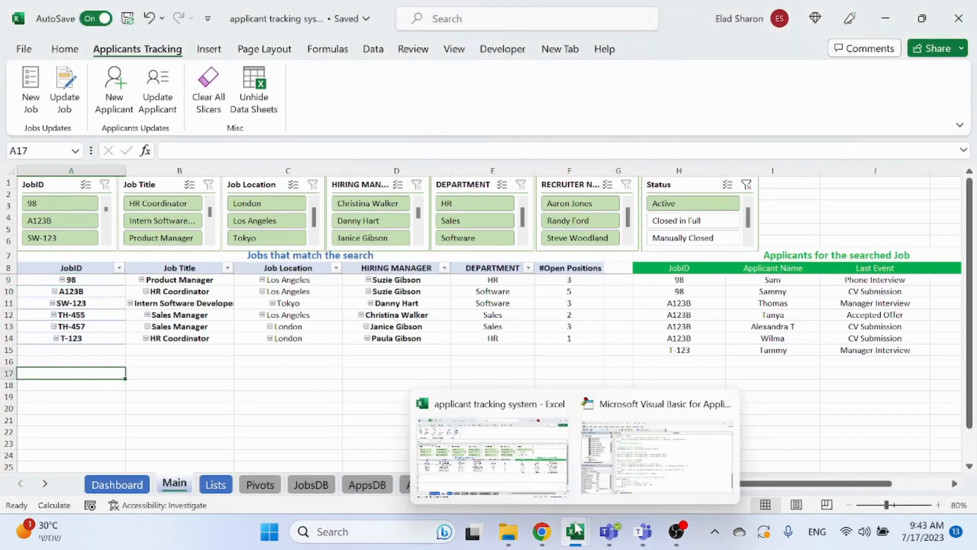
pyautogui.click(662, 447)
# - Locate the Opening Date column J on the JobsDB sheet, relating it to the code's opening date lookup
pyautogui.scroll(-1, 615, 267)
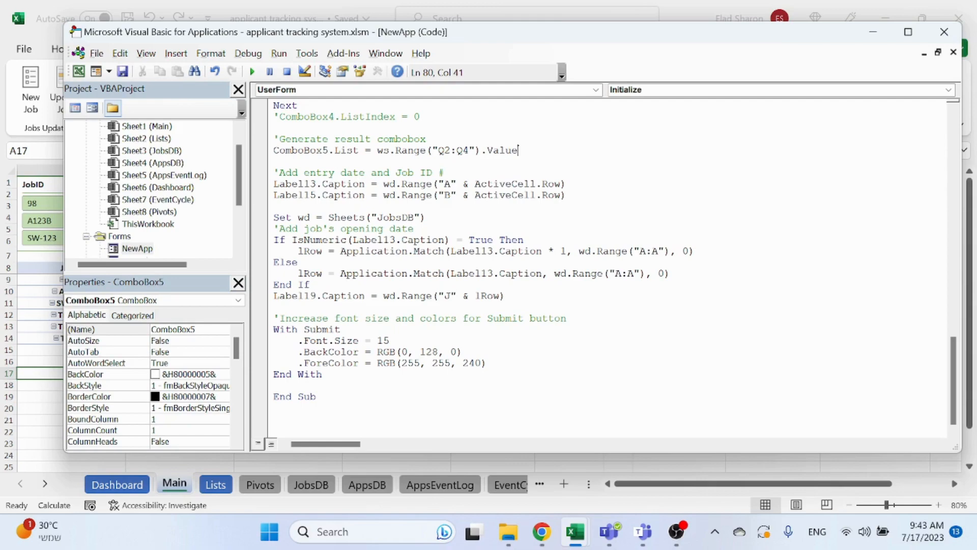
pyautogui.click(311, 484)
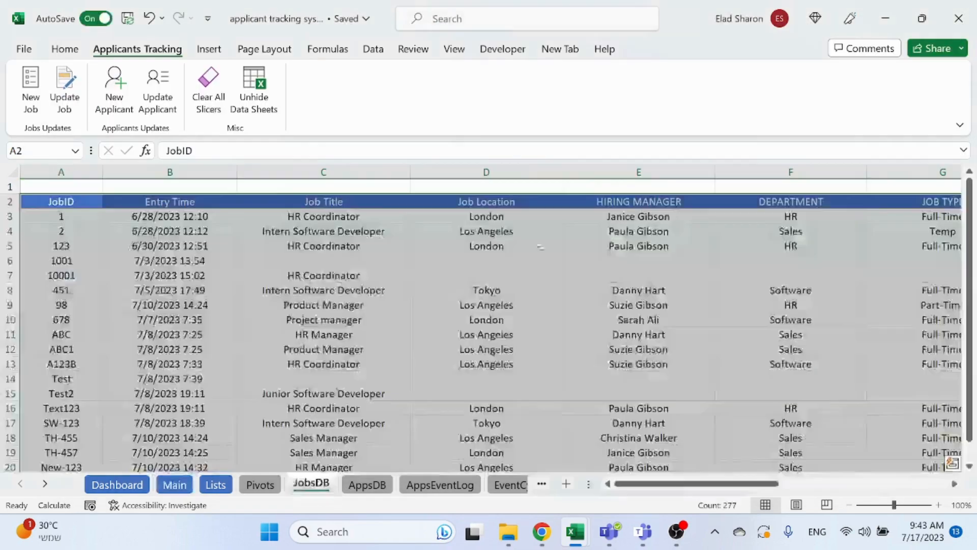
pyautogui.hscroll(5, 721, 224)
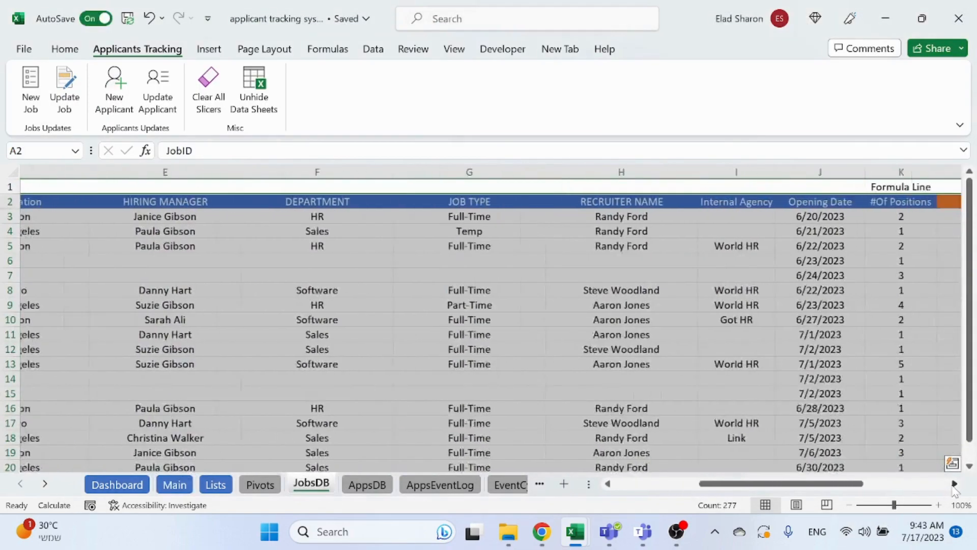
pyautogui.click(631, 172)
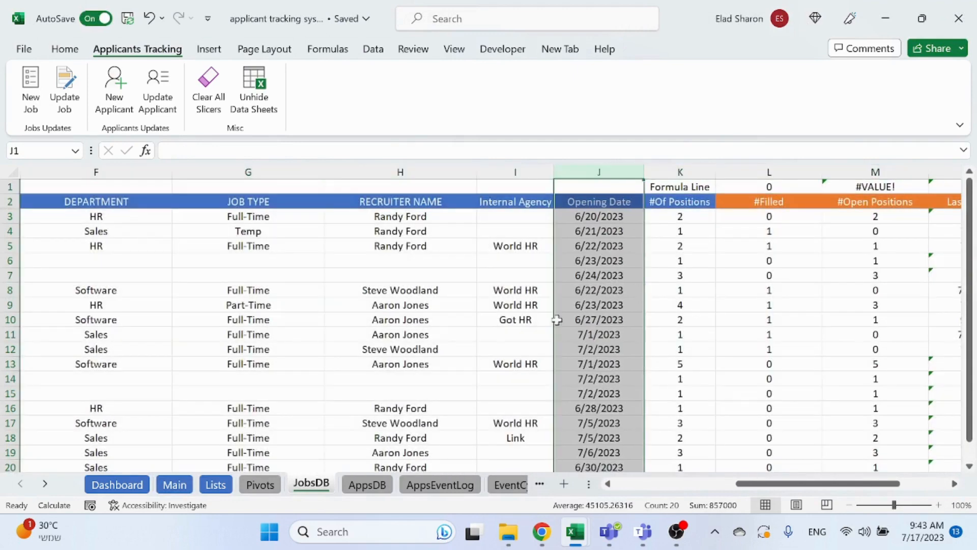
# - Return to the VBA editor and inspect the Submit button in the NewApp form's design view
pyautogui.moveTo(575, 532)
pyautogui.click(635, 483)
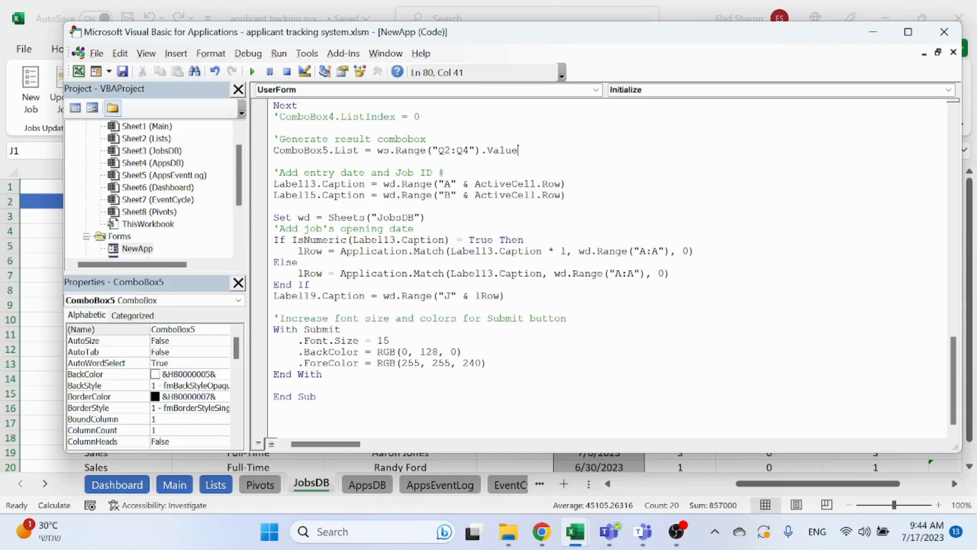
pyautogui.rightClick(140, 250)
pyautogui.click(189, 275)
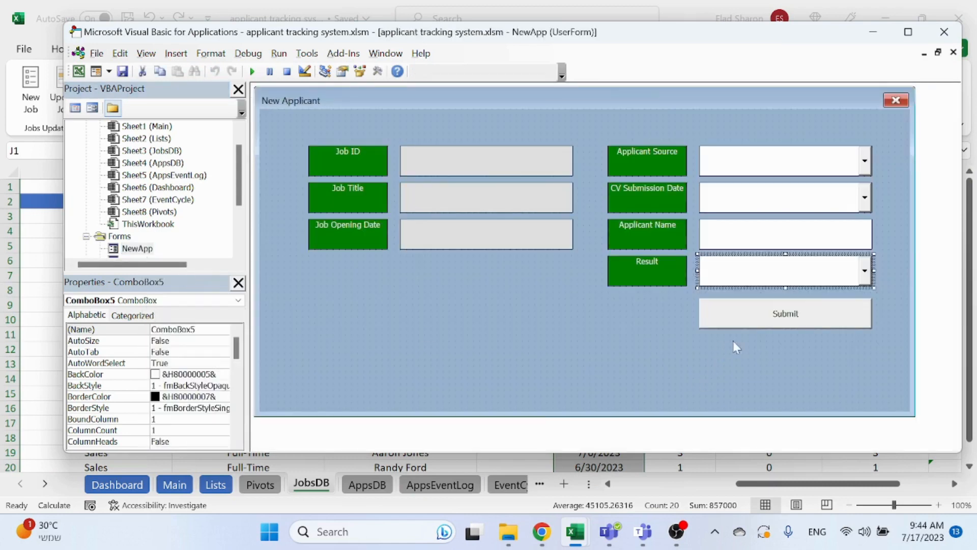
pyautogui.click(736, 348)
pyautogui.click(746, 321)
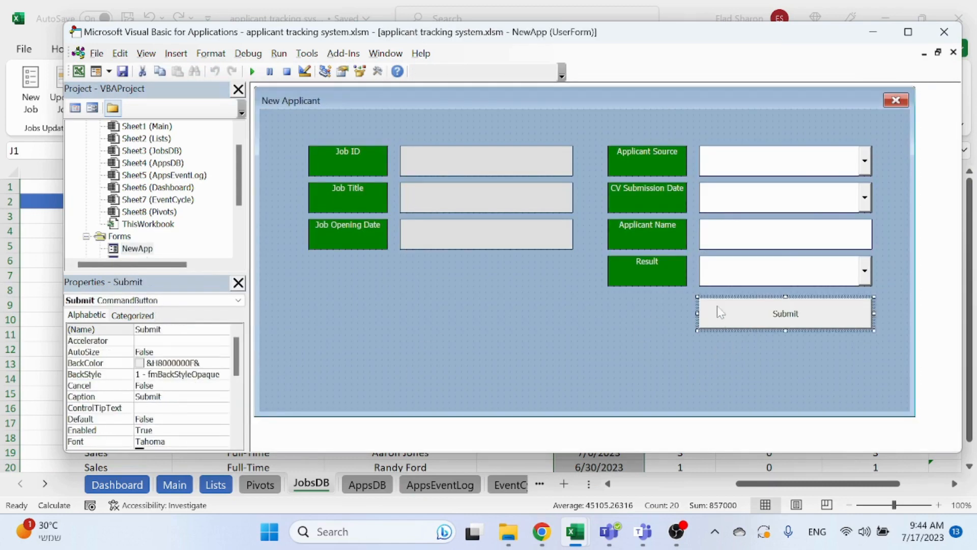
# - Switch to the workbook and preview the New Applicant form for the Intern Software Developer job on the Main sheet, closing it without submitting
pyautogui.click(137, 248)
pyautogui.rightClick(137, 248)
pyautogui.click(44, 247)
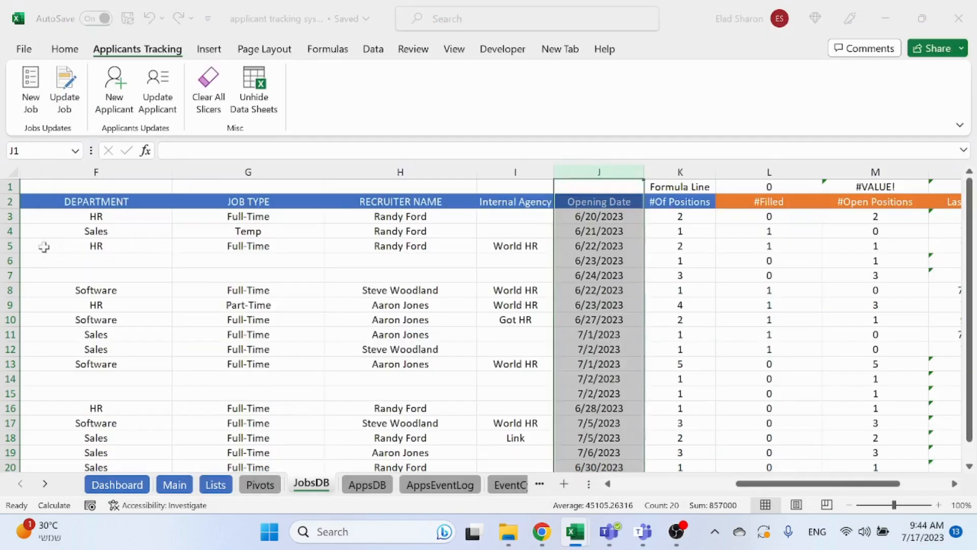
pyautogui.click(174, 484)
pyautogui.click(158, 303)
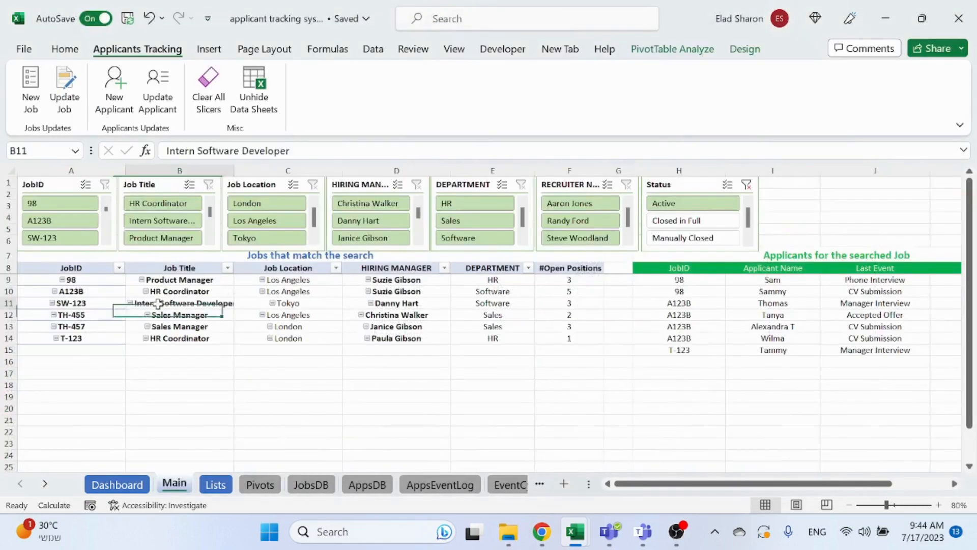
pyautogui.click(114, 86)
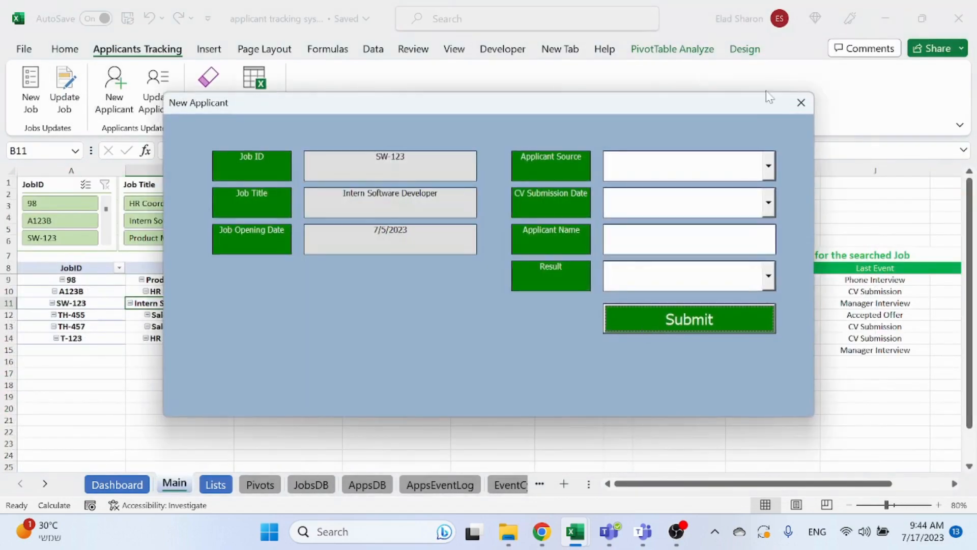
pyautogui.click(801, 102)
# - Return to the VBA editor and review the NewApp form's code back up to its declarations and Submit_Click procedure
pyautogui.moveTo(575, 531)
pyautogui.click(641, 458)
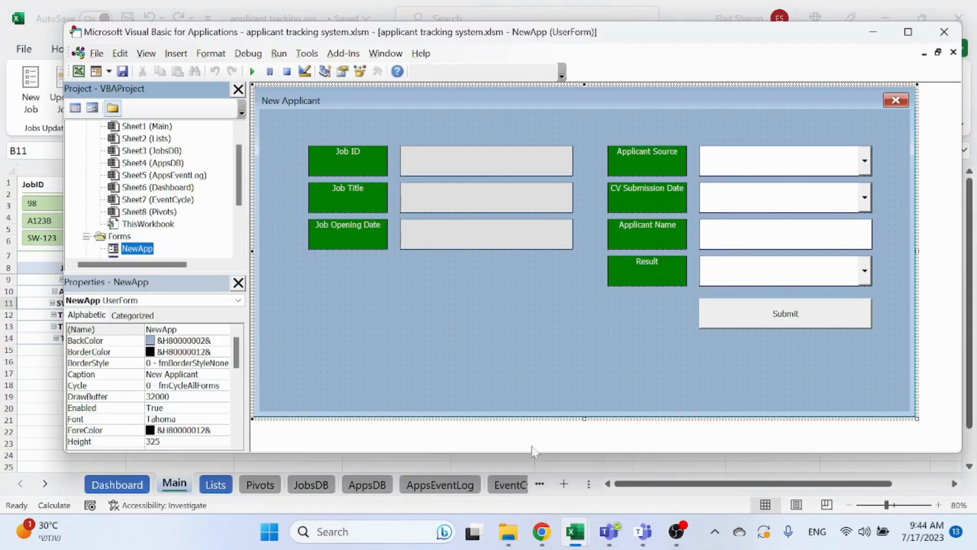
pyautogui.rightClick(125, 249)
pyautogui.click(163, 257)
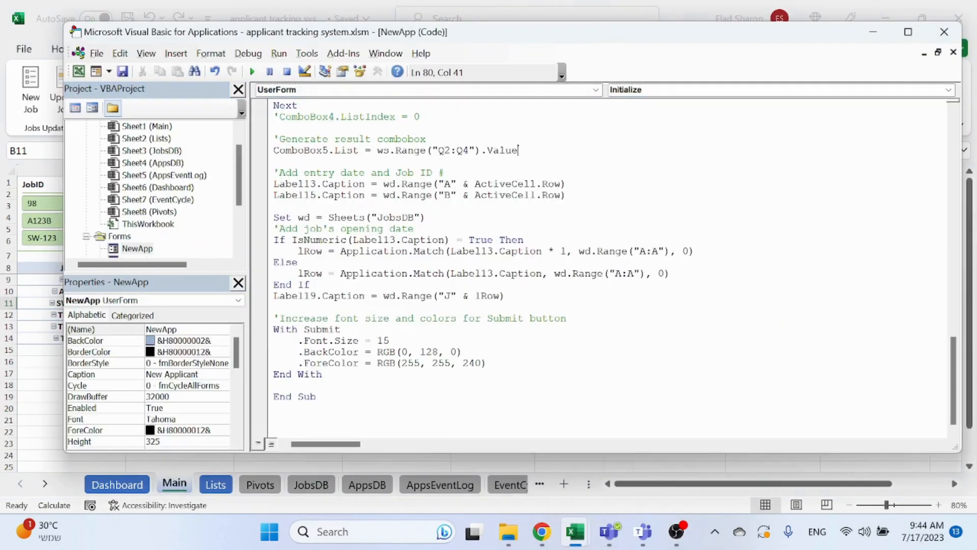
pyautogui.scroll(13, 610, 268)
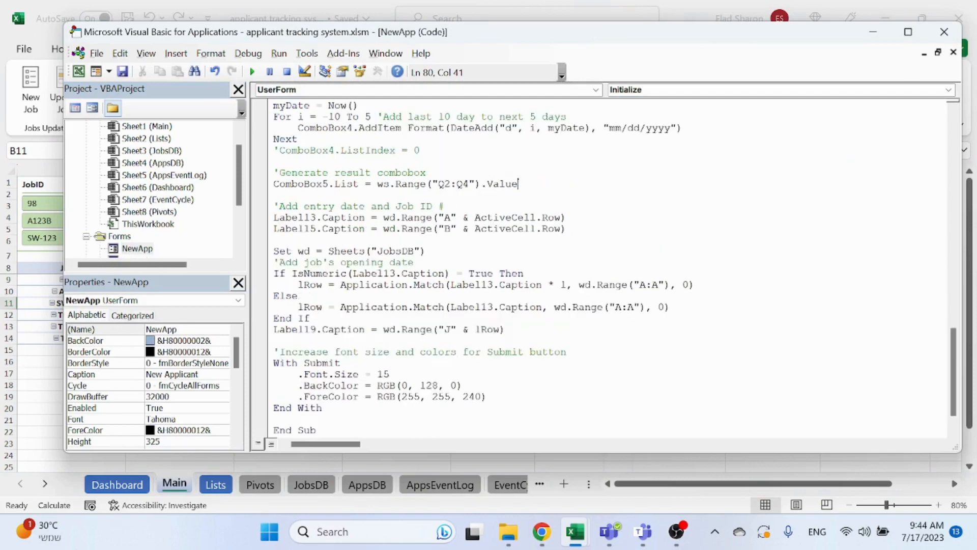
pyautogui.scroll(20, 611, 267)
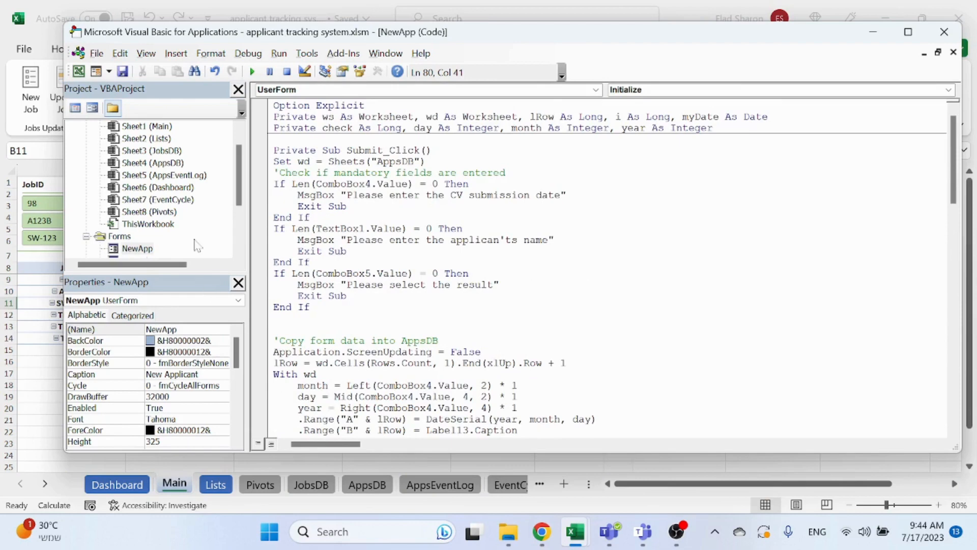
# - Open the NewJob form's design and skim its code through to the end of the initialization procedure
pyautogui.scroll(-3, 153, 193)
pyautogui.doubleClick(136, 175)
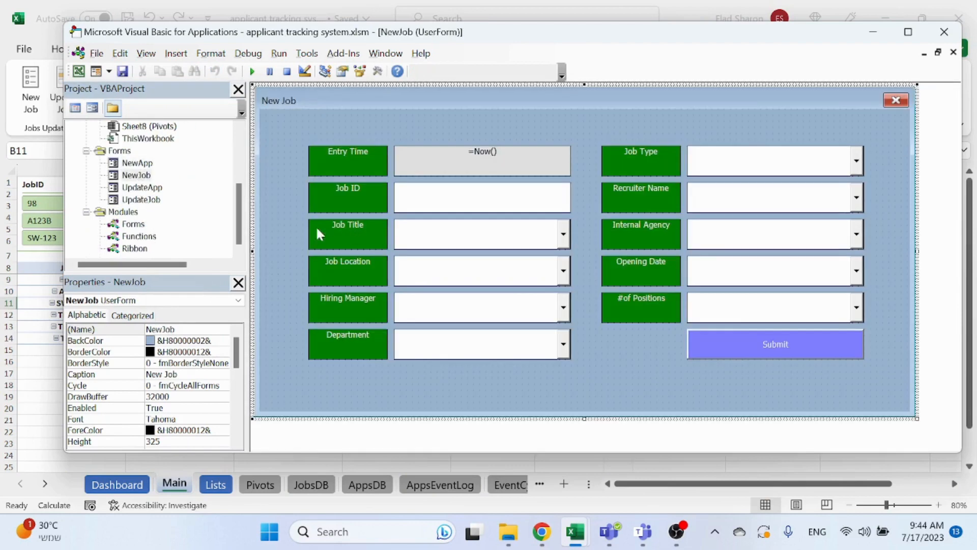
pyautogui.rightClick(138, 176)
pyautogui.click(193, 185)
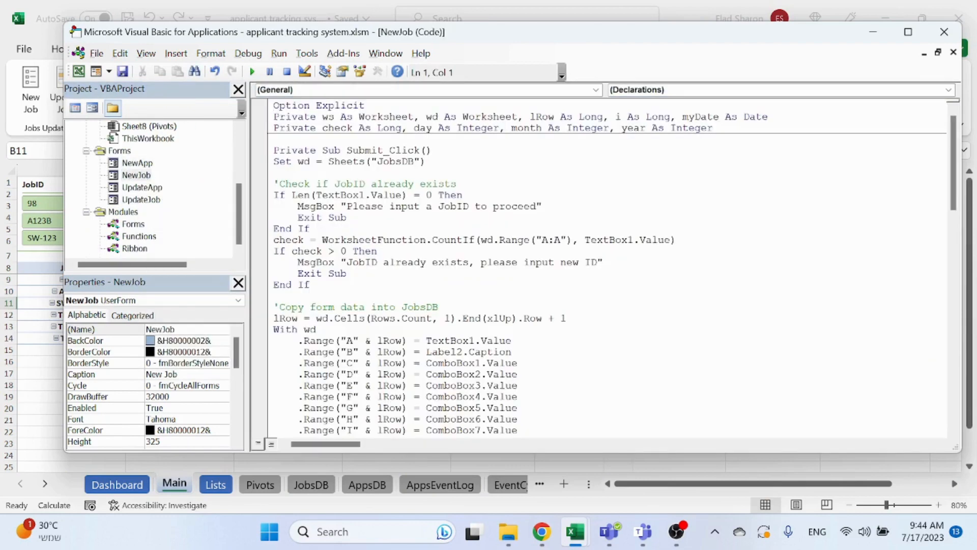
pyautogui.scroll(-20, 605, 267)
pyautogui.scroll(20, 606, 267)
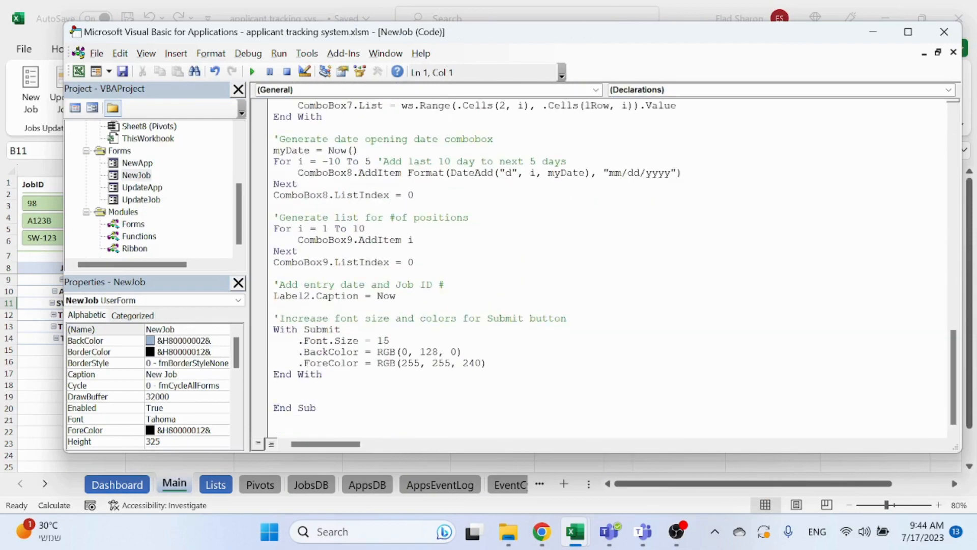
# - Open the UpdateApp form's code from the project's Forms folder
pyautogui.click(142, 188)
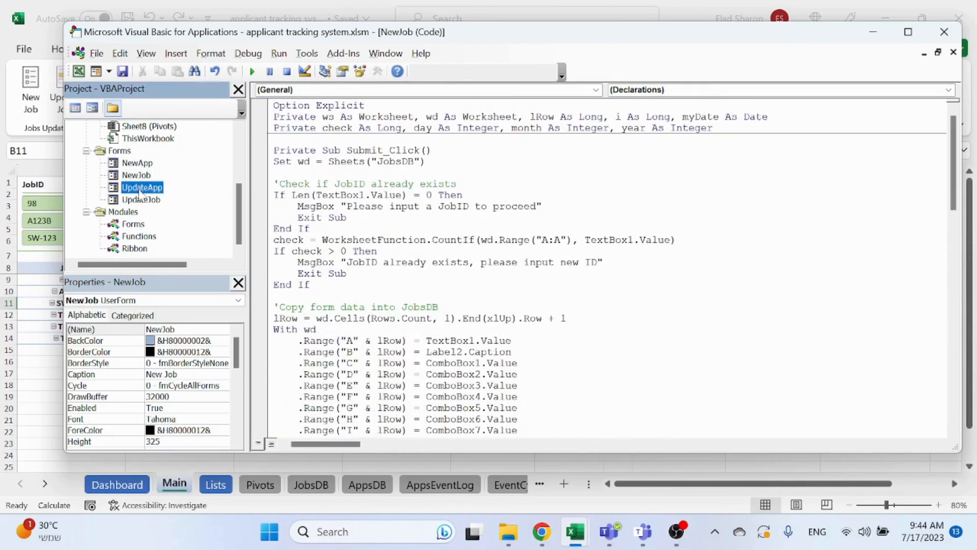
pyautogui.rightClick(142, 187)
pyautogui.click(197, 198)
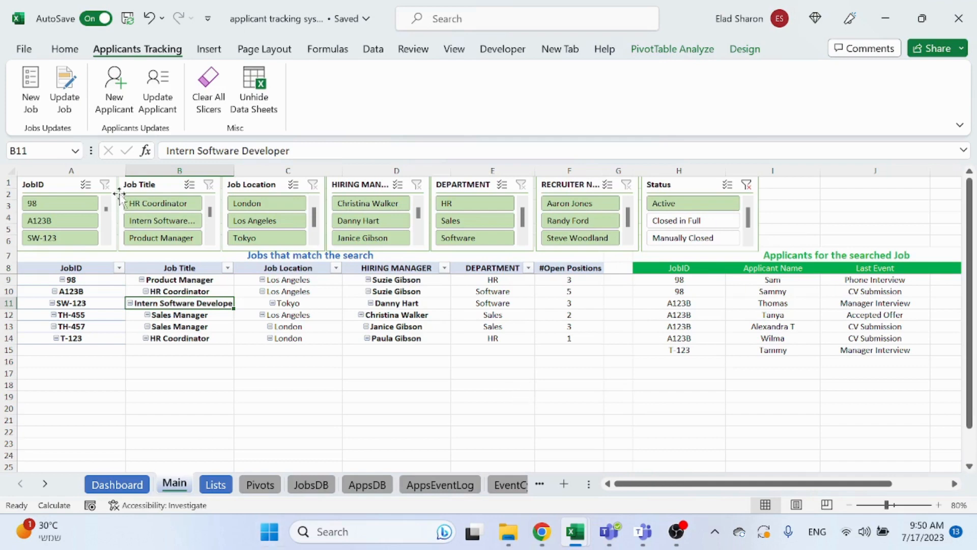
# - Review the Dashboard sheet's slicers, charts and hiring metrics in the workbook
pyautogui.click(130, 484)
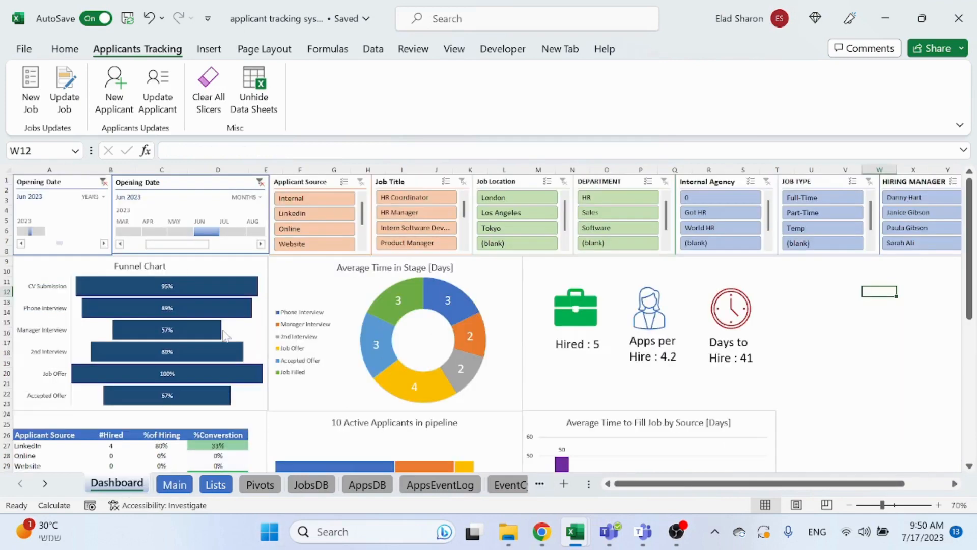
pyautogui.scroll(-3, 426, 360)
pyautogui.scroll(3, 426, 354)
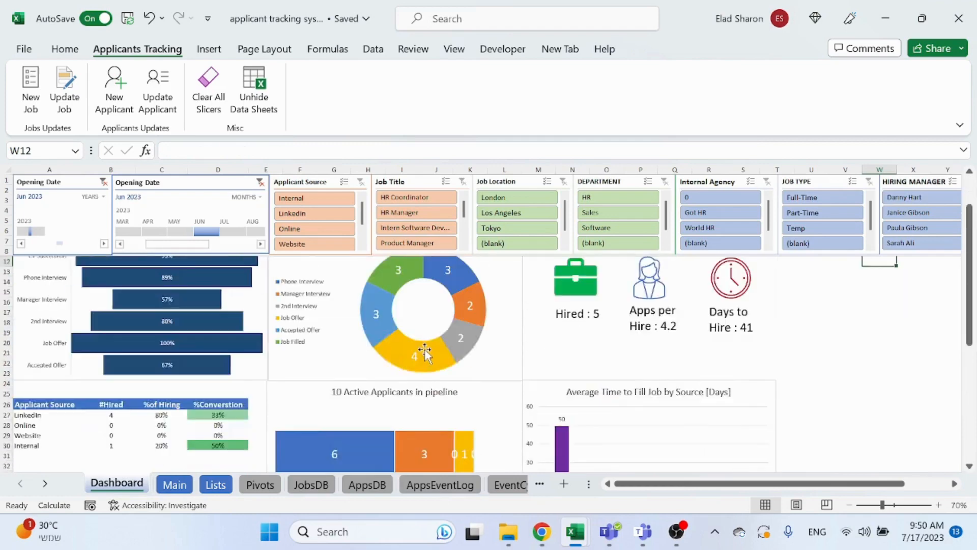
pyautogui.click(831, 283)
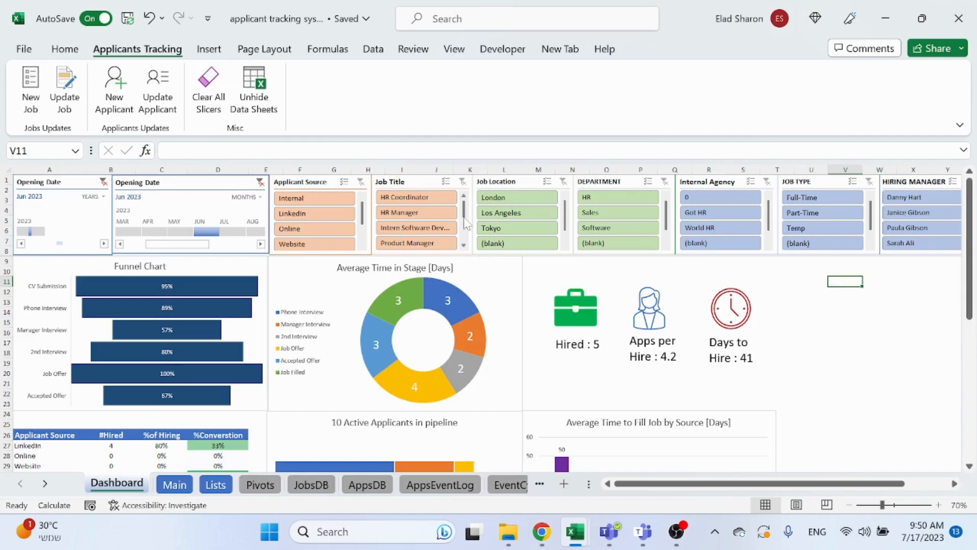
# - Review the Main, JobsDB, AppsDB, AppsEventLog and EventCycle sheets in turn
pyautogui.click(174, 484)
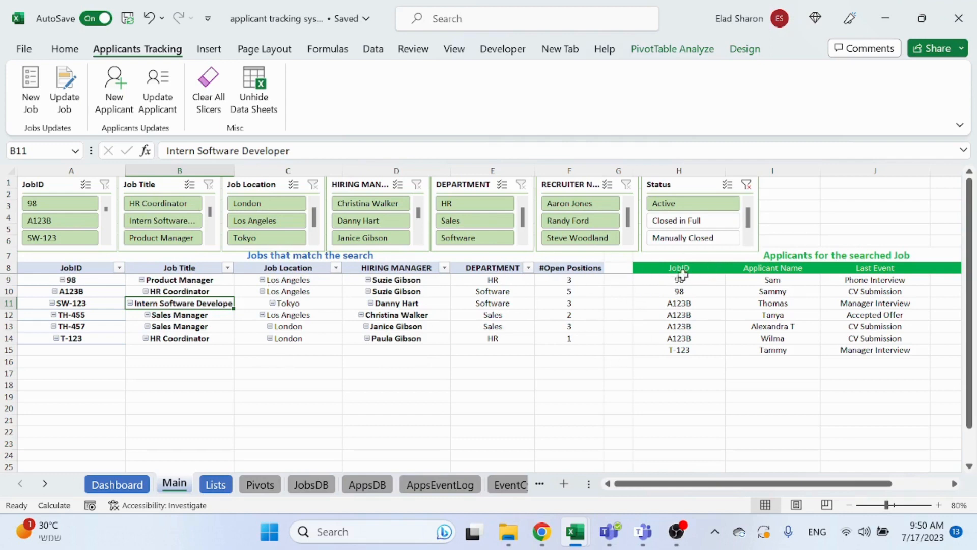
pyautogui.click(307, 483)
pyautogui.click(363, 483)
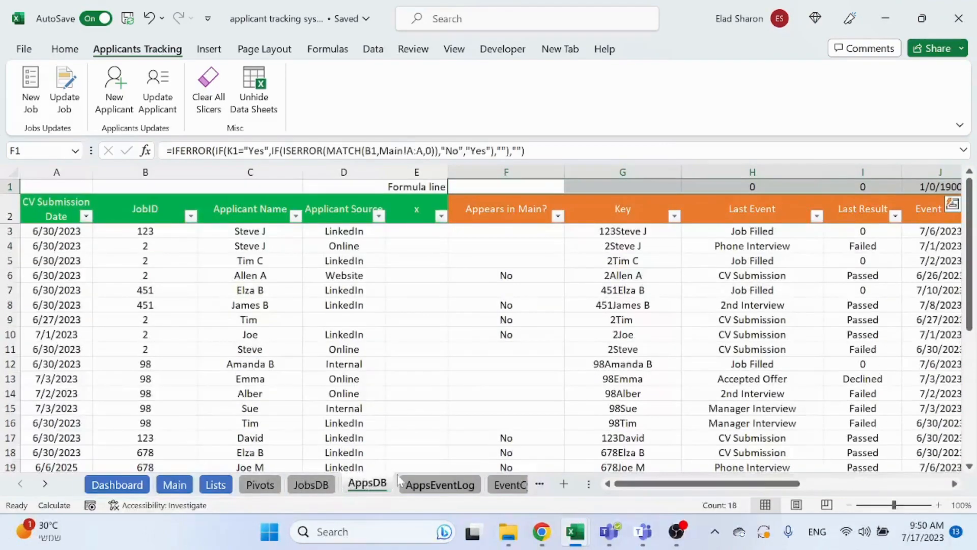
pyautogui.click(429, 484)
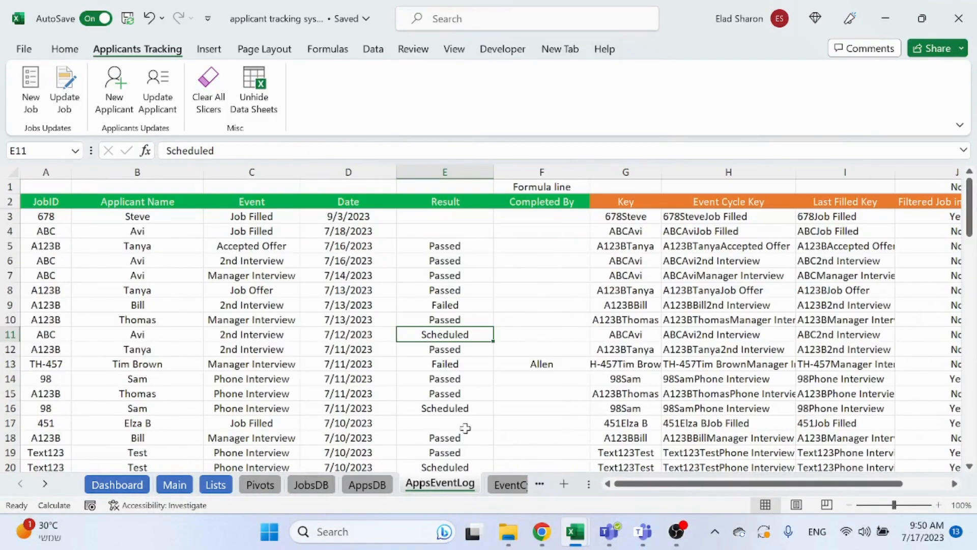
pyautogui.click(507, 485)
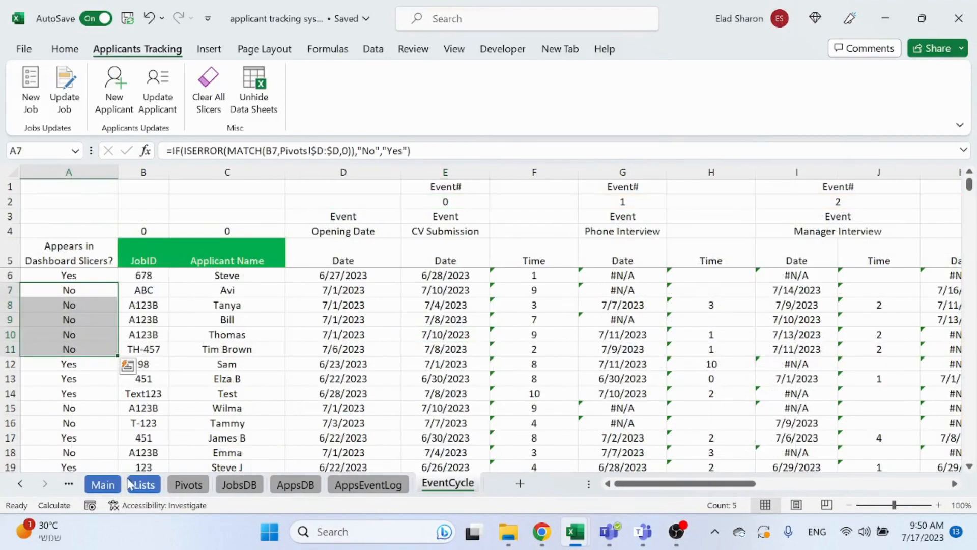
# - Review the dropdown source columns on the Lists sheet
pyautogui.click(20, 483)
pyautogui.click(215, 484)
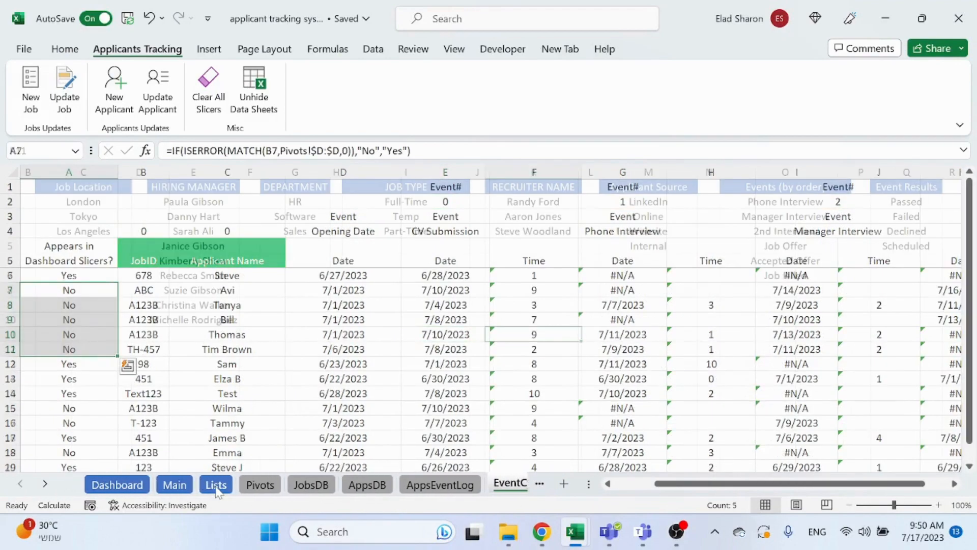
pyautogui.click(635, 484)
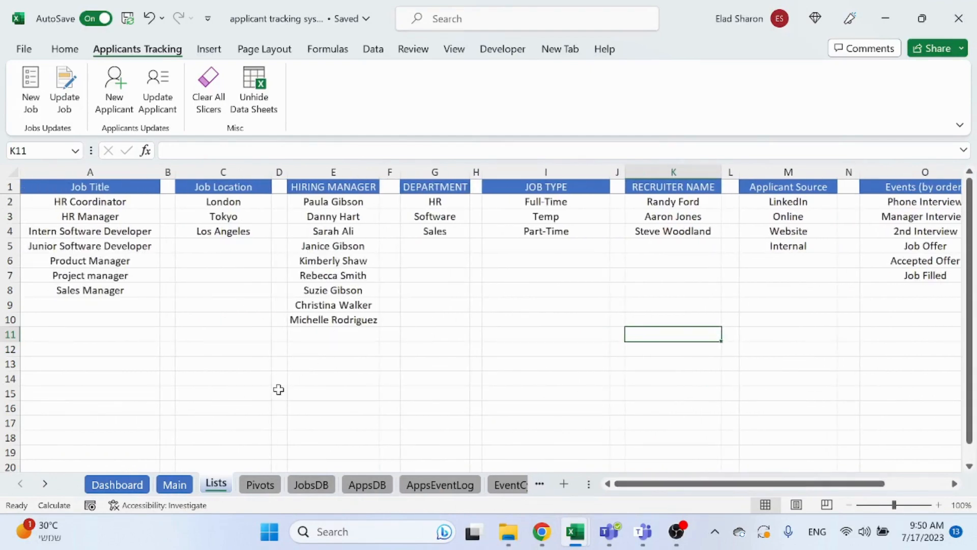
# - Preview the New Job and Update Job forms from the Main sheet, closing each without submitting, and select empty cell D16
pyautogui.click(175, 484)
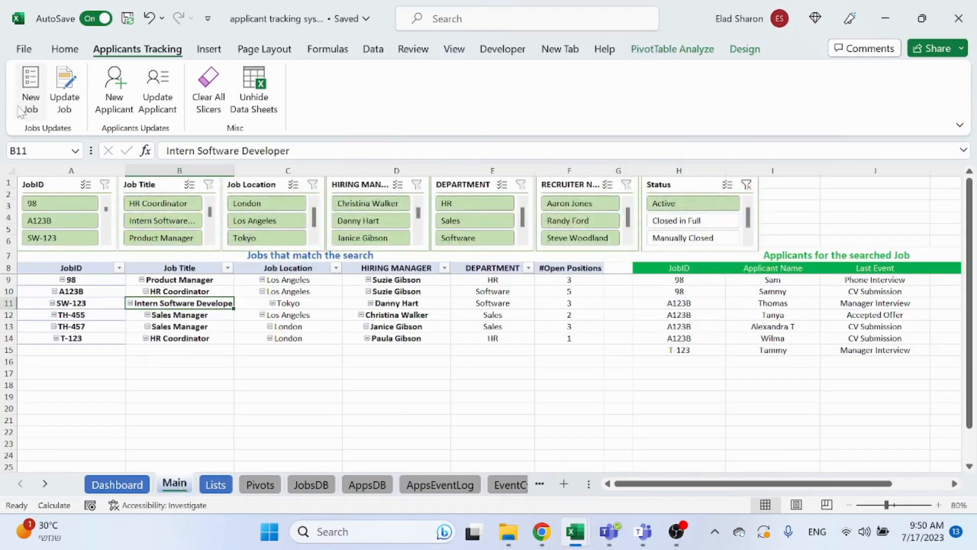
pyautogui.click(30, 89)
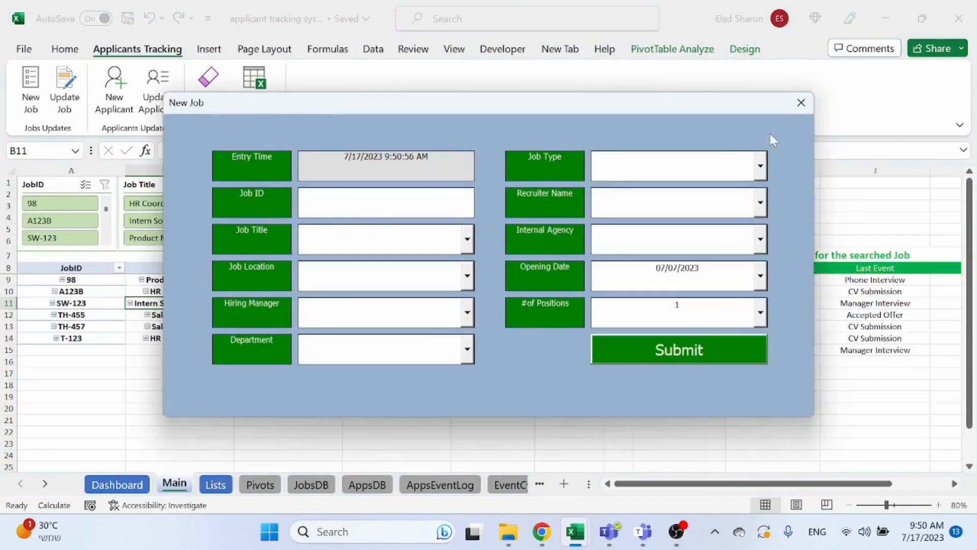
pyautogui.click(801, 102)
pyautogui.click(64, 92)
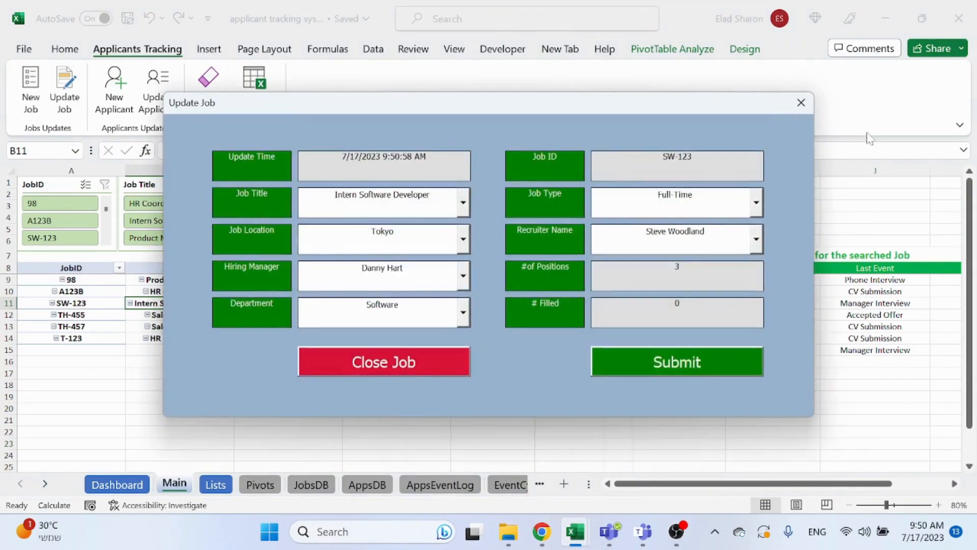
pyautogui.click(801, 102)
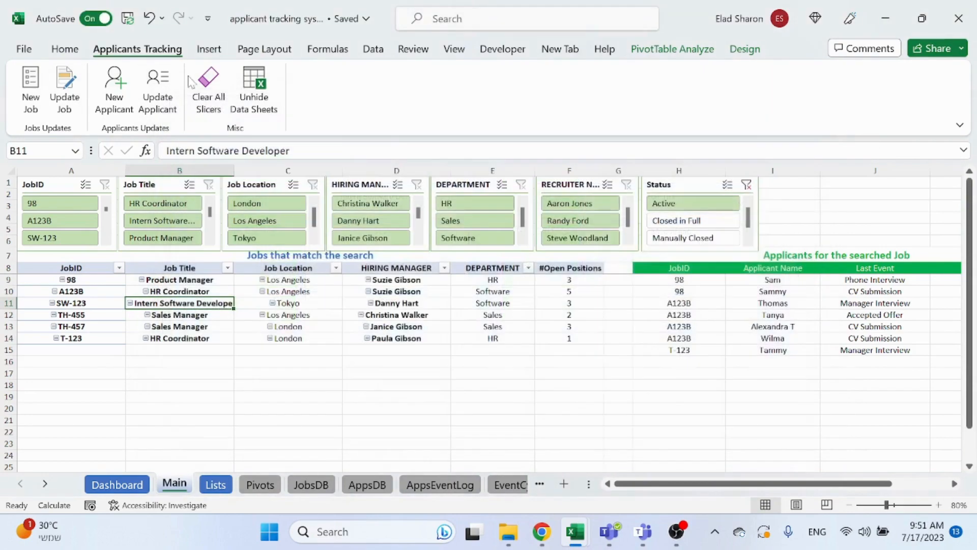
pyautogui.click(377, 358)
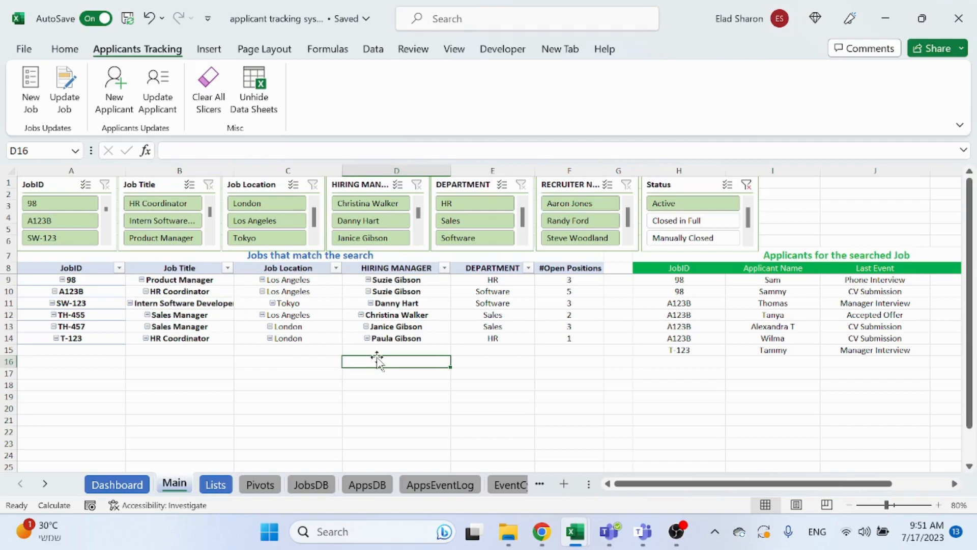